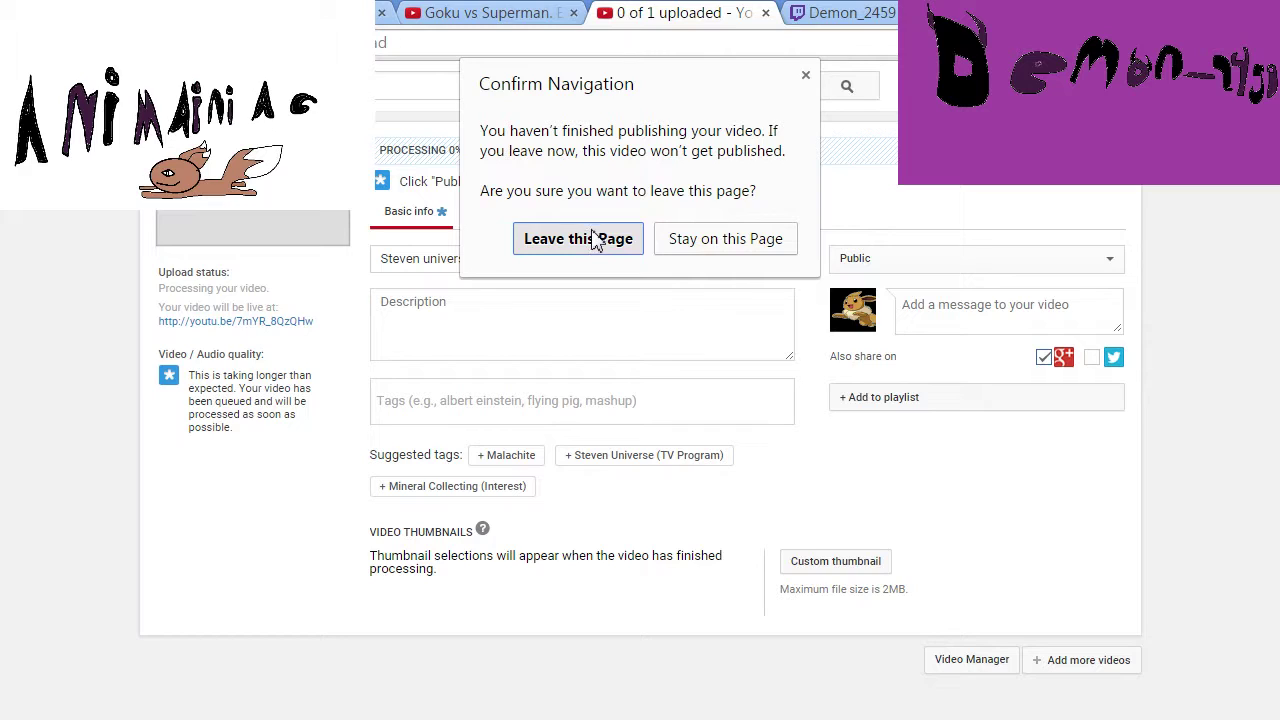
Leave the unfinished YouTube upload page without publishing and switch to Flash 8
left_click(595, 240)
left_click(575, 37)
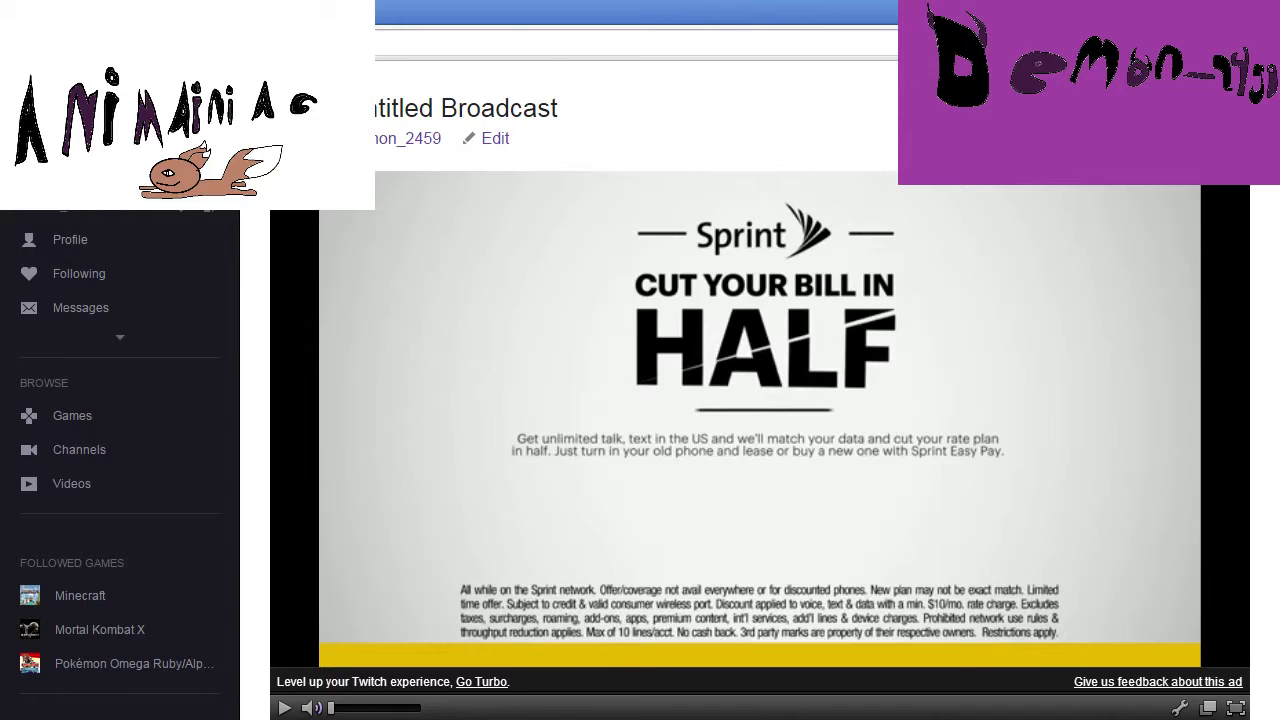
key("alt+Tab")
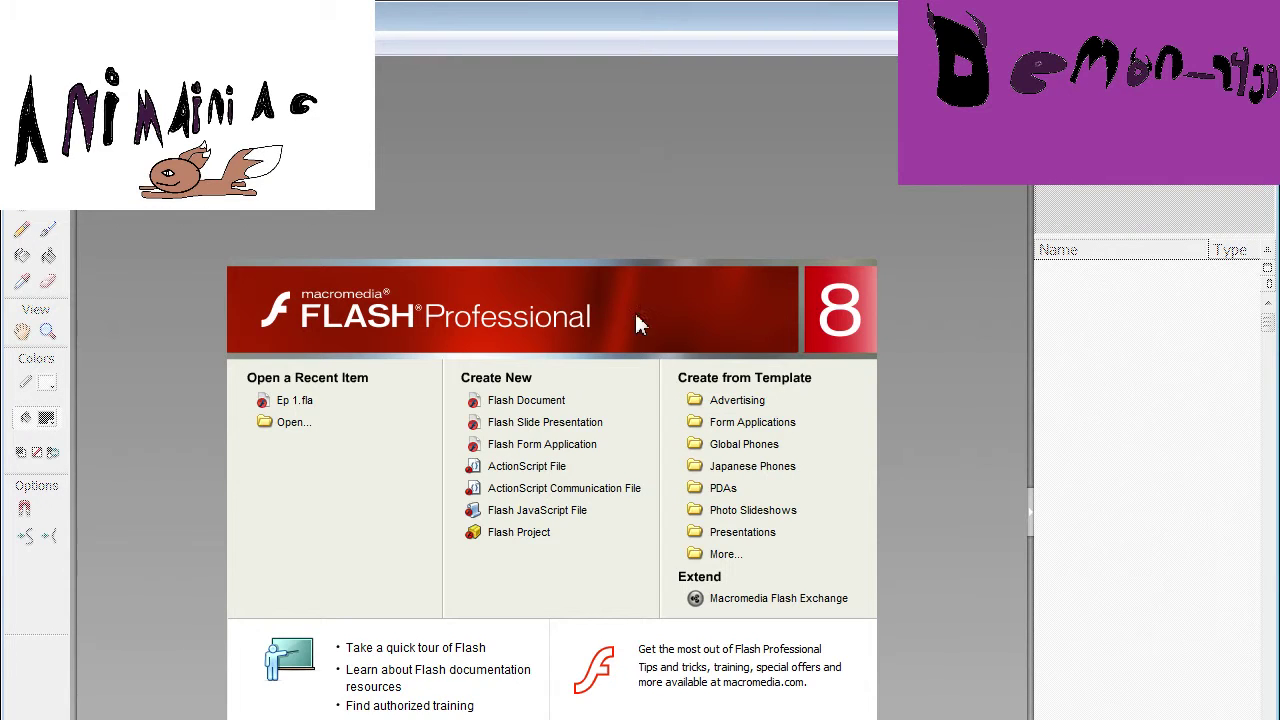
Create a new blank Flash document with the stage zoomed to 200%, then return to the browser
left_click(535, 400)
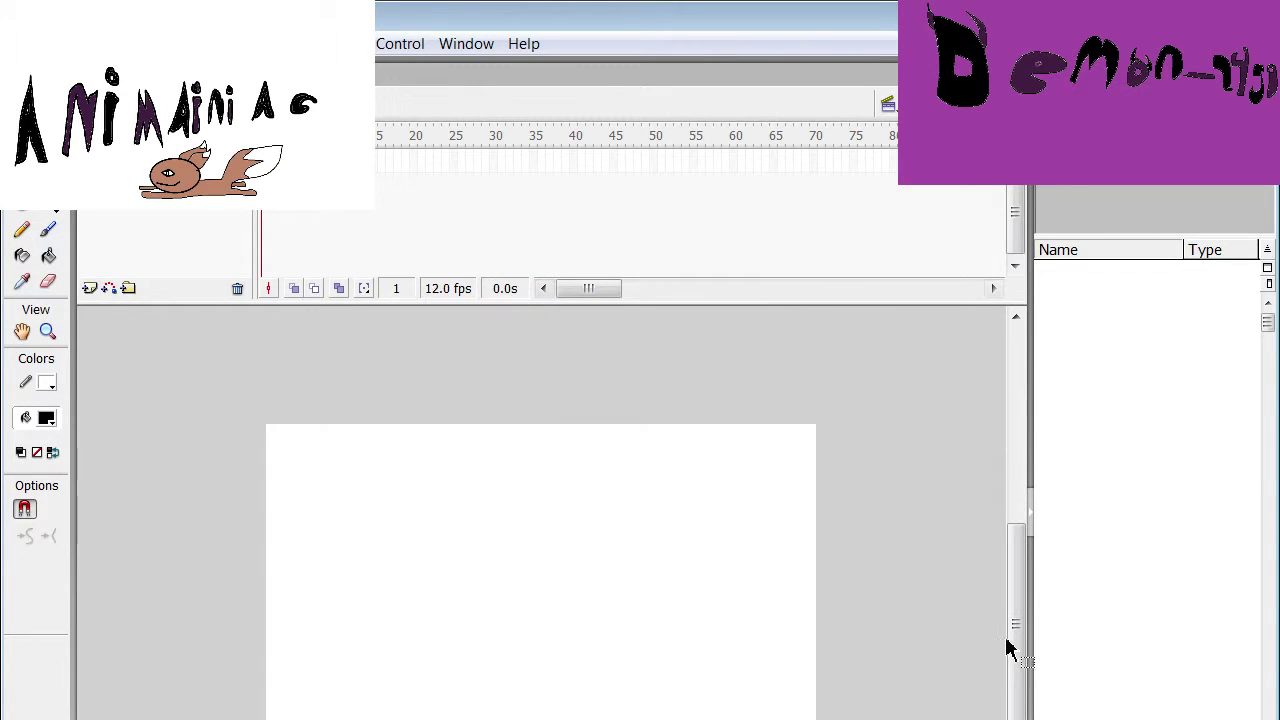
left_click_drag(1006, 646, 1034, 649)
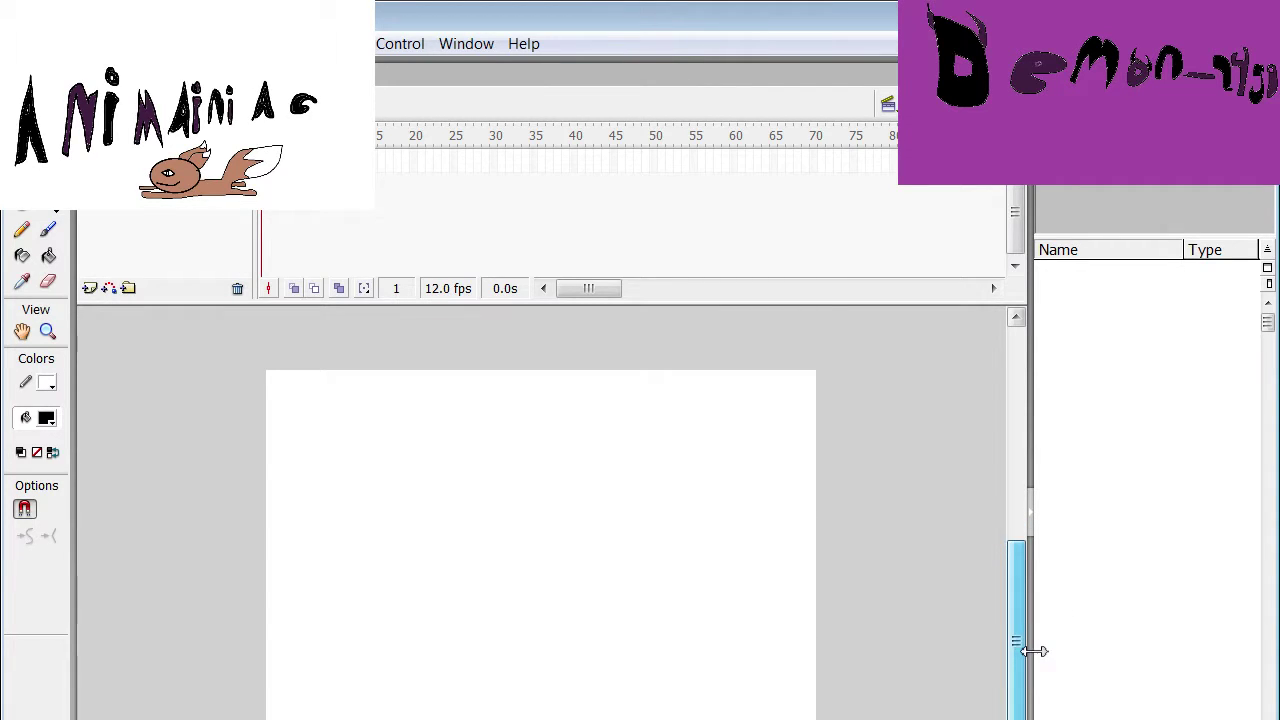
left_click(1018, 183)
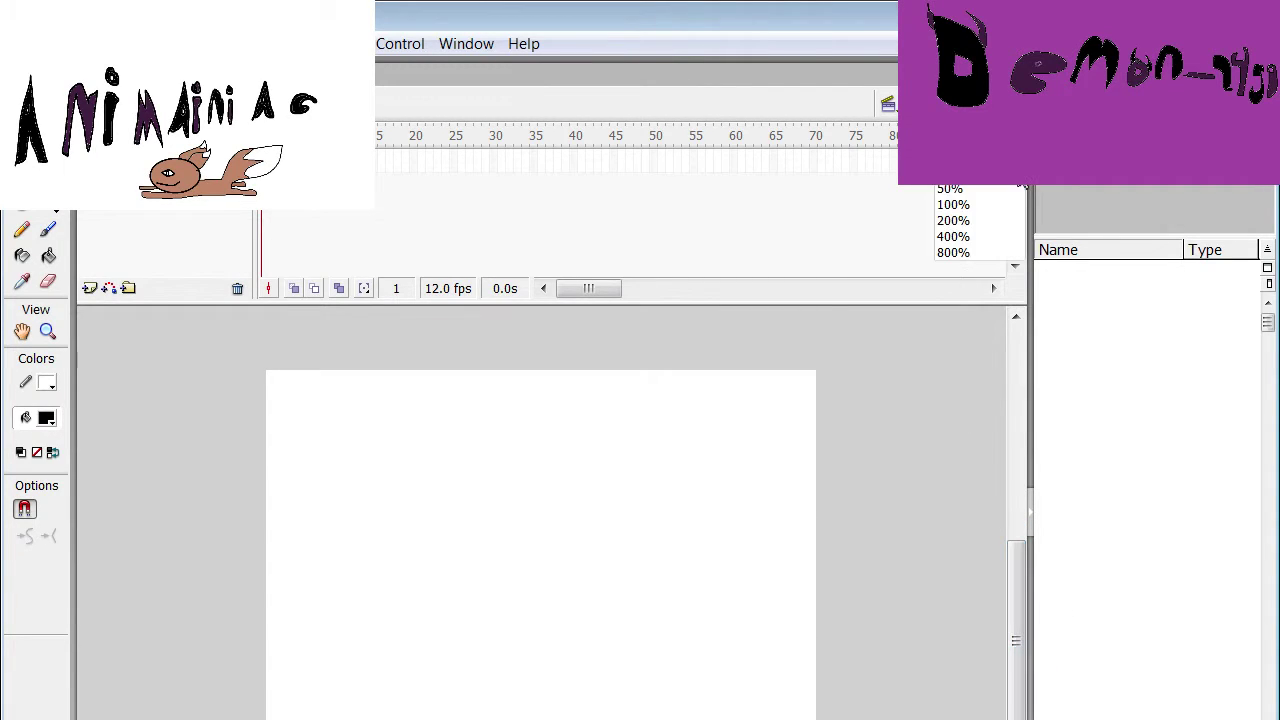
left_click(998, 230)
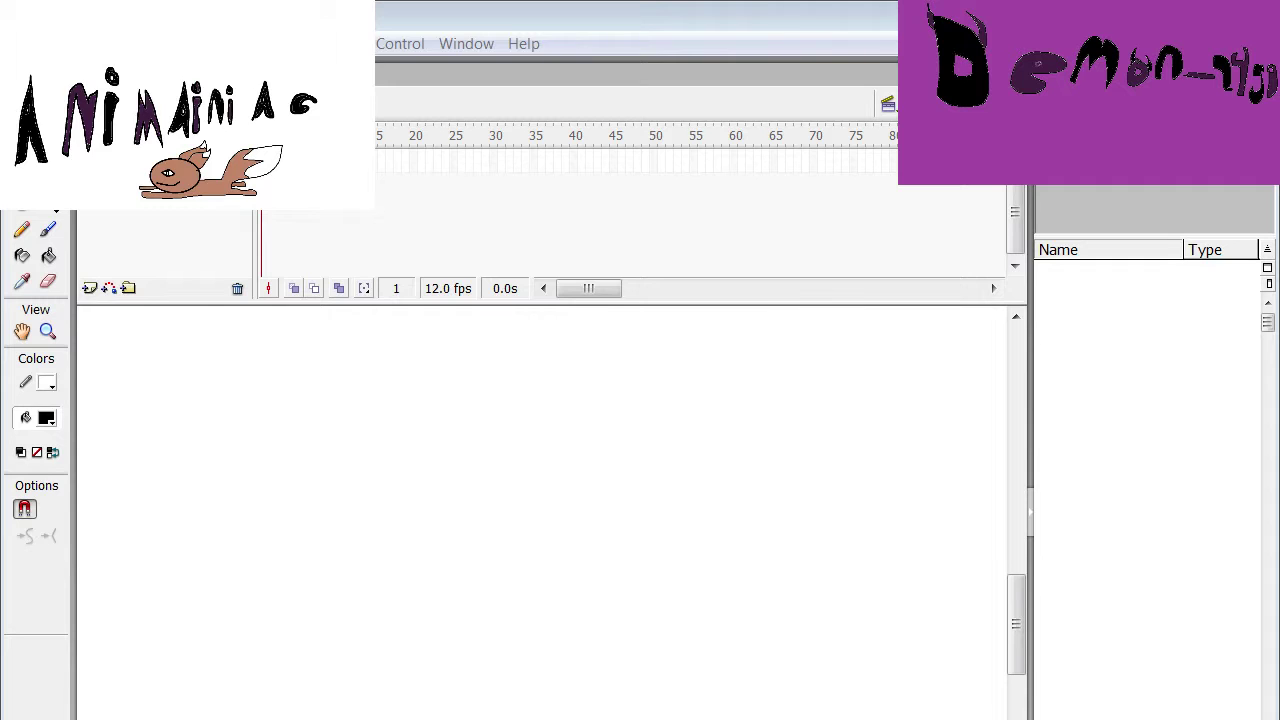
key("alt+Tab")
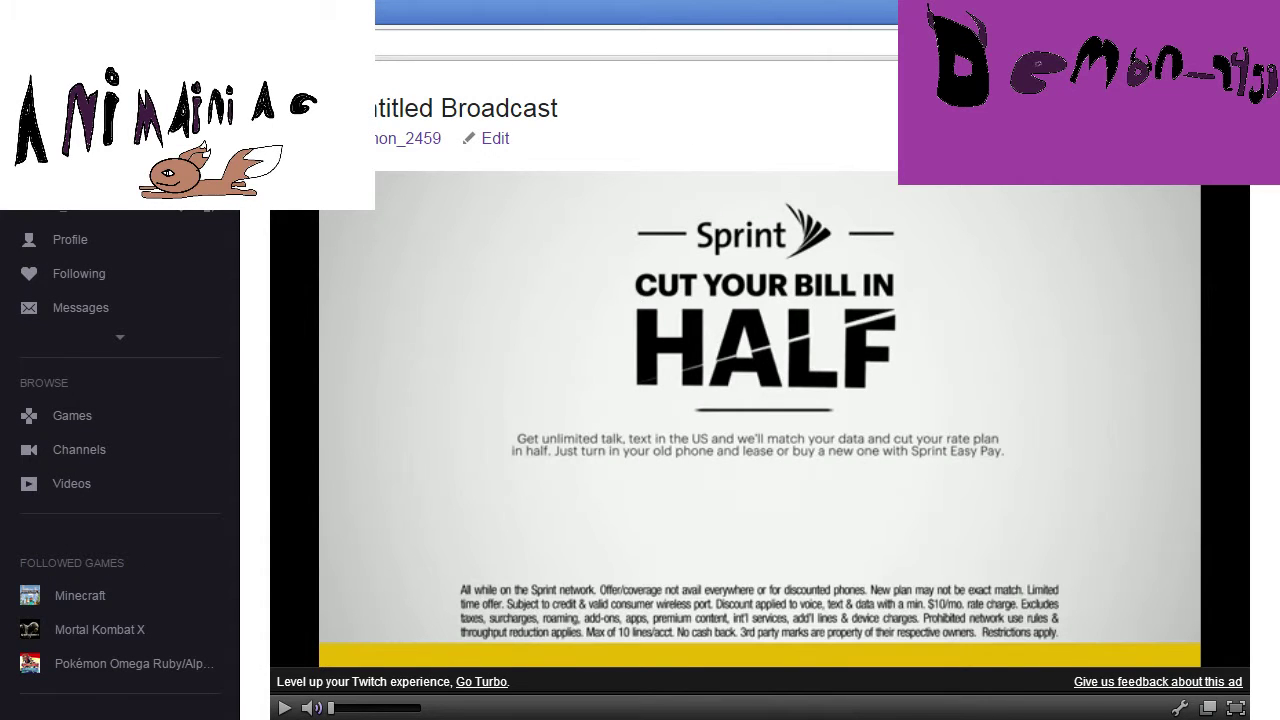
In a new tab, Google what to animate and open the Yahoo Answers question result
key("ctrl+t")
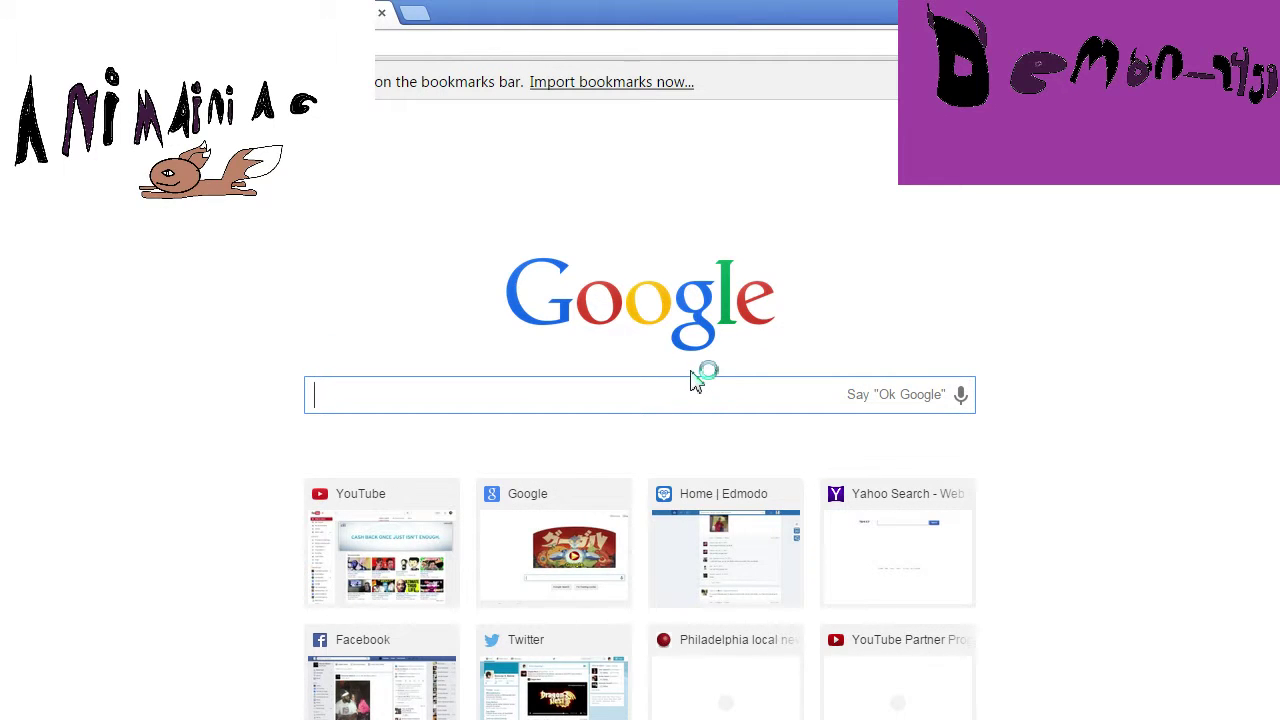
type("what sh")
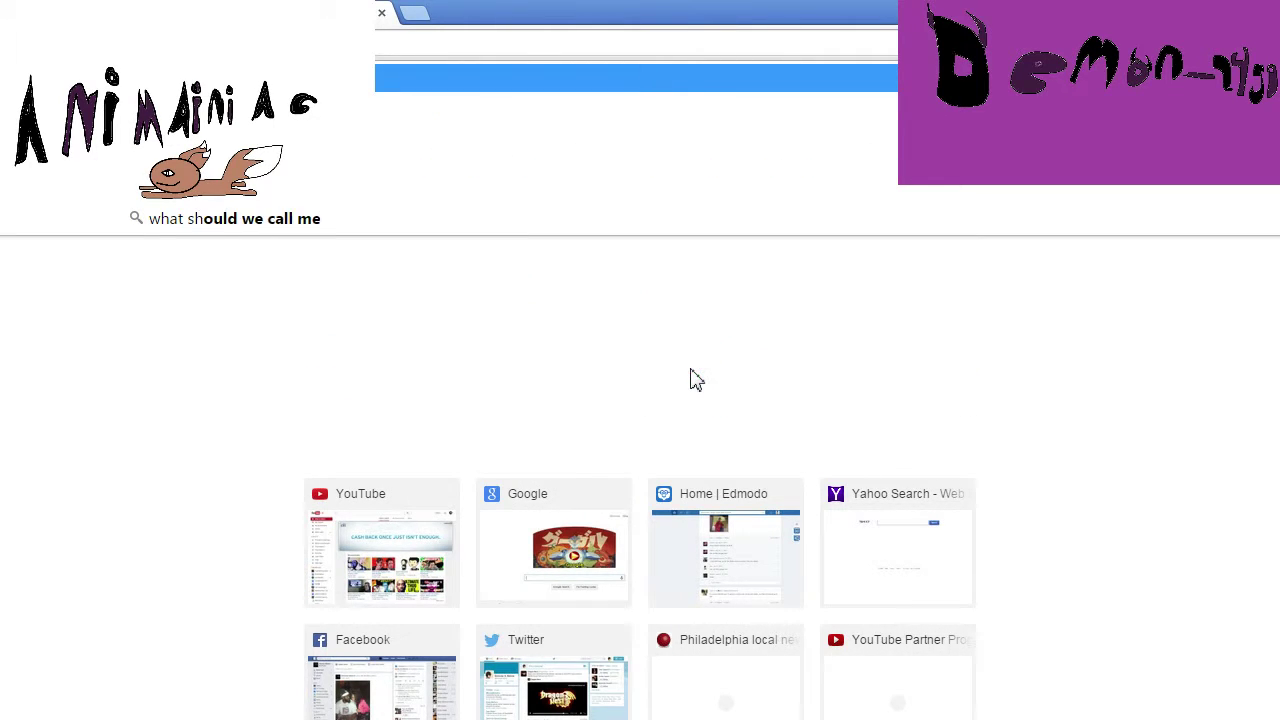
type("ould")
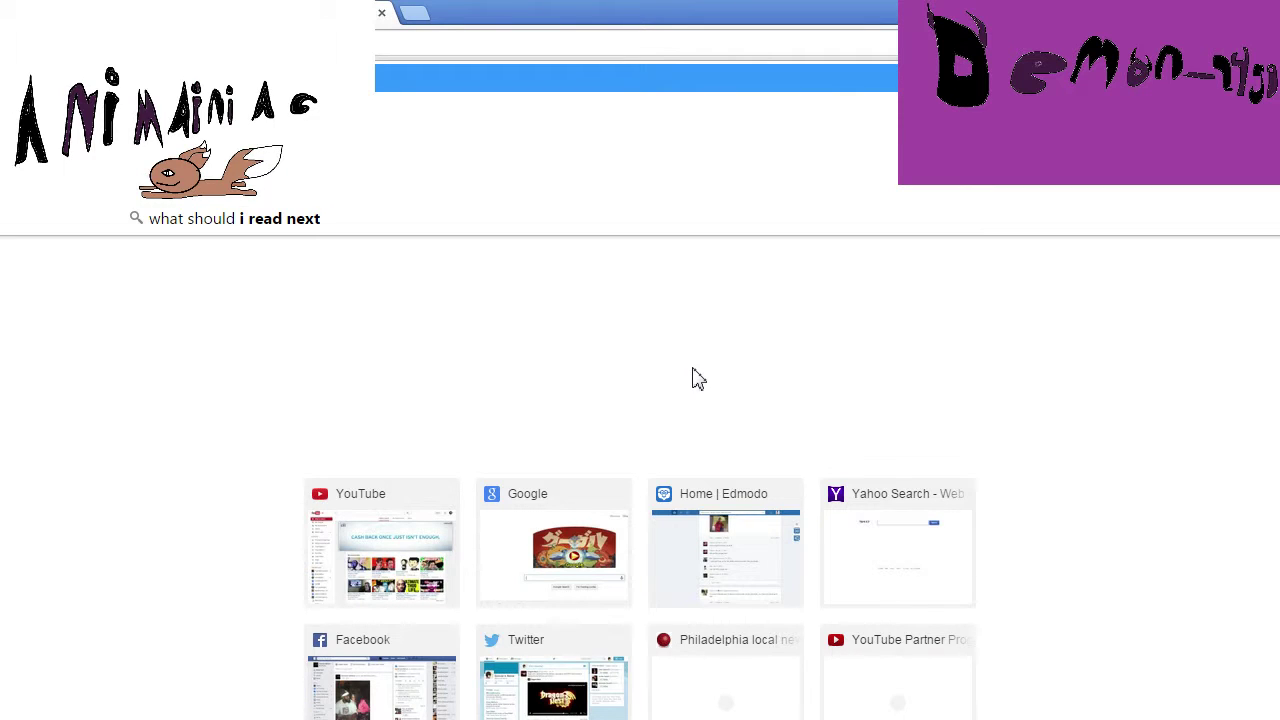
type(" i take with animal cats")
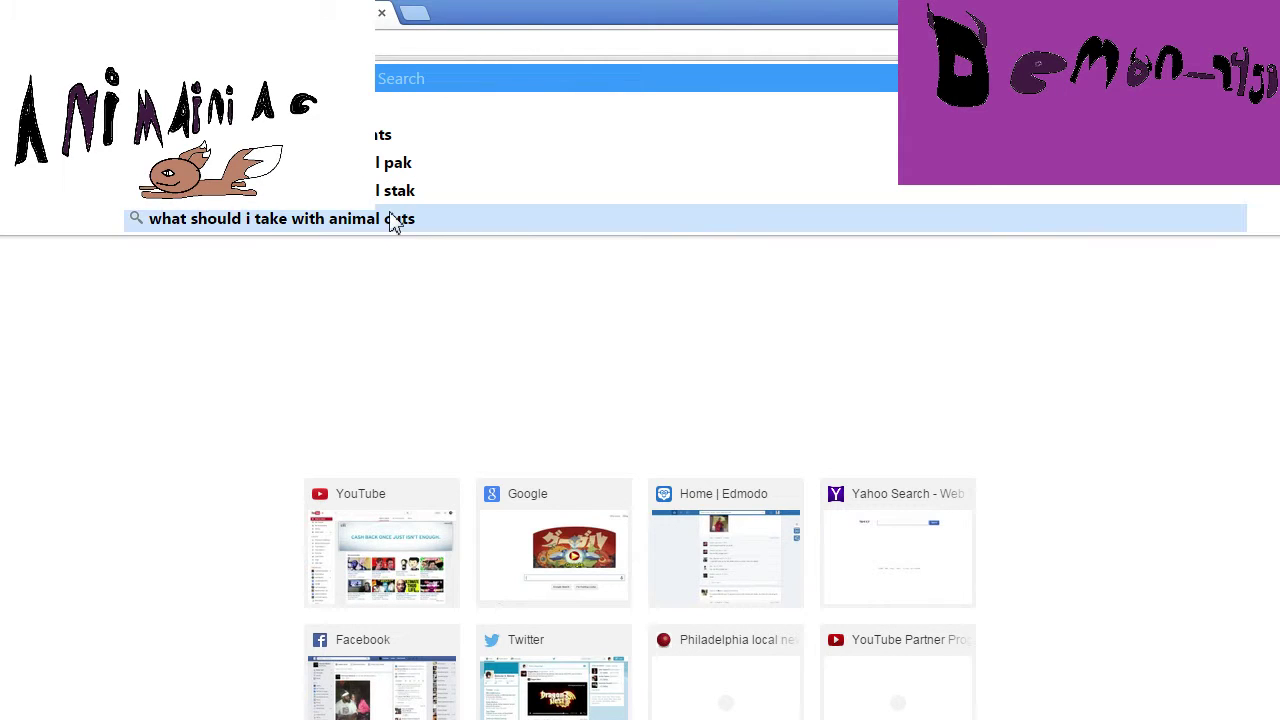
type("ion")
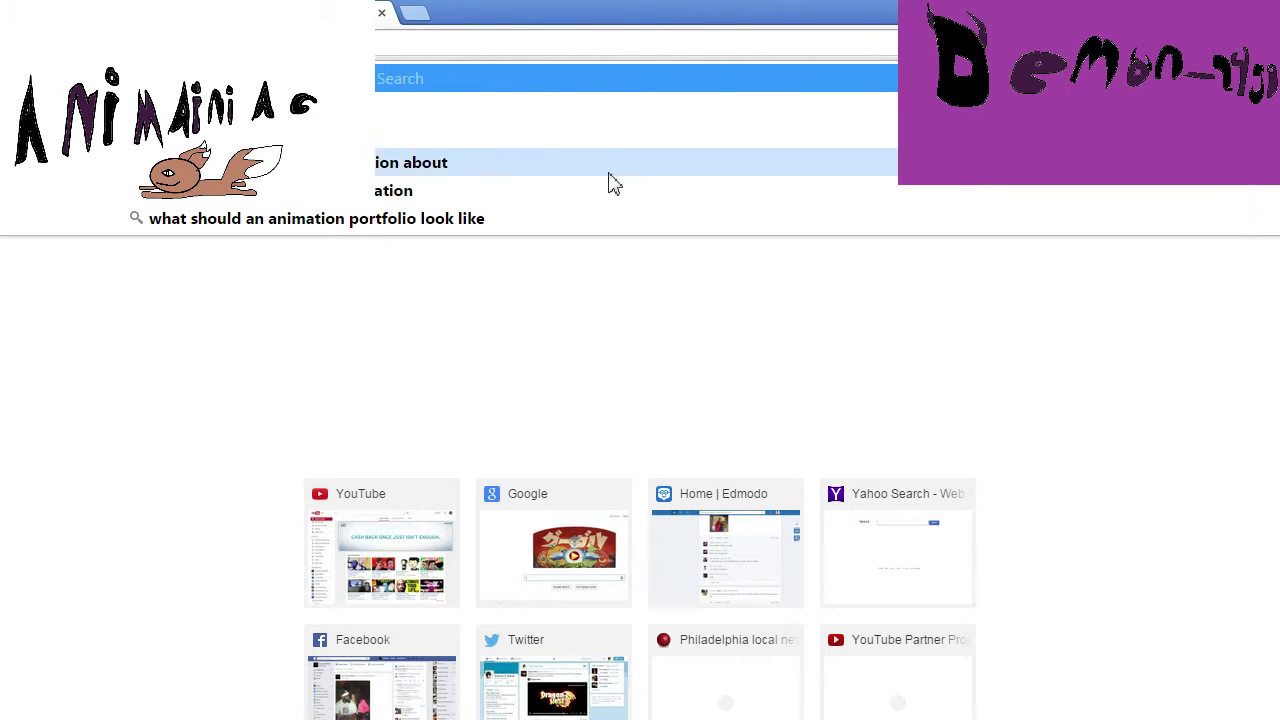
type("ated")
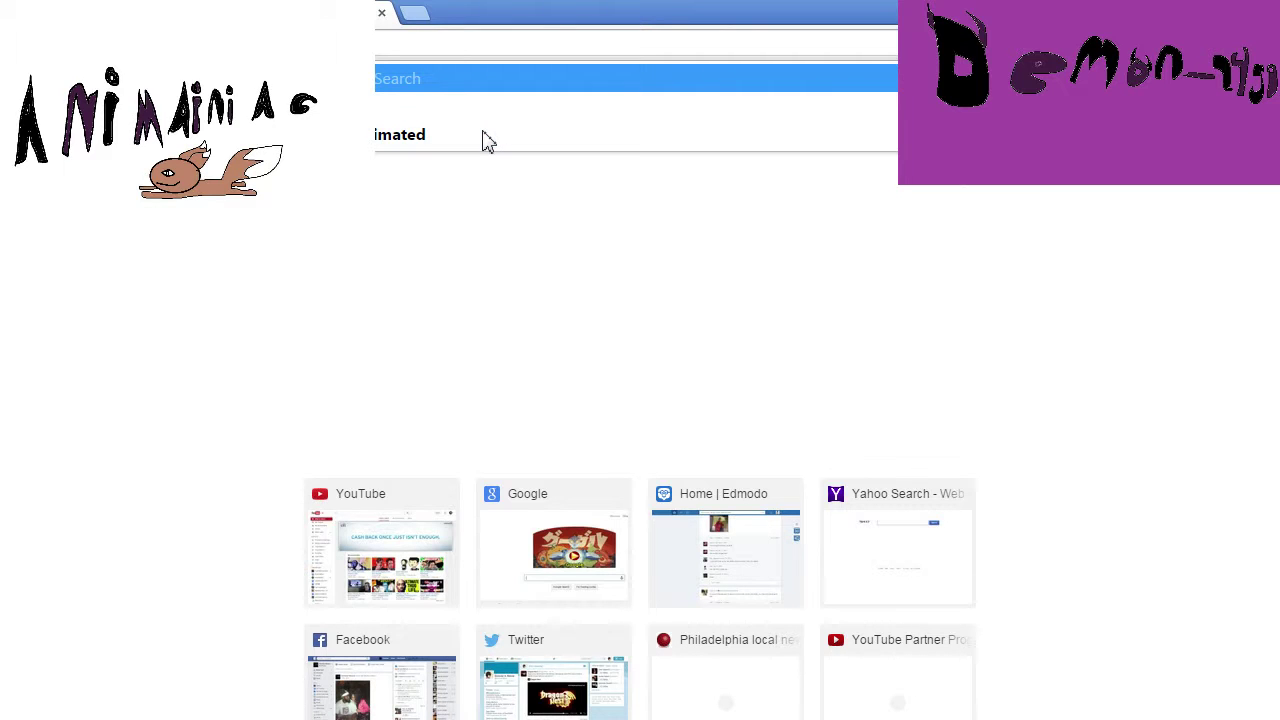
key("BackSpace")
key("BackSpace")
key("BackSpace")
key("BackSpace")
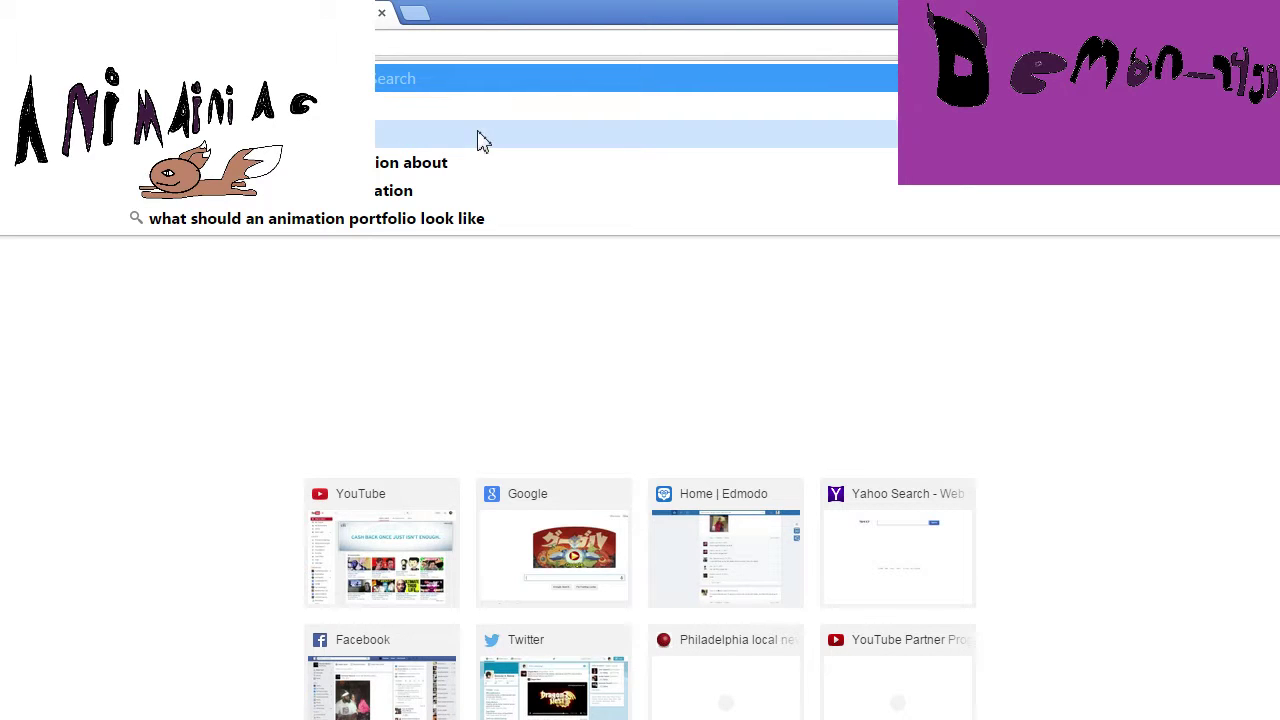
left_click(446, 114)
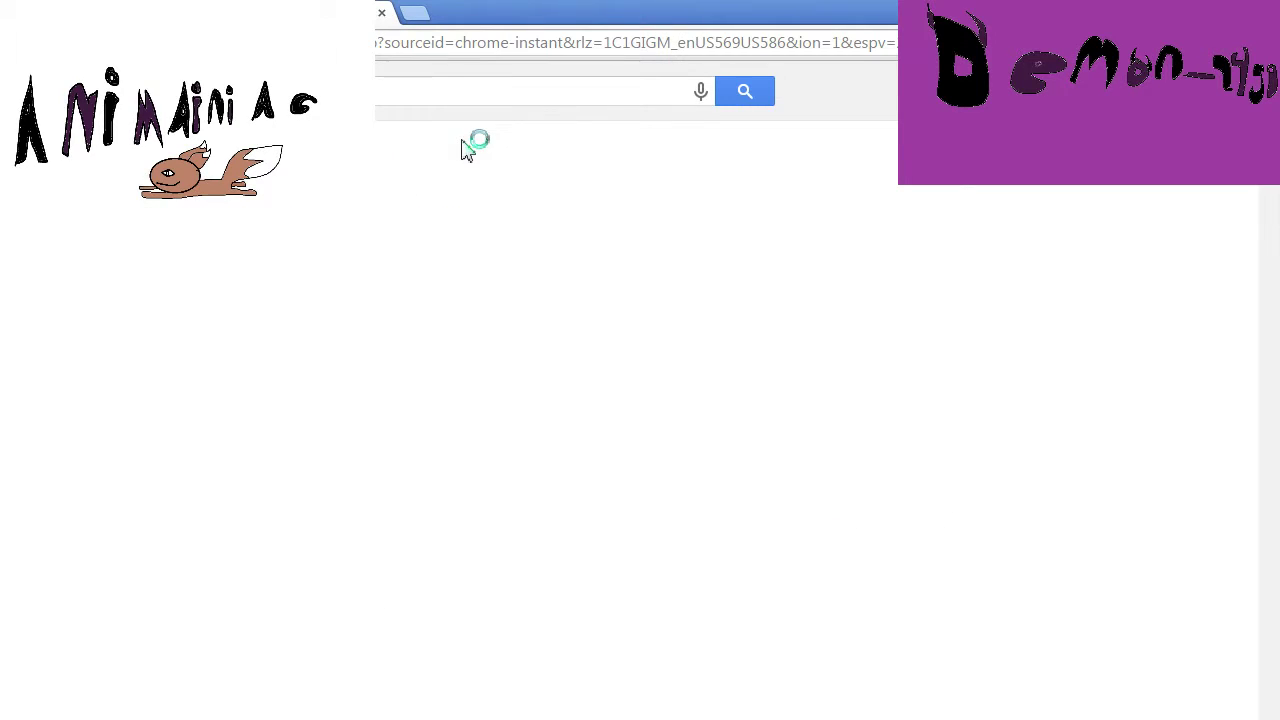
left_click(416, 256)
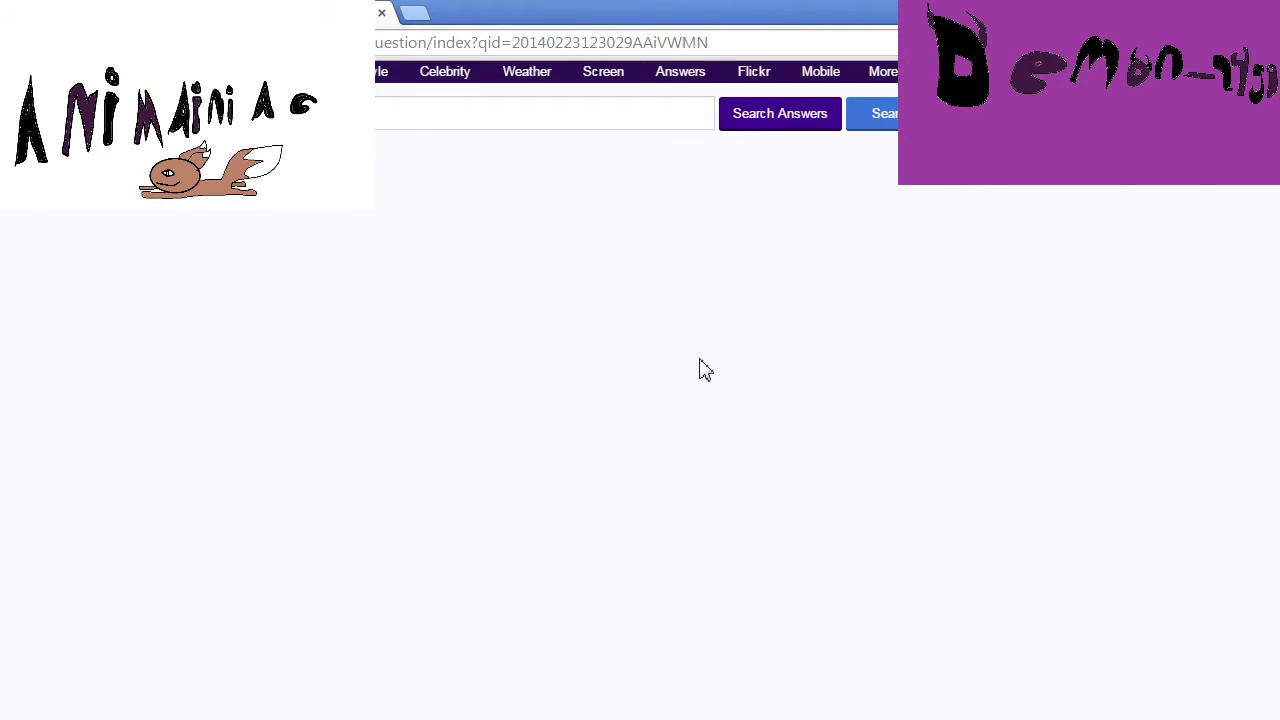
Follow the answer's youtube.com source link to the Eddsworld Space Face (Part 1) video
scroll(509, 494, "down", 3)
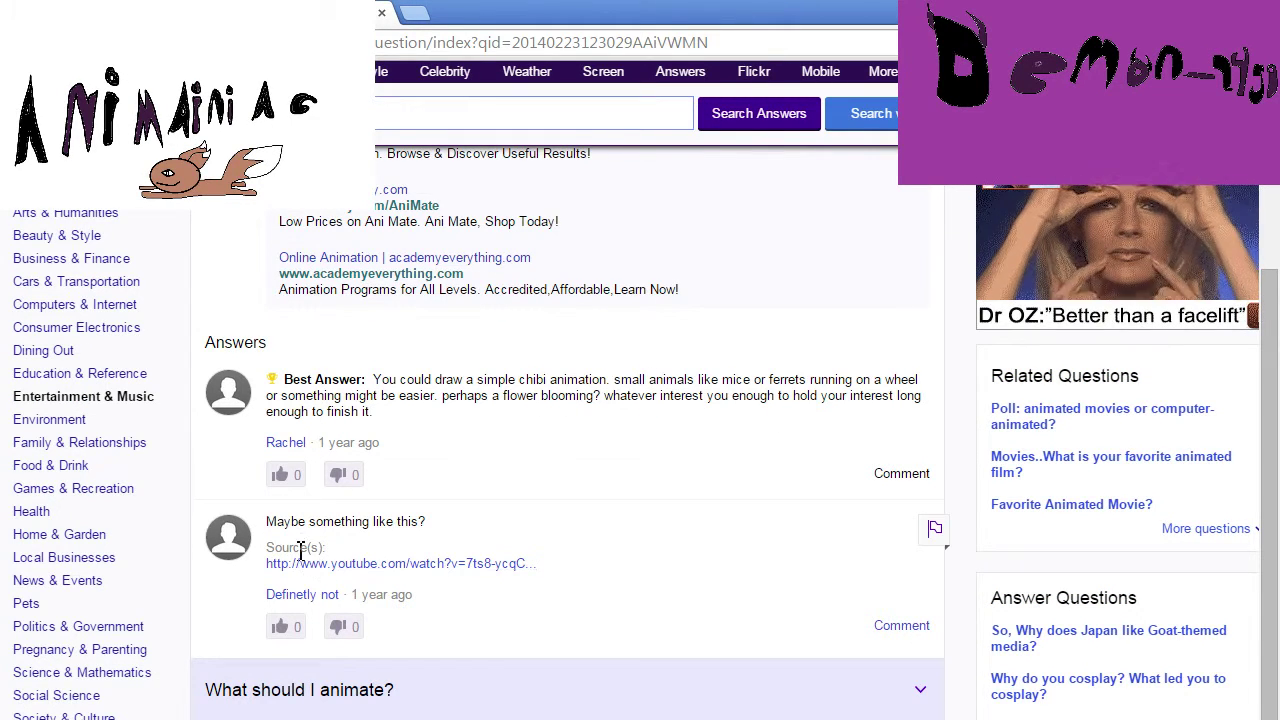
left_click(430, 564)
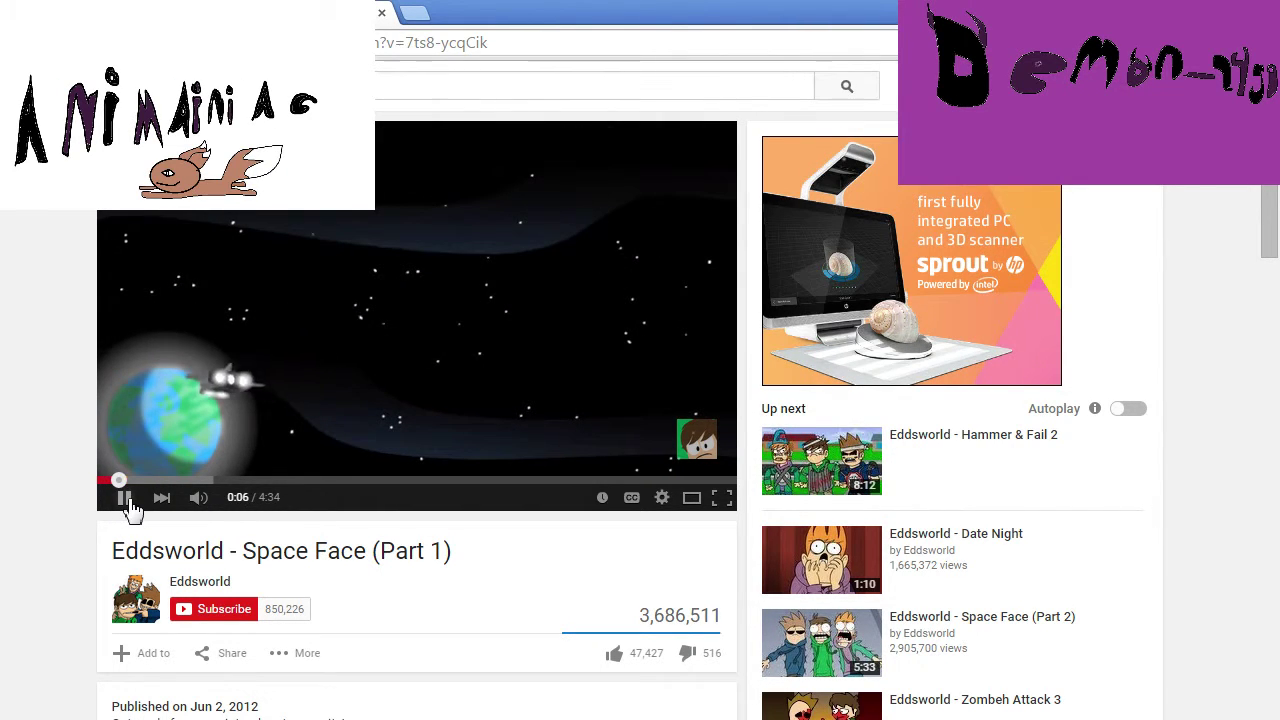
Pause Space Face, search 'goku vs superman rap battle' and open a rap battle video
left_click(125, 498)
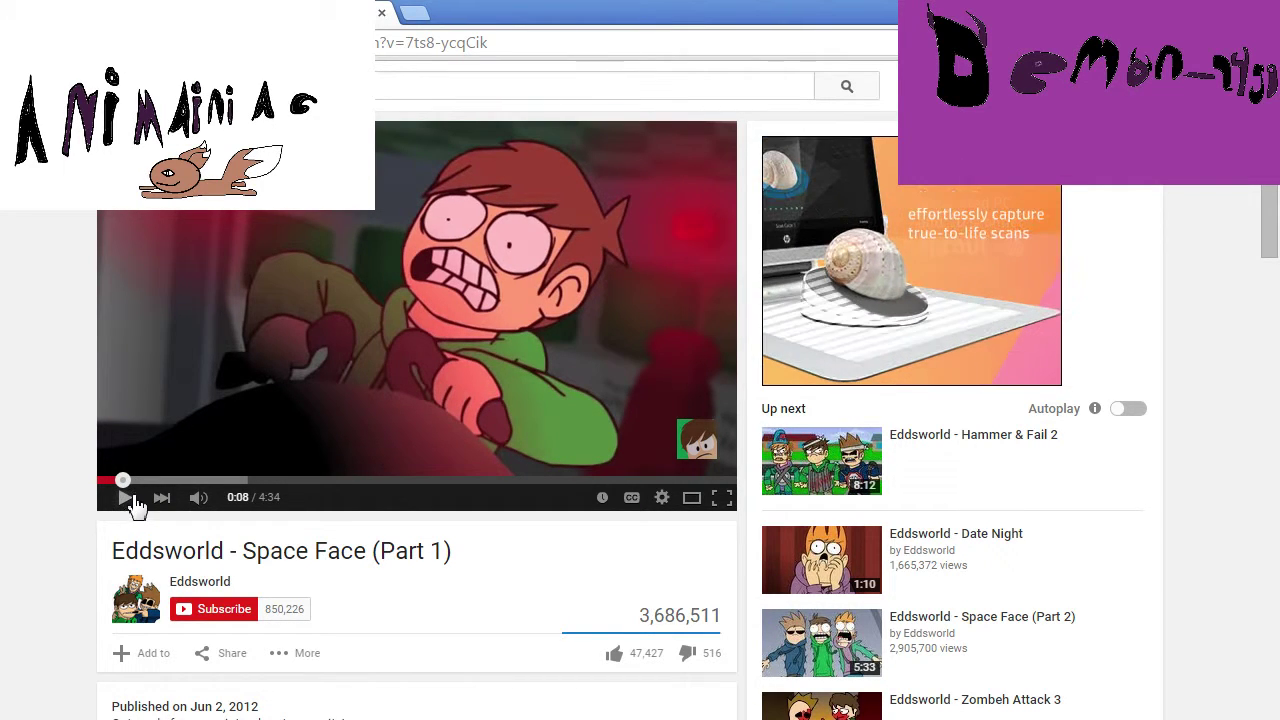
left_click(463, 82)
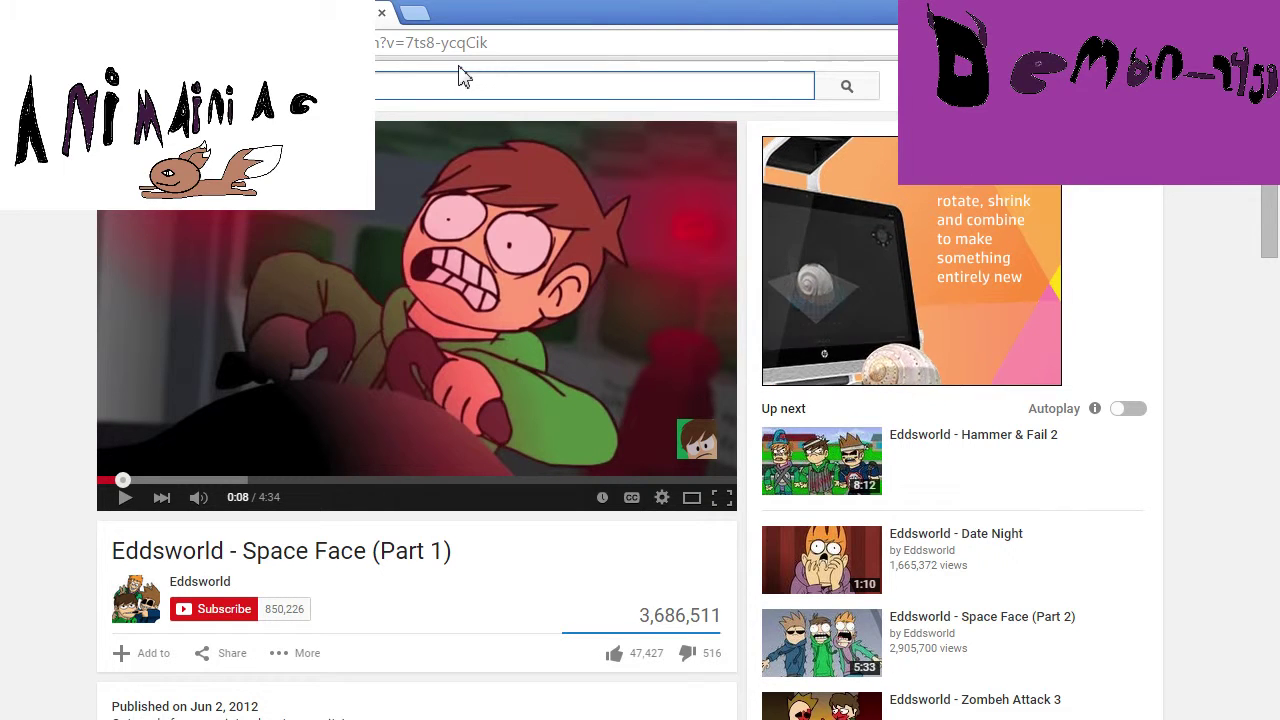
key("alt+Tab")
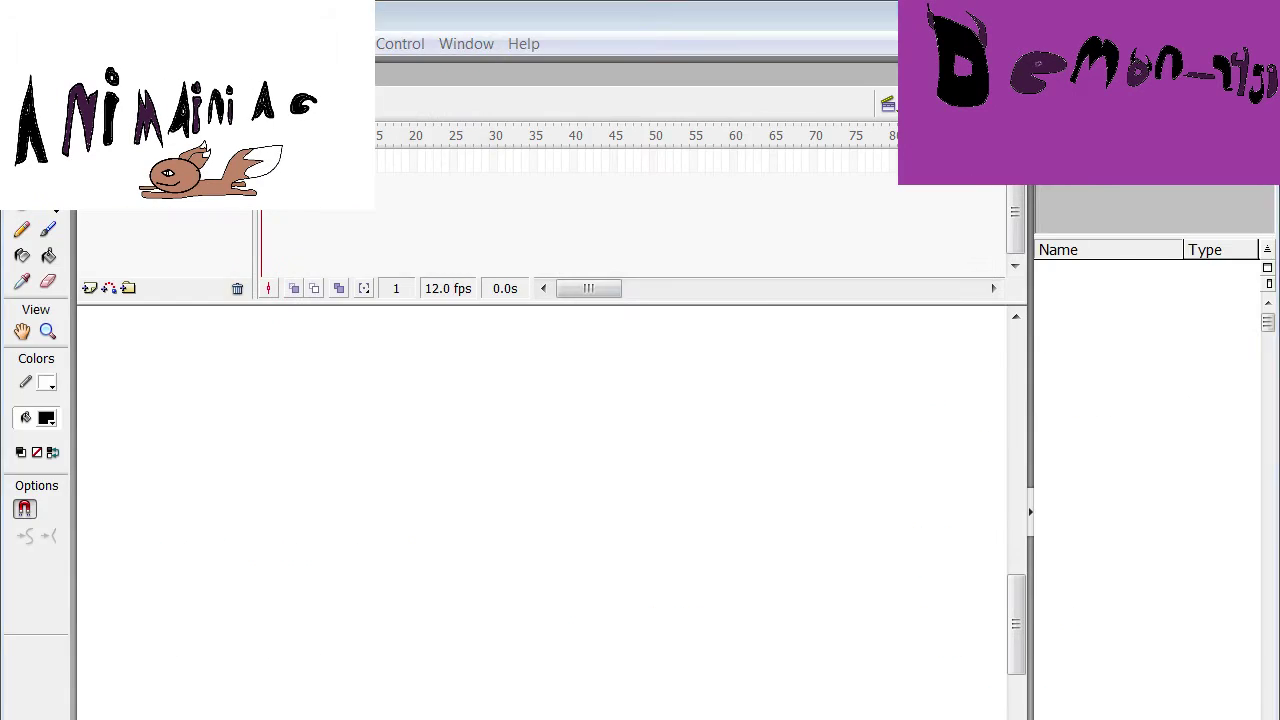
key("alt+Tab")
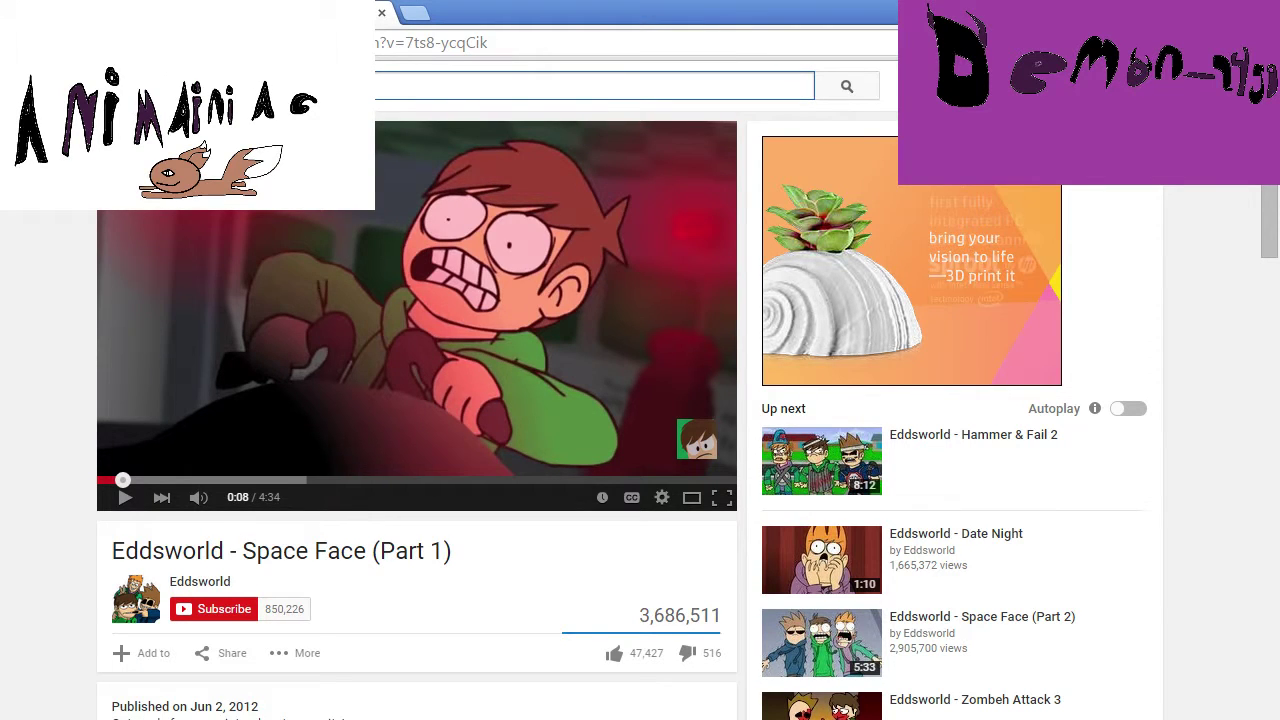
type("goku vs ")
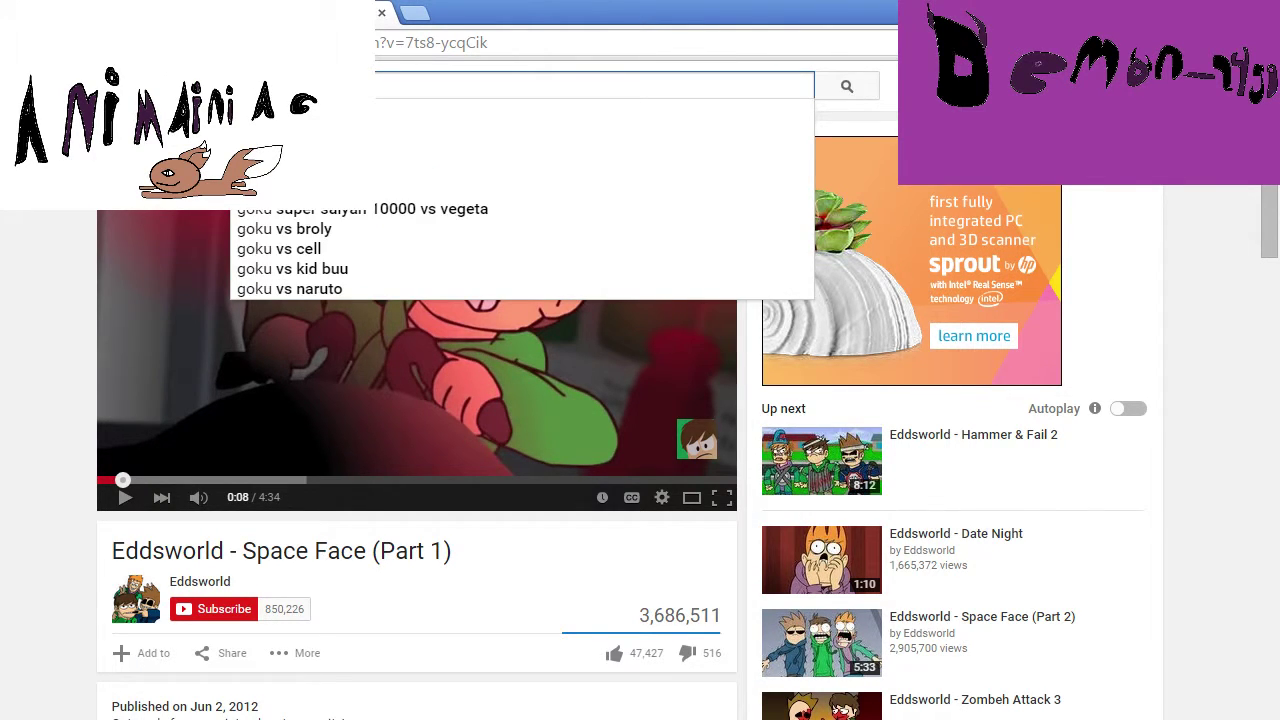
type("s")
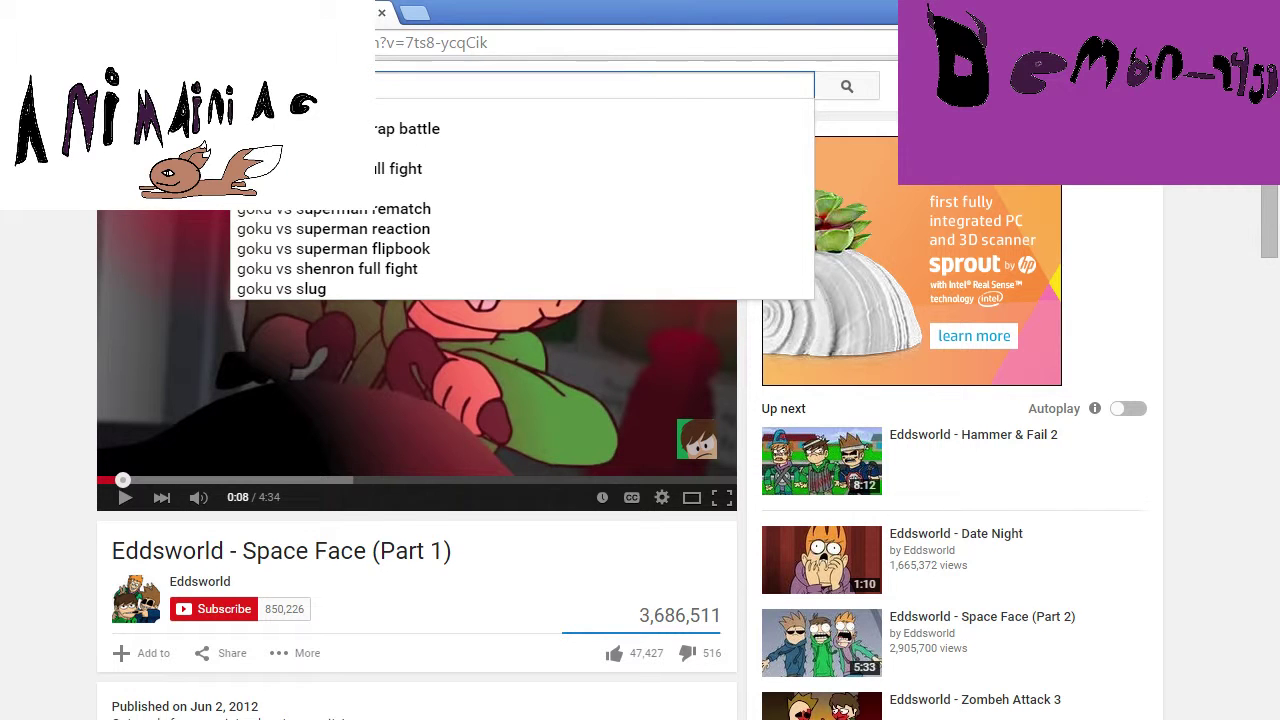
left_click(484, 134)
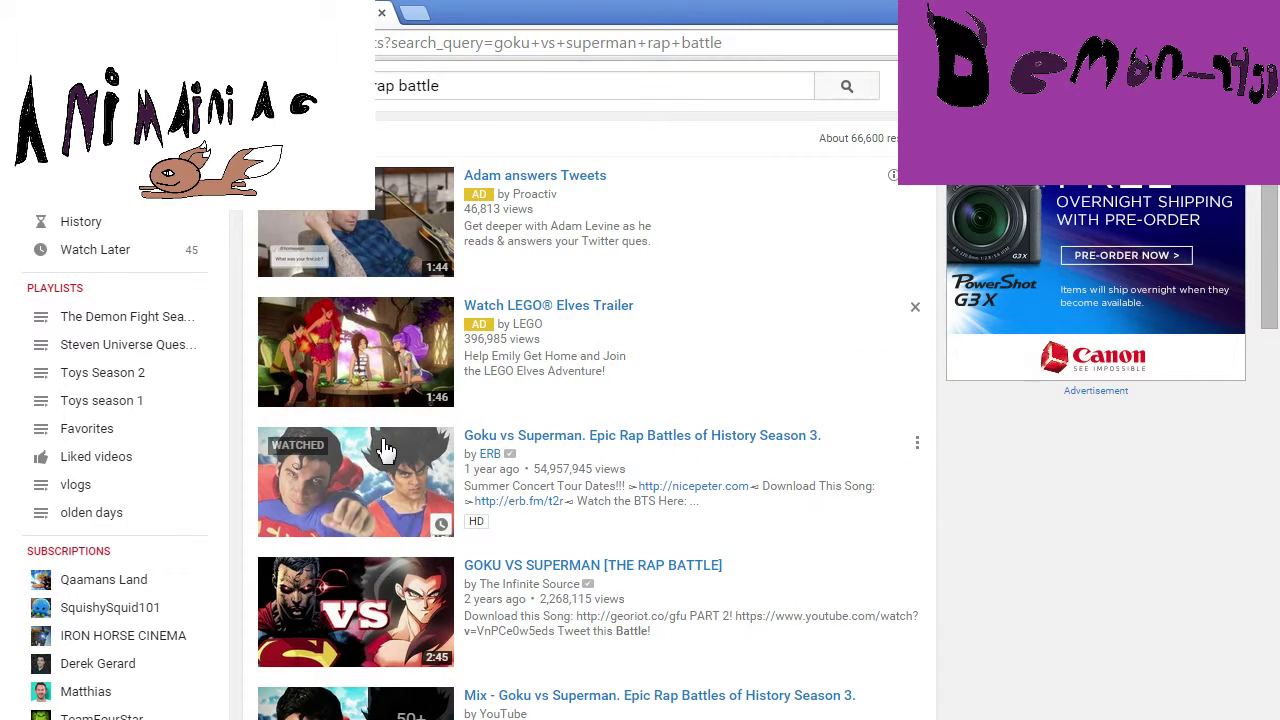
left_click(560, 482)
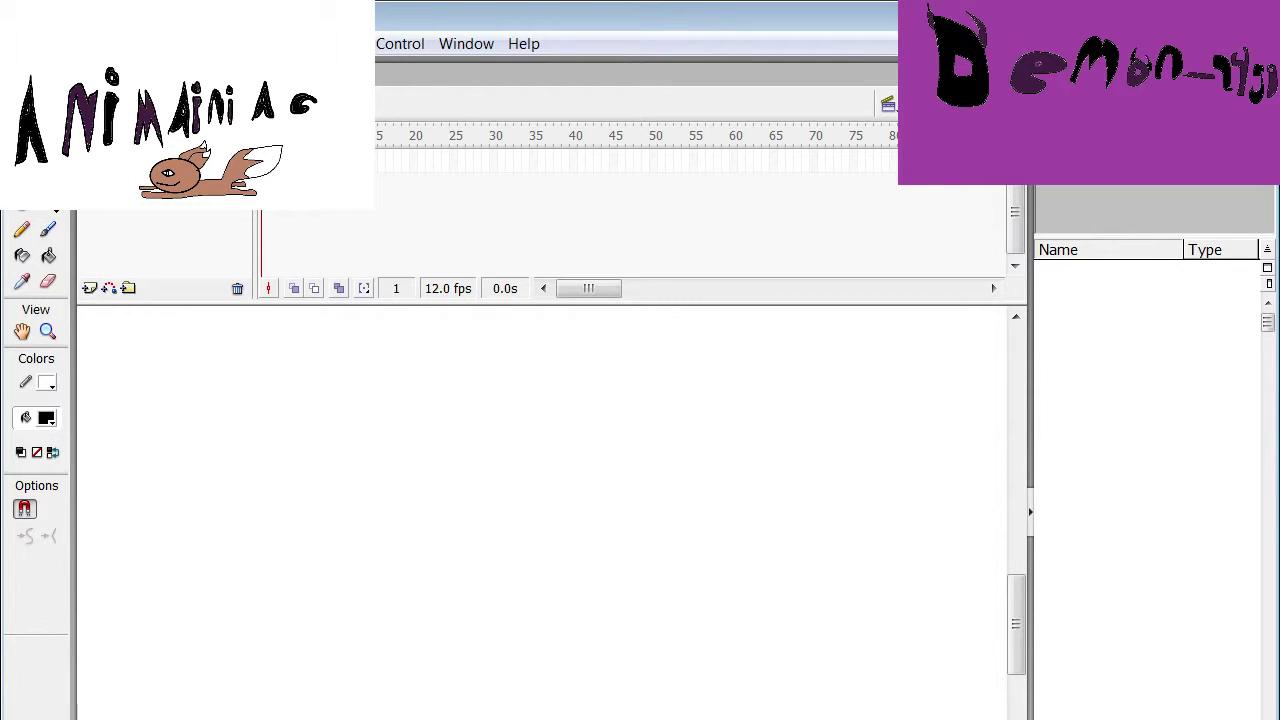
Set the stage zoom to 100% and drag a rectangle across the stage's bottom edge
left_click_drag(1008, 603, 1016, 640)
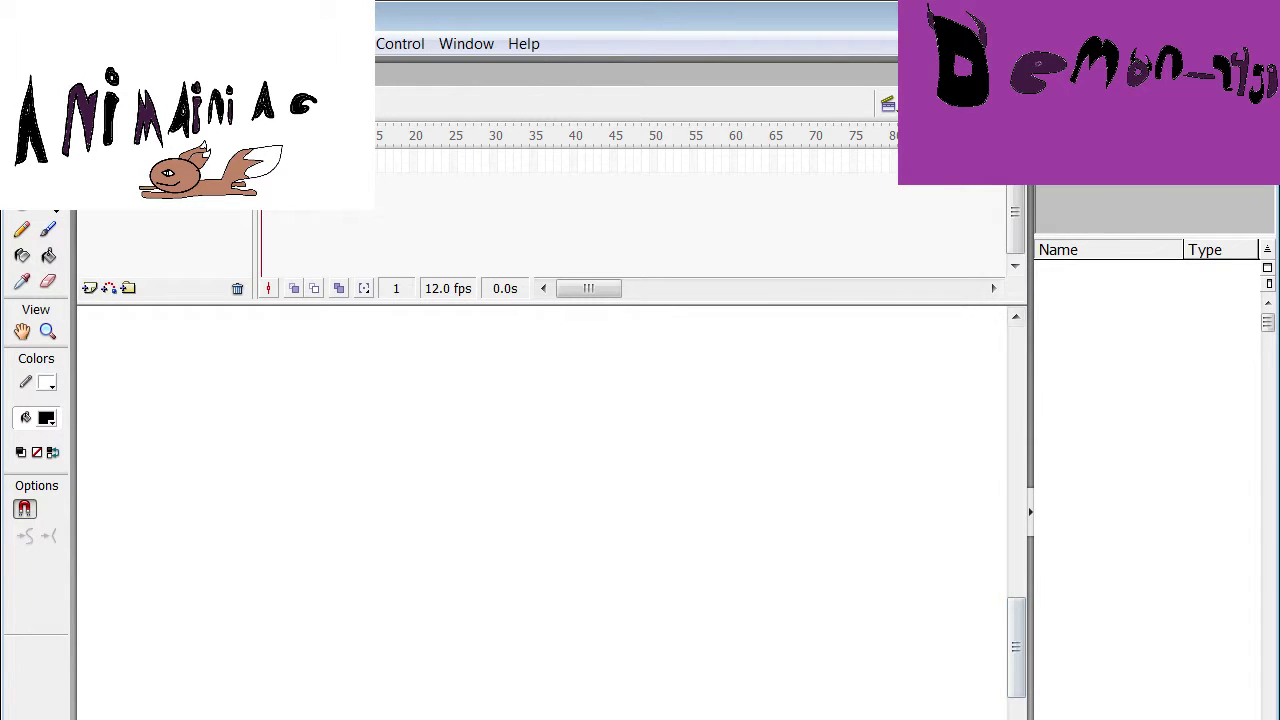
scroll(975, 432, "down", 2)
left_click(1003, 174)
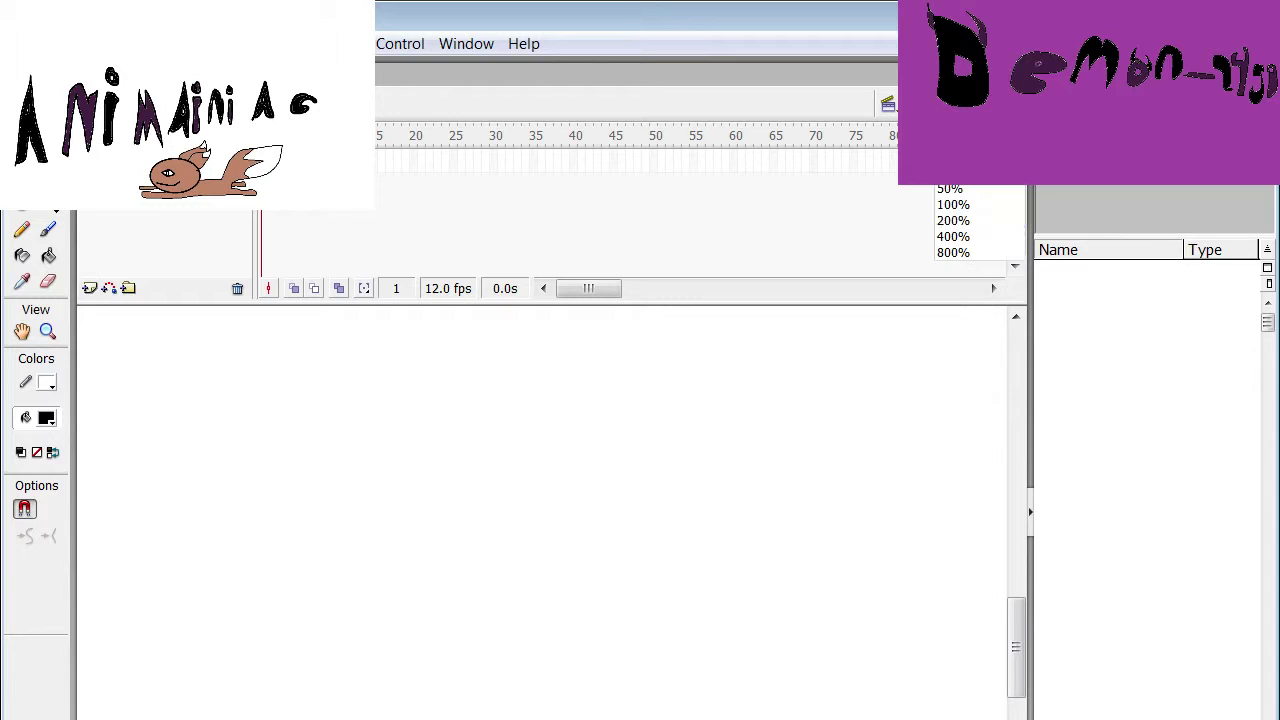
left_click(978, 210)
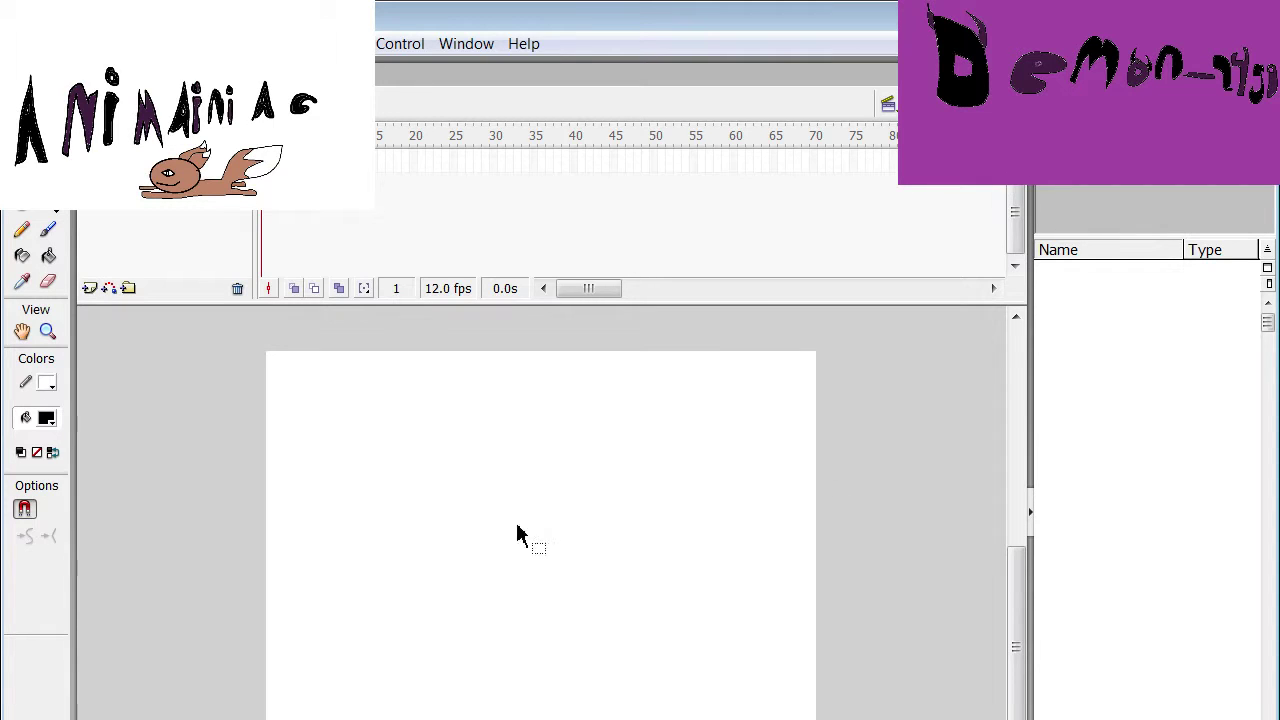
left_click(55, 212)
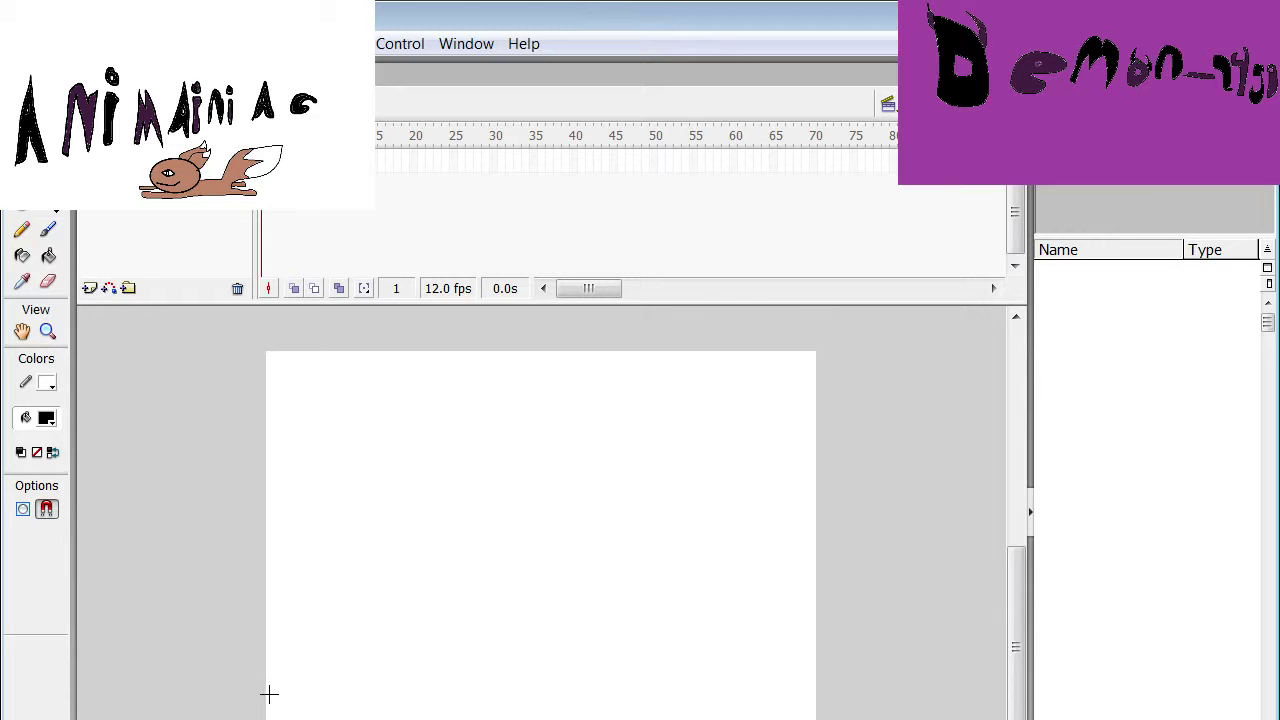
mouse_move(268, 695)
left_mouse_down()
mouse_move(417, 680)
mouse_move(826, 704)
left_mouse_up()
Set the stroke colour to black and draw a ground line across the stage bottom
left_click(50, 386)
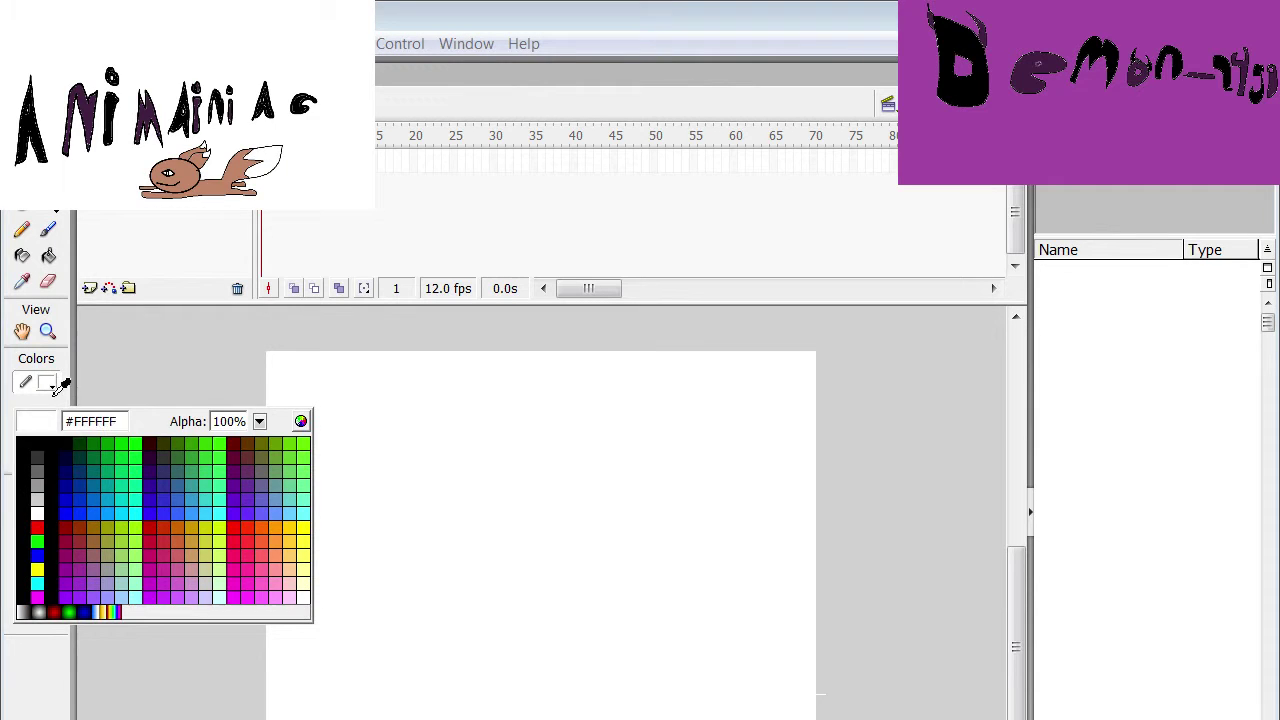
left_click(56, 392)
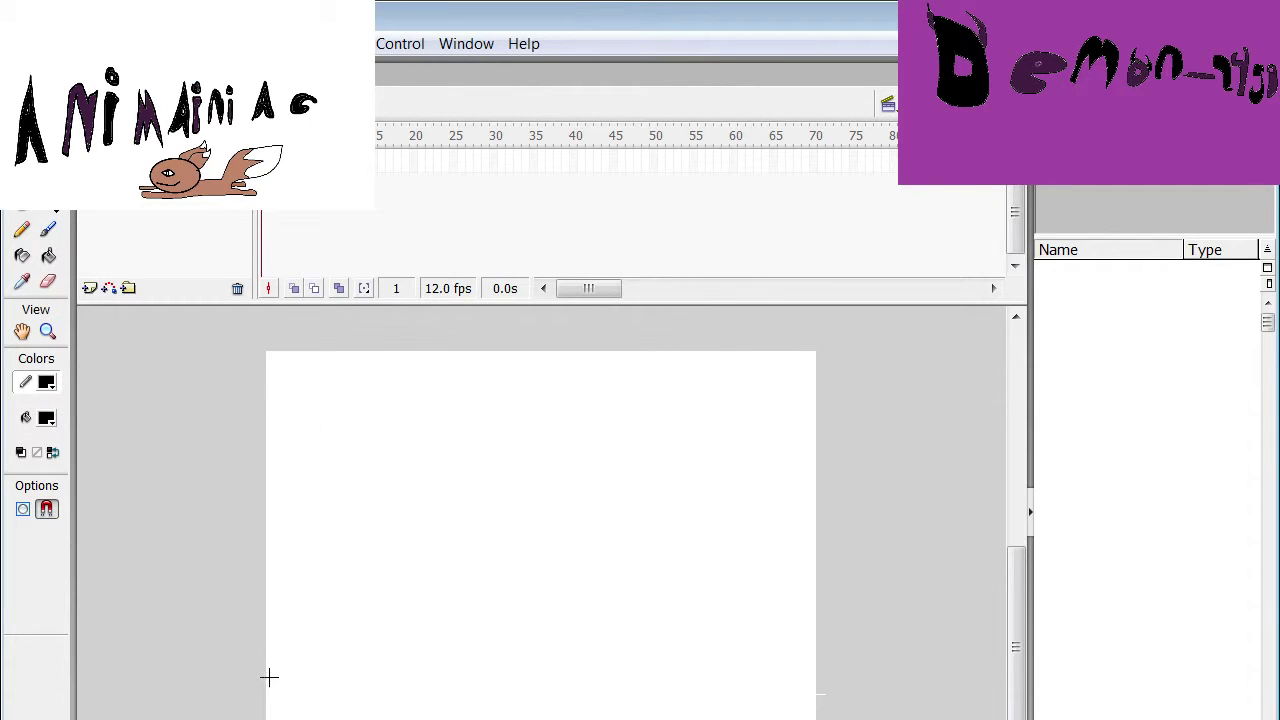
mouse_move(270, 679)
left_mouse_down()
mouse_move(420, 691)
mouse_move(669, 663)
mouse_move(819, 678)
left_mouse_up()
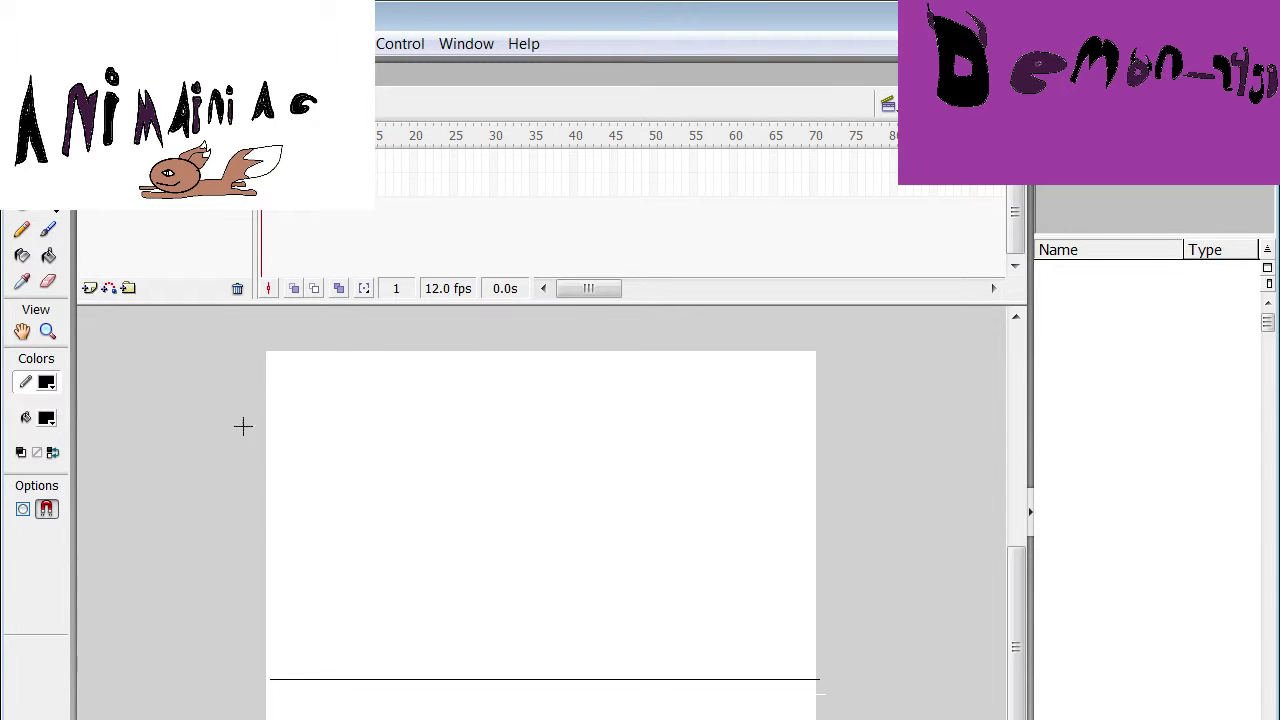
left_click(48, 229)
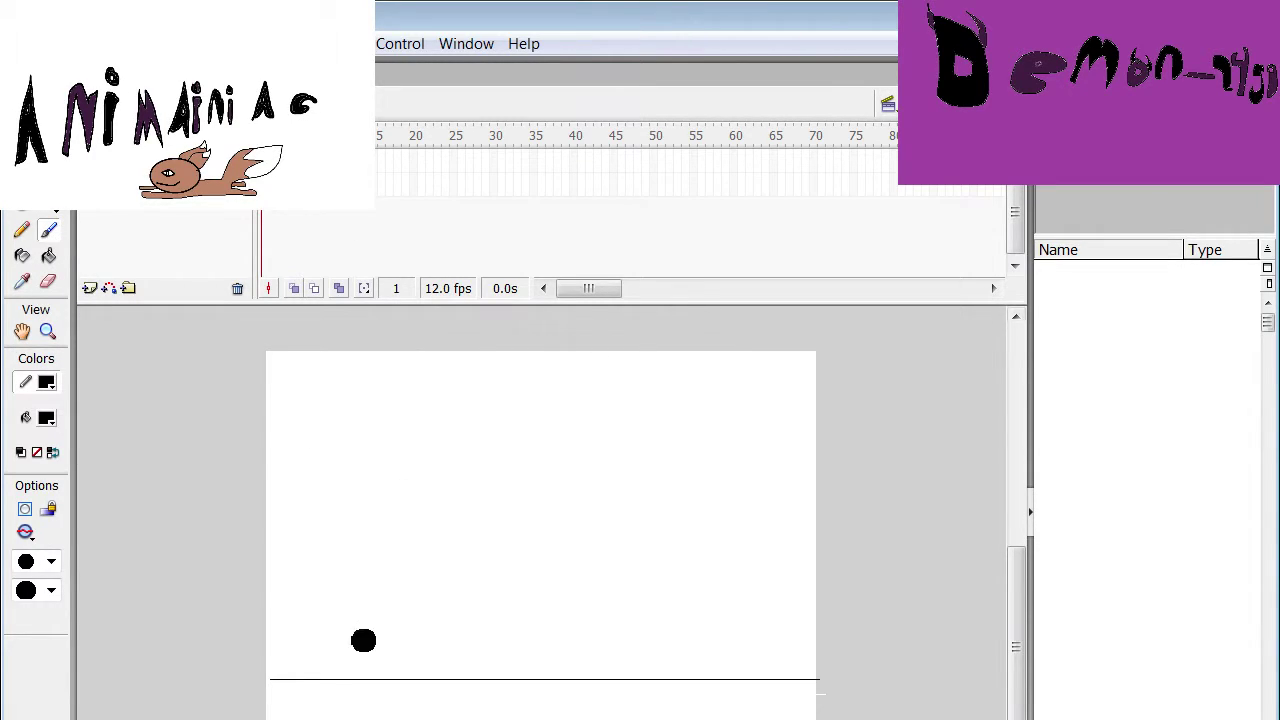
Paint a brush-stroke 'i' on frame 1 and zoom the stage to 200%
left_click(357, 590)
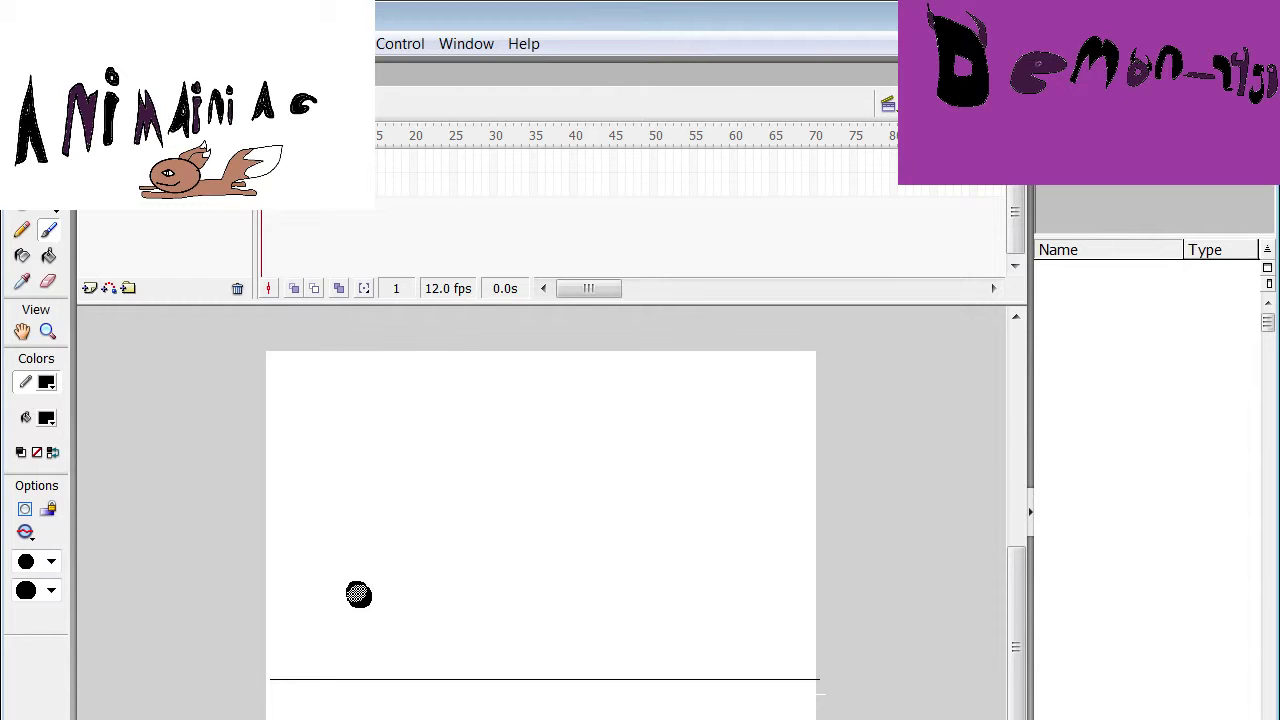
left_click_drag(357, 590, 350, 632)
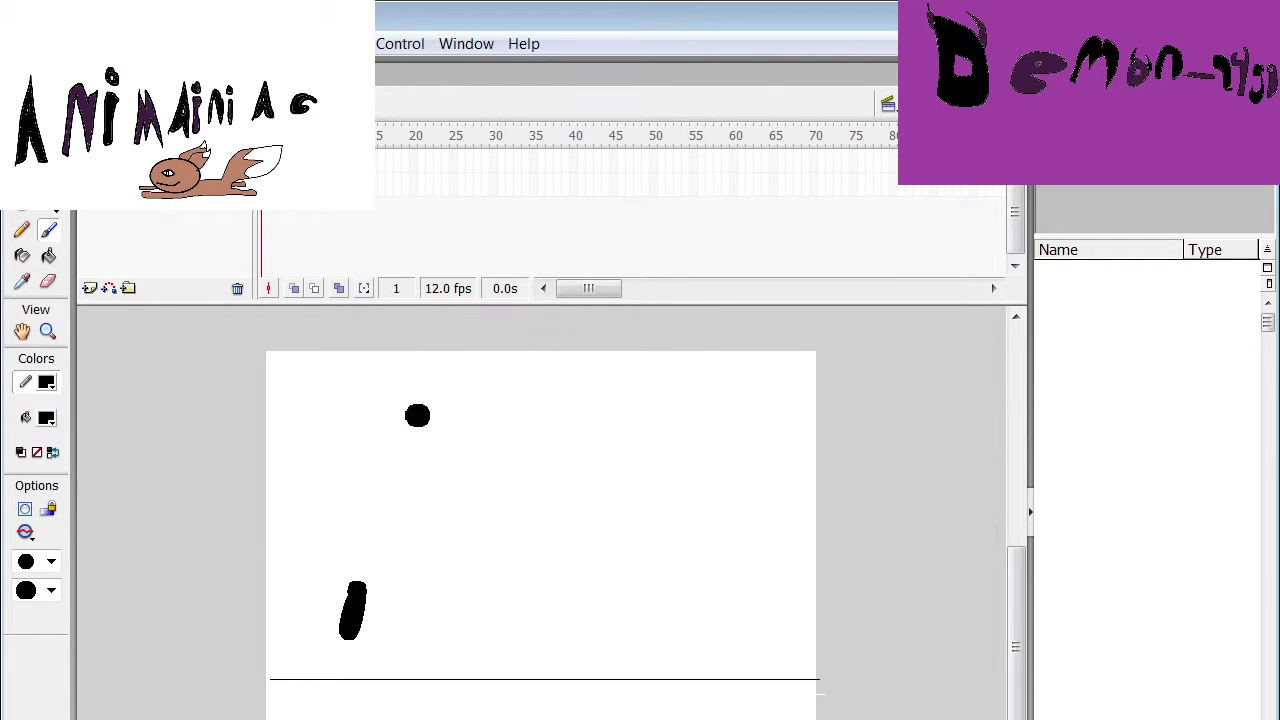
left_click(1012, 104)
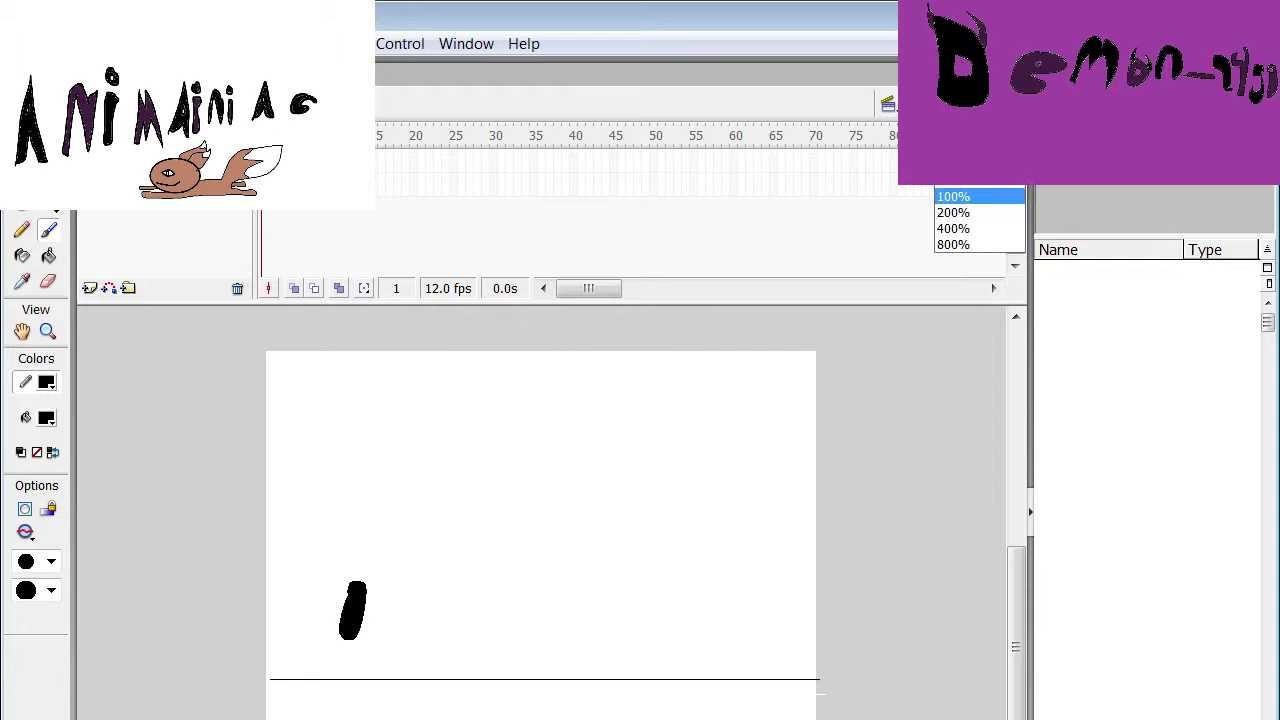
left_click(987, 221)
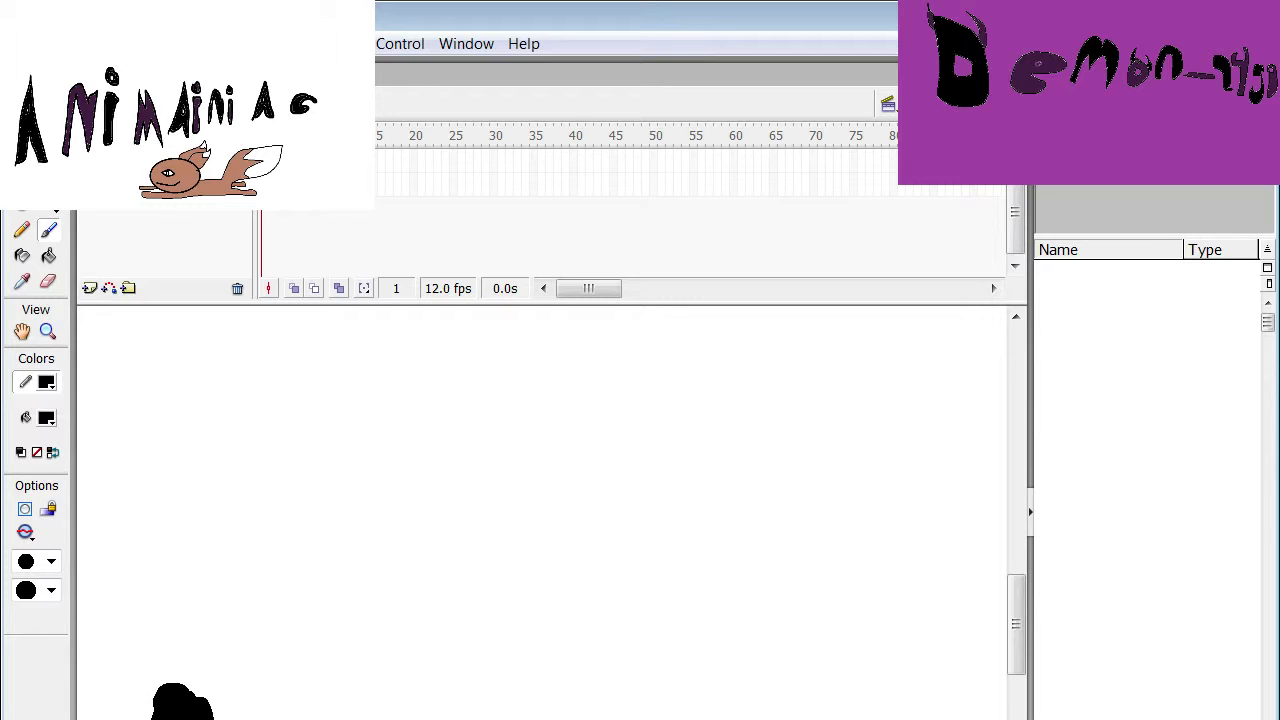
On new keyframe 2 with onion skin on, paint a diagonal stroke, undoing its extension
key("F7")
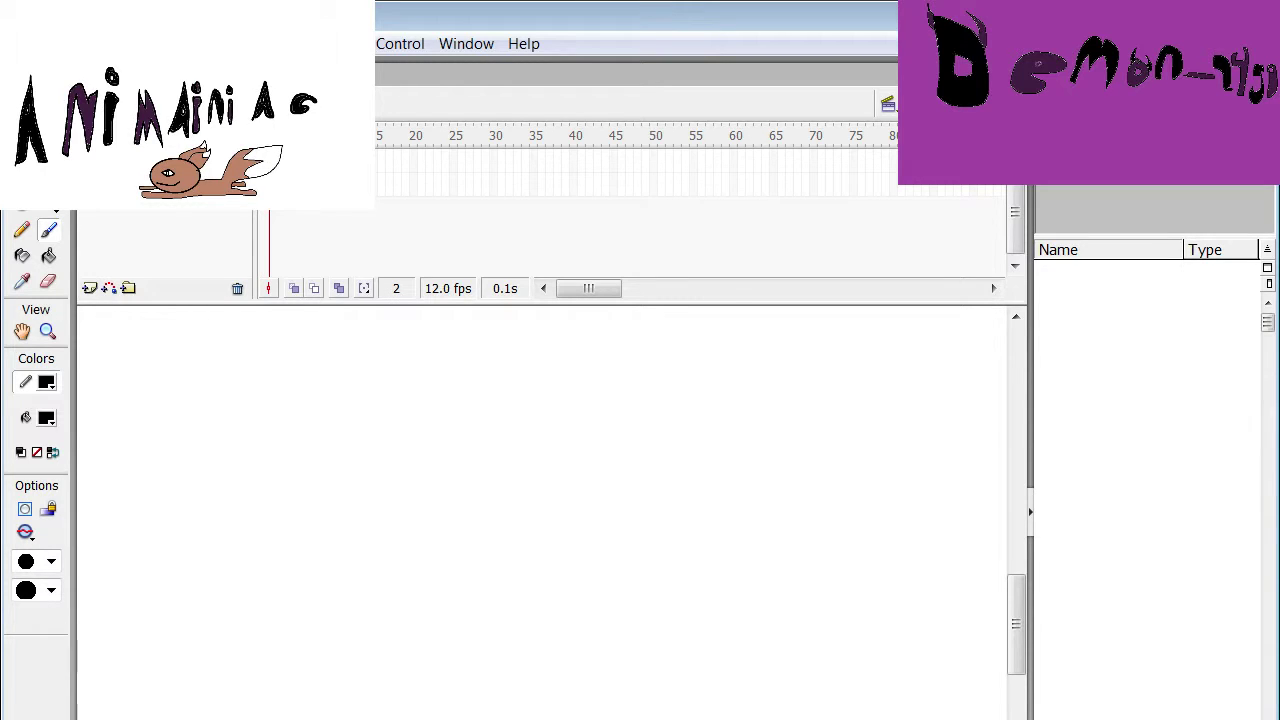
left_click(294, 288)
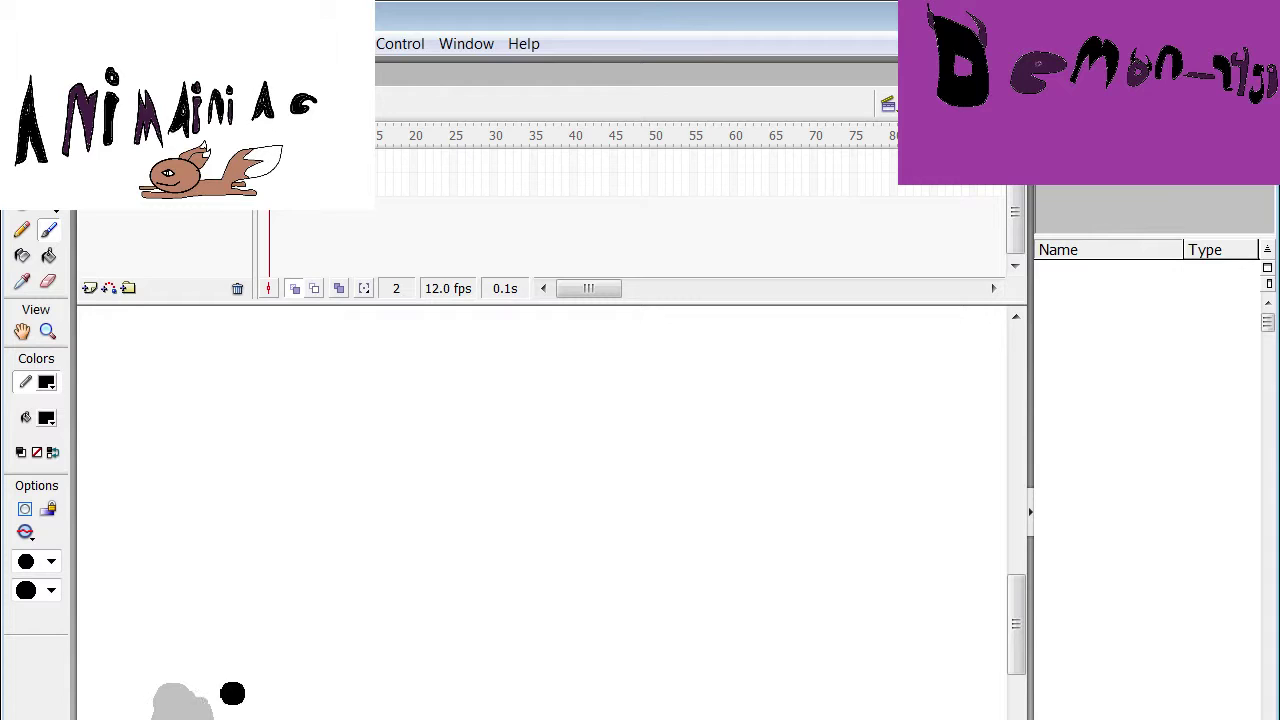
left_click_drag(233, 695, 238, 716)
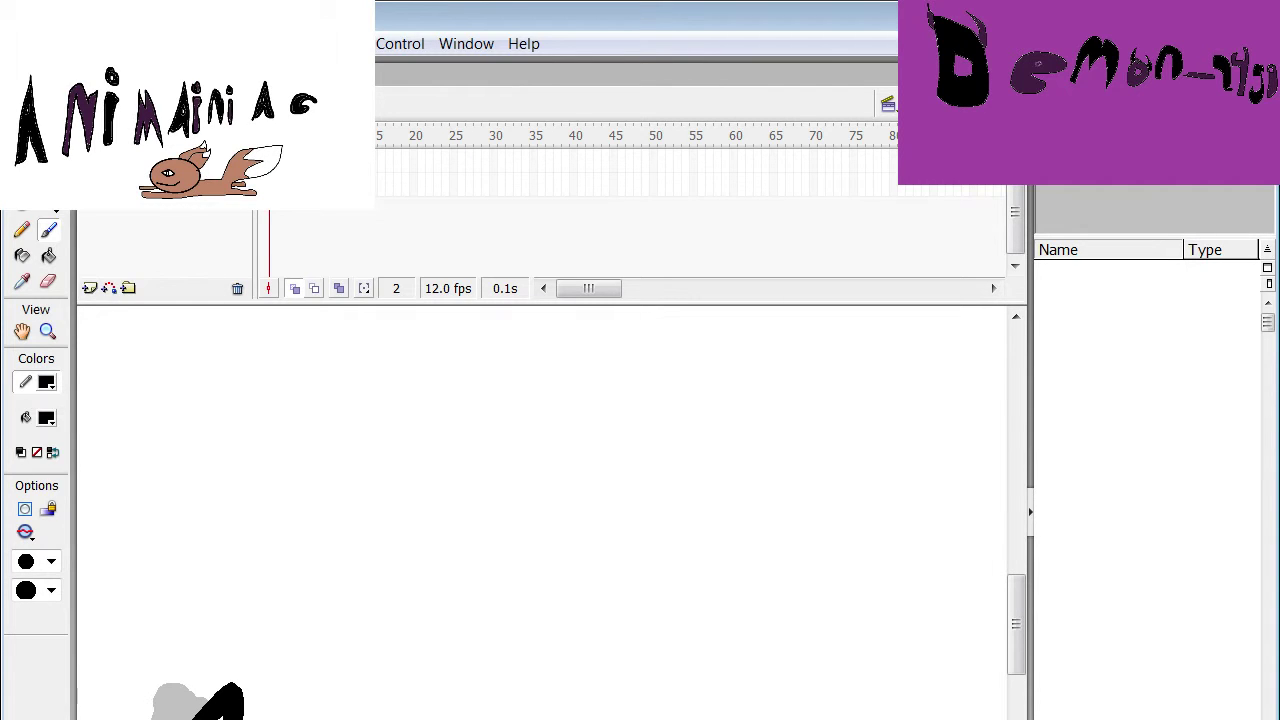
left_click(50, 44)
key("Escape")
left_click_drag(232, 700, 258, 705)
key("ctrl+z")
key("F7")
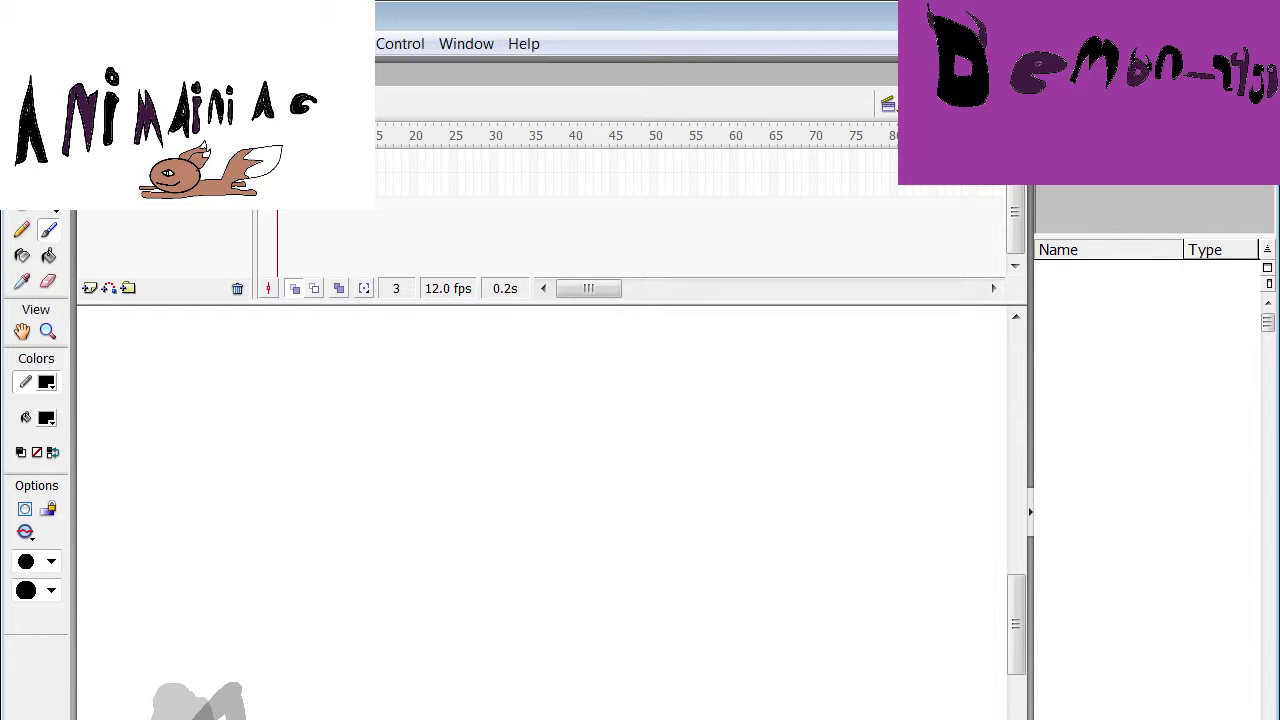
Paint brush poses near the stage bottom on keyframes 3, 4 and 5
left_click_drag(264, 718, 248, 704)
key("F7")
mouse_move(238, 693)
left_mouse_down()
mouse_move(328, 718)
mouse_move(412, 719)
left_mouse_up()
key("F7")
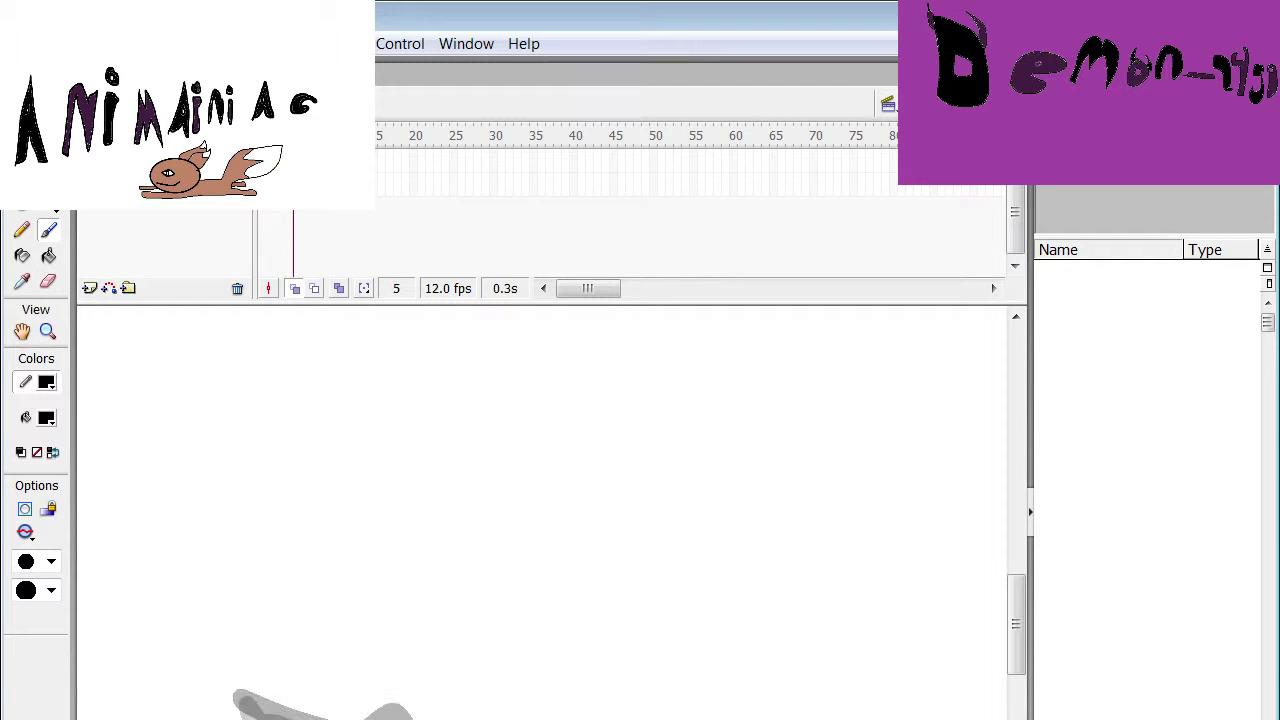
mouse_move(296, 716)
left_mouse_down()
mouse_move(266, 708)
mouse_move(381, 680)
mouse_move(391, 626)
mouse_move(443, 631)
left_mouse_up()
left_click_drag(386, 683, 464, 679)
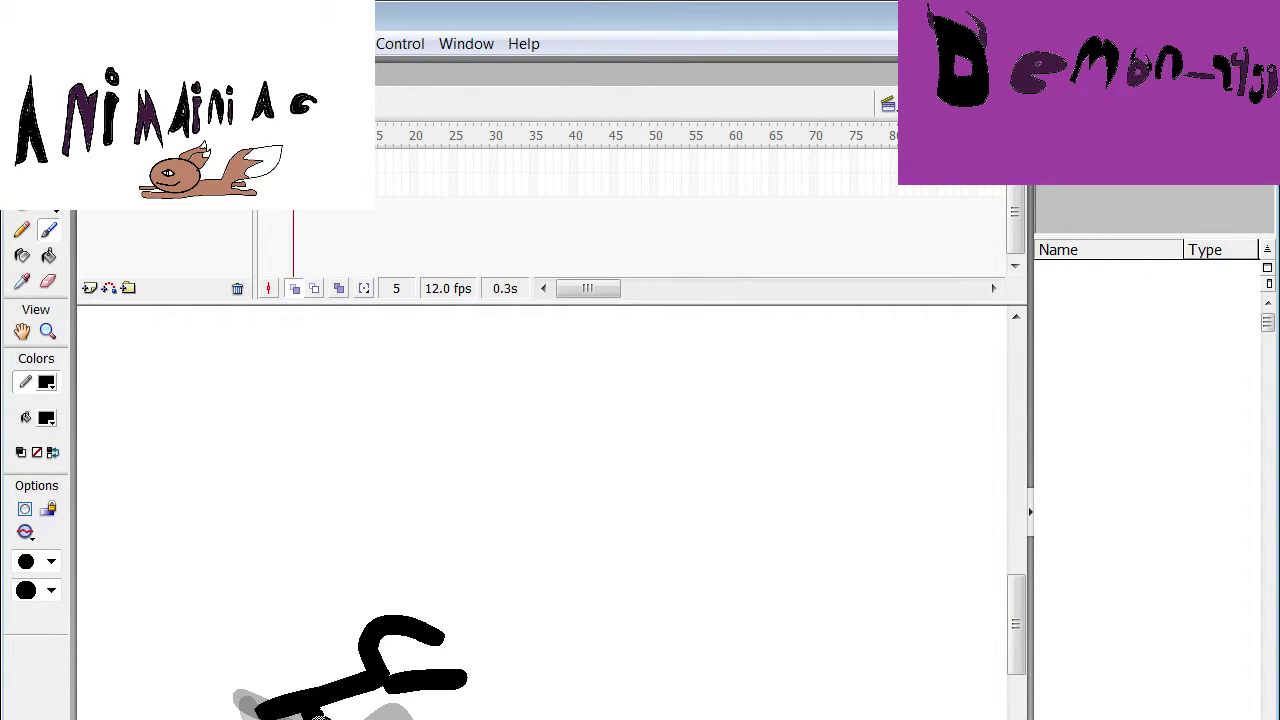
Add keyframes 6 to 8, painting an upward pose with arm, then sweeping curves
key("F7")
mouse_move(266, 712)
left_mouse_down()
mouse_move(316, 611)
mouse_move(205, 532)
left_mouse_up()
left_click_drag(342, 556, 341, 588)
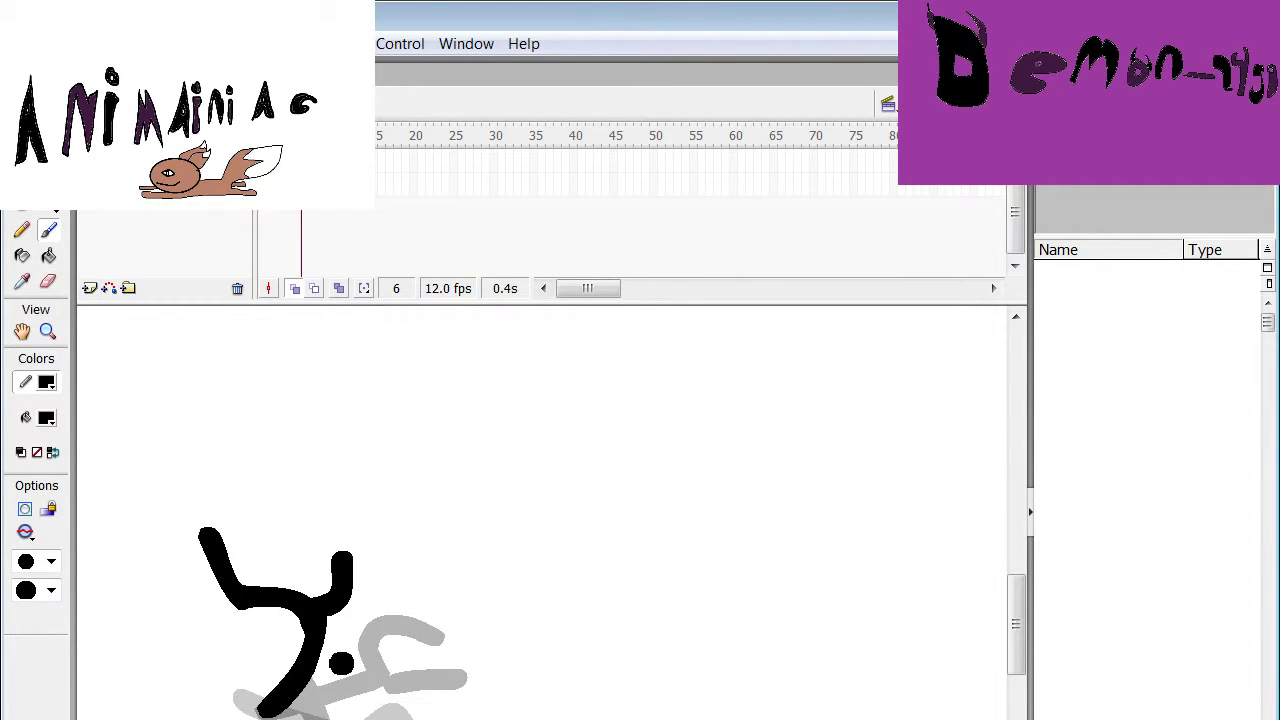
left_click_drag(340, 652, 215, 645)
key("F7")
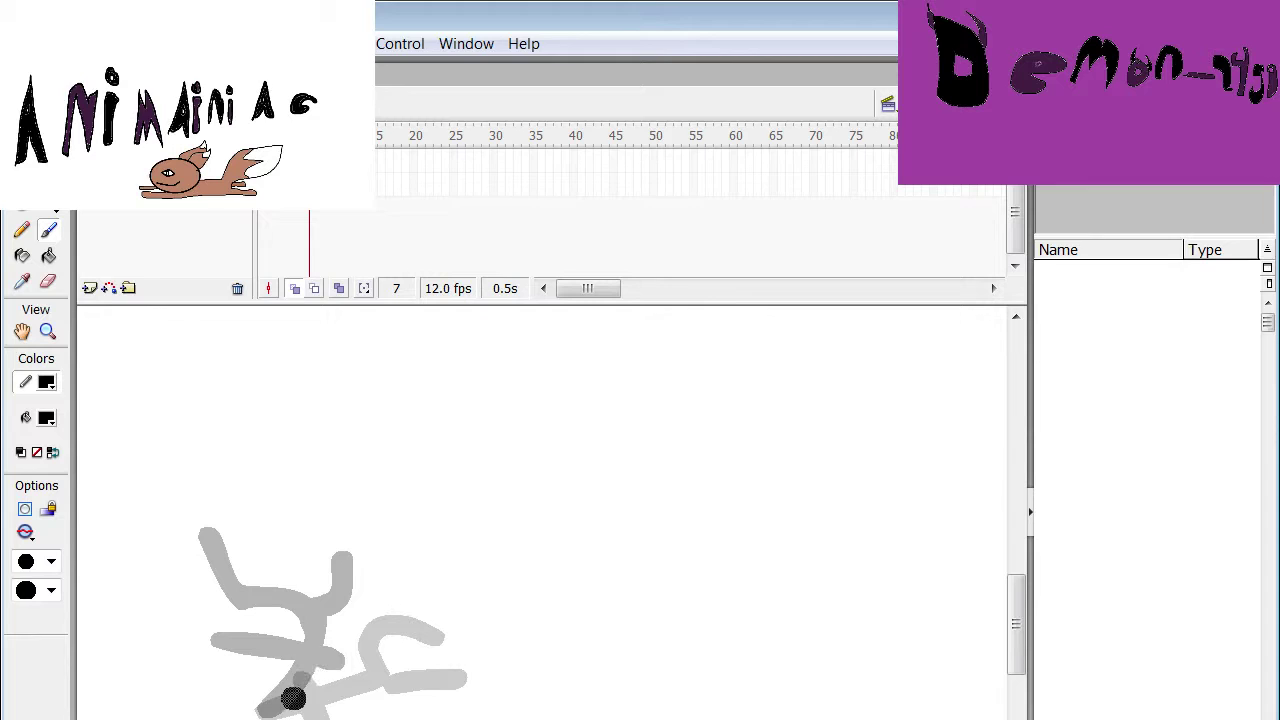
mouse_move(292, 692)
left_mouse_down()
mouse_move(170, 628)
mouse_move(181, 631)
mouse_move(224, 545)
left_mouse_up()
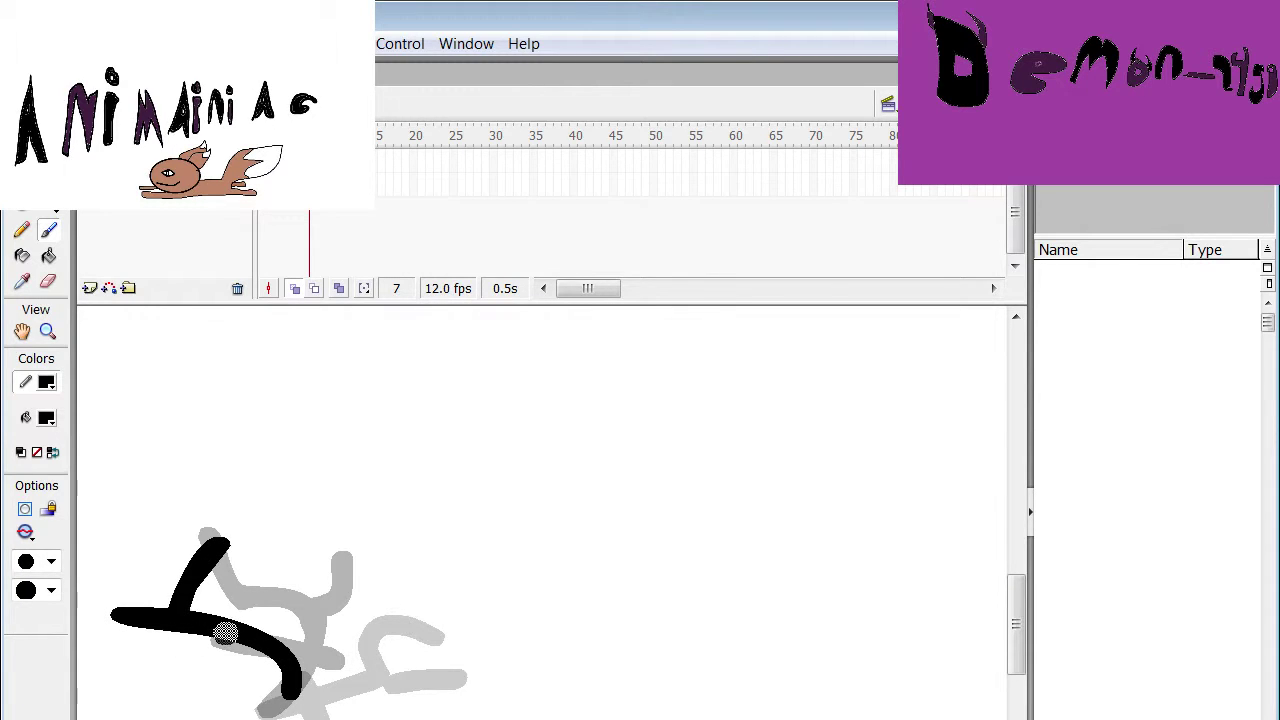
key("F7")
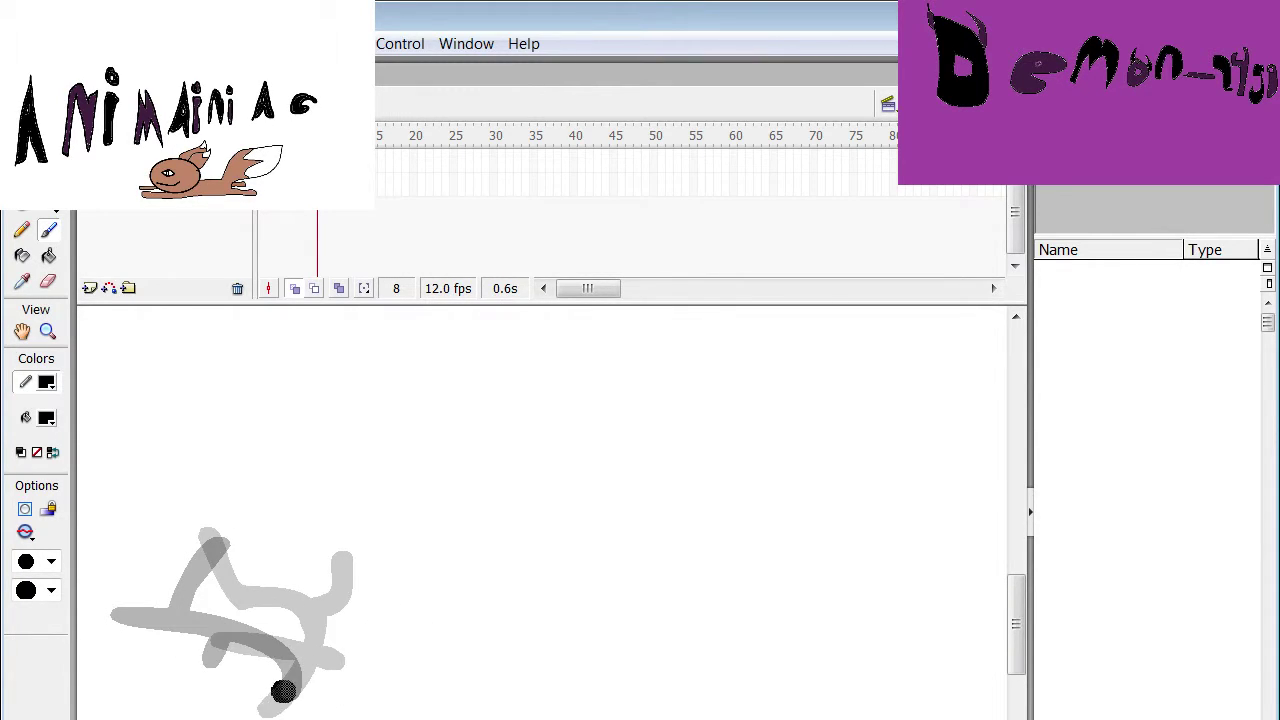
left_click_drag(286, 687, 176, 718)
Paint keyframe 9, add keyframe 10, play the animation and switch to YouTube
key("F7")
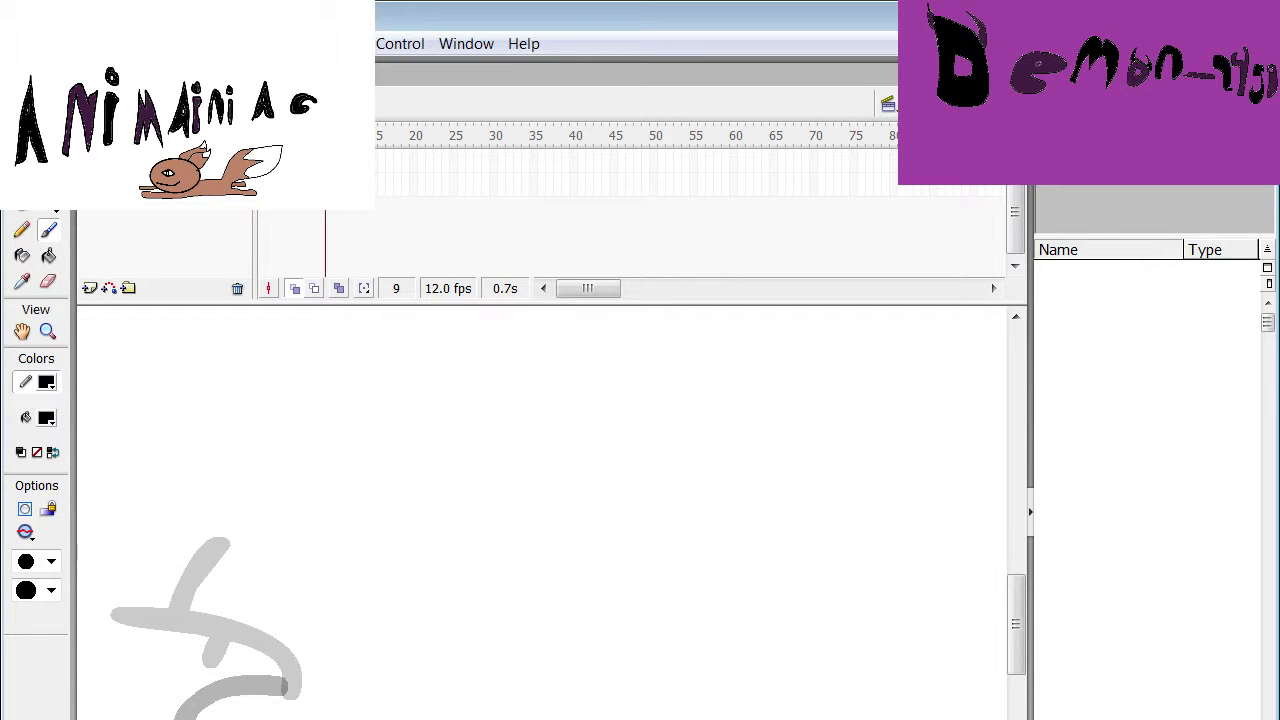
left_click_drag(284, 694, 236, 718)
key("F7")
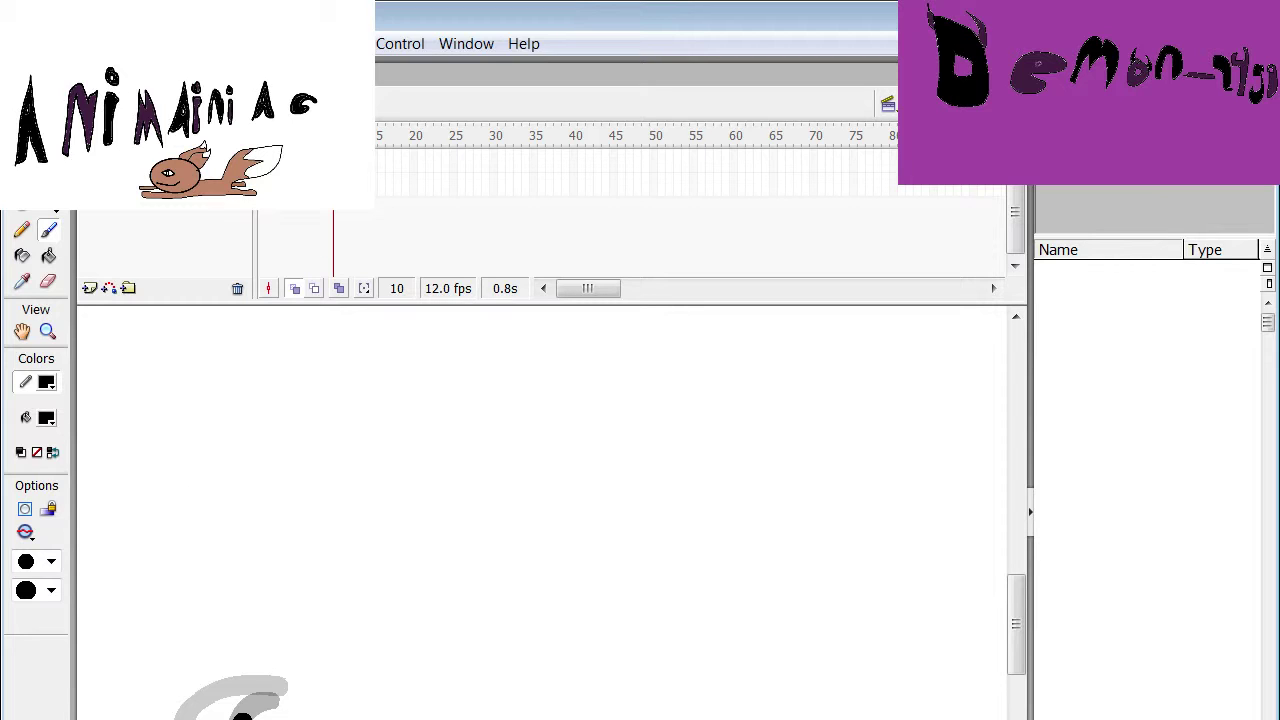
key("Return")
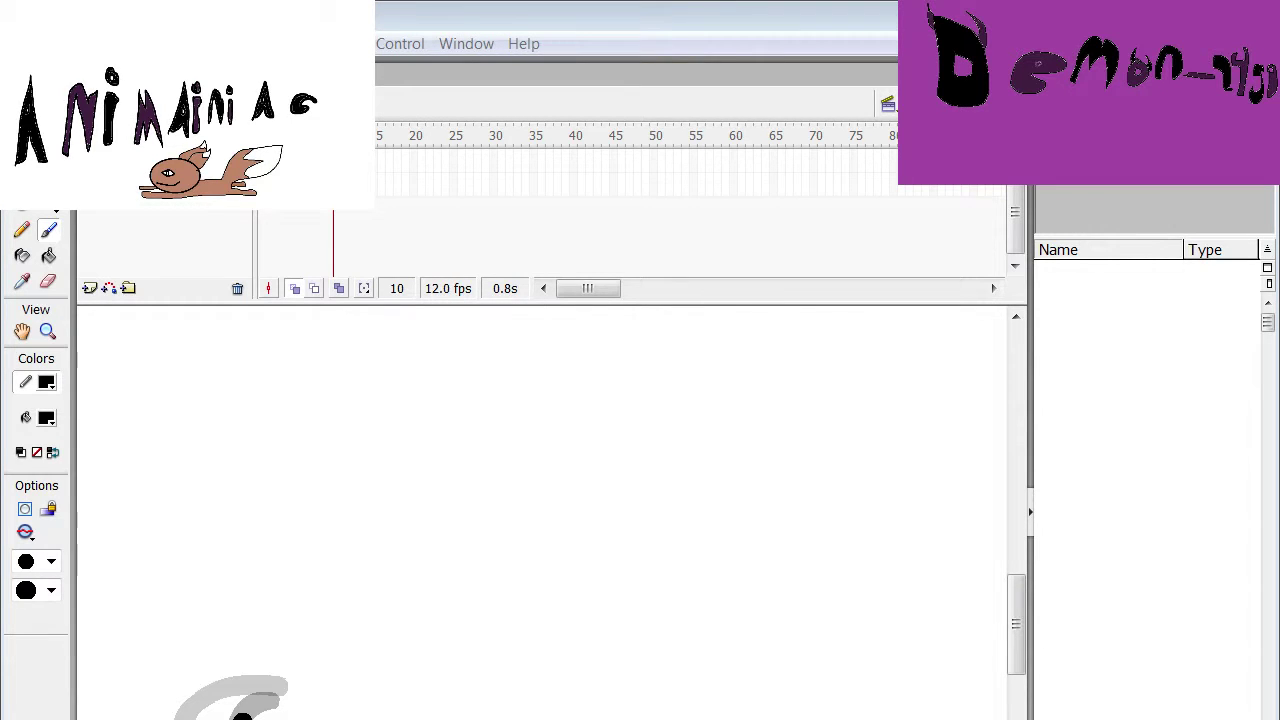
key("alt+Tab")
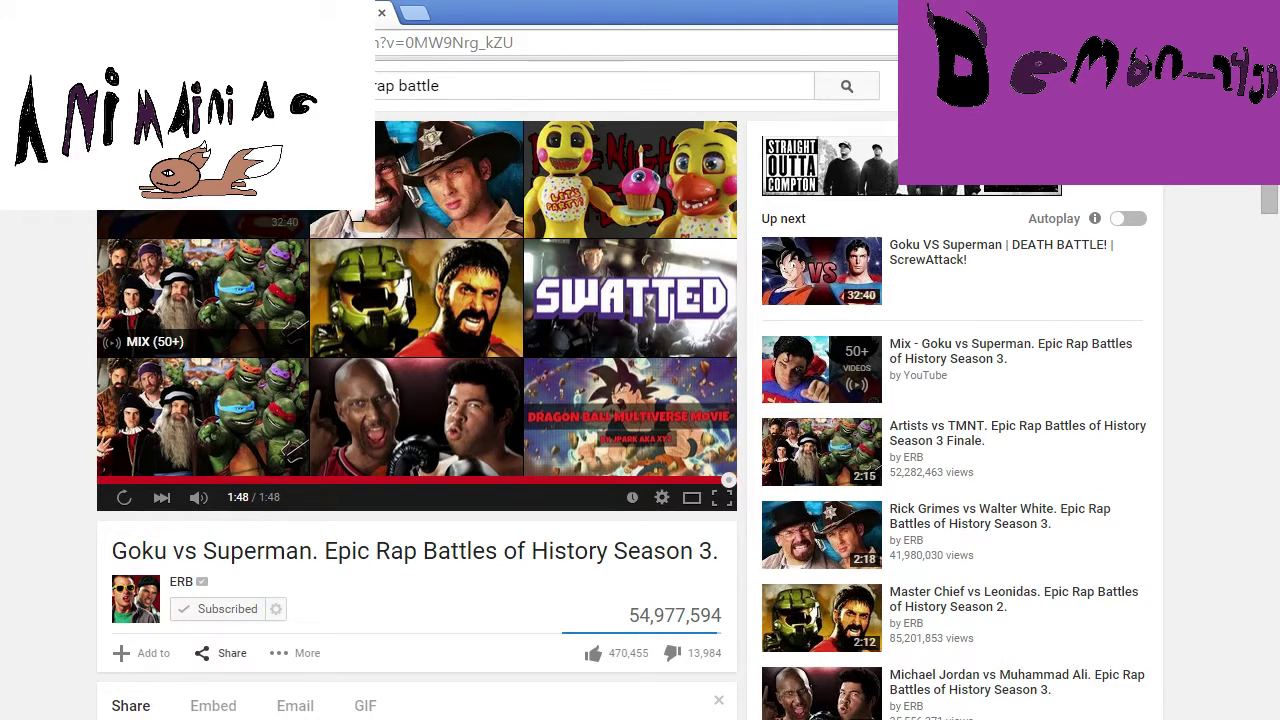
Scroll the Goku vs Superman page and load more suggested videos
scroll(986, 674, "down", 5)
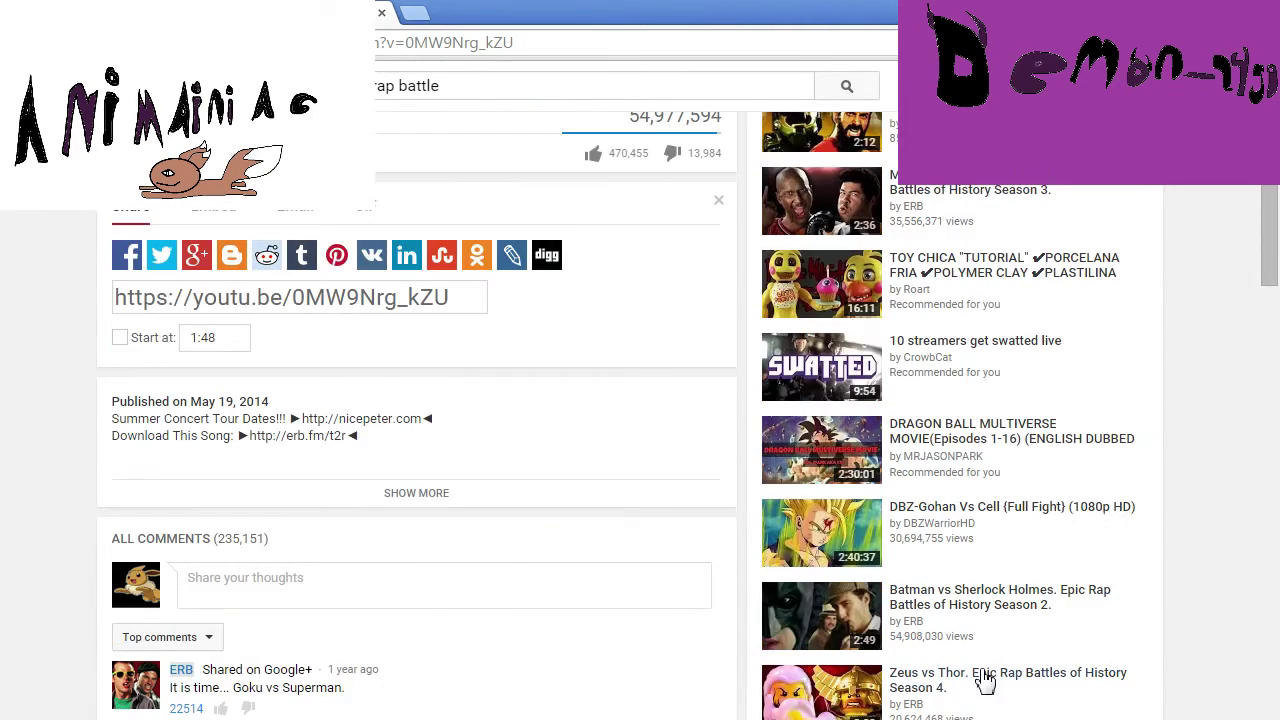
scroll(980, 666, "down", 4)
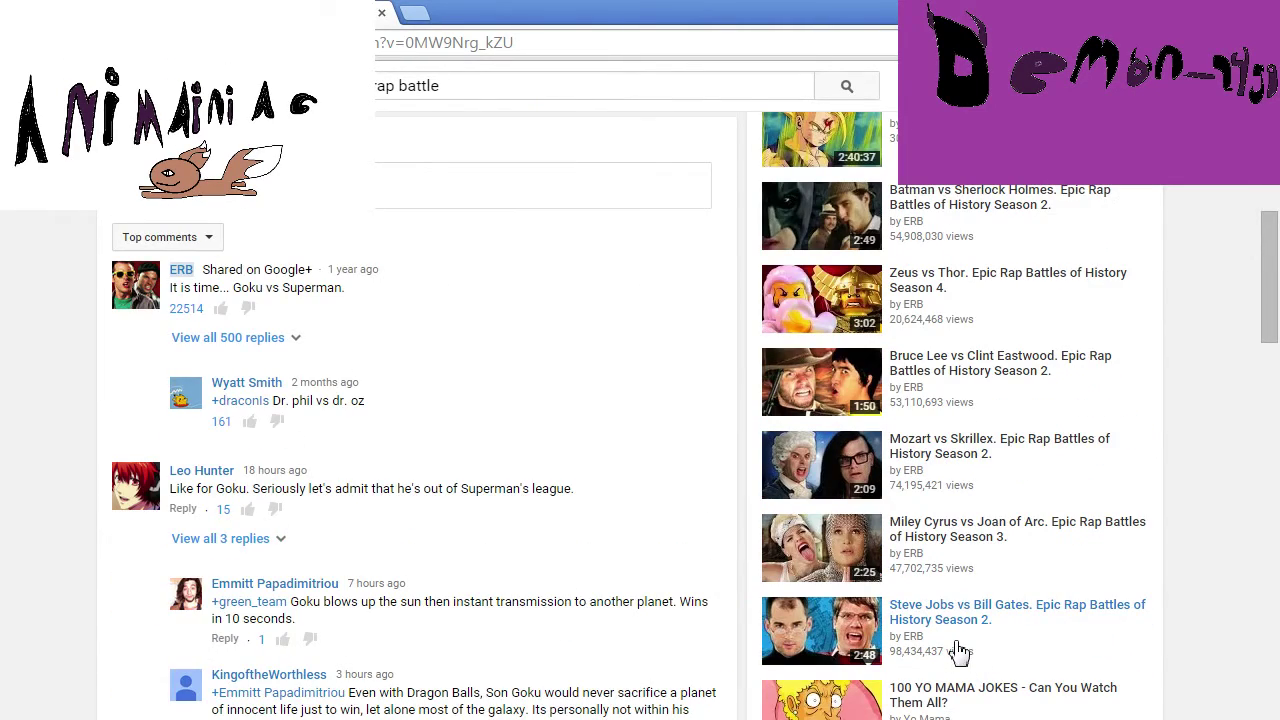
scroll(958, 651, "down", 4)
left_click(937, 634)
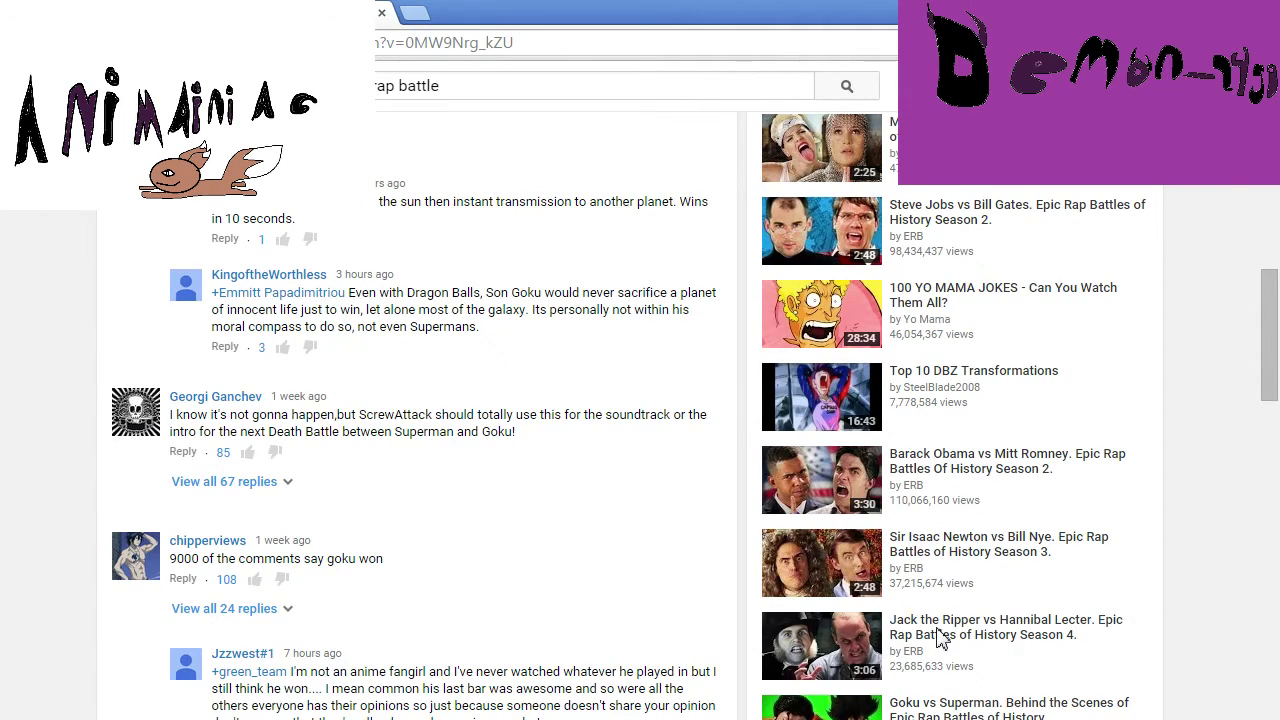
scroll(940, 636, "down", 3)
scroll(960, 641, "down", 4)
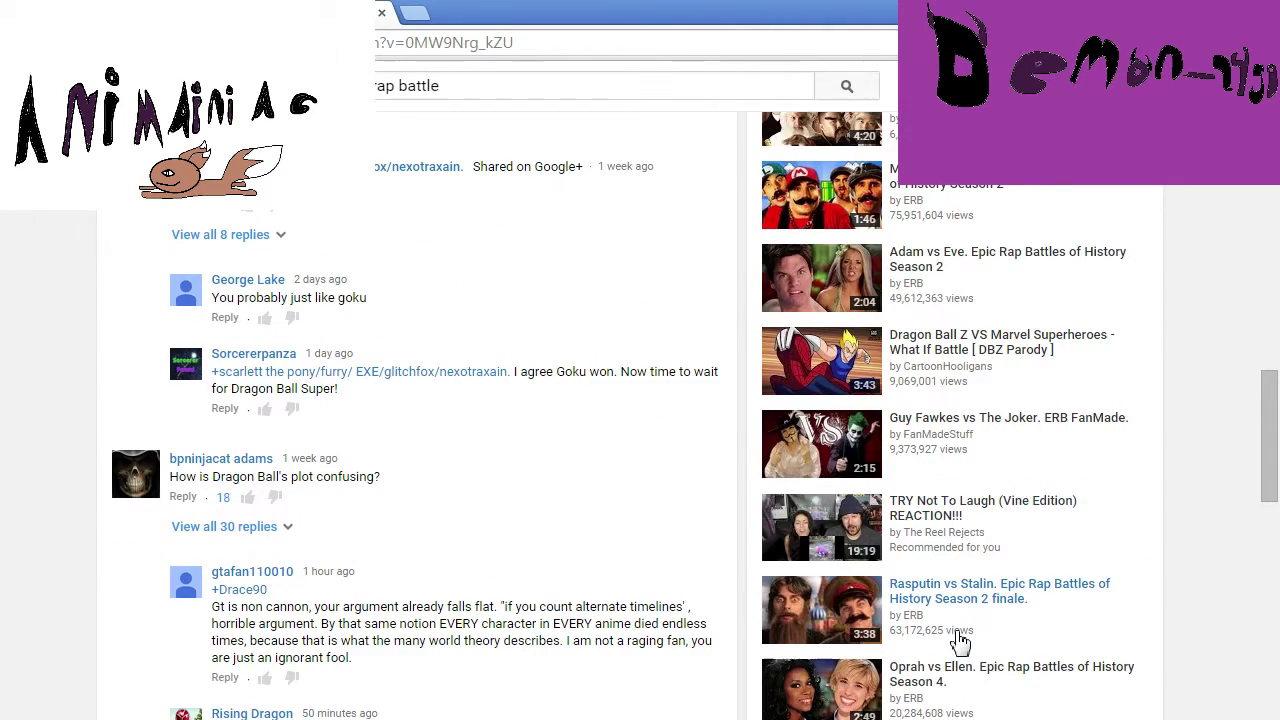
scroll(897, 593, "up", 4)
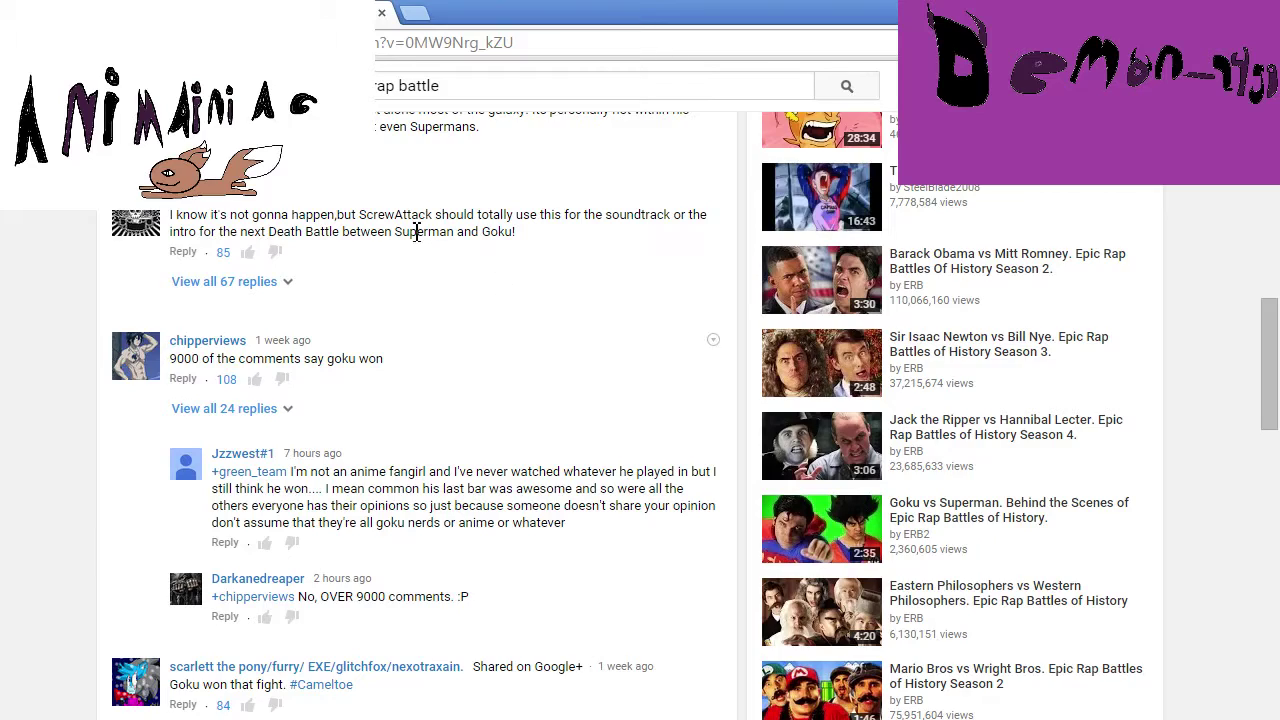
scroll(434, 214, "up", 12)
scroll(430, 195, "up", 3)
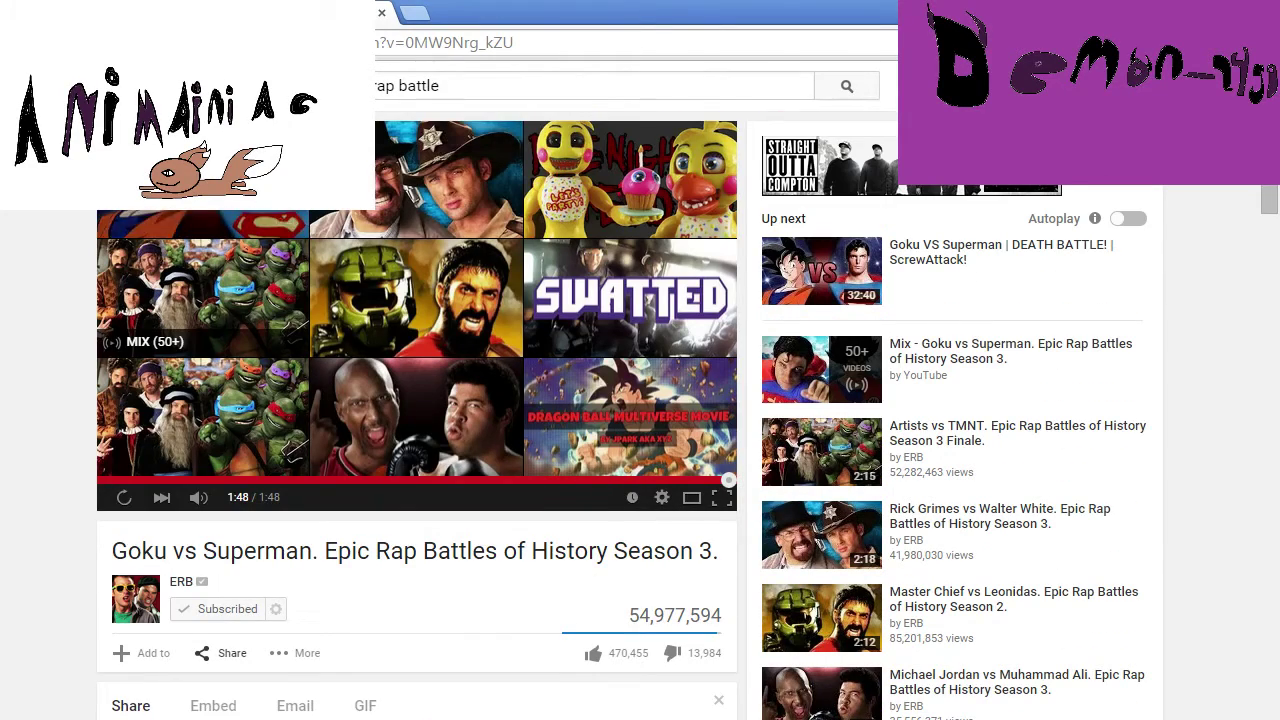
Go to the YouTube home feed and open the 'It's been so Long' musical duet
left_click(30, 85)
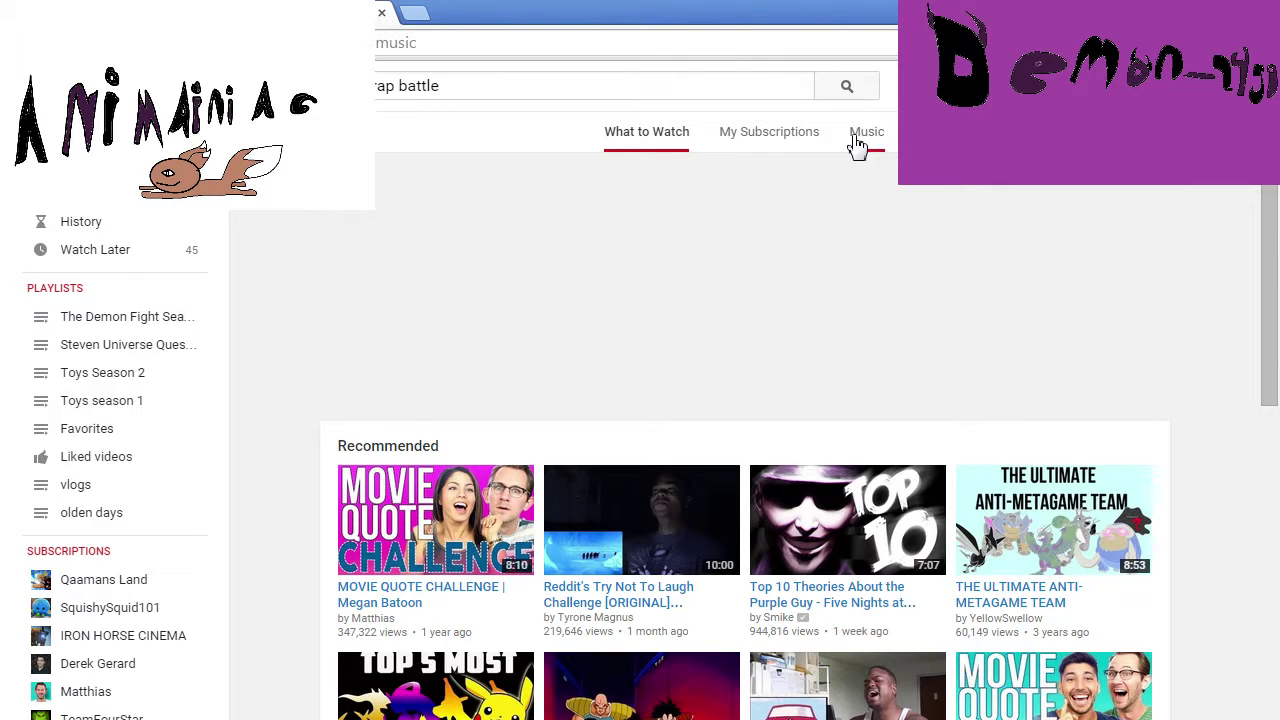
scroll(748, 352, "down", 3)
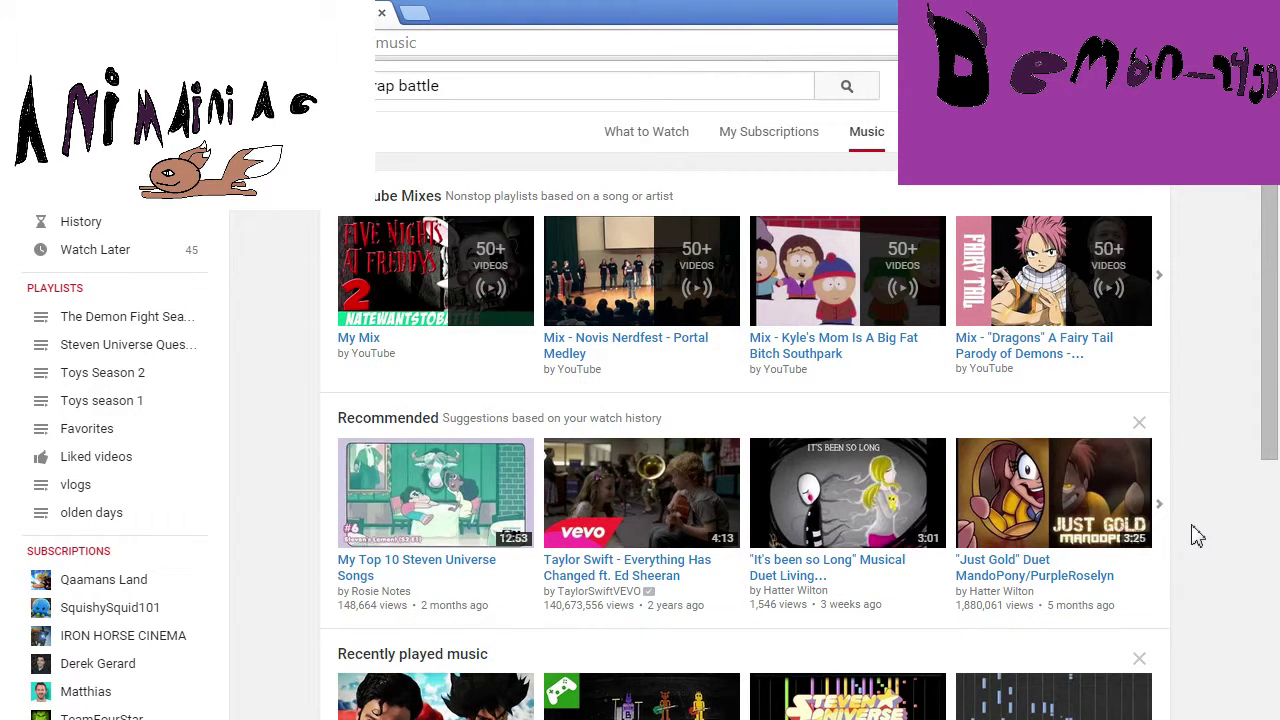
left_click(875, 500)
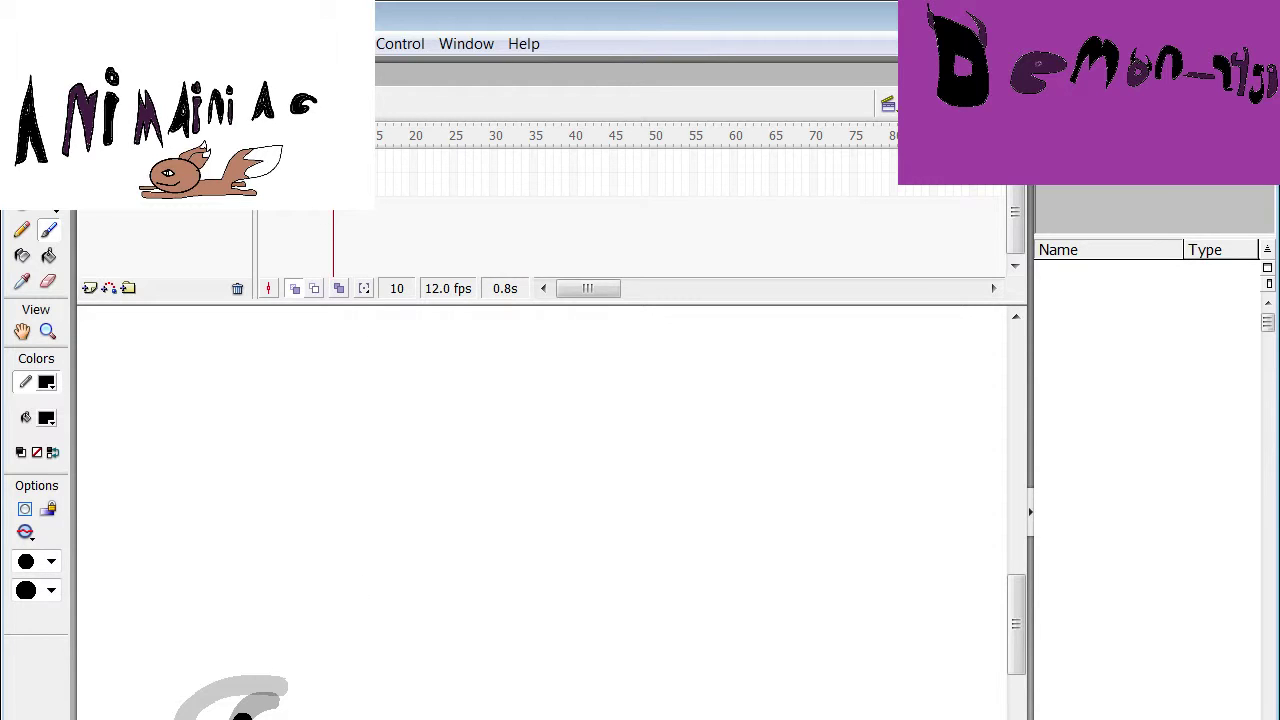
Step through frames 11 to 13, glance at the Edit menu, and settle back on frame 13
key("period")
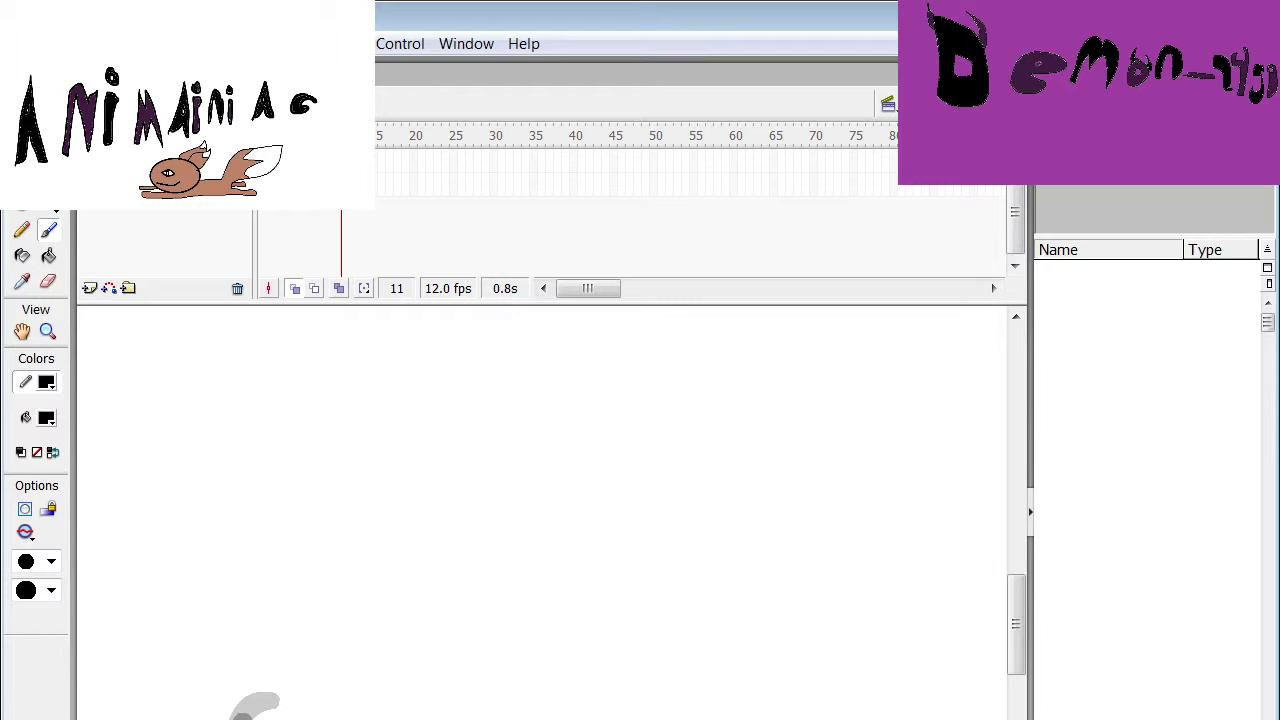
key("period")
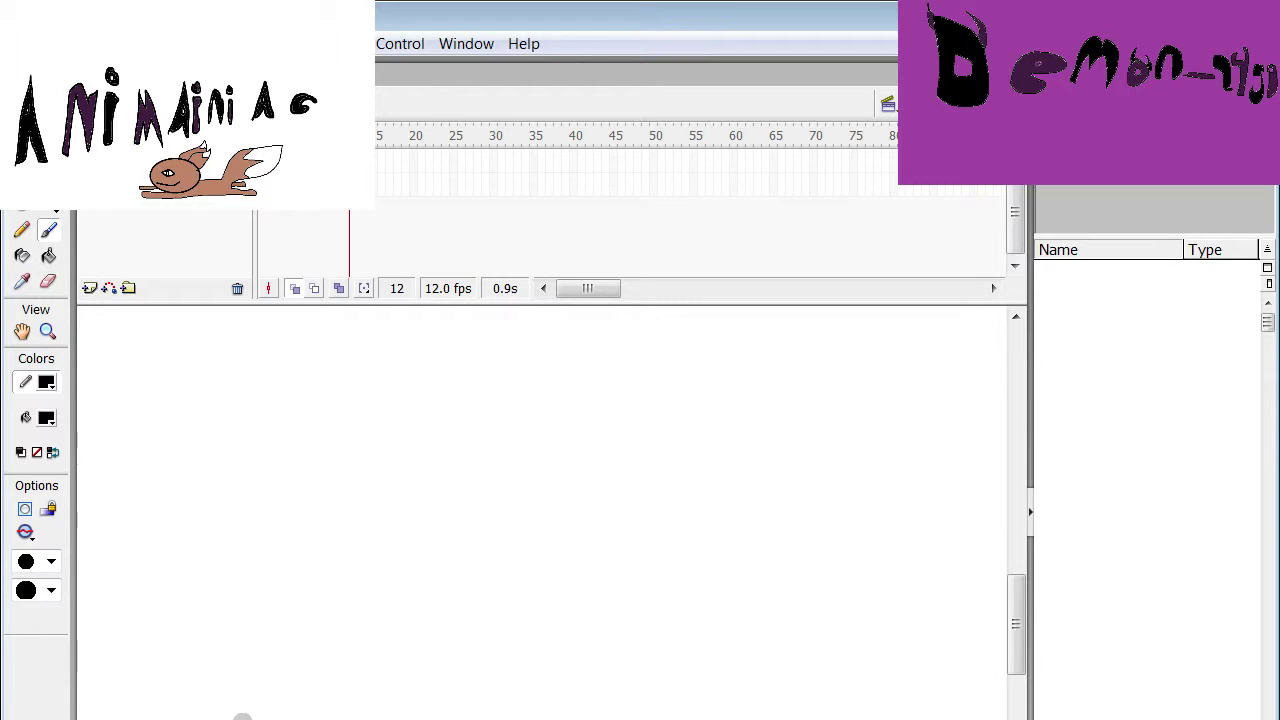
key("period")
key("alt+e")
key("Escape")
key("comma")
key("period")
key("period")
key("period")
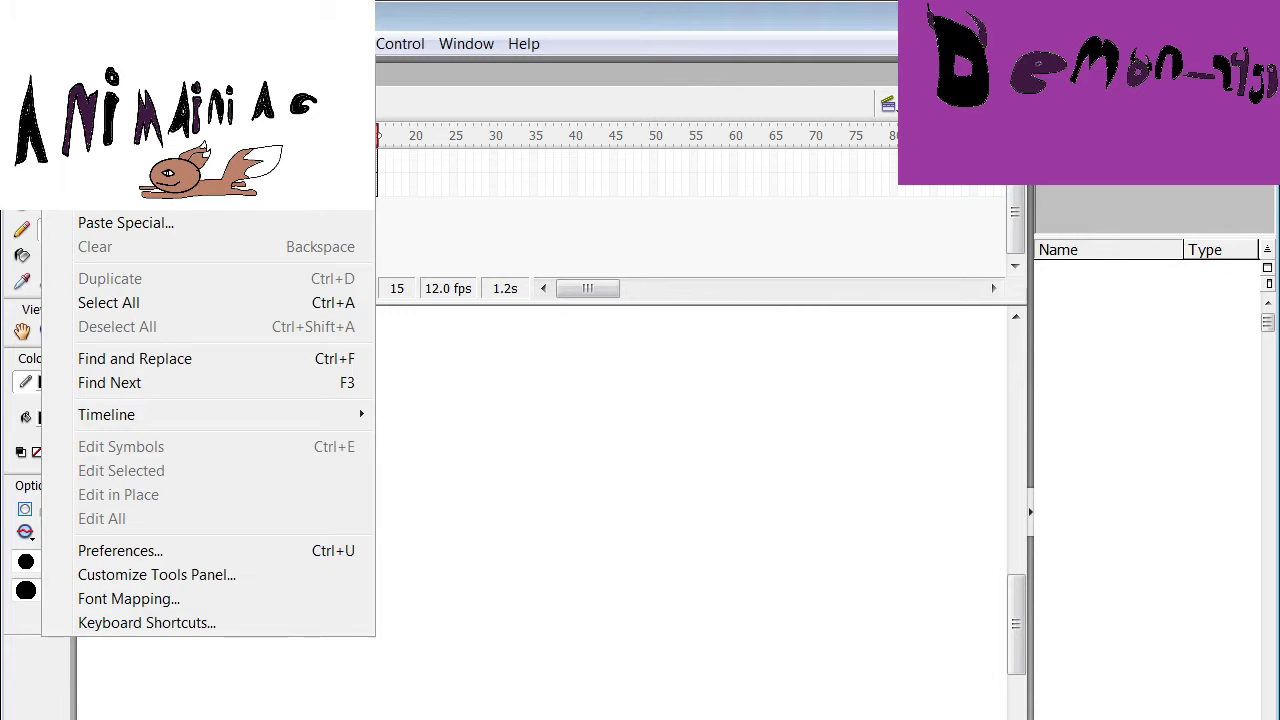
Rewind to frame 1, play the whole animation, then jump back to the first frame
key("Escape")
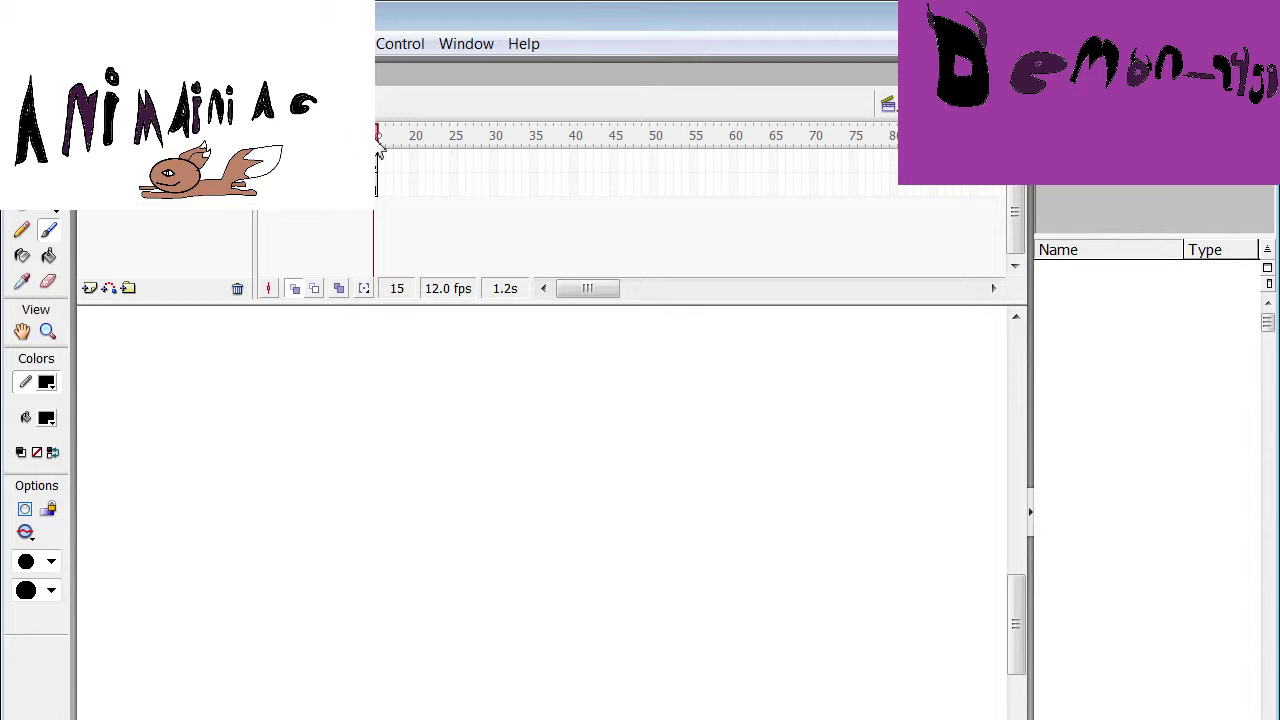
left_click_drag(379, 150, 261, 150)
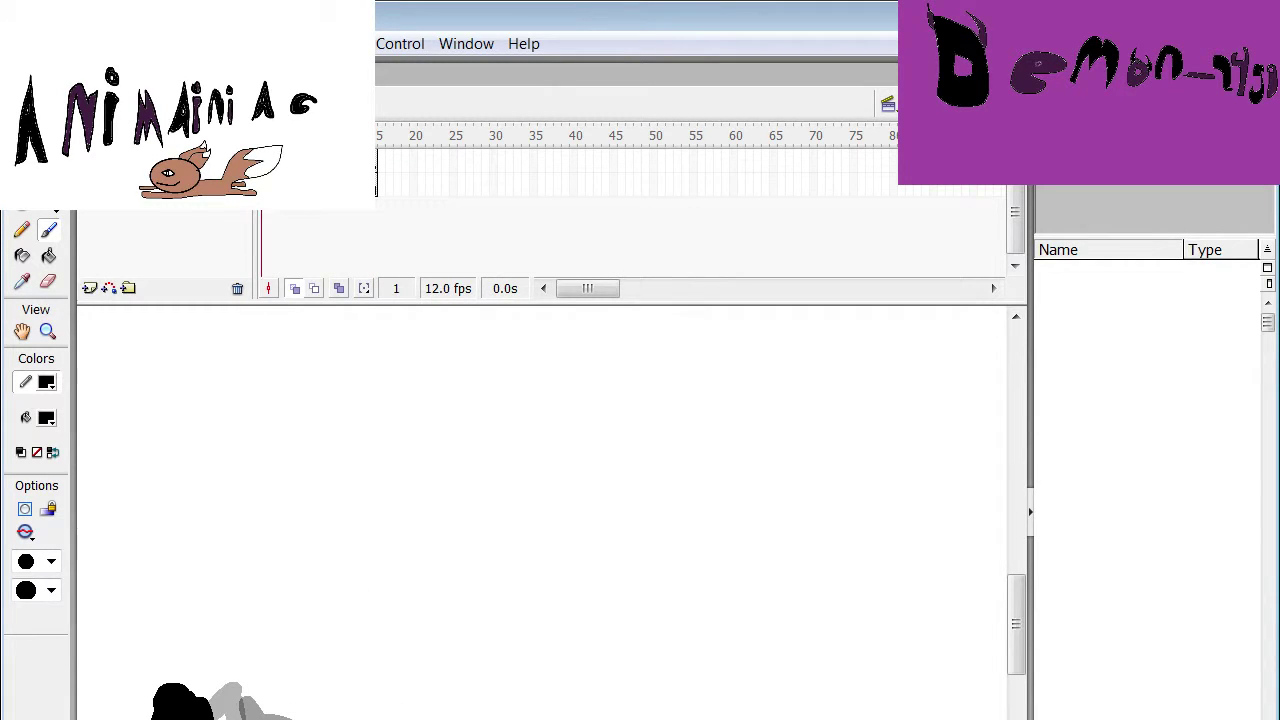
key("Return")
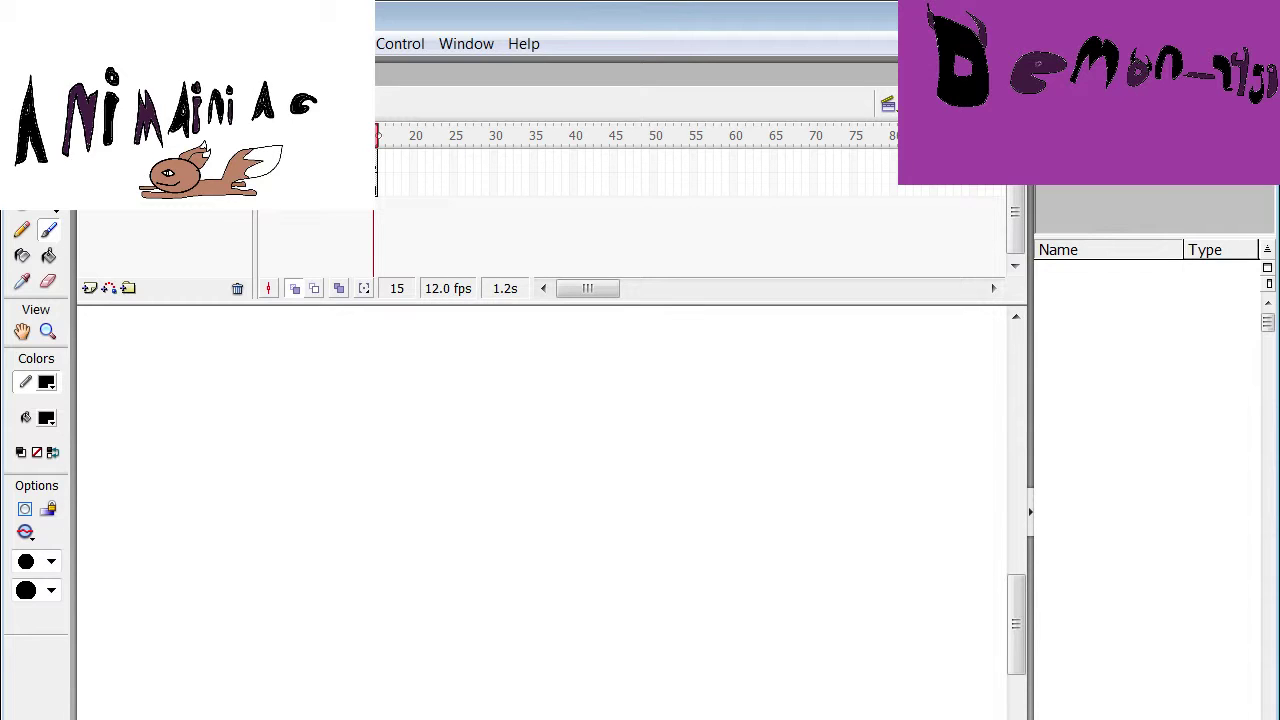
key("ctrl+alt+r")
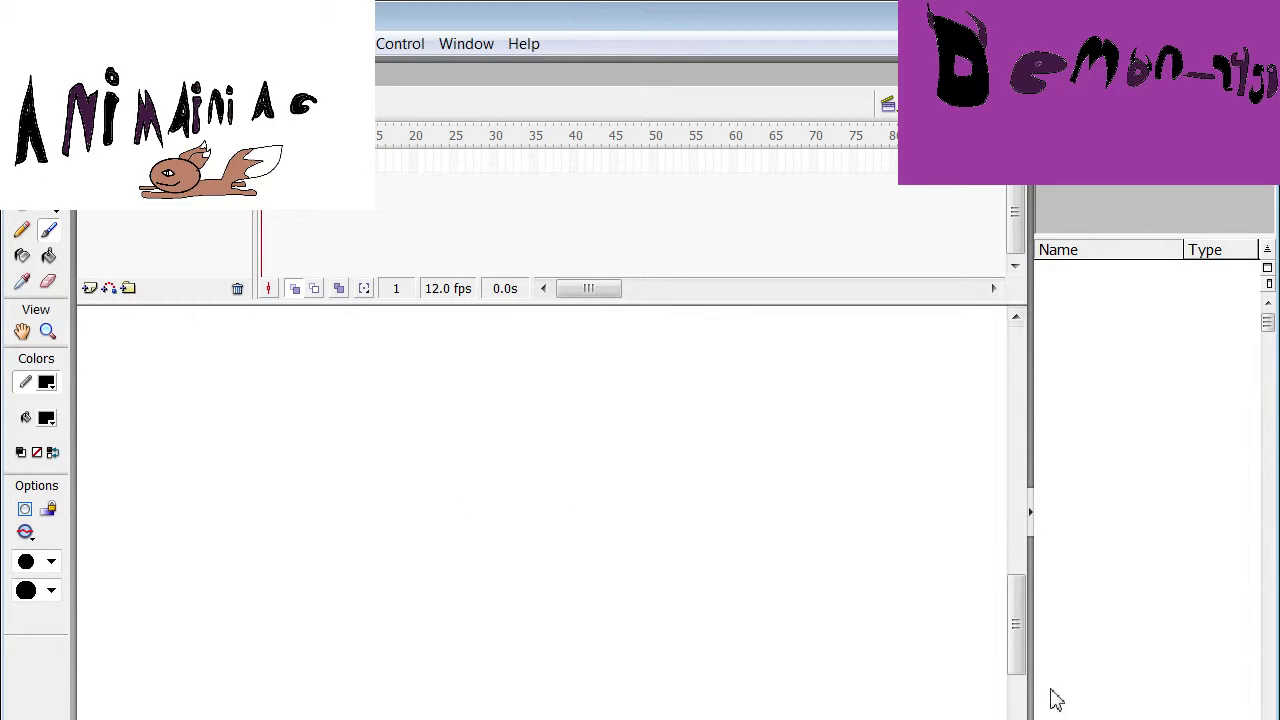
Brush the round head circle on frame 1 with a first try at eyes, nose, mouth and mole
mouse_move(1018, 628)
left_mouse_down()
mouse_move(1020, 700)
mouse_move(1046, 634)
left_mouse_up()
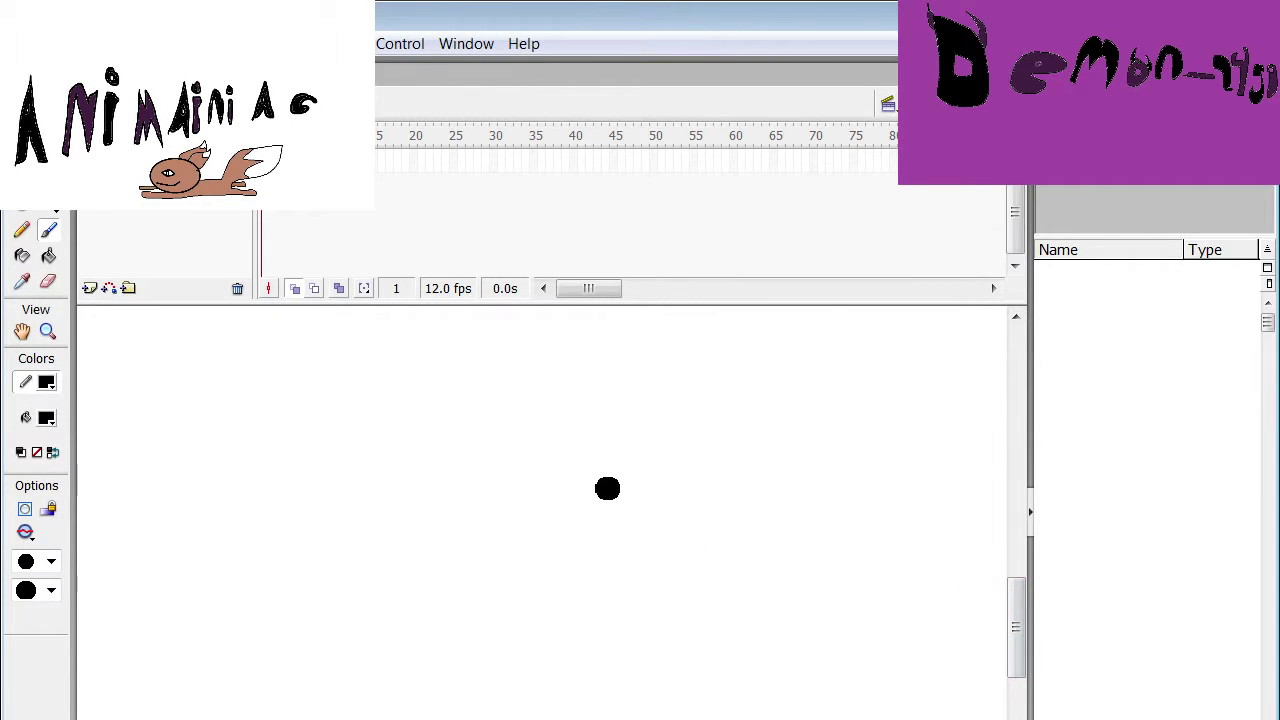
mouse_move(536, 368)
left_mouse_down()
mouse_move(446, 412)
mouse_move(414, 455)
mouse_move(436, 719)
left_mouse_up()
mouse_move(828, 719)
left_mouse_down()
mouse_move(849, 555)
mouse_move(700, 391)
mouse_move(538, 380)
left_mouse_up()
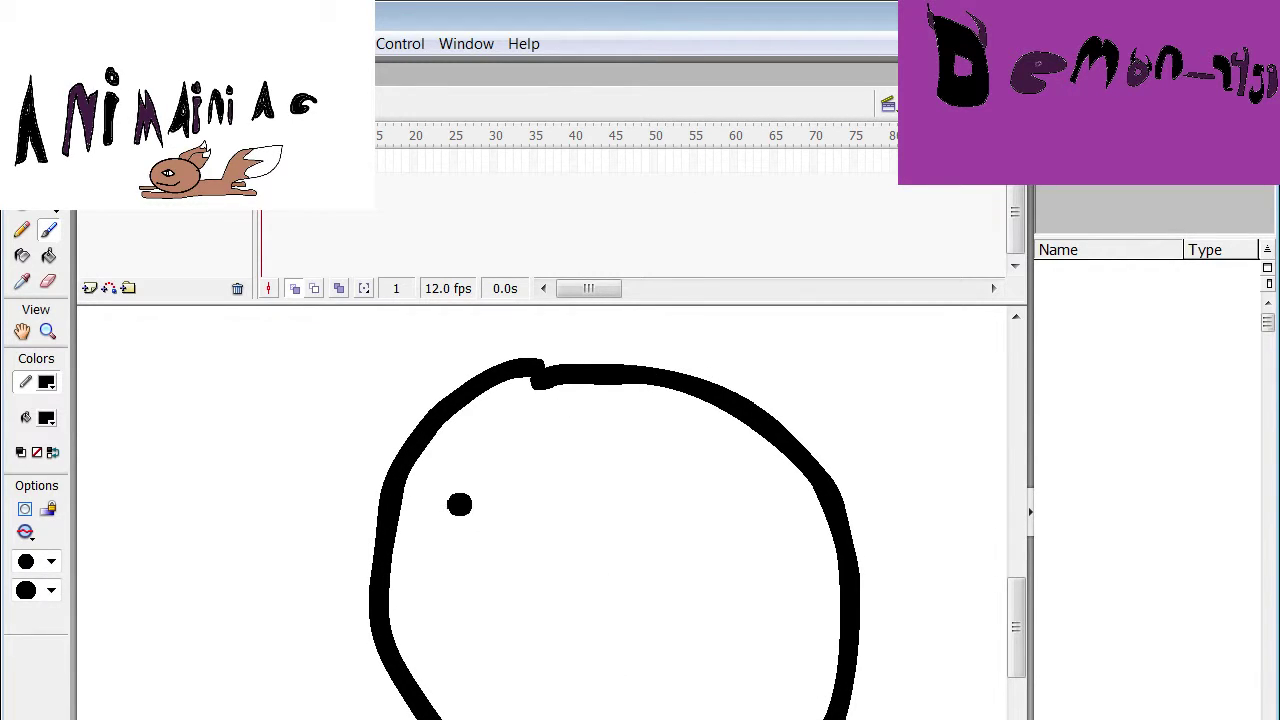
left_click_drag(450, 500, 580, 500)
left_click_drag(682, 497, 772, 497)
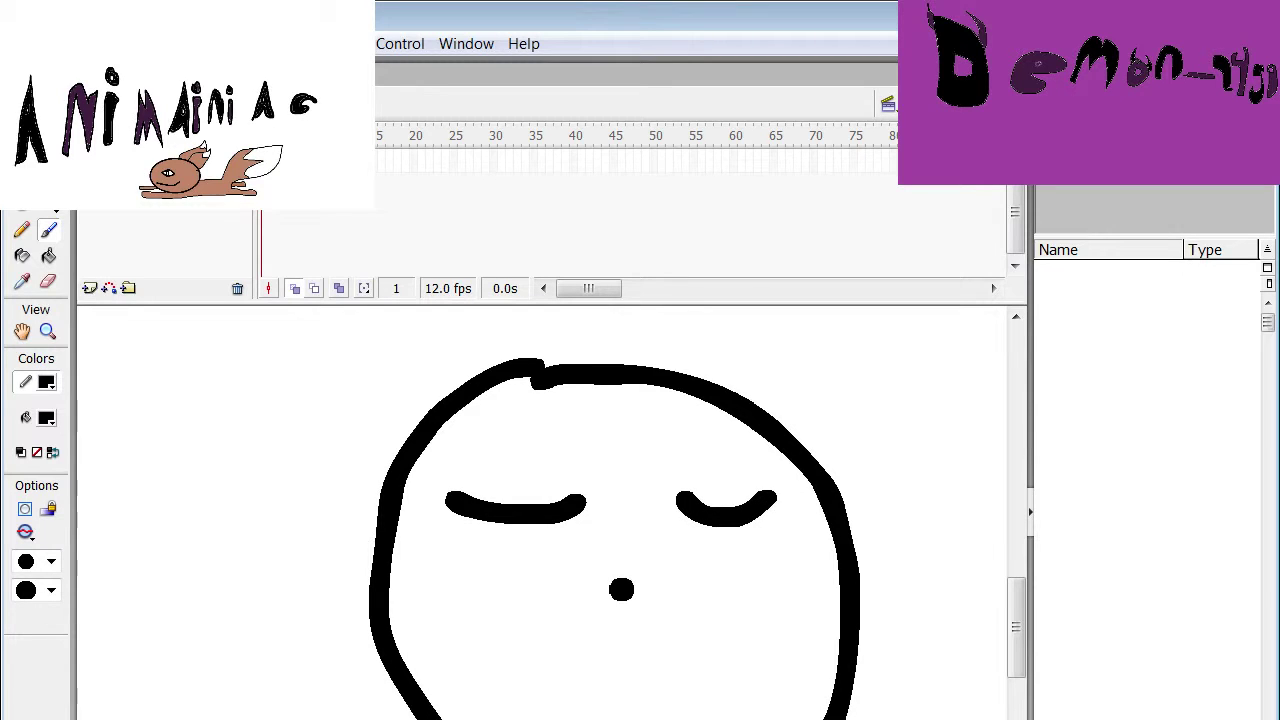
mouse_move(602, 560)
left_mouse_down()
mouse_move(671, 606)
mouse_move(660, 628)
left_mouse_up()
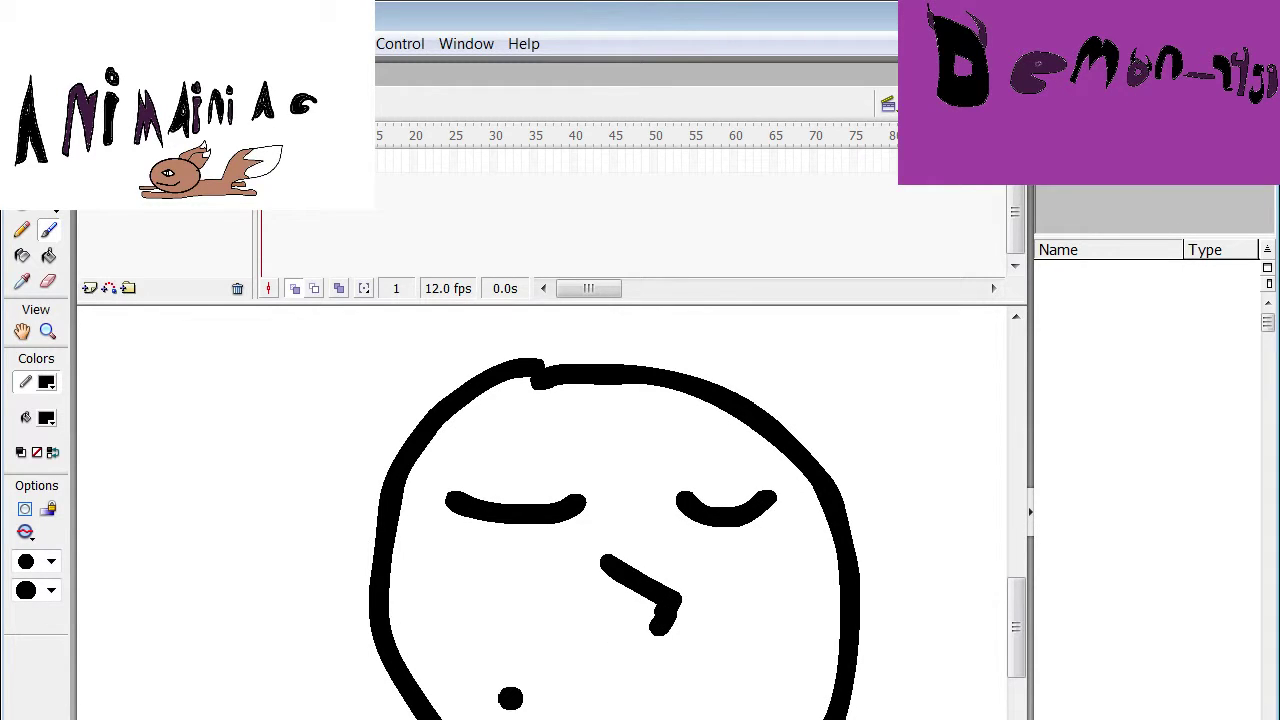
left_click_drag(465, 678, 779, 676)
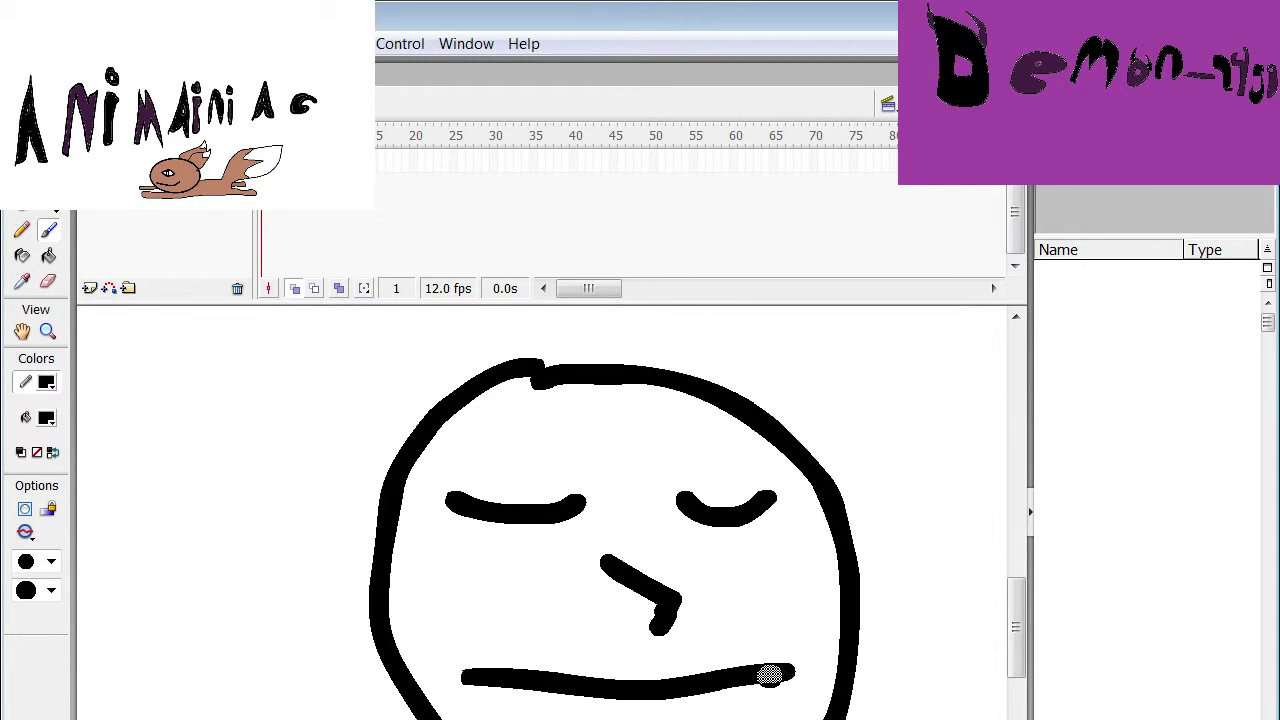
left_click(726, 649)
Undo the first features and repaint flat eye lines, a squiggly hooked nose and a straight mouth
key("ctrl+z")
key("ctrl+z")
key("ctrl+z")
key("ctrl+z")
key("ctrl+z")
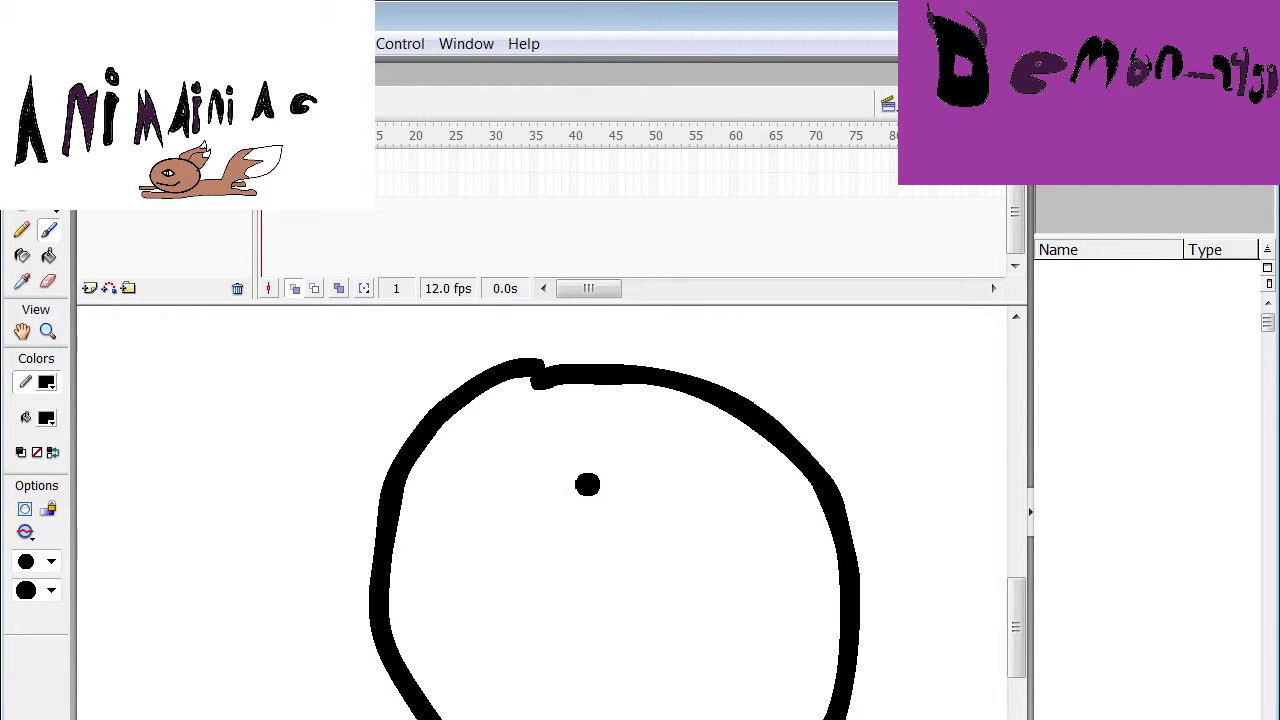
left_click_drag(441, 500, 550, 513)
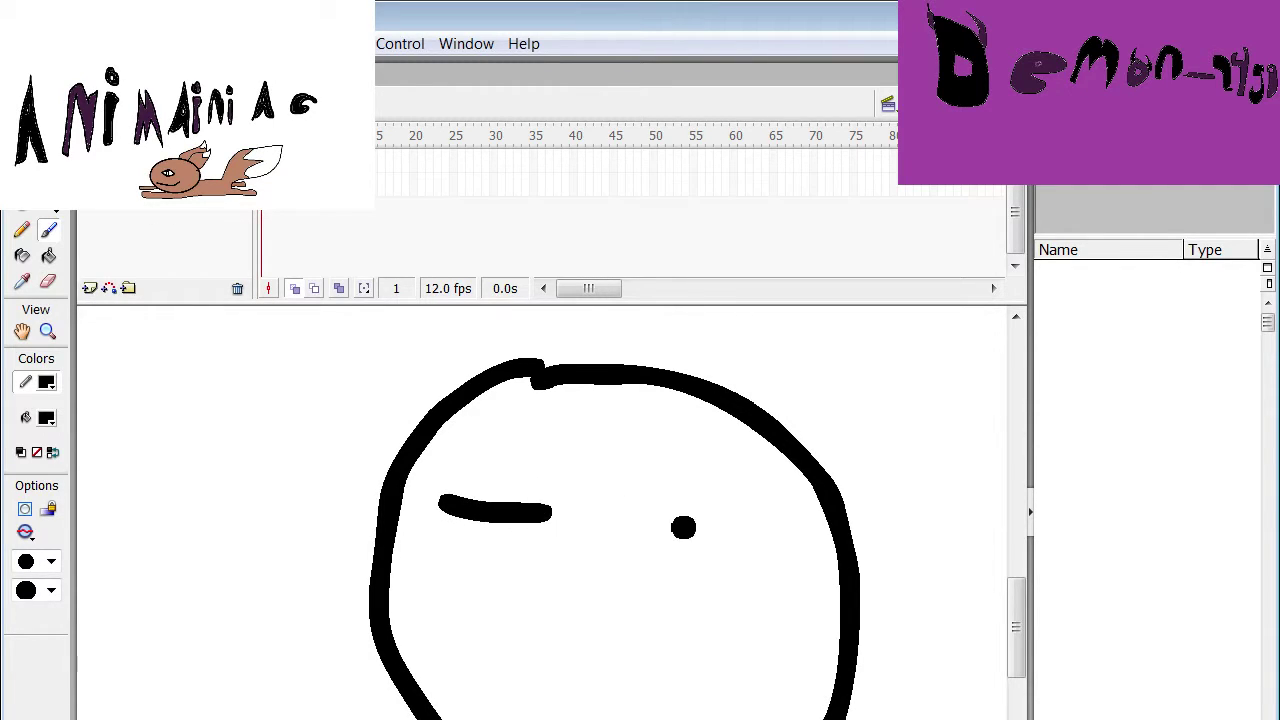
left_click_drag(633, 508, 810, 508)
left_click_drag(634, 577, 652, 622)
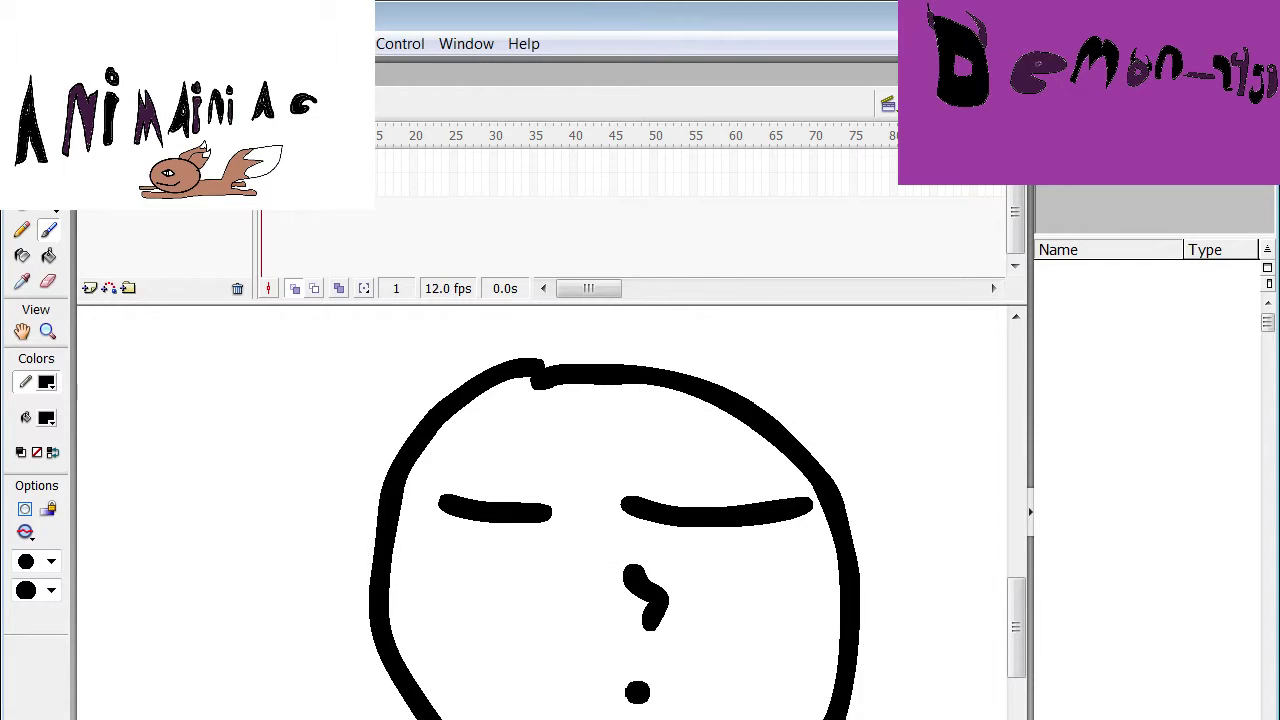
mouse_move(574, 703)
left_mouse_down()
mouse_move(717, 704)
mouse_move(697, 691)
left_mouse_up()
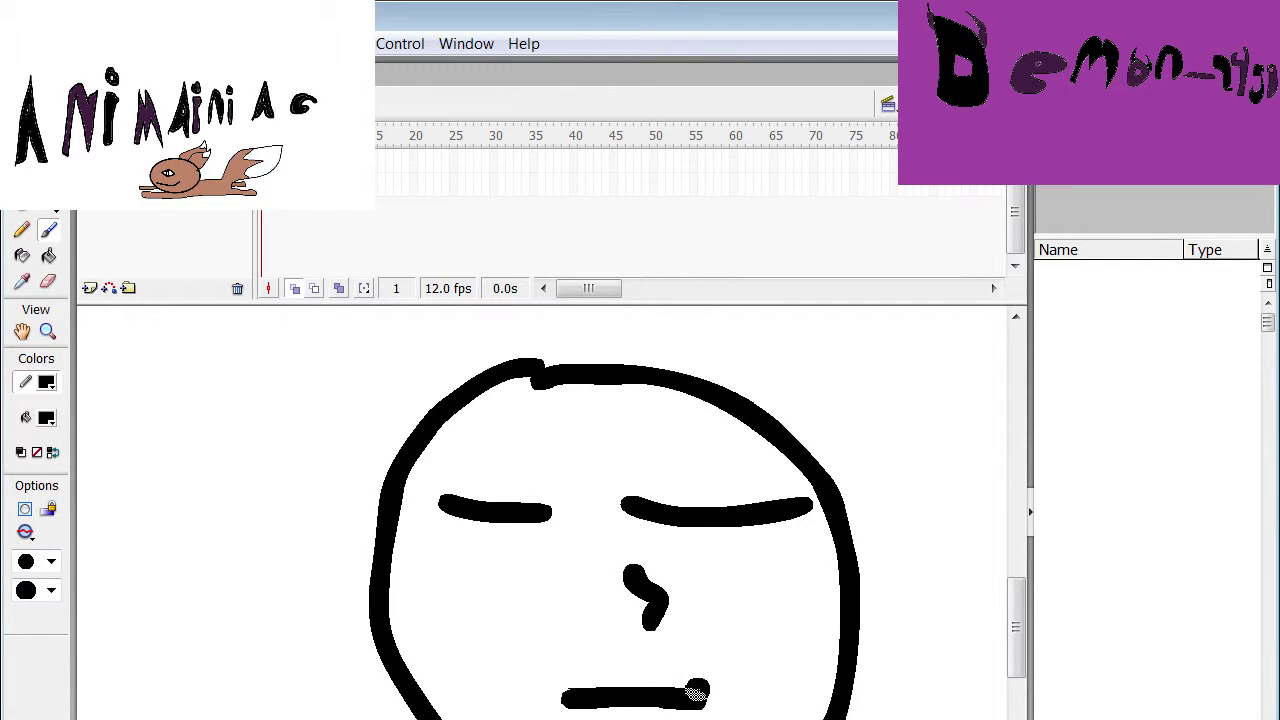
key("F7")
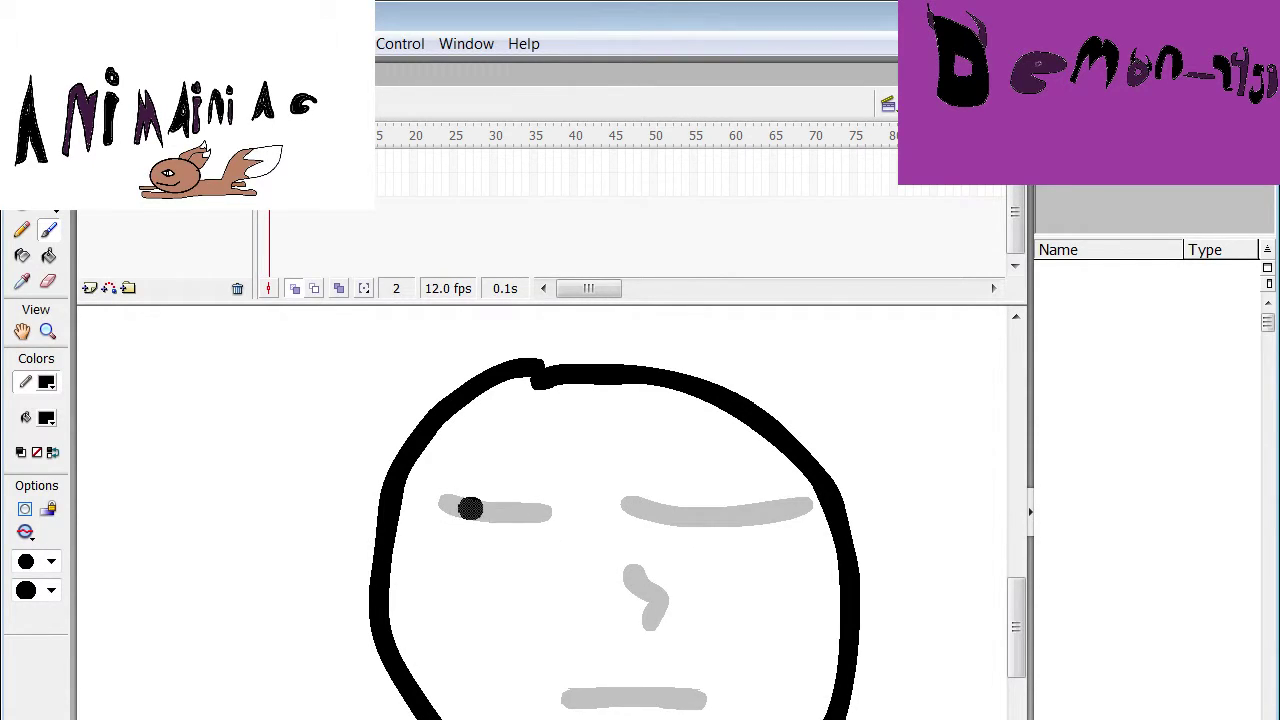
On frame 2, paint almond-shaped eyes, redraw the nose and begin the mouth
mouse_move(467, 508)
left_mouse_down()
mouse_move(562, 518)
mouse_move(476, 520)
mouse_move(558, 529)
mouse_move(518, 520)
left_mouse_up()
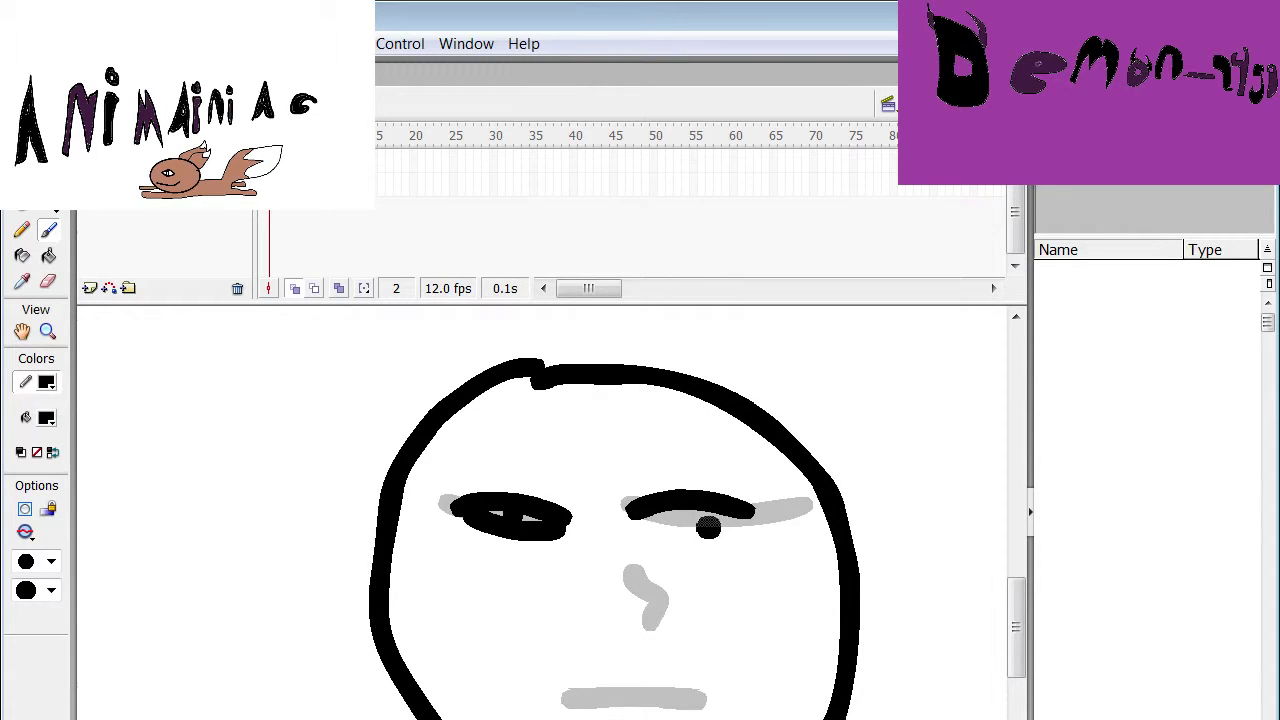
mouse_move(706, 529)
left_mouse_down()
mouse_move(655, 519)
mouse_move(733, 524)
mouse_move(697, 511)
left_mouse_up()
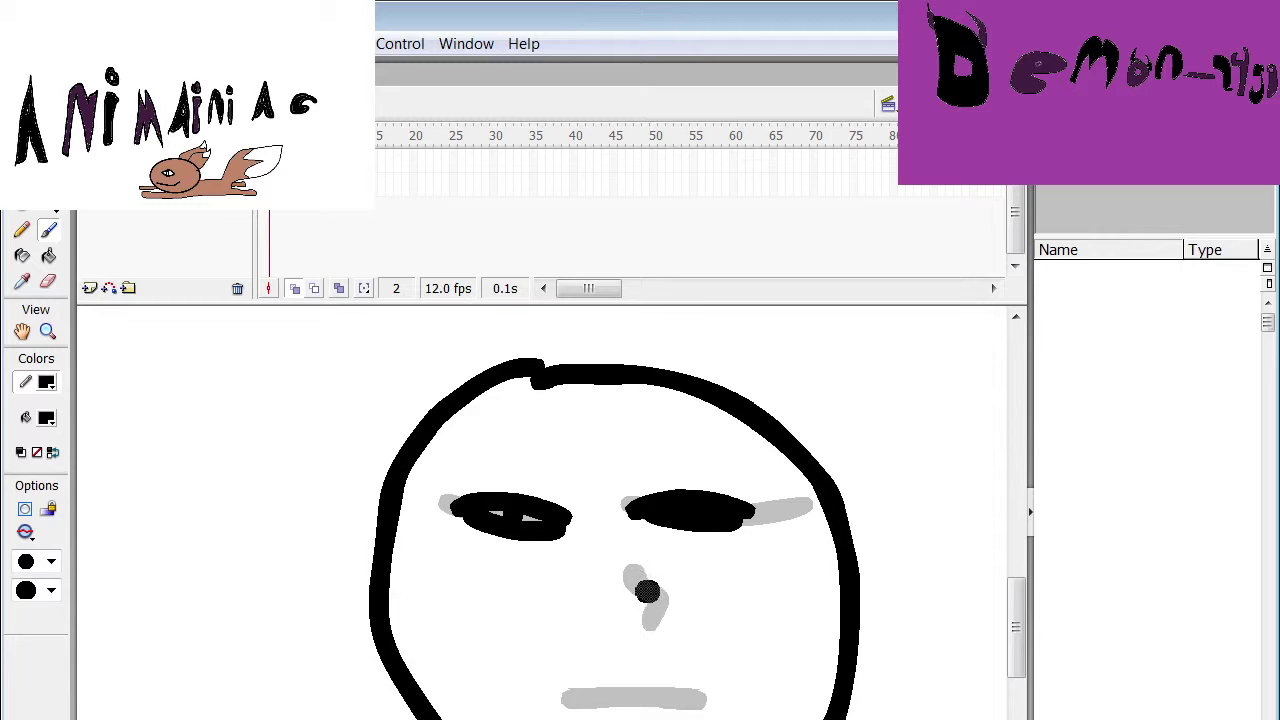
left_click_drag(640, 580, 653, 620)
left_click_drag(586, 696, 688, 700)
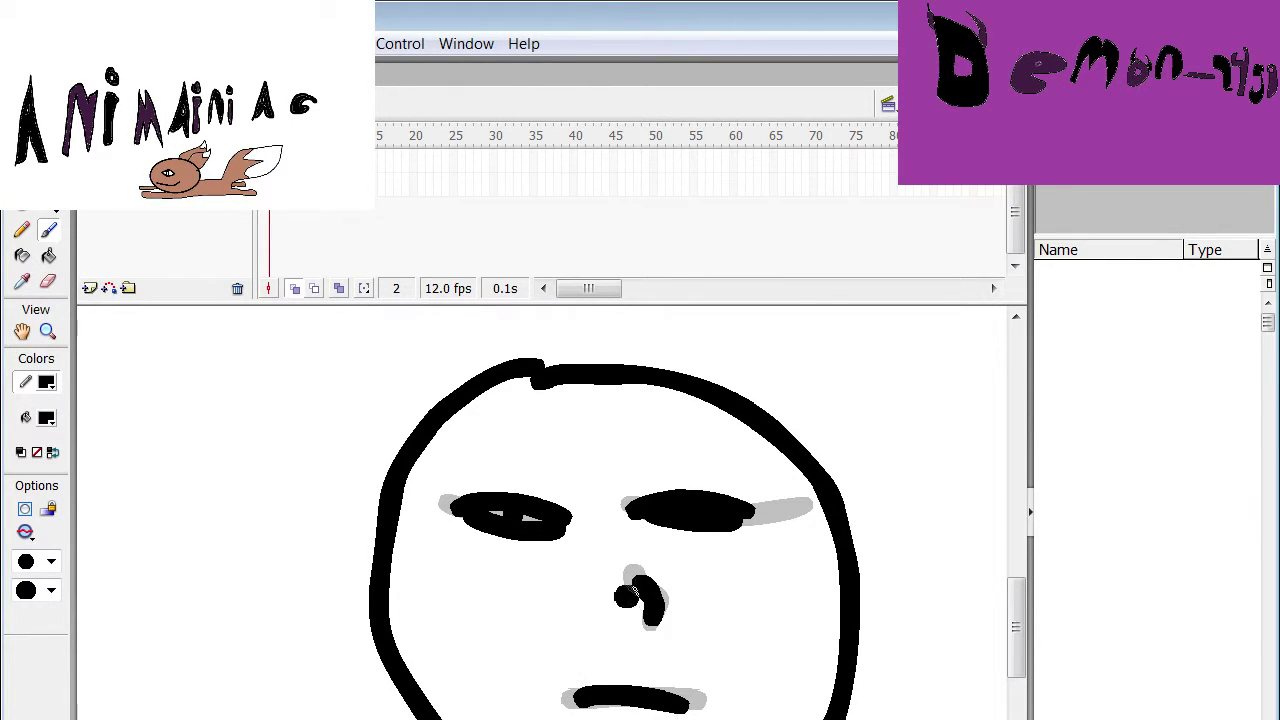
Add frame 3 with eyebrows, outlined eyes, a curved nose and a redrawn mouth
key("F7")
left_click_drag(507, 447, 565, 463)
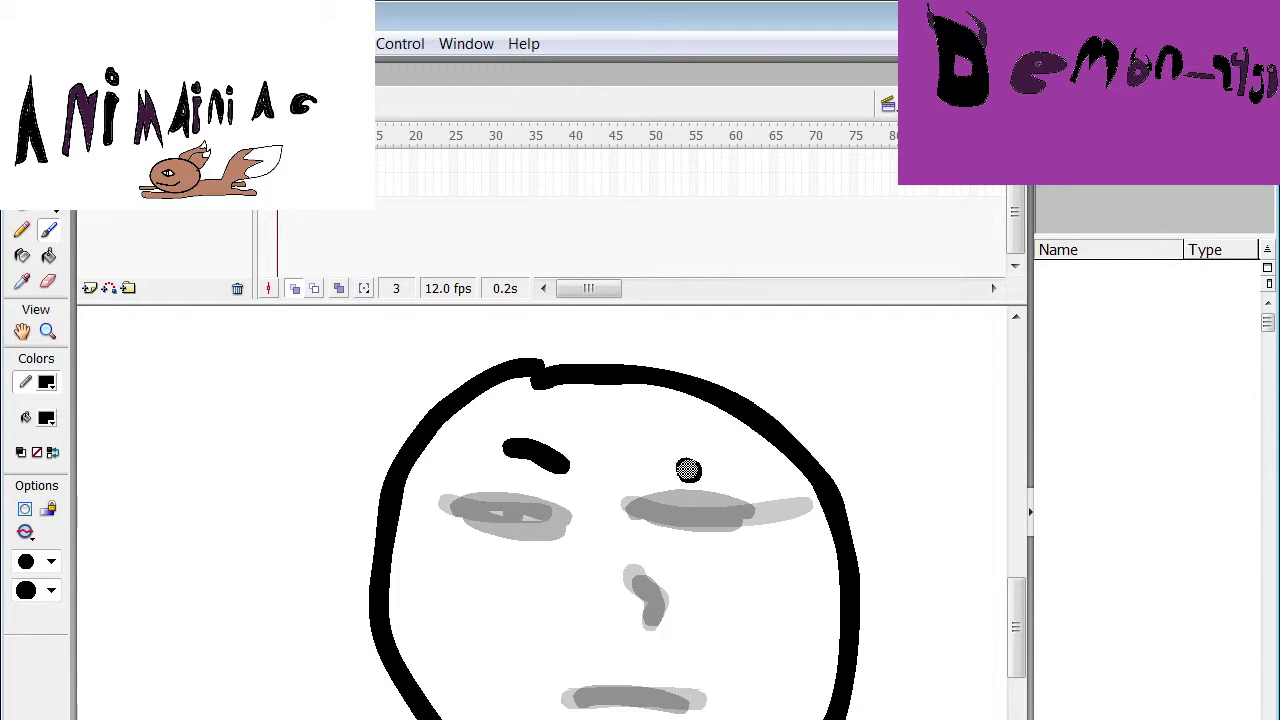
left_click_drag(688, 465, 653, 470)
mouse_move(477, 506)
left_mouse_down()
mouse_move(524, 505)
mouse_move(563, 525)
mouse_move(493, 512)
mouse_move(545, 508)
left_mouse_up()
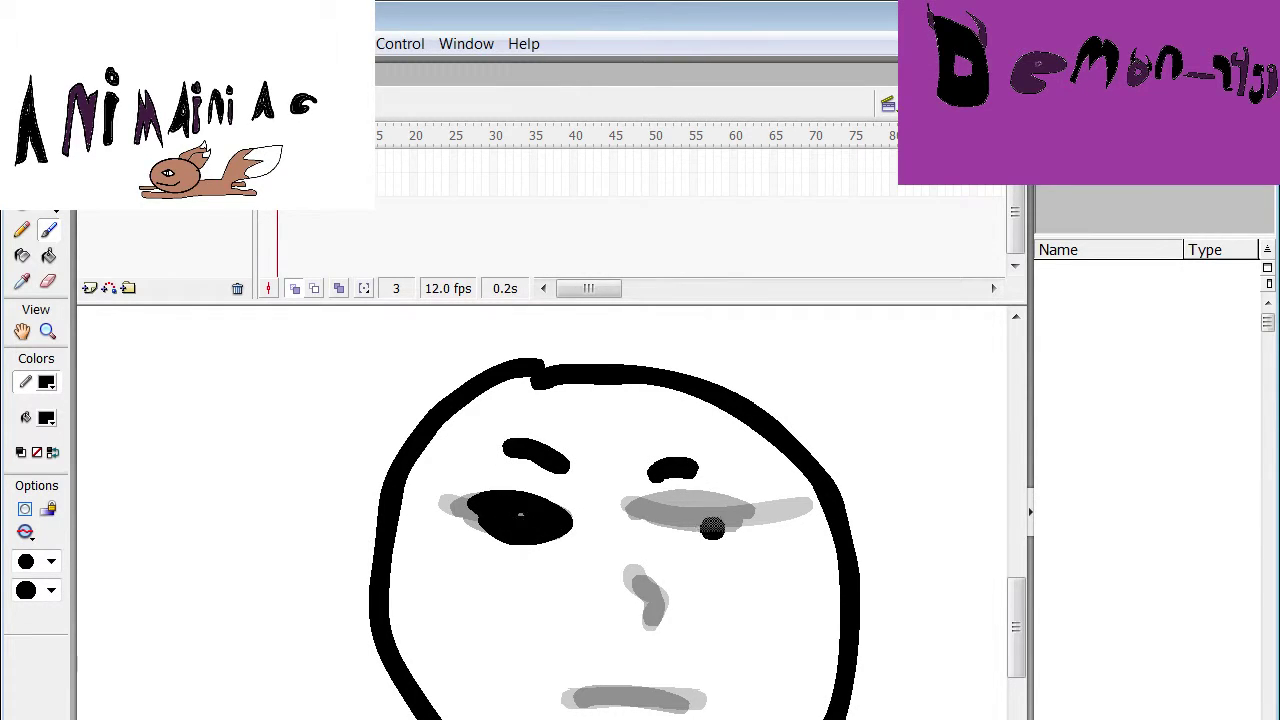
mouse_move(655, 501)
left_mouse_down()
mouse_move(746, 504)
mouse_move(663, 507)
mouse_move(746, 524)
mouse_move(725, 500)
left_mouse_up()
left_click_drag(633, 562, 664, 626)
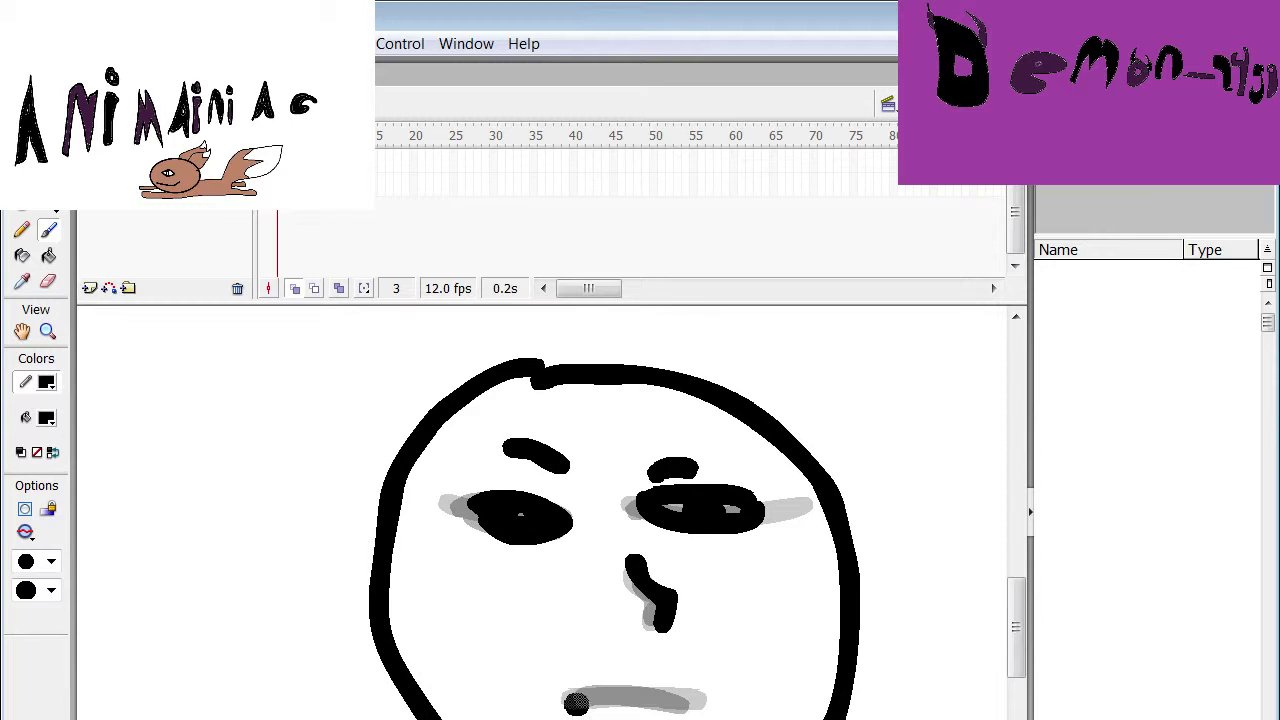
left_click_drag(576, 703, 710, 708)
Add frame 4 with lidded dark eyes, furrowed eyebrows and a smirking mouth
key("F7")
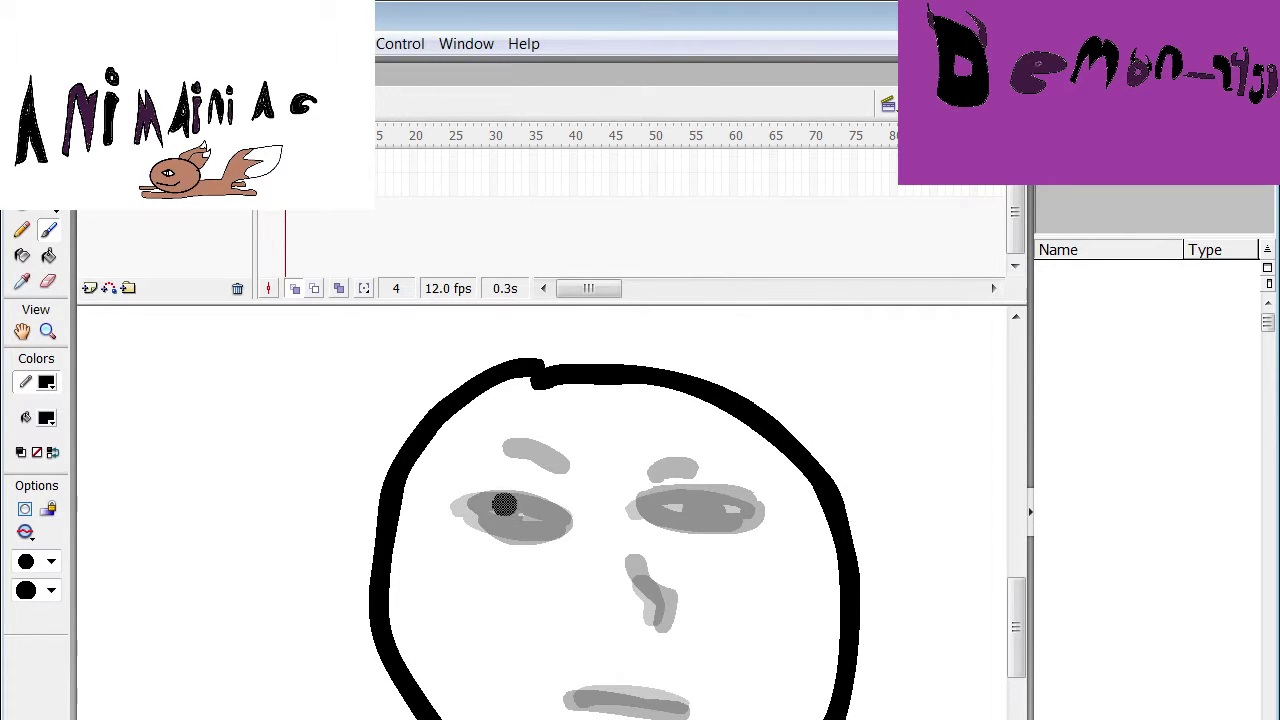
left_click_drag(466, 514, 572, 505)
mouse_move(470, 520)
left_mouse_down()
mouse_move(528, 543)
mouse_move(530, 508)
left_mouse_up()
mouse_move(640, 514)
left_mouse_down()
mouse_move(705, 499)
mouse_move(675, 540)
mouse_move(639, 523)
mouse_move(700, 512)
left_mouse_up()
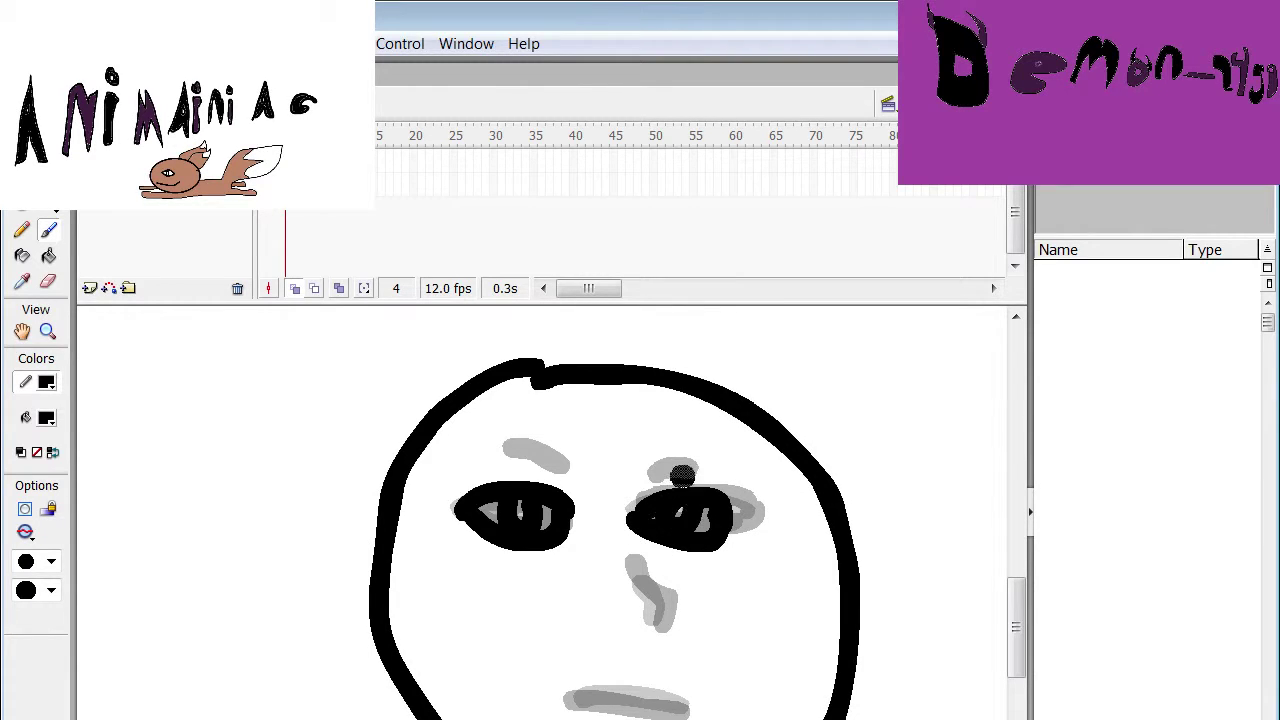
left_click_drag(688, 464, 622, 490)
left_click_drag(540, 440, 594, 510)
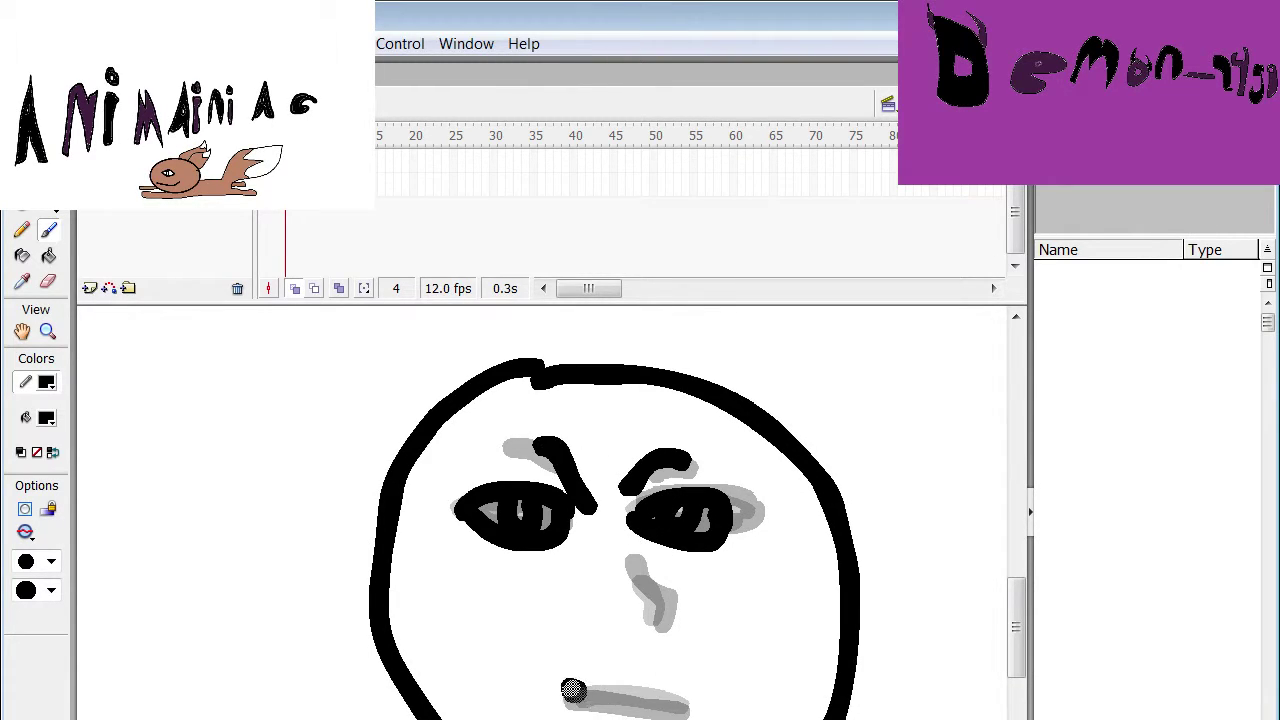
left_click_drag(573, 690, 704, 706)
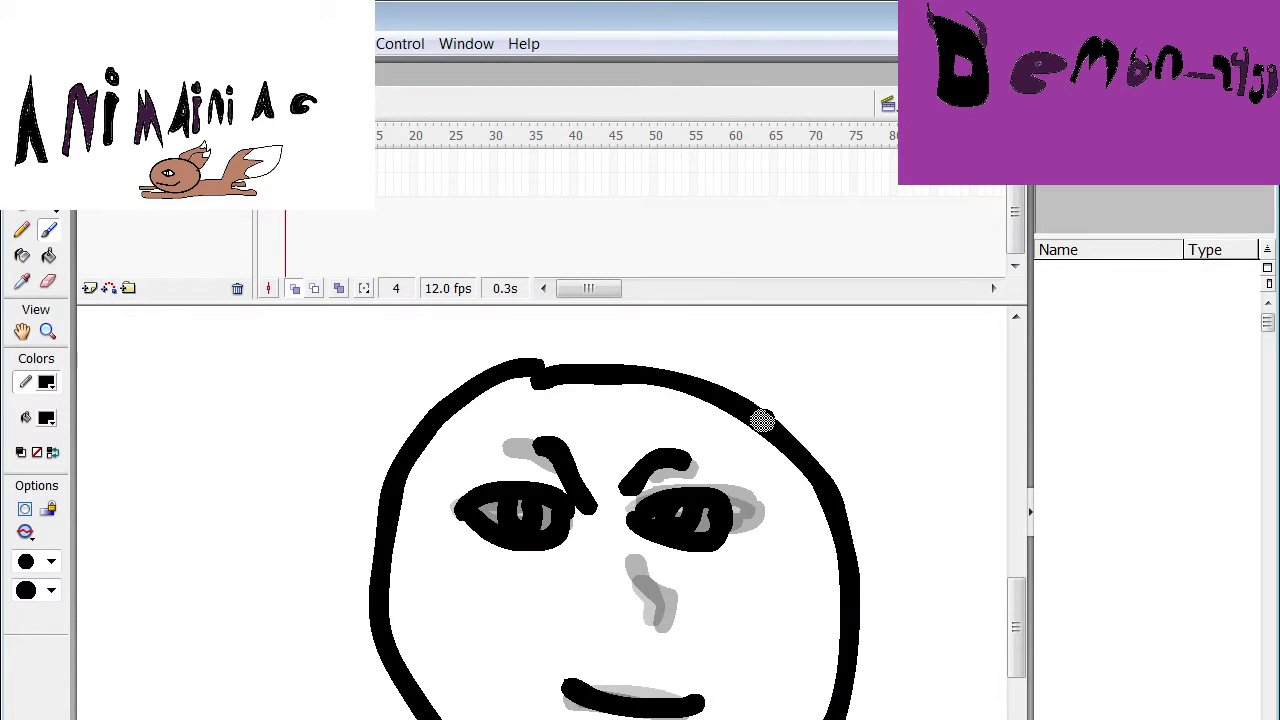
Move on to a new blank frame 5 of the face animation
key("period")
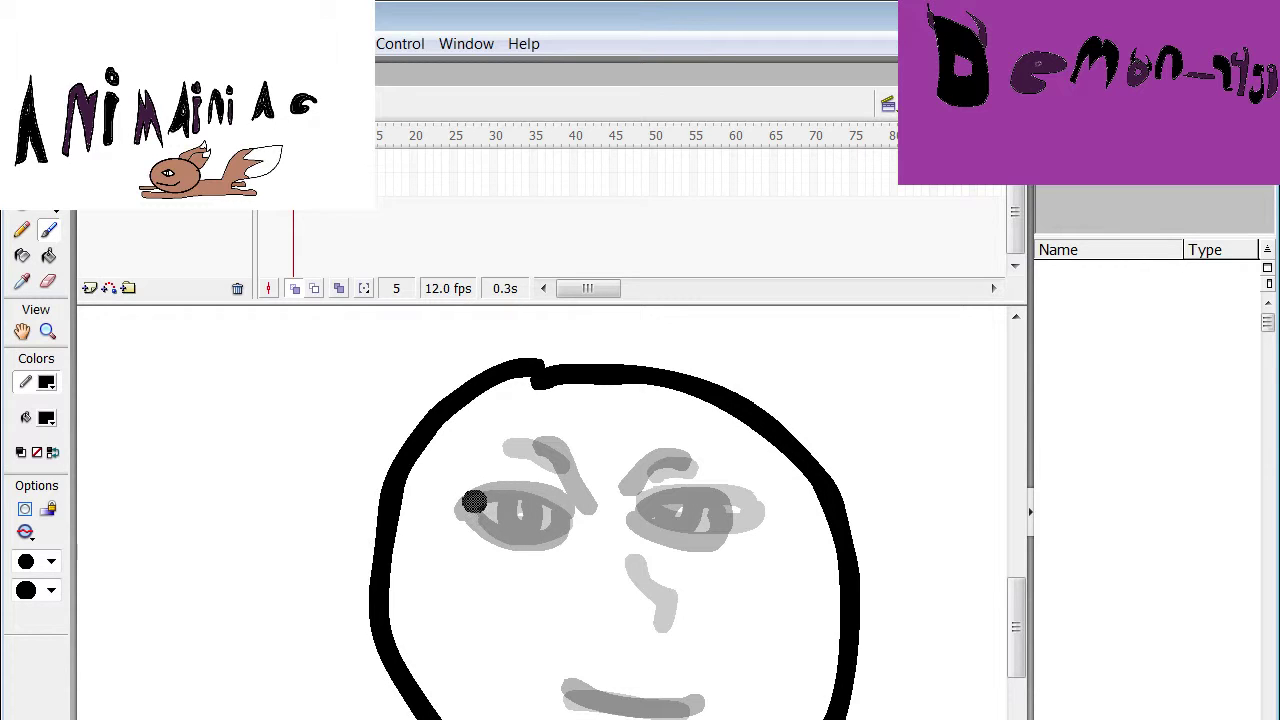
Brush looped eyes, sharp brows and a hooked nose on frame 5, then preview the animation
mouse_move(474, 502)
left_mouse_down()
mouse_move(525, 470)
mouse_move(578, 512)
mouse_move(491, 534)
mouse_move(466, 492)
left_mouse_up()
mouse_move(640, 515)
left_mouse_down()
mouse_move(716, 492)
mouse_move(728, 534)
mouse_move(642, 518)
left_mouse_up()
mouse_move(688, 466)
left_mouse_down()
mouse_move(632, 478)
mouse_move(625, 500)
left_mouse_up()
left_click_drag(544, 450, 610, 505)
left_click_drag(635, 579, 668, 638)
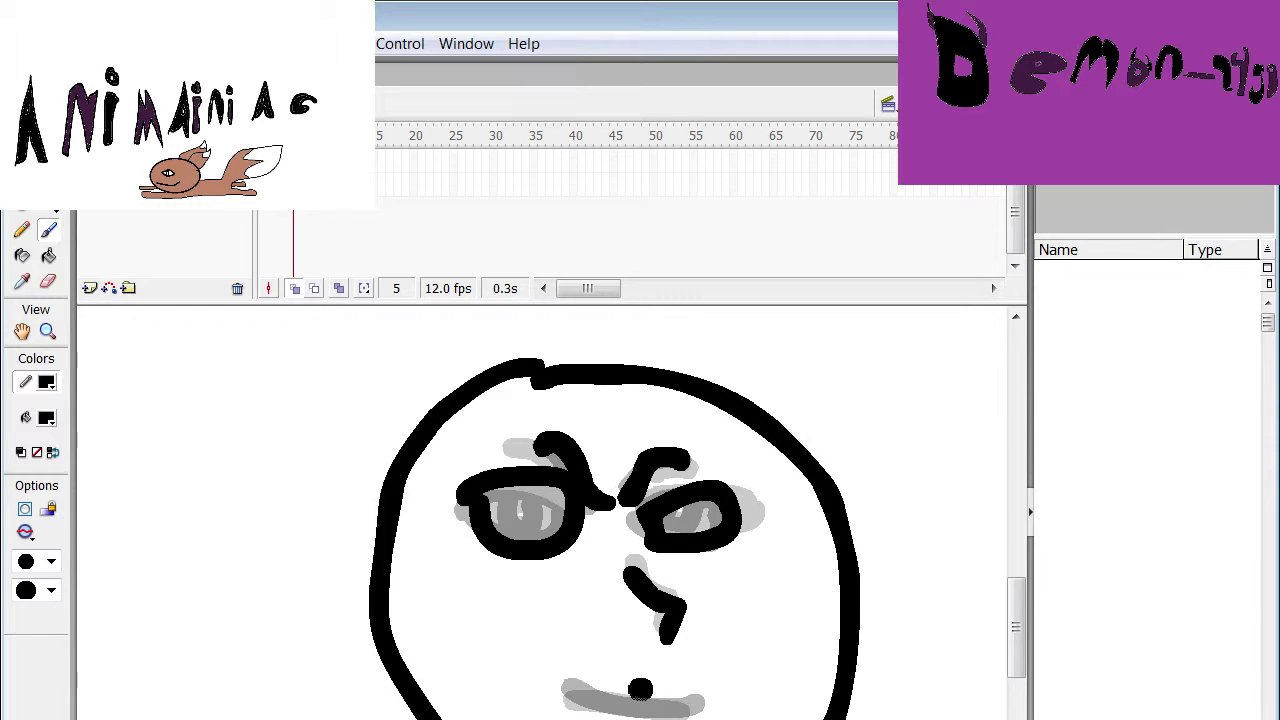
key("Return")
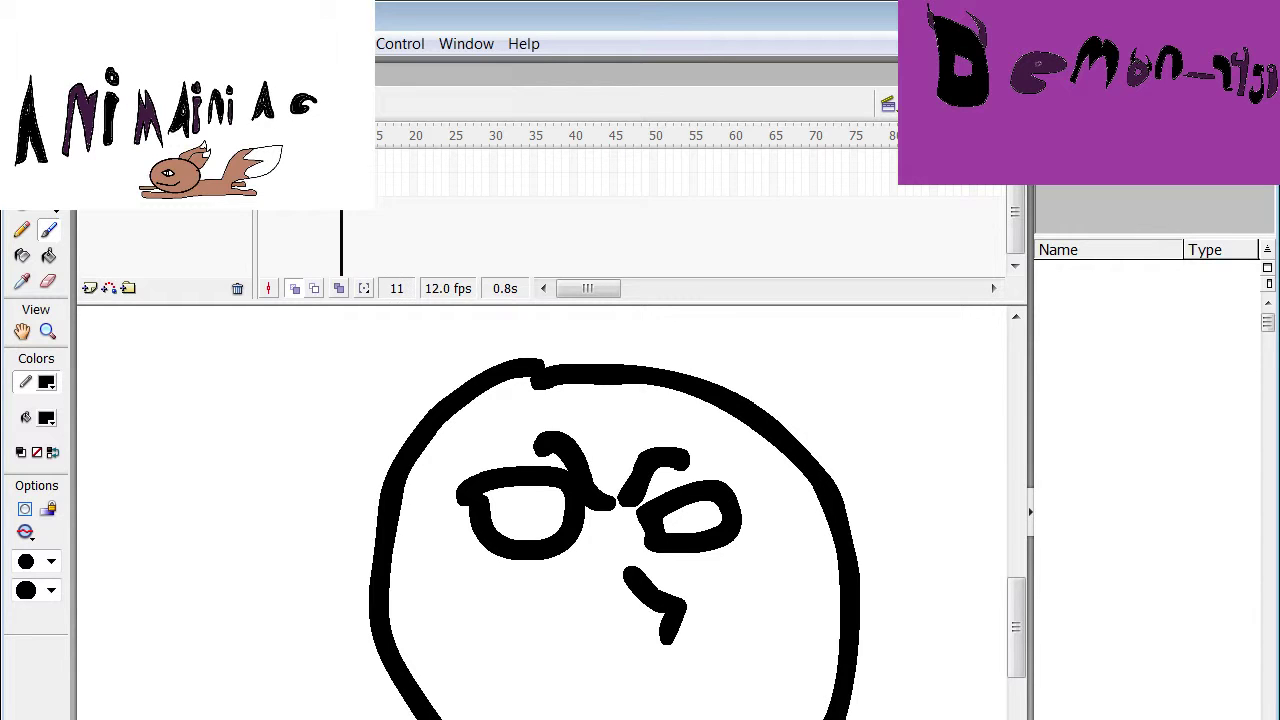
key("comma")
key("comma")
key("comma")
key("comma")
key("comma")
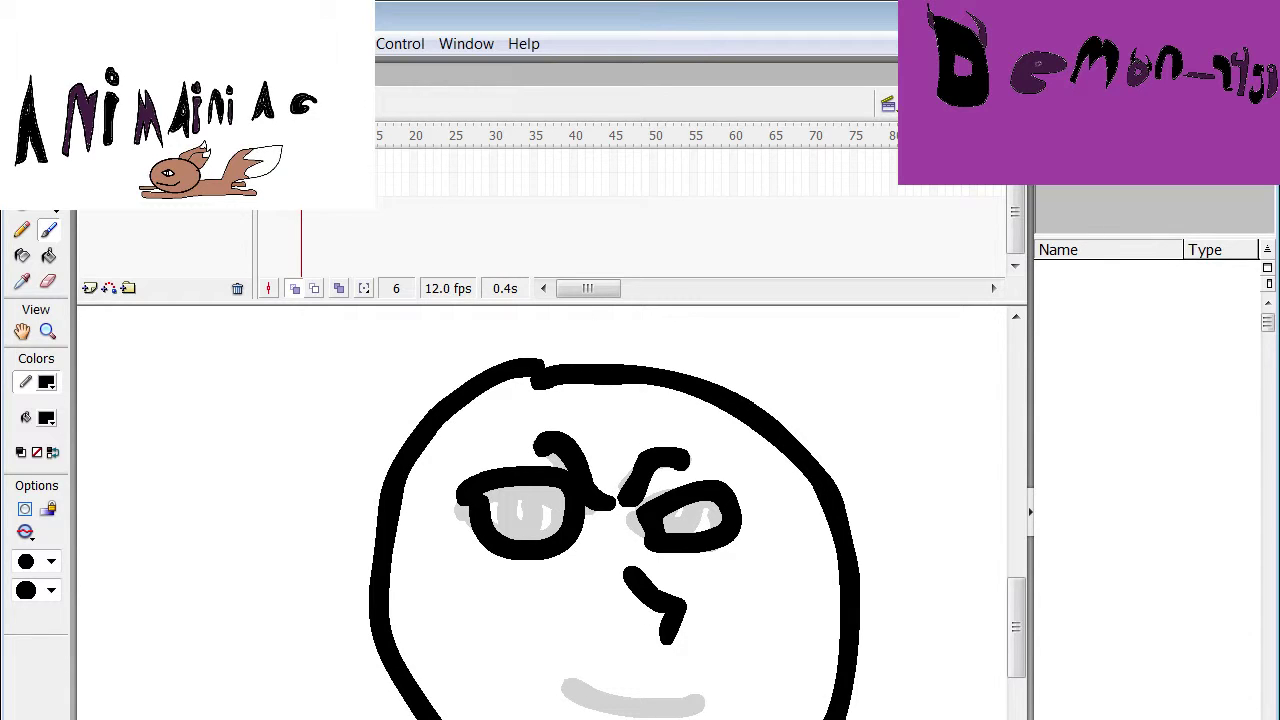
On frame 6, draw a left pupil and brush a smile over the faint mouth
mouse_move(520, 500)
left_mouse_down()
mouse_move(528, 535)
mouse_move(524, 490)
left_mouse_up()
key("period")
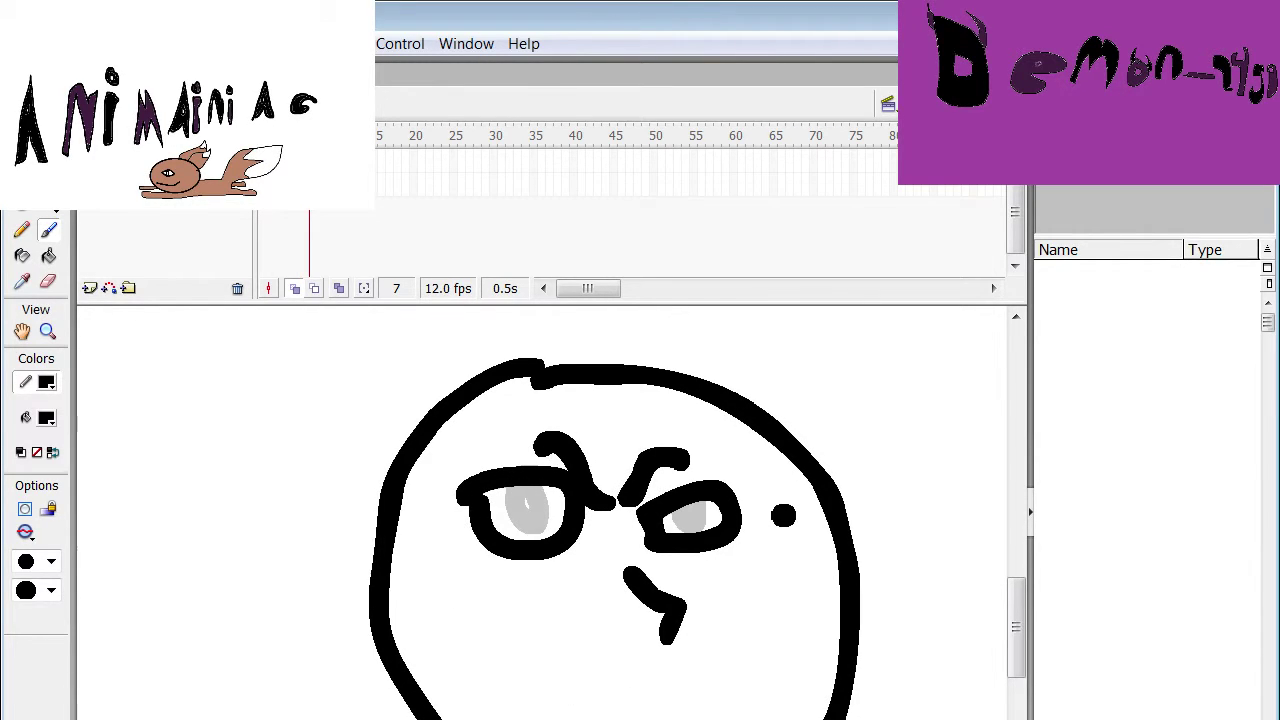
key("comma")
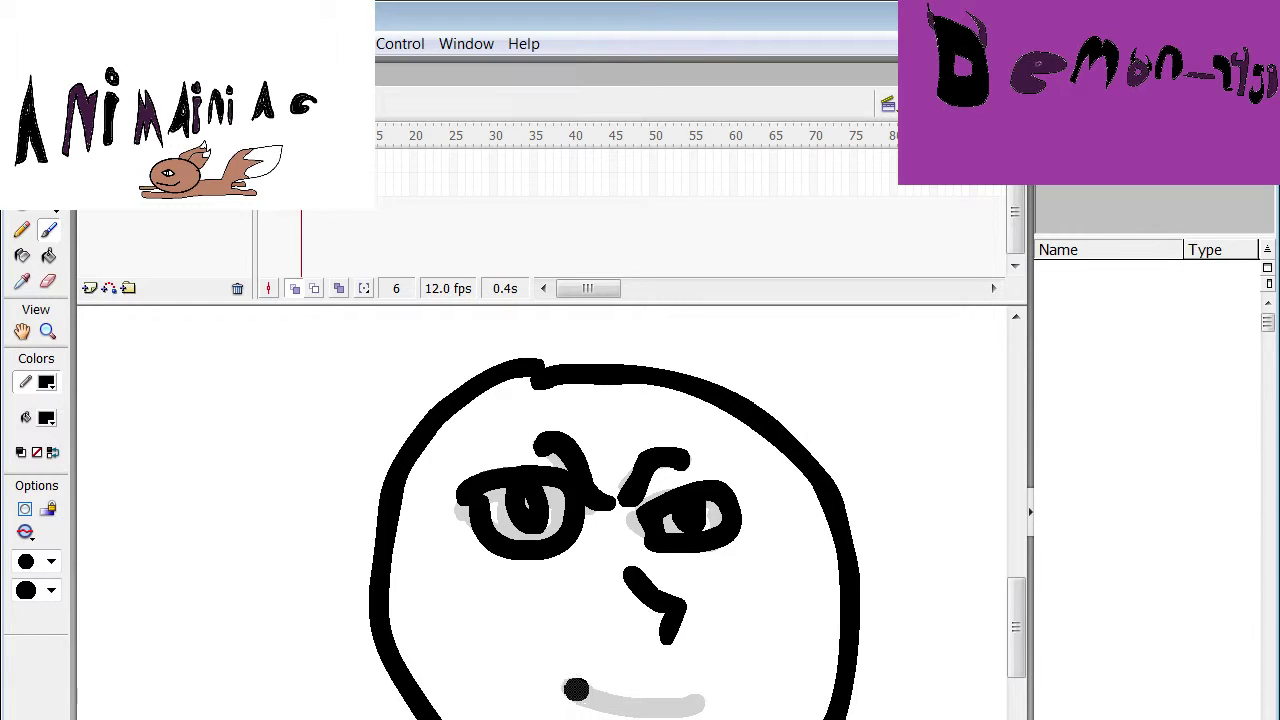
mouse_move(565, 682)
left_mouse_down()
mouse_move(698, 704)
mouse_move(738, 668)
left_mouse_up()
On frame 7, fill both pupils solid black and draw a new smile stroke
key("period")
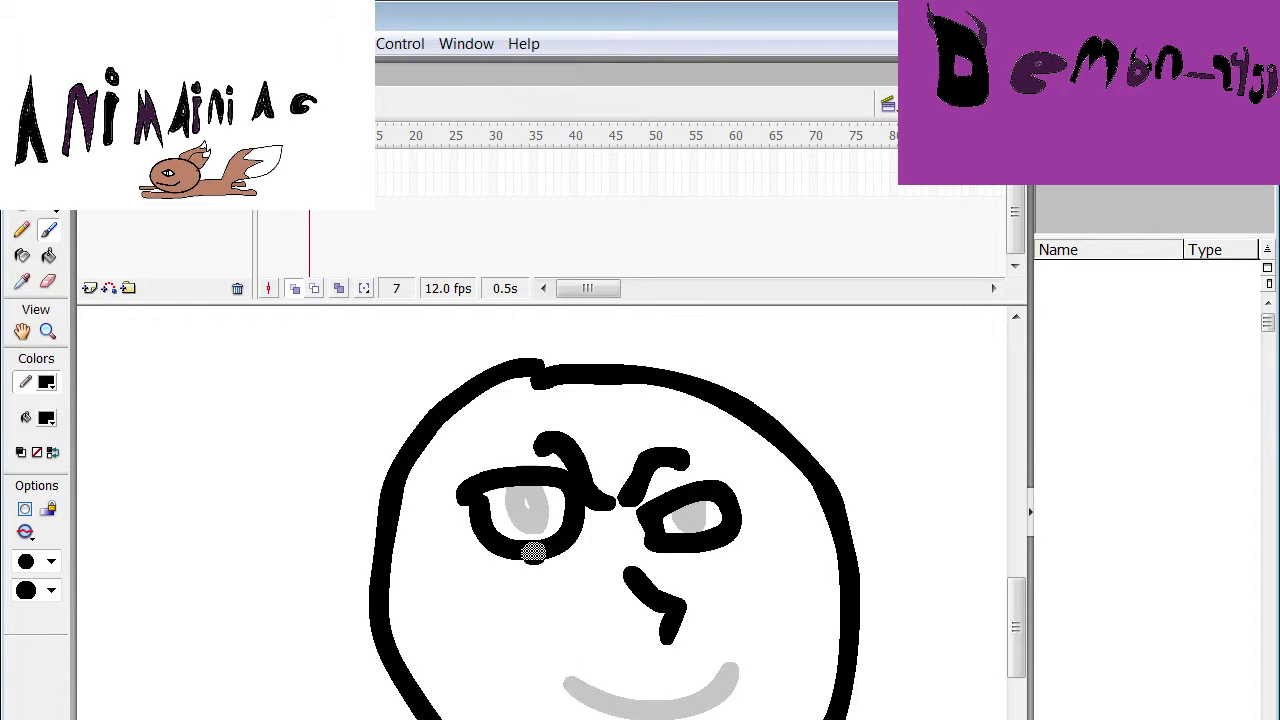
left_click_drag(515, 502, 550, 512)
left_click_drag(677, 508, 702, 516)
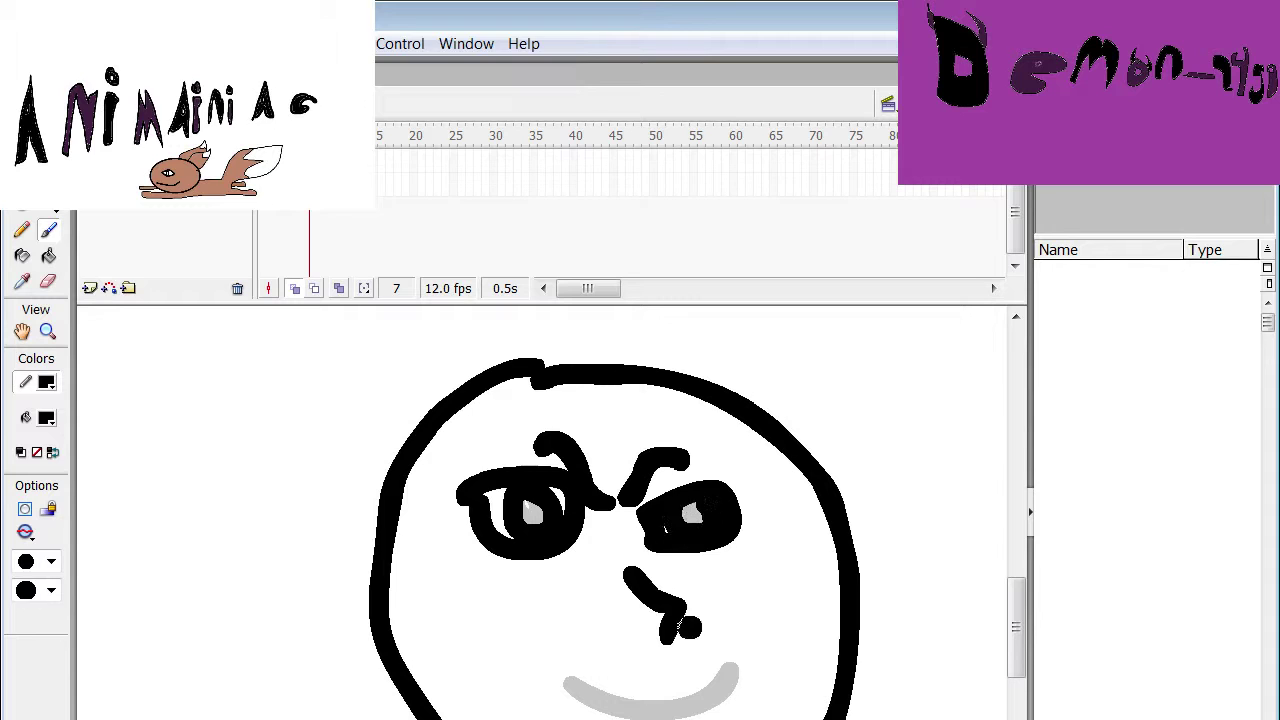
mouse_move(528, 629)
left_mouse_down()
mouse_move(661, 706)
mouse_move(765, 590)
left_mouse_up()
On a new frame 8, fill both pupils and brush a wider smile along the onion skin
key("period")
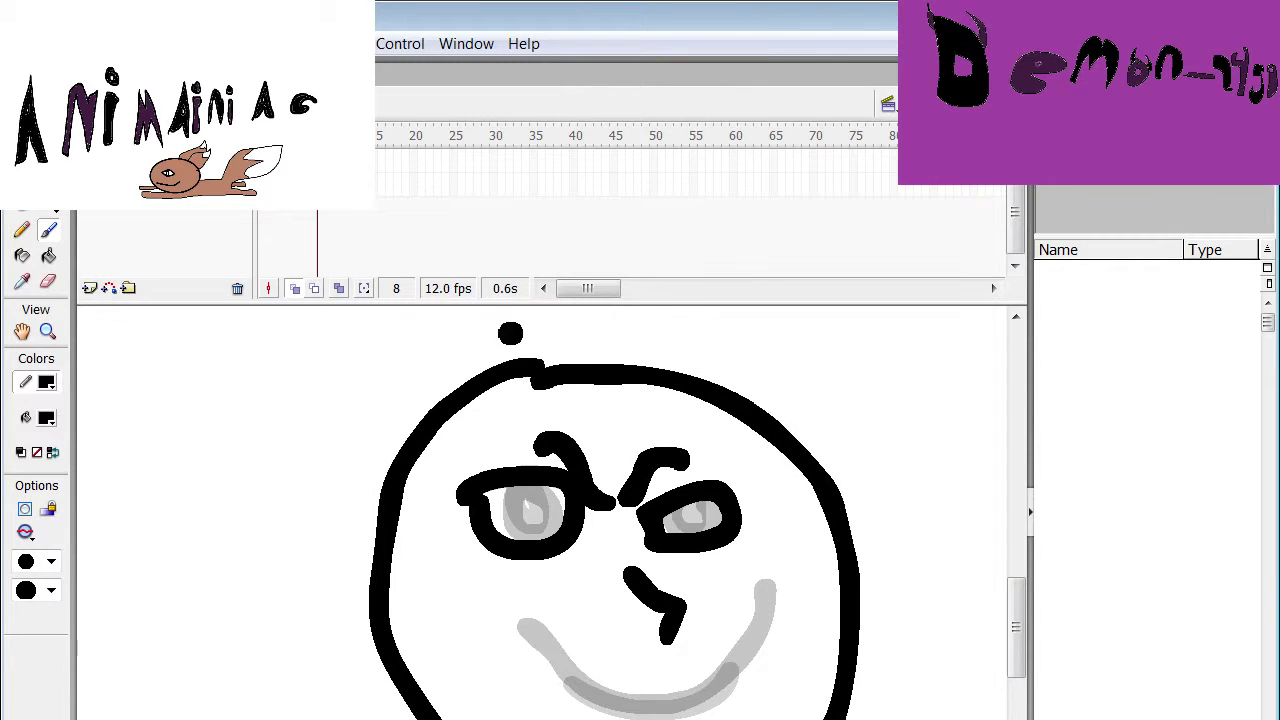
left_click_drag(523, 503, 565, 522)
mouse_move(728, 506)
left_mouse_down()
mouse_move(668, 524)
mouse_move(686, 484)
left_mouse_up()
mouse_move(516, 621)
left_mouse_down()
mouse_move(532, 653)
mouse_move(686, 711)
mouse_move(777, 591)
left_mouse_up()
On a new frame 9, fill both pupils black and brush a larger smile
key("period")
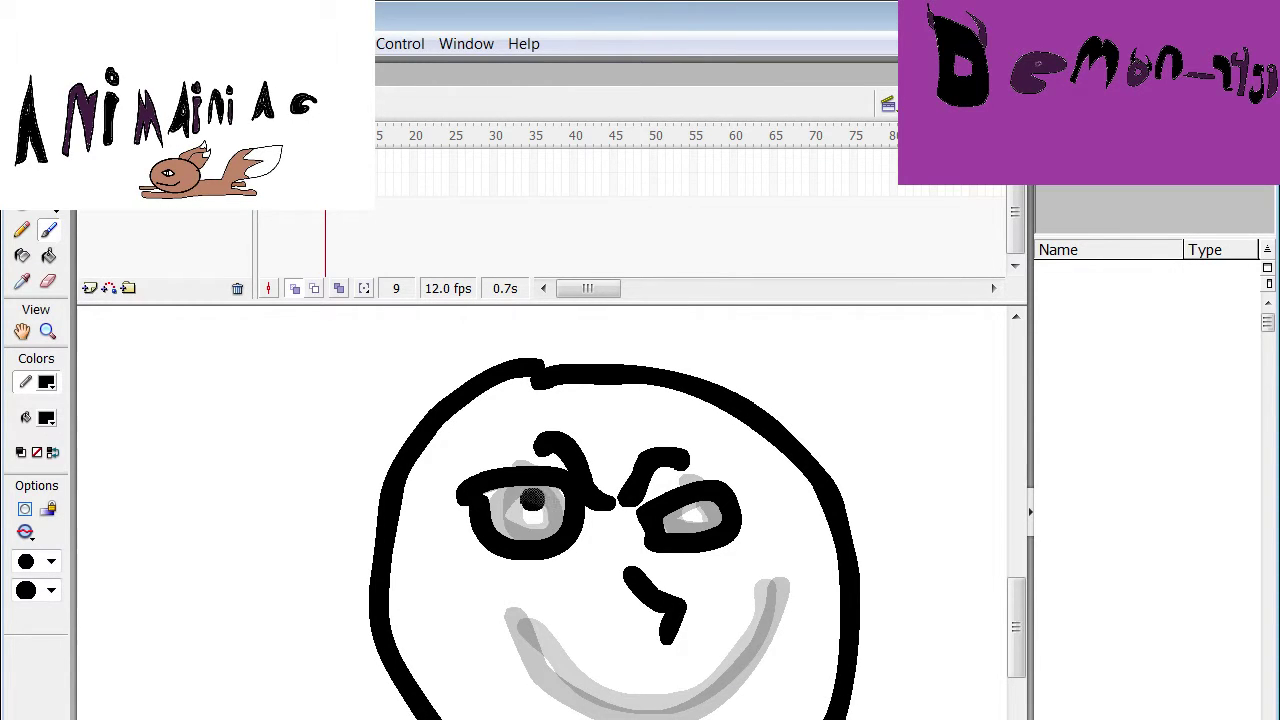
left_click_drag(505, 525, 560, 505)
left_click_drag(682, 545, 705, 510)
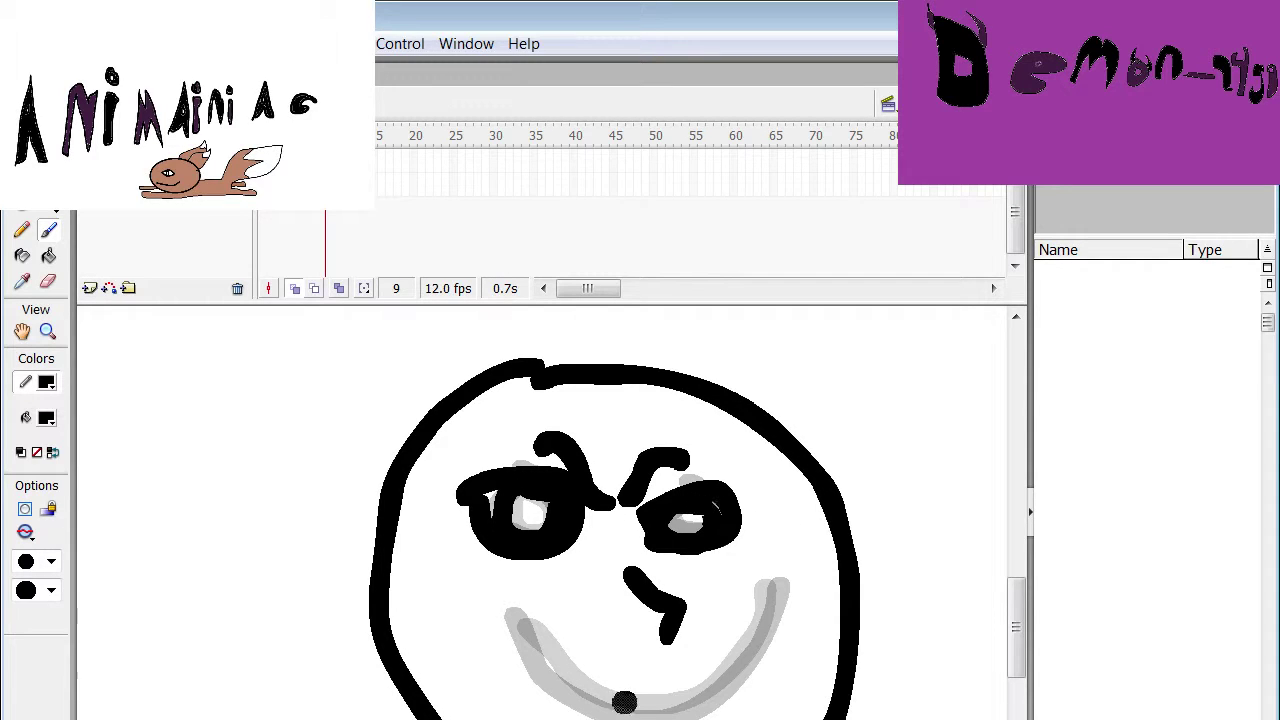
mouse_move(505, 607)
left_mouse_down()
mouse_move(523, 647)
mouse_move(755, 684)
mouse_move(813, 530)
left_mouse_up()
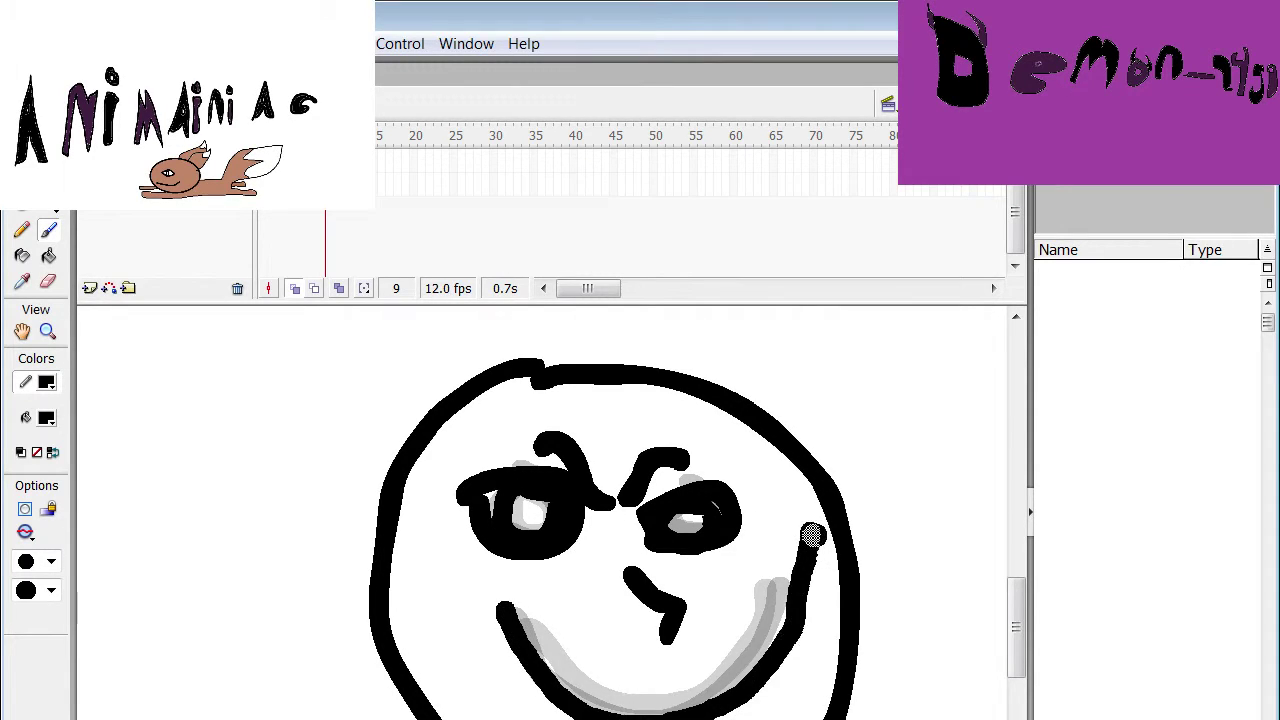
key("F7")
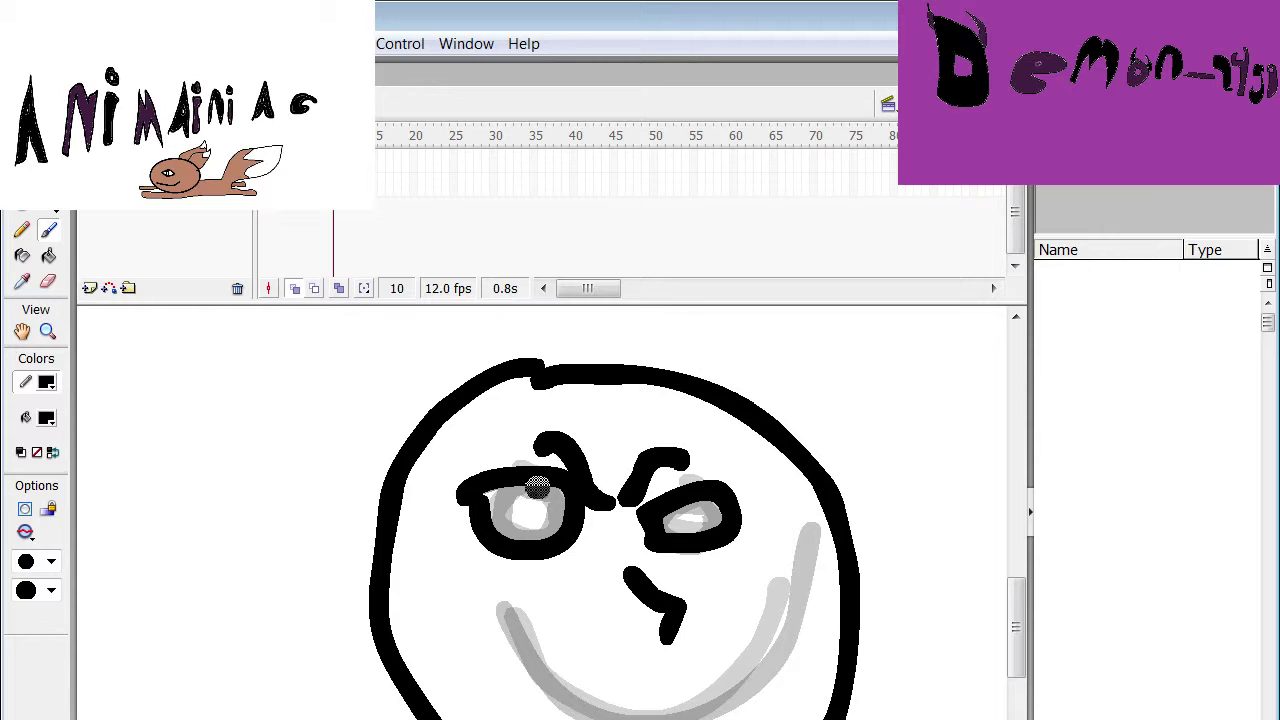
Blacken the pupils and draw lengthening smile curves on frames 10 and 11
left_click_drag(481, 508, 565, 520)
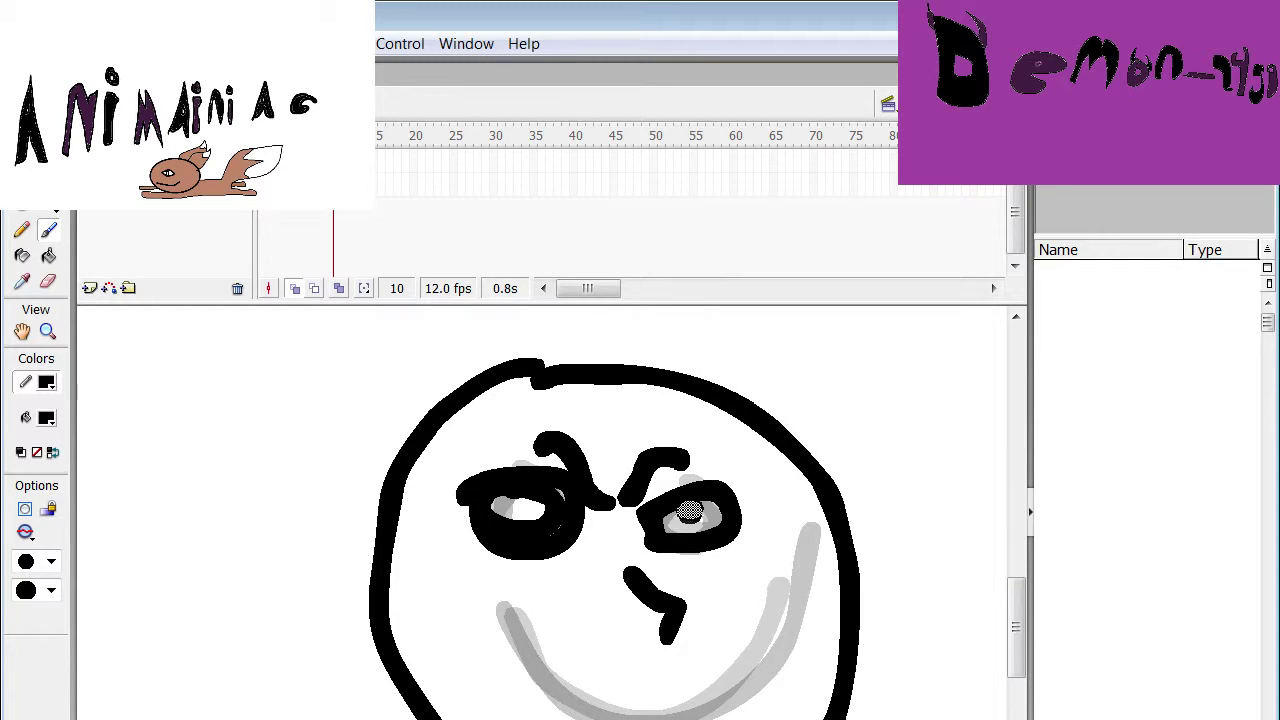
left_click_drag(678, 515, 730, 520)
mouse_move(420, 540)
left_mouse_down()
mouse_move(428, 575)
mouse_move(623, 703)
mouse_move(691, 708)
mouse_move(790, 535)
left_mouse_up()
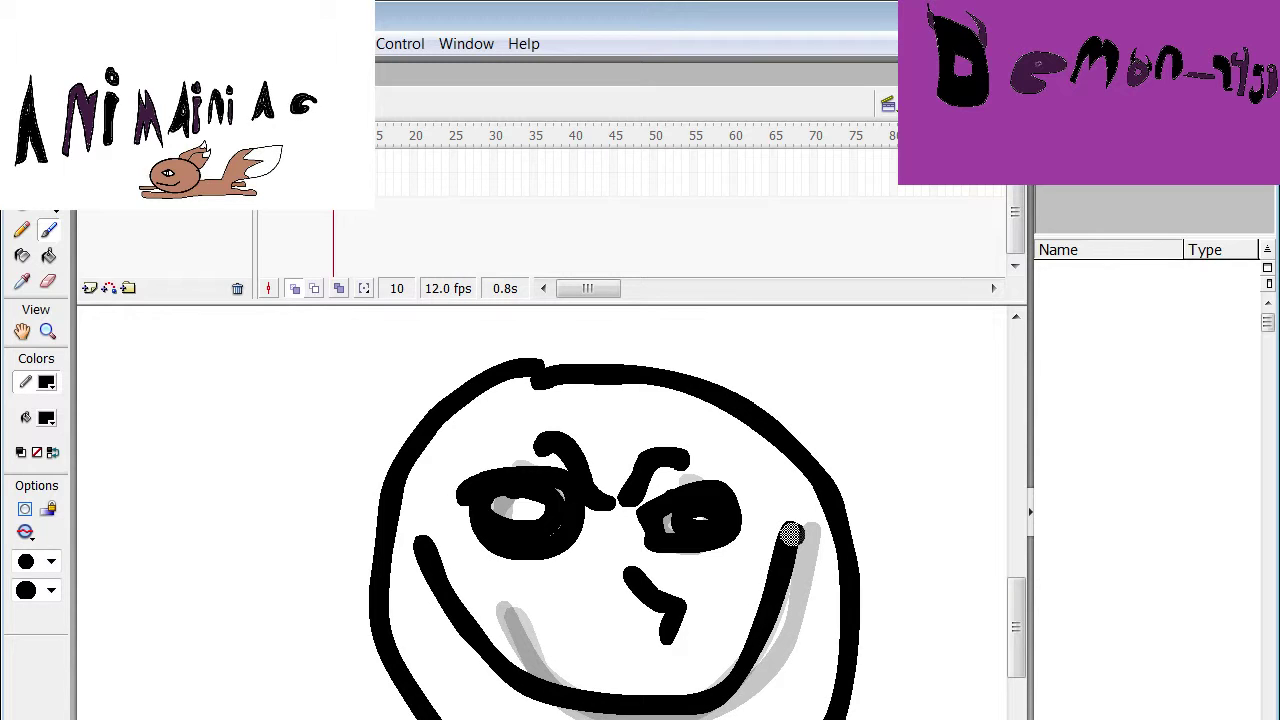
key("F7")
left_click_drag(508, 545, 540, 518)
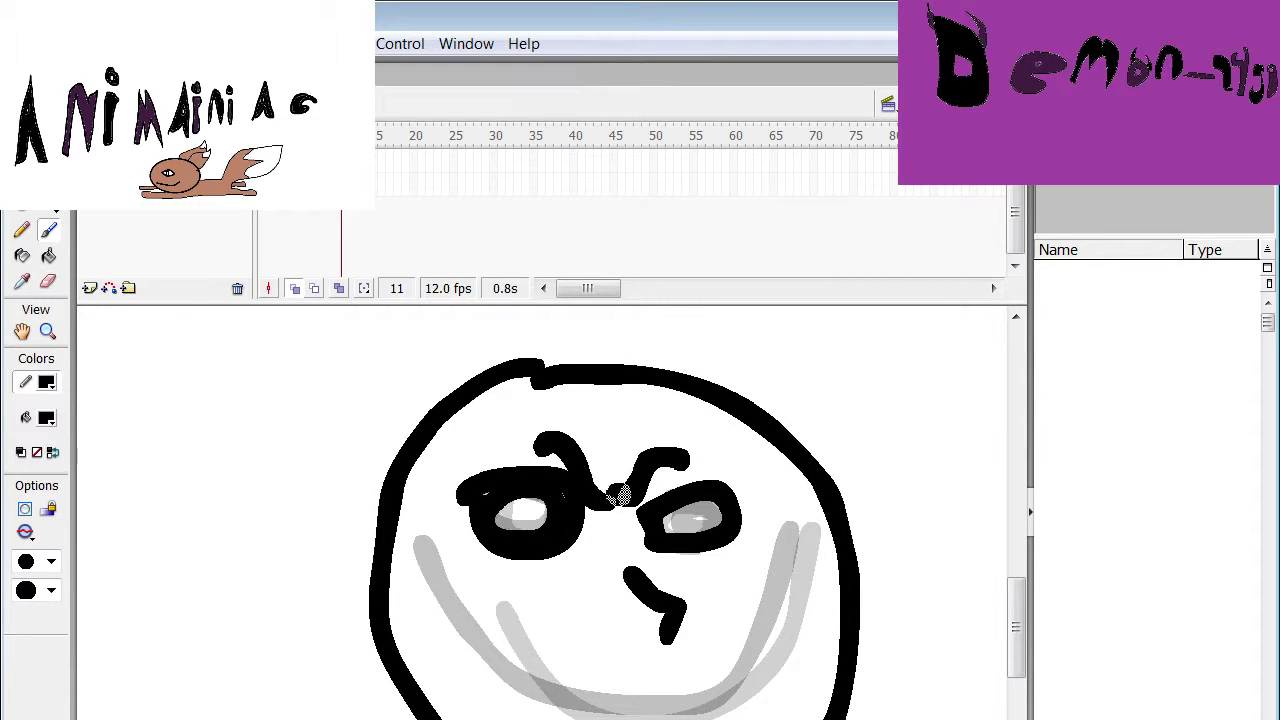
left_click_drag(688, 512, 700, 514)
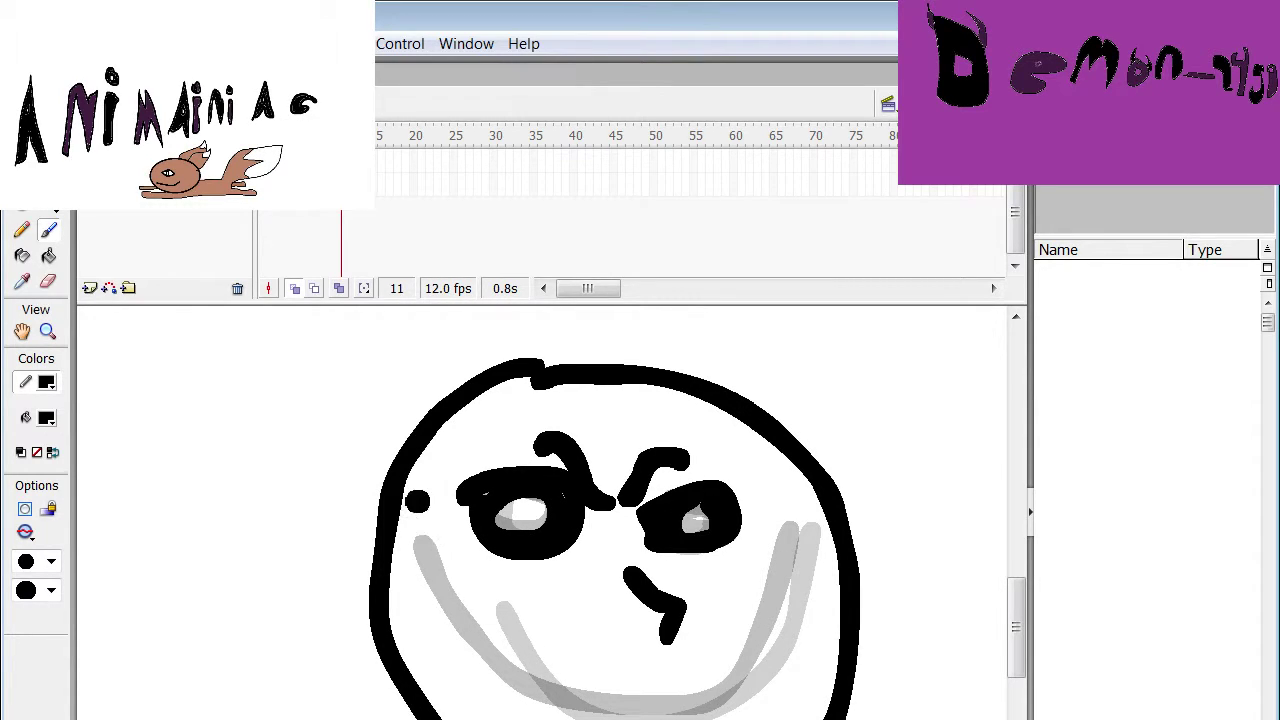
mouse_move(410, 490)
left_mouse_down()
mouse_move(503, 672)
mouse_move(585, 678)
mouse_move(768, 598)
mouse_move(778, 500)
left_mouse_up()
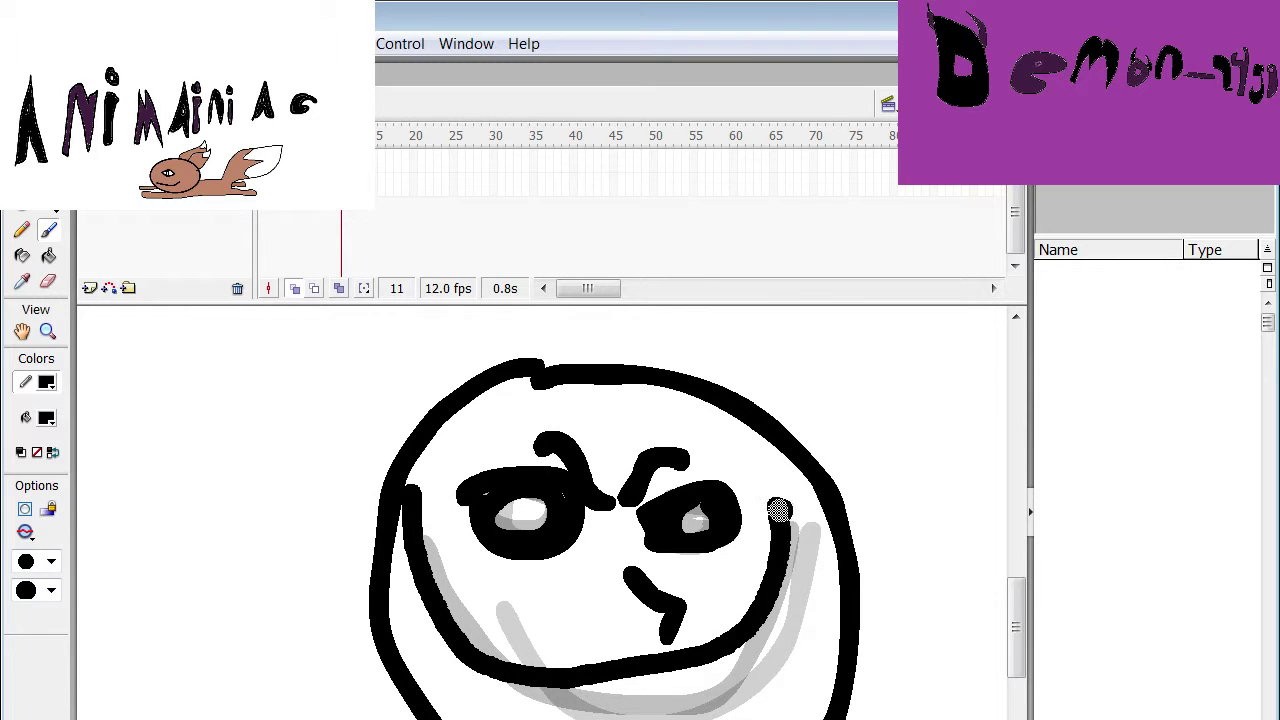
On frame 12, stretch the inner outline up the face's sides and preview the animation
key("F7")
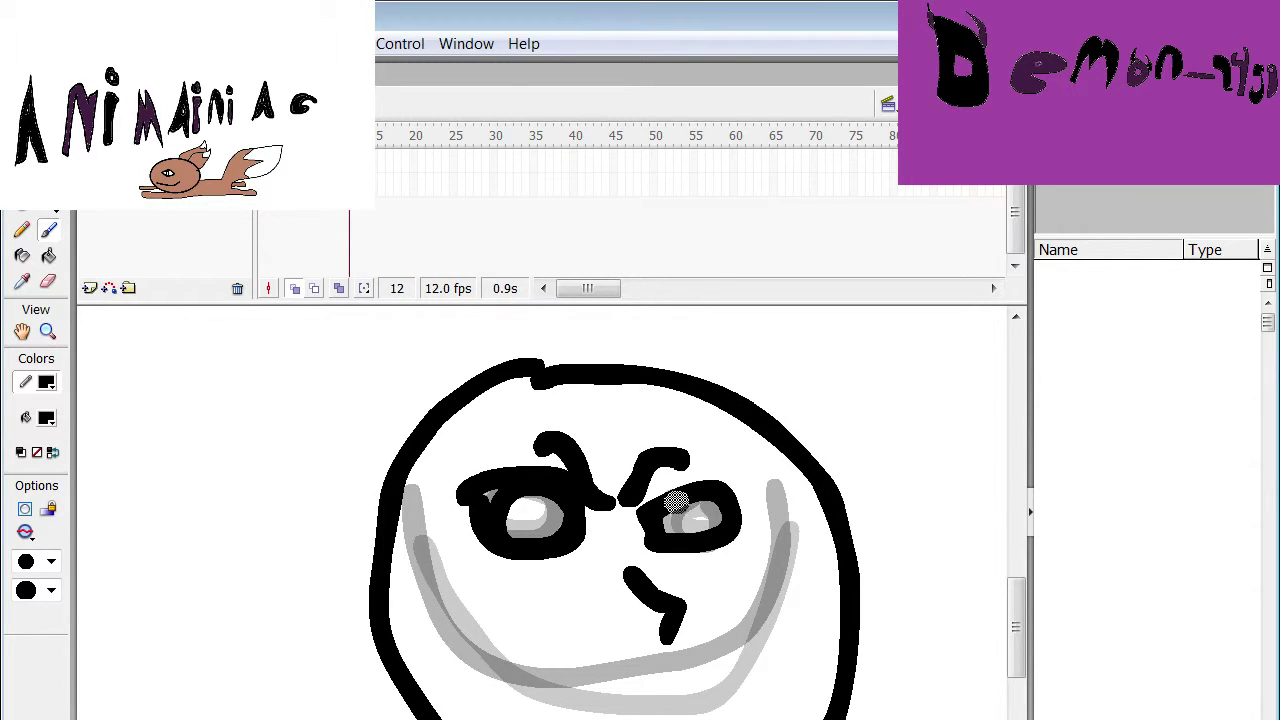
mouse_move(448, 434)
left_mouse_down()
mouse_move(432, 470)
mouse_move(443, 567)
mouse_move(503, 672)
mouse_move(542, 689)
mouse_move(756, 663)
mouse_move(787, 522)
mouse_move(748, 462)
left_mouse_up()
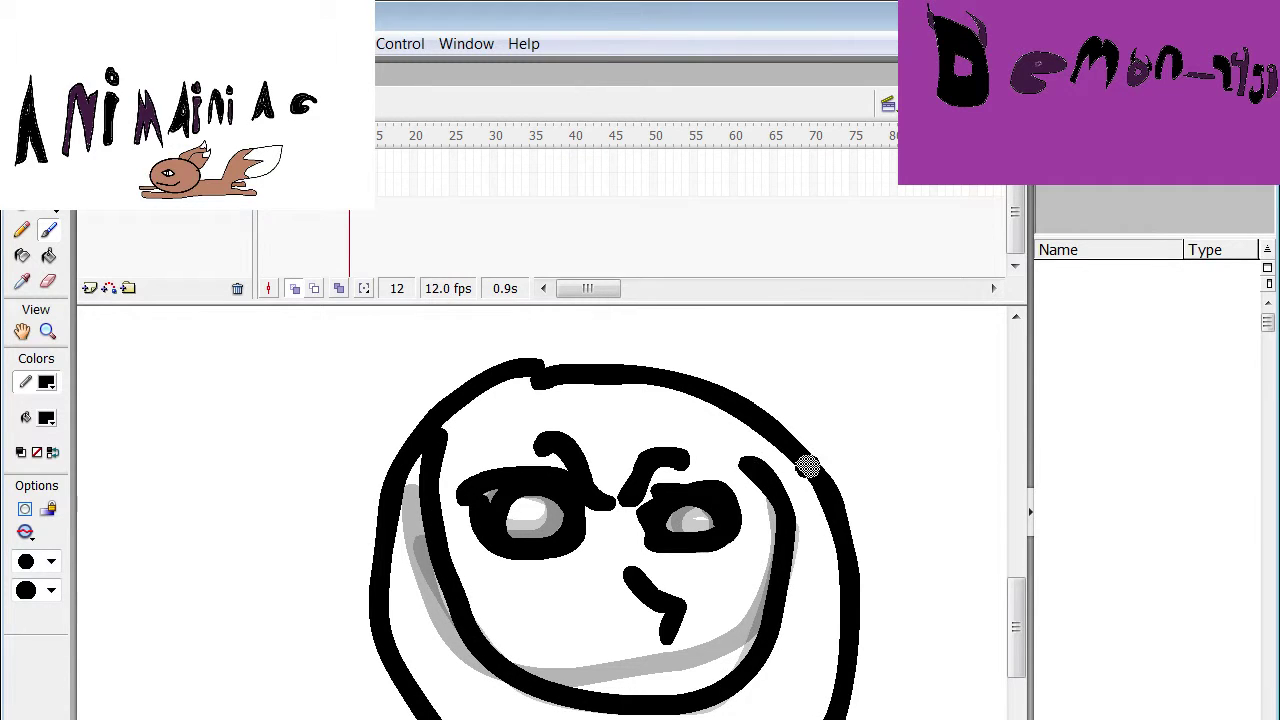
left_click(722, 460)
key("Return")
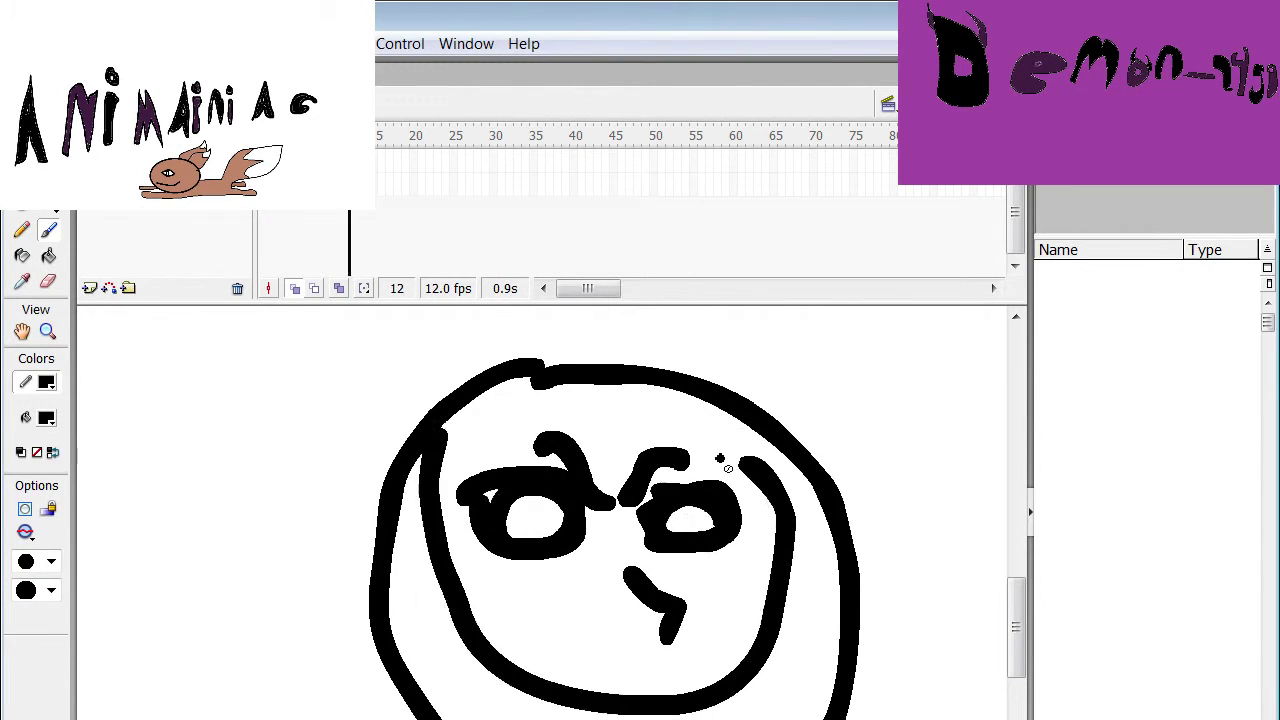
left_click(479, 362)
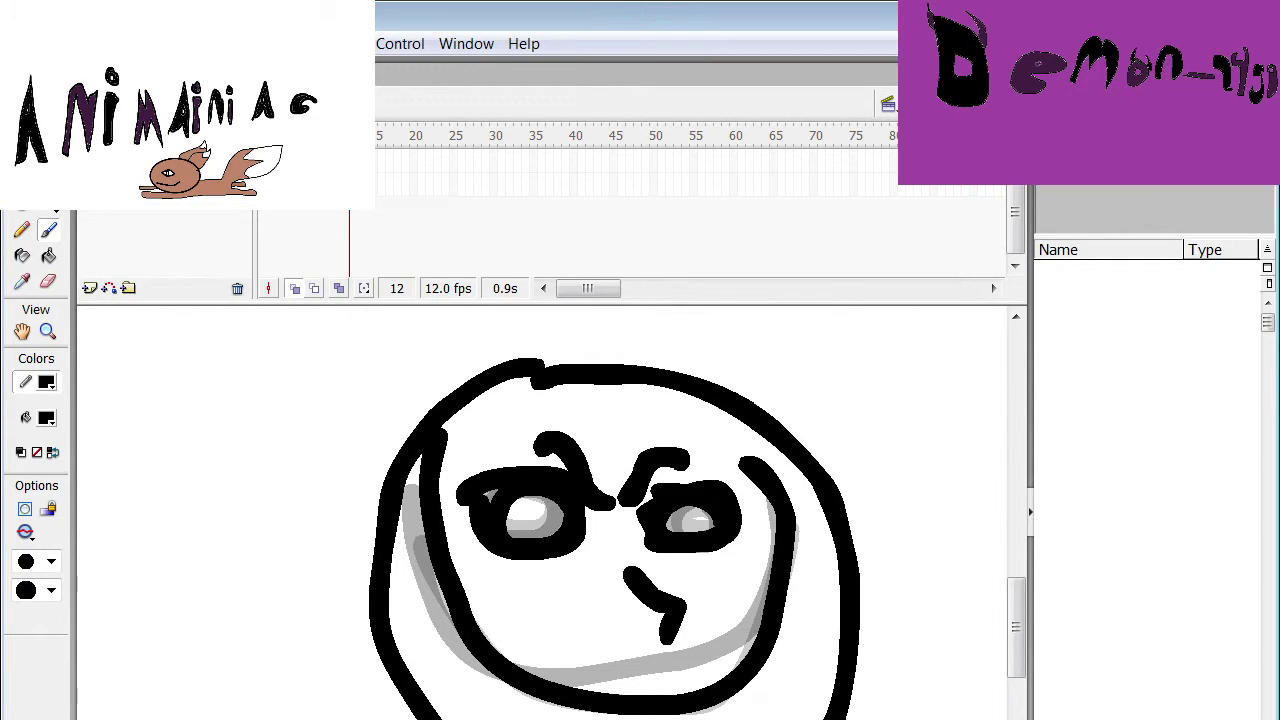
key("F7")
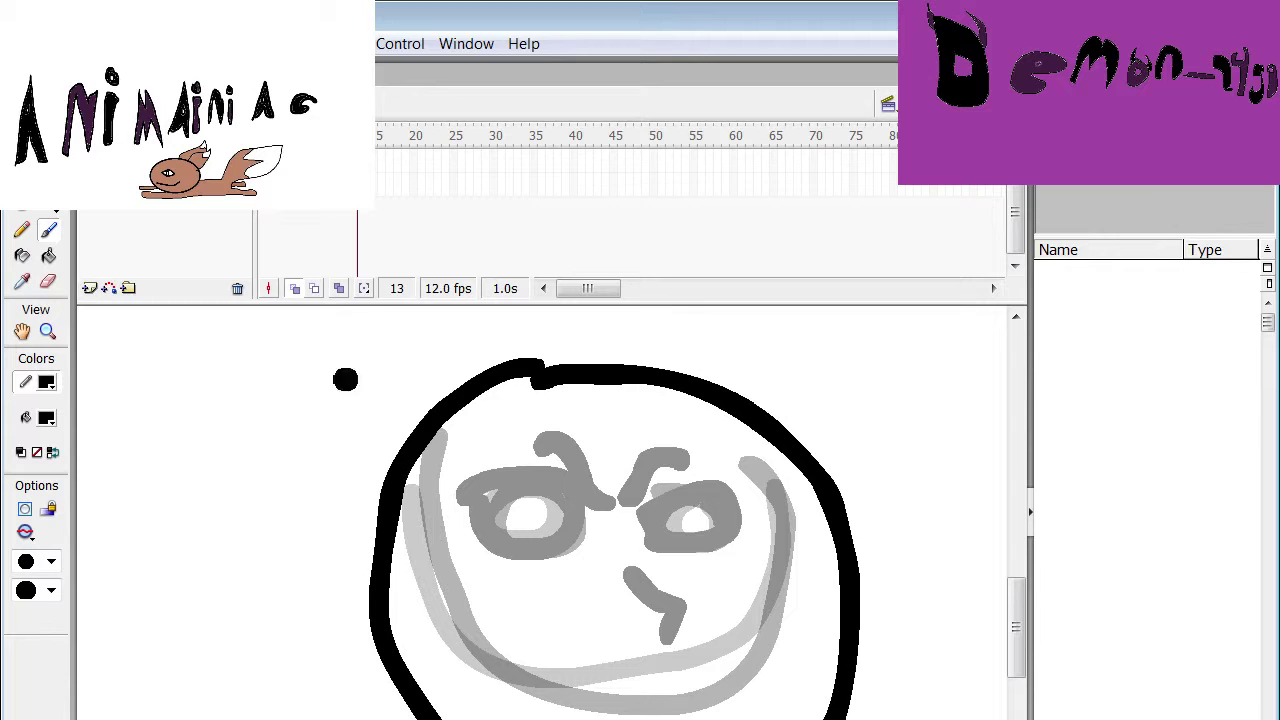
Clear frame 13 by turning it into a blank keyframe
key("ctrl+a")
left_click(962, 596)
mouse_move(1014, 630)
left_mouse_down()
mouse_move(1018, 705)
mouse_move(1017, 640)
left_mouse_up()
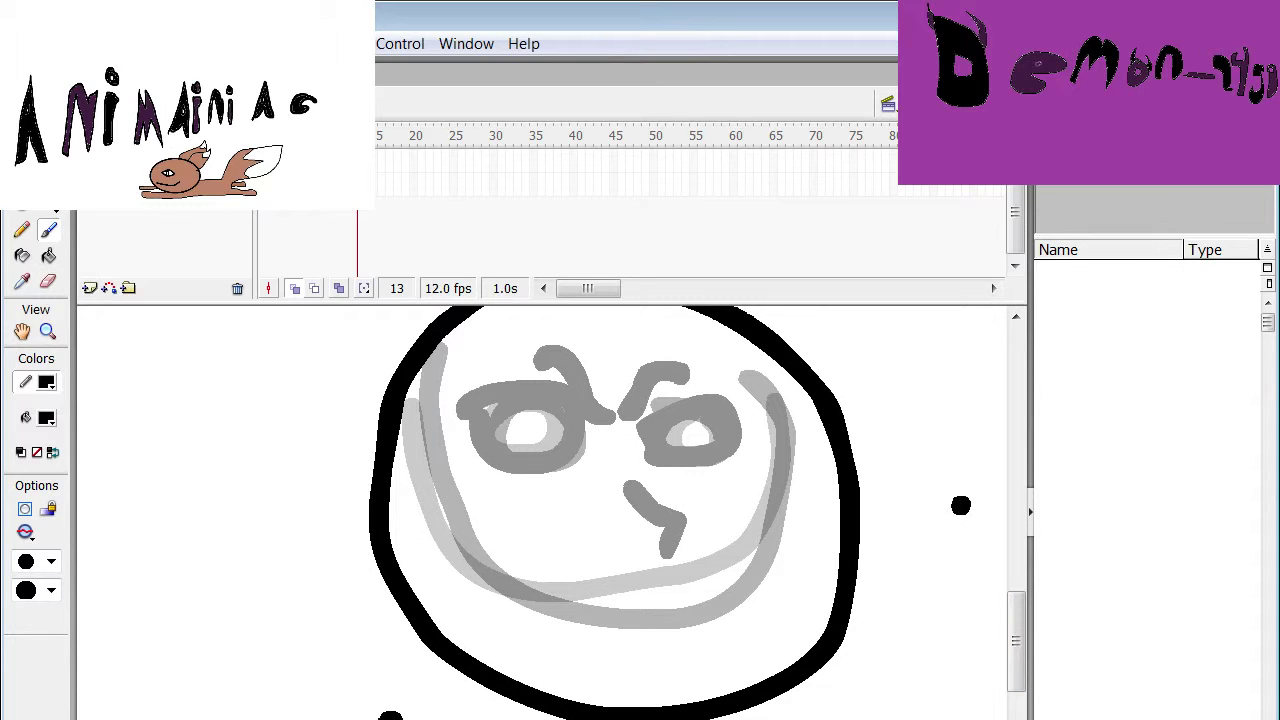
key("F7")
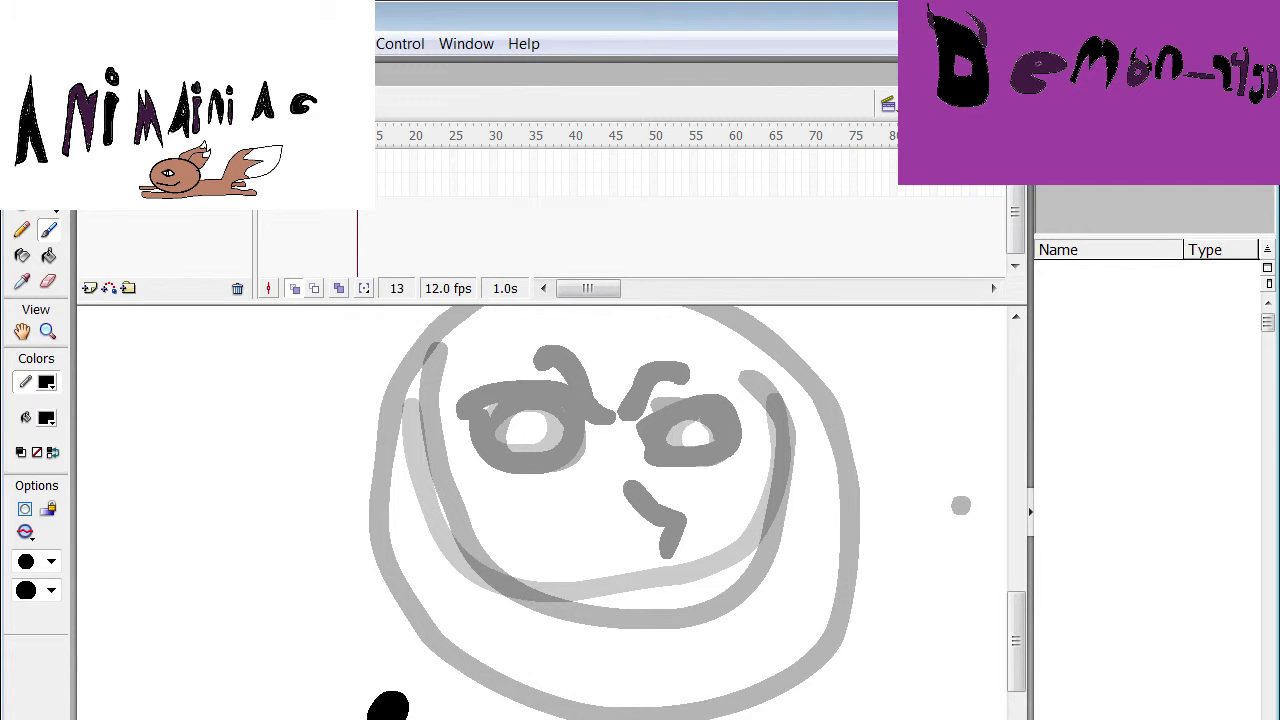
key("alt+e")
key("Escape")
left_click_drag(1016, 640, 1015, 598)
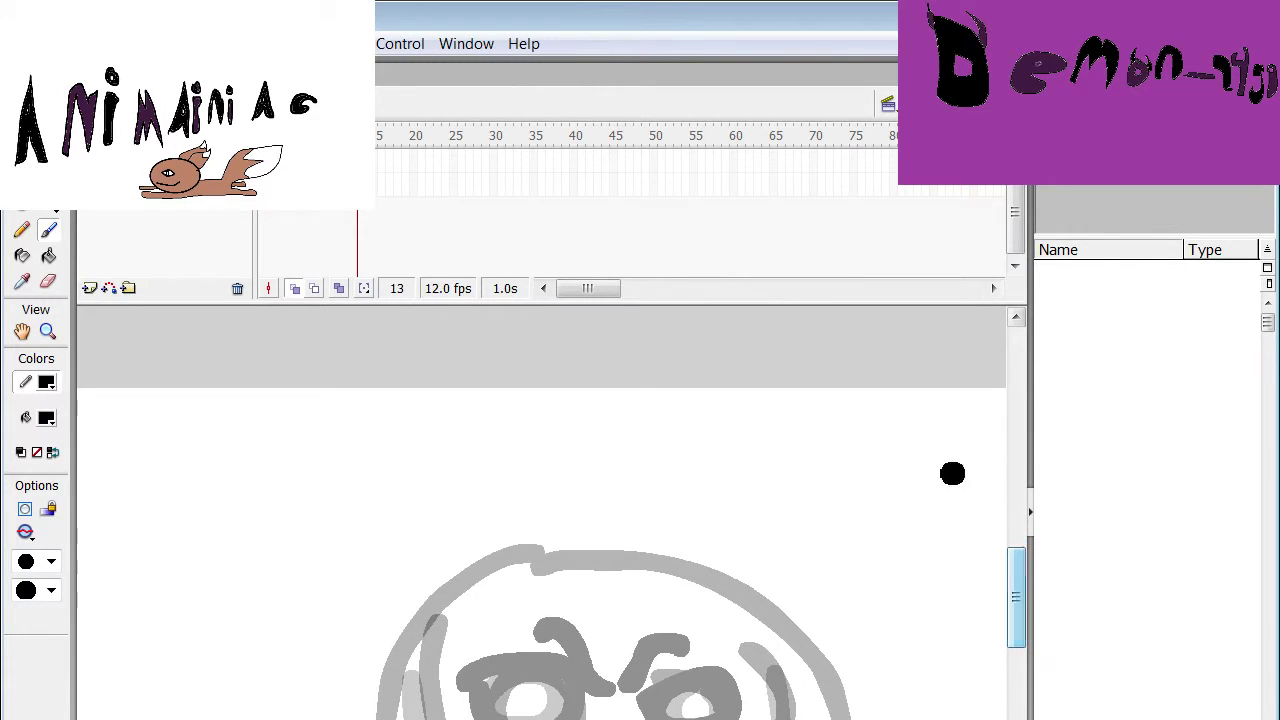
Brush a side-view head with a teardrop eye, pupil and wide mouth at the stage's upper right
mouse_move(909, 391)
left_mouse_down()
mouse_move(818, 487)
mouse_move(751, 623)
mouse_move(905, 719)
left_mouse_up()
left_click(907, 446)
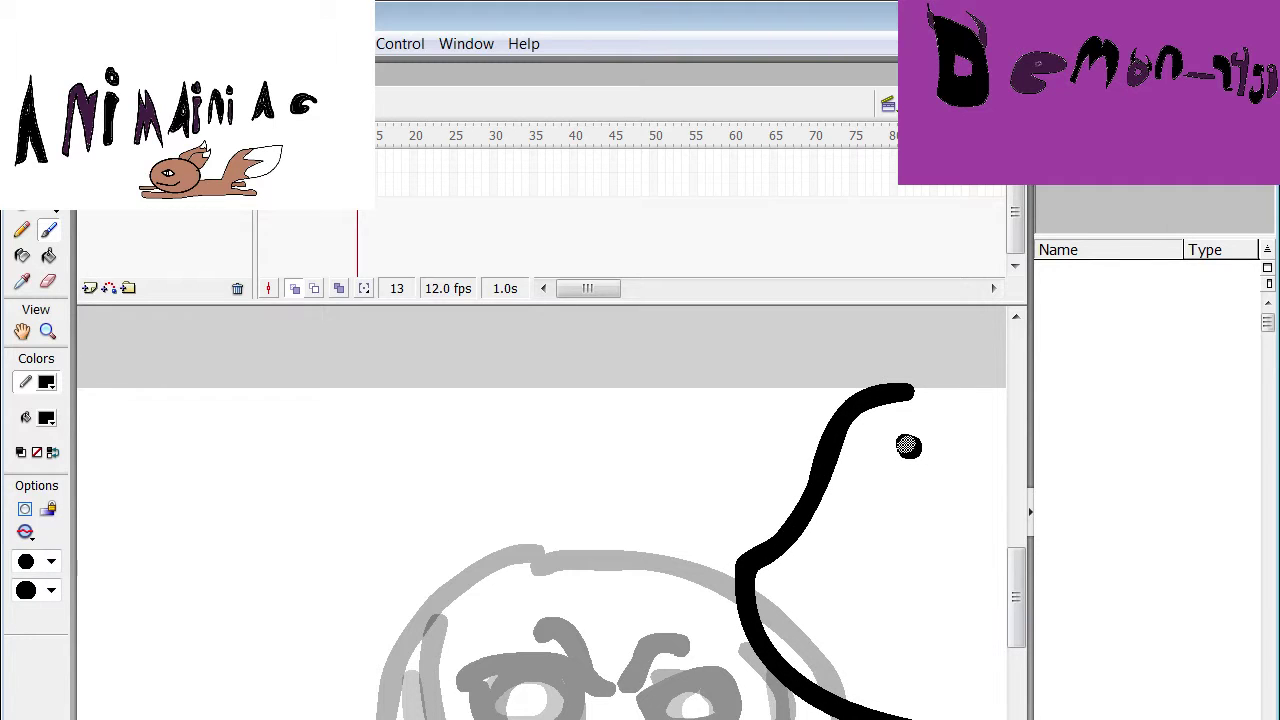
left_click_drag(907, 446, 908, 442)
left_click(854, 612)
mouse_move(854, 612)
left_mouse_down()
mouse_move(930, 655)
mouse_move(835, 615)
left_mouse_up()
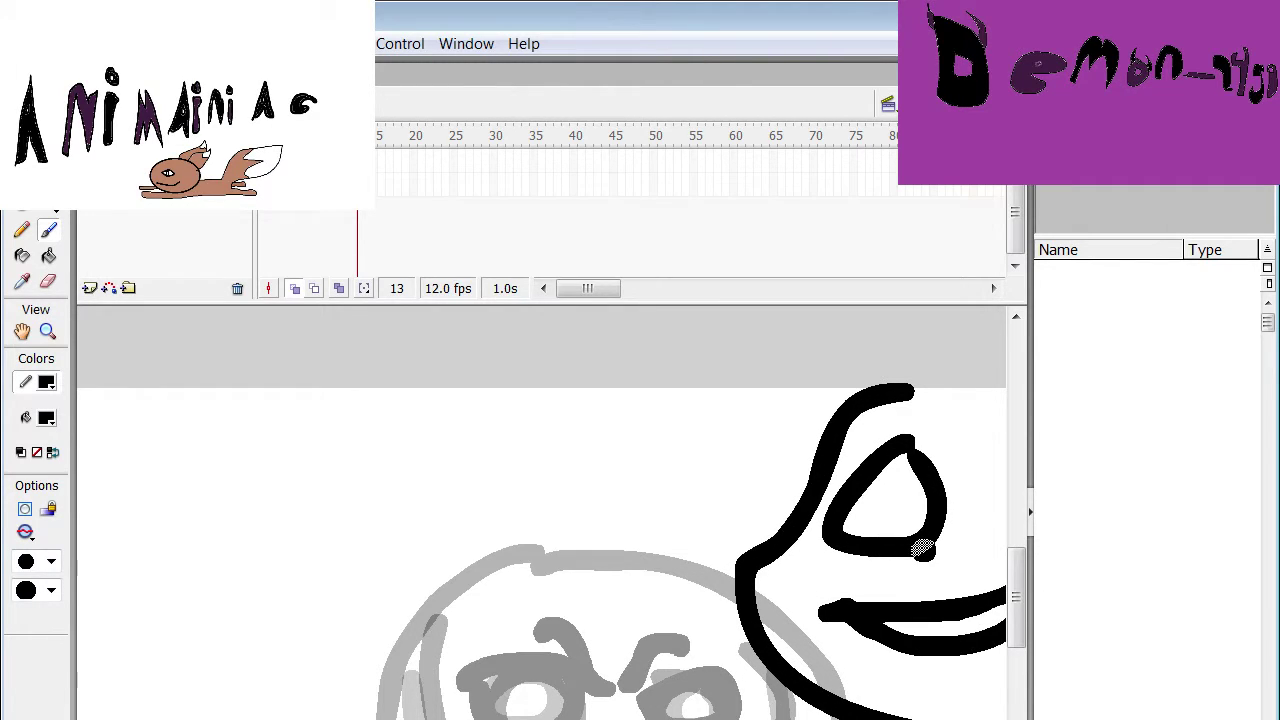
left_click_drag(920, 540, 900, 515)
scroll(540, 550, "right", 5)
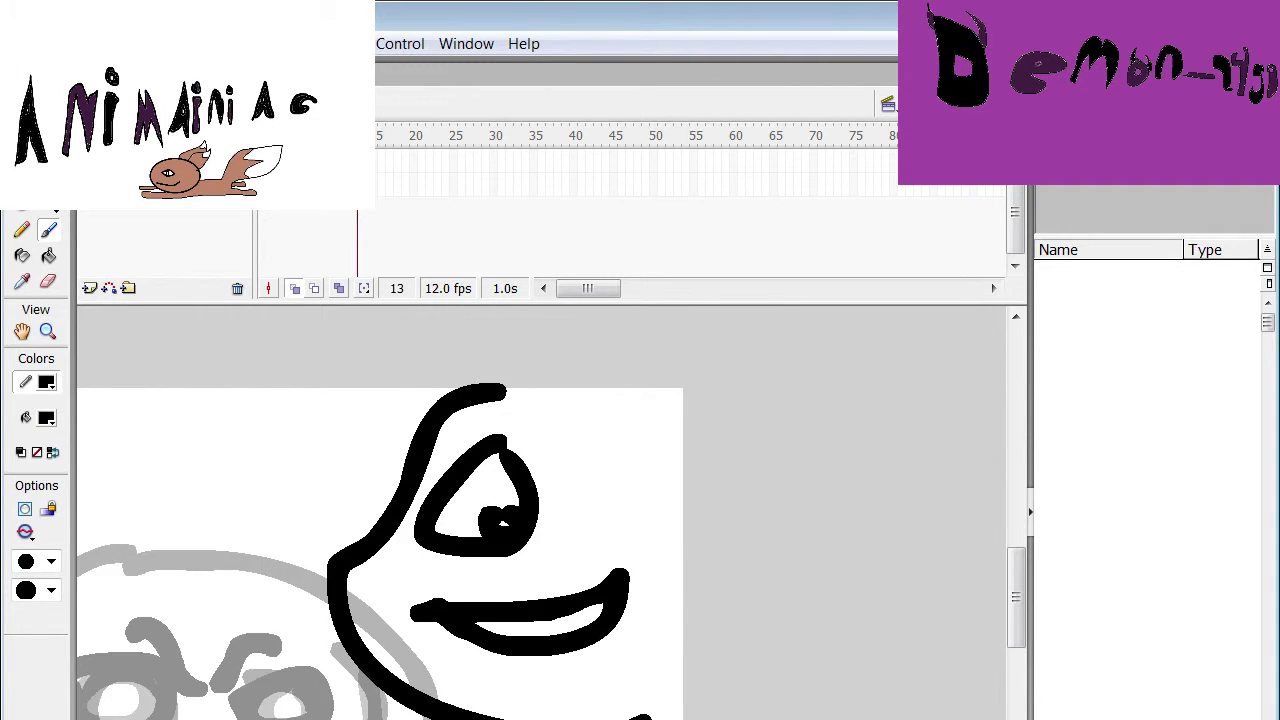
scroll(540, 550, "left", 6)
left_click_drag(1015, 600, 1020, 634)
key(".")
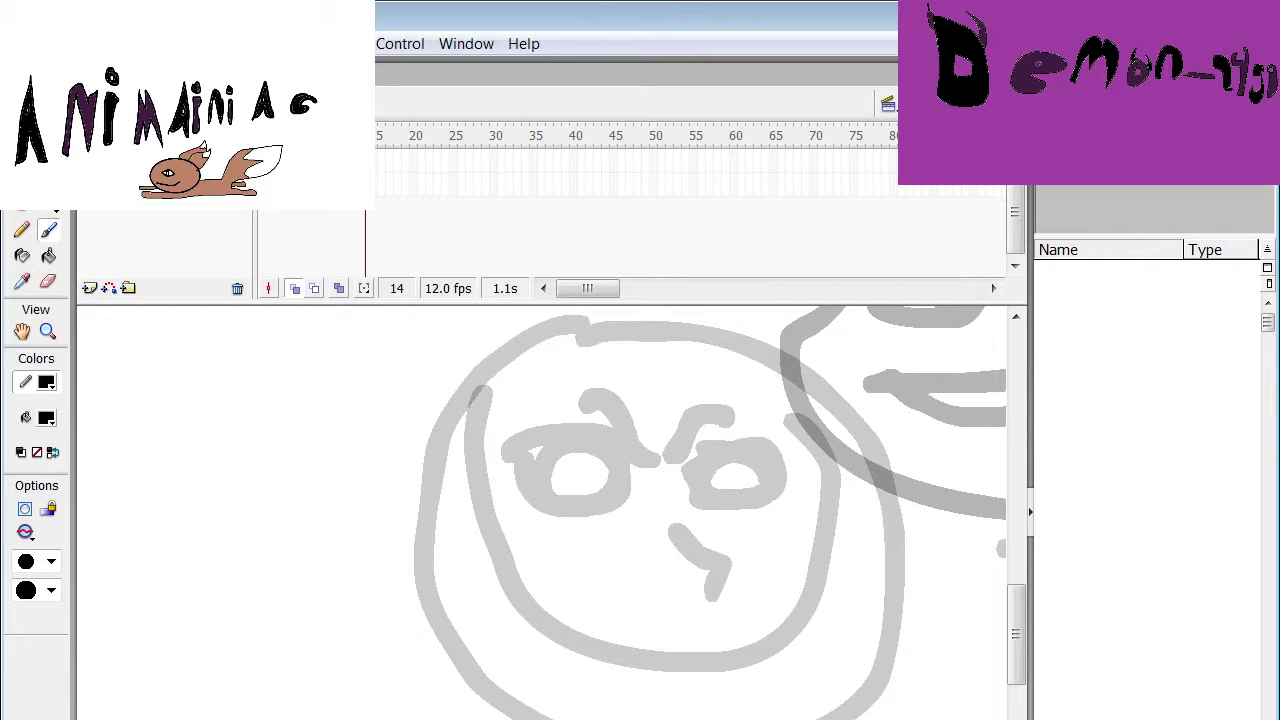
On frame 14, brush a rounder head with a spiral eye and a hooked mouth
mouse_move(1020, 646)
left_mouse_down()
mouse_move(1020, 686)
mouse_move(1026, 574)
mouse_move(1018, 630)
left_mouse_up()
scroll(541, 513, "right", 5)
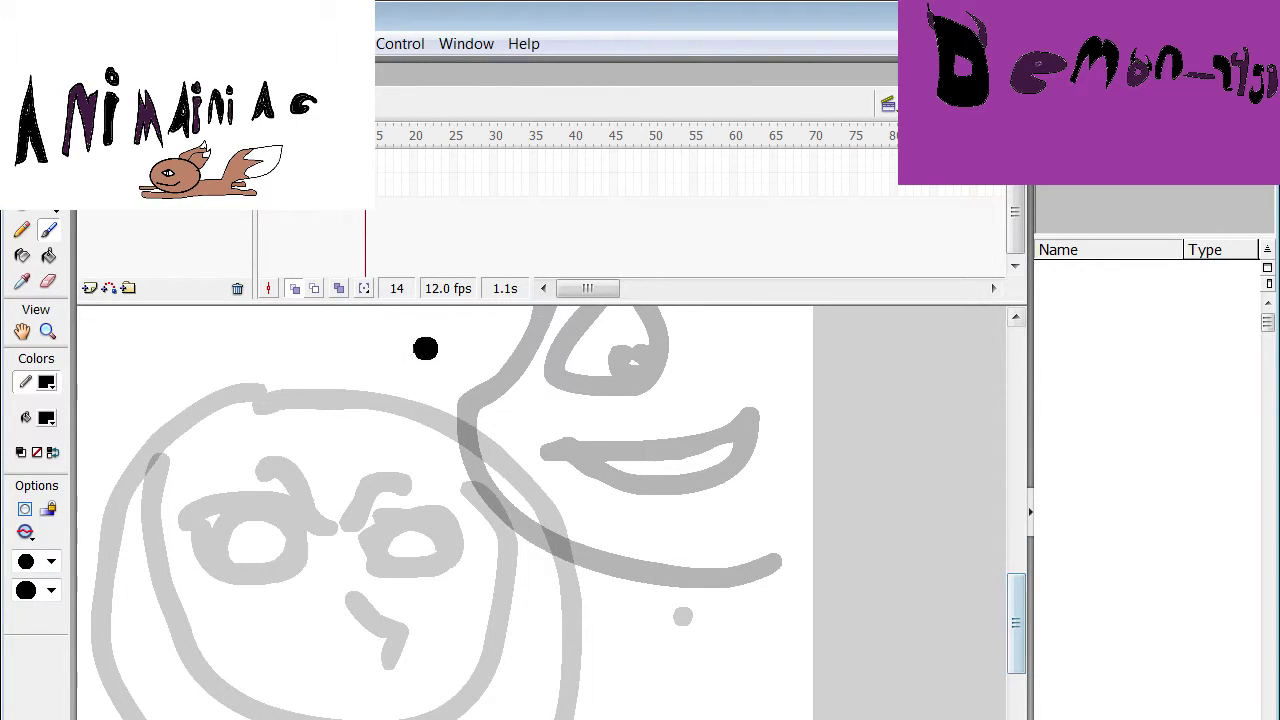
mouse_move(478, 366)
left_mouse_down()
mouse_move(393, 422)
mouse_move(305, 583)
mouse_move(485, 712)
mouse_move(634, 394)
mouse_move(475, 372)
left_mouse_up()
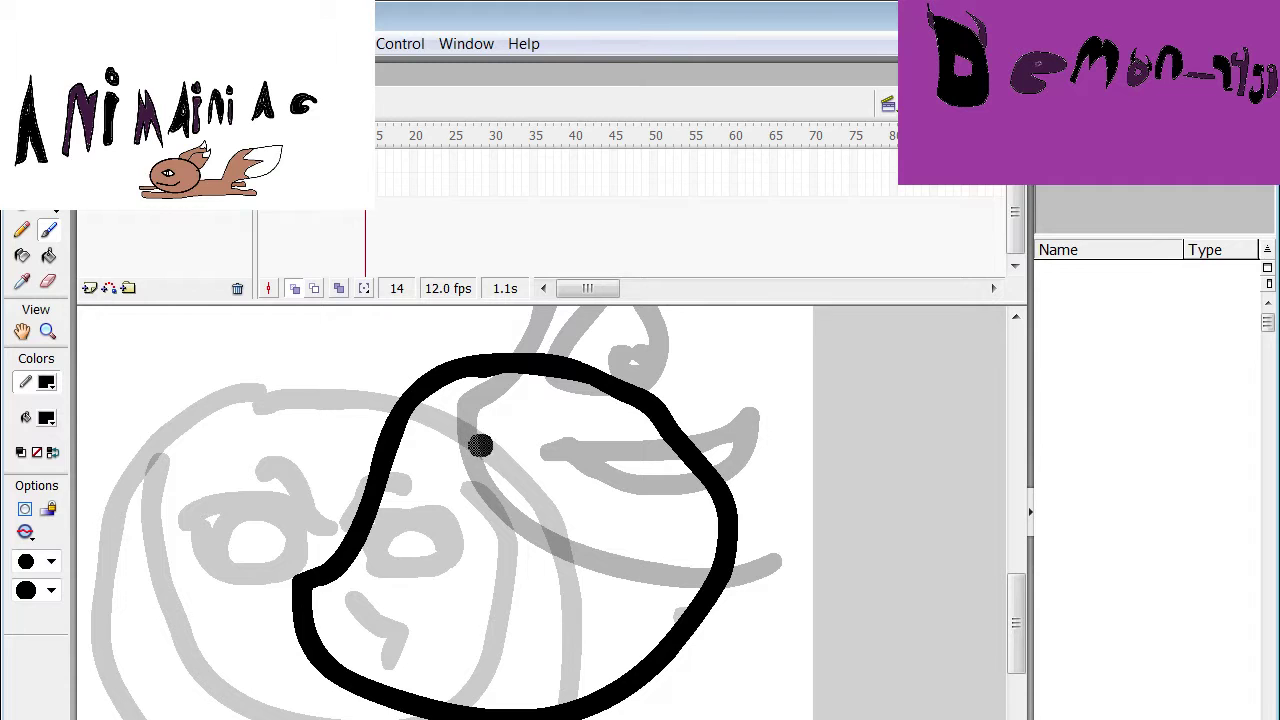
mouse_move(508, 428)
left_mouse_down()
mouse_move(438, 488)
mouse_move(515, 525)
mouse_move(545, 496)
mouse_move(475, 426)
mouse_move(483, 474)
left_mouse_up()
mouse_move(383, 631)
left_mouse_down()
mouse_move(562, 603)
mouse_move(468, 675)
left_mouse_up()
left_click_drag(1014, 651, 1022, 665)
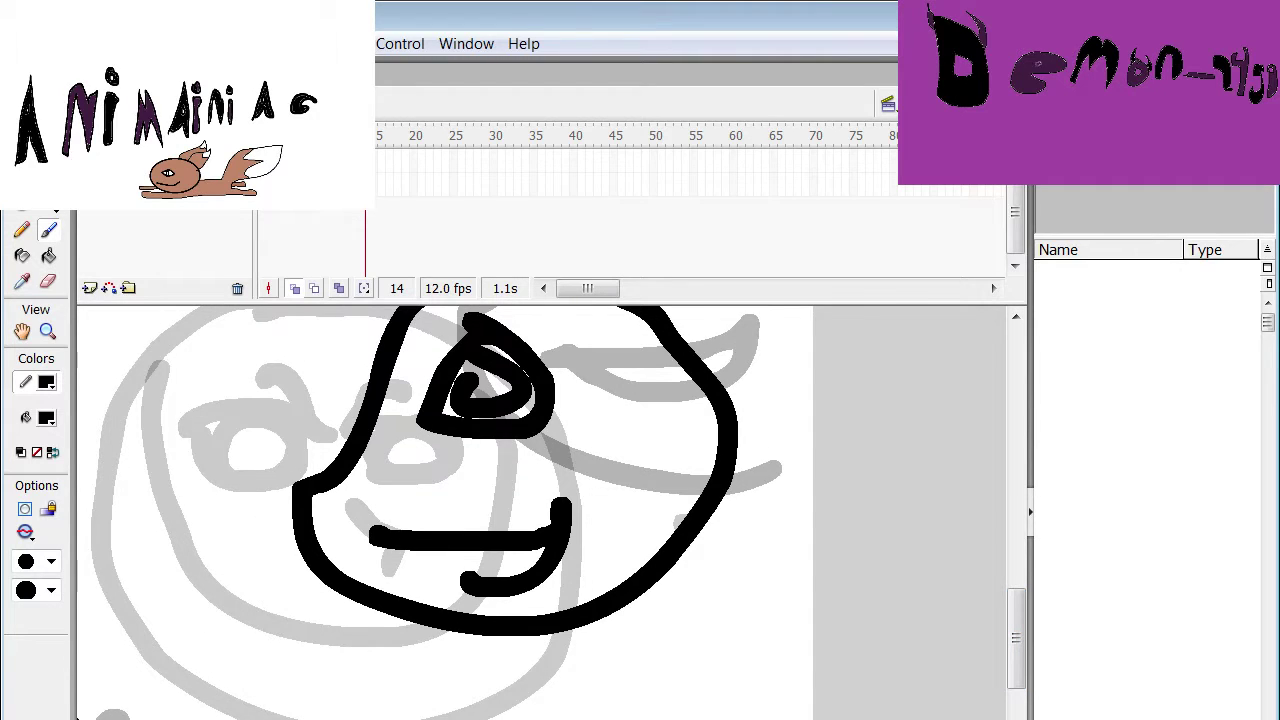
scroll(548, 513, "left", 3)
Add blank keyframes 15 and 16, brushing a stroke at the stage's bottom edge
key("F7")
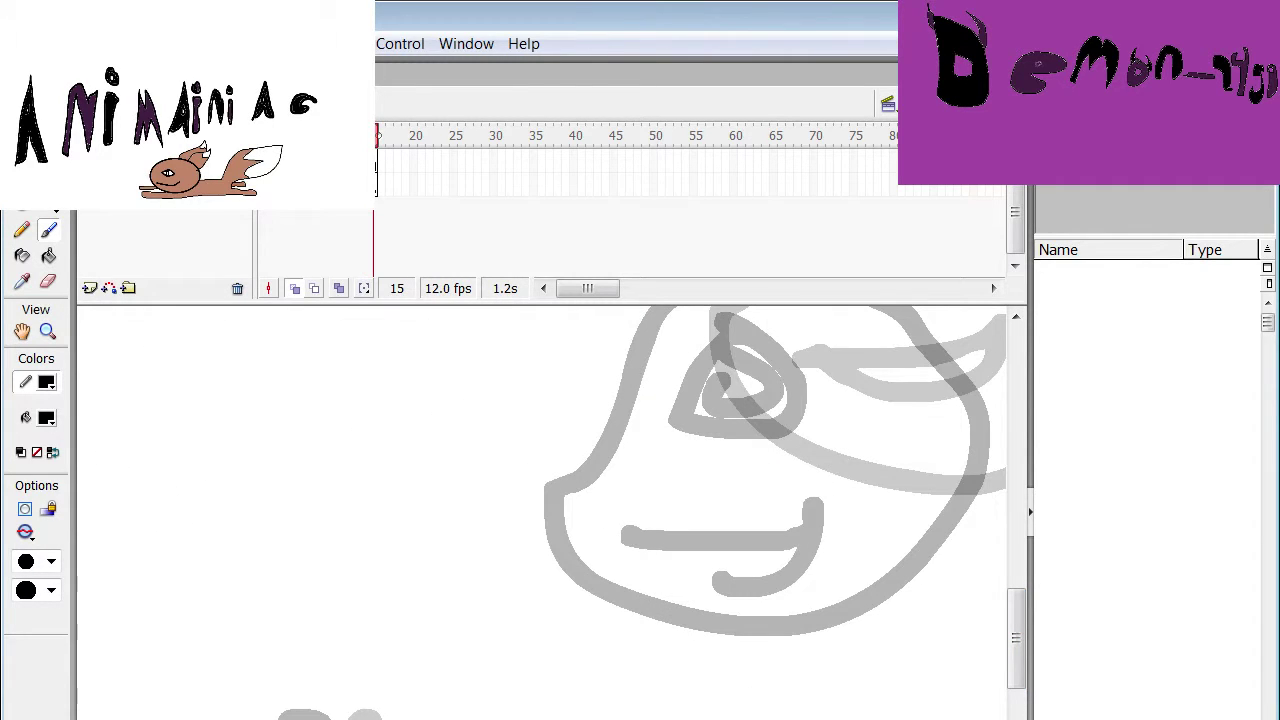
left_click_drag(255, 718, 214, 716)
key("F7")
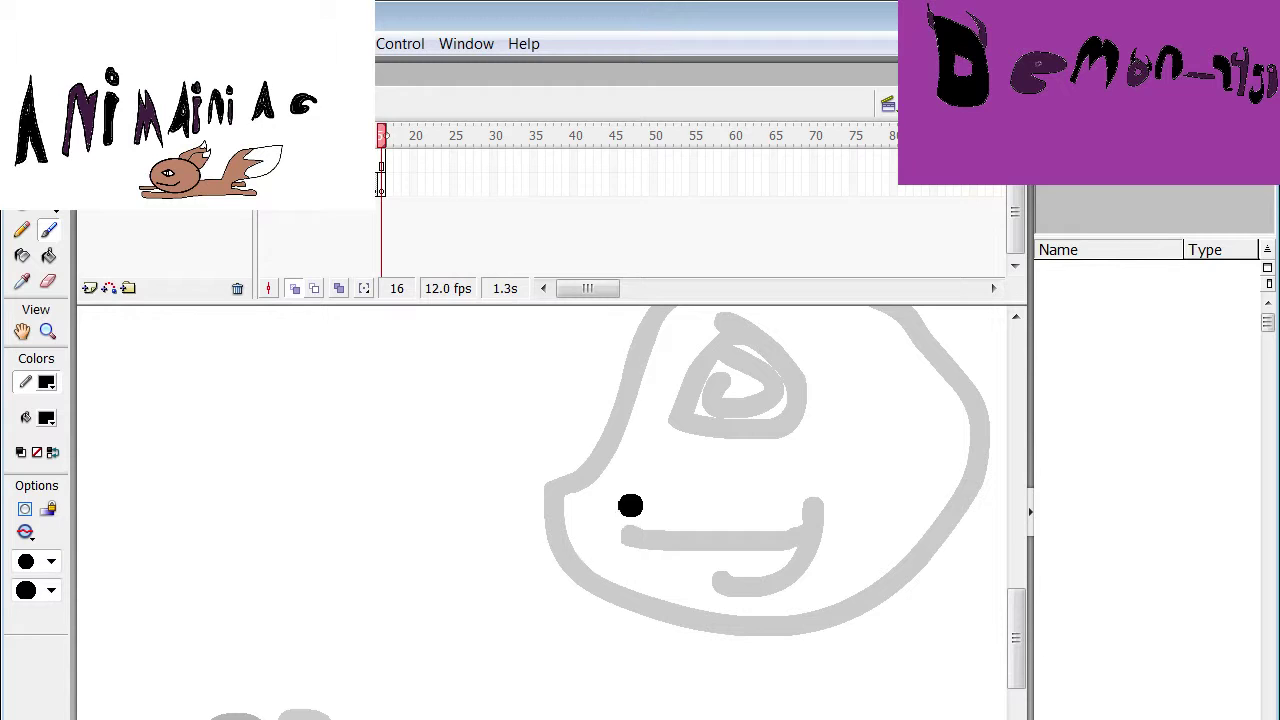
On frame 15, brush the larger head outline, almond eye and grinning mouth, then add frame 16
left_click(376, 136)
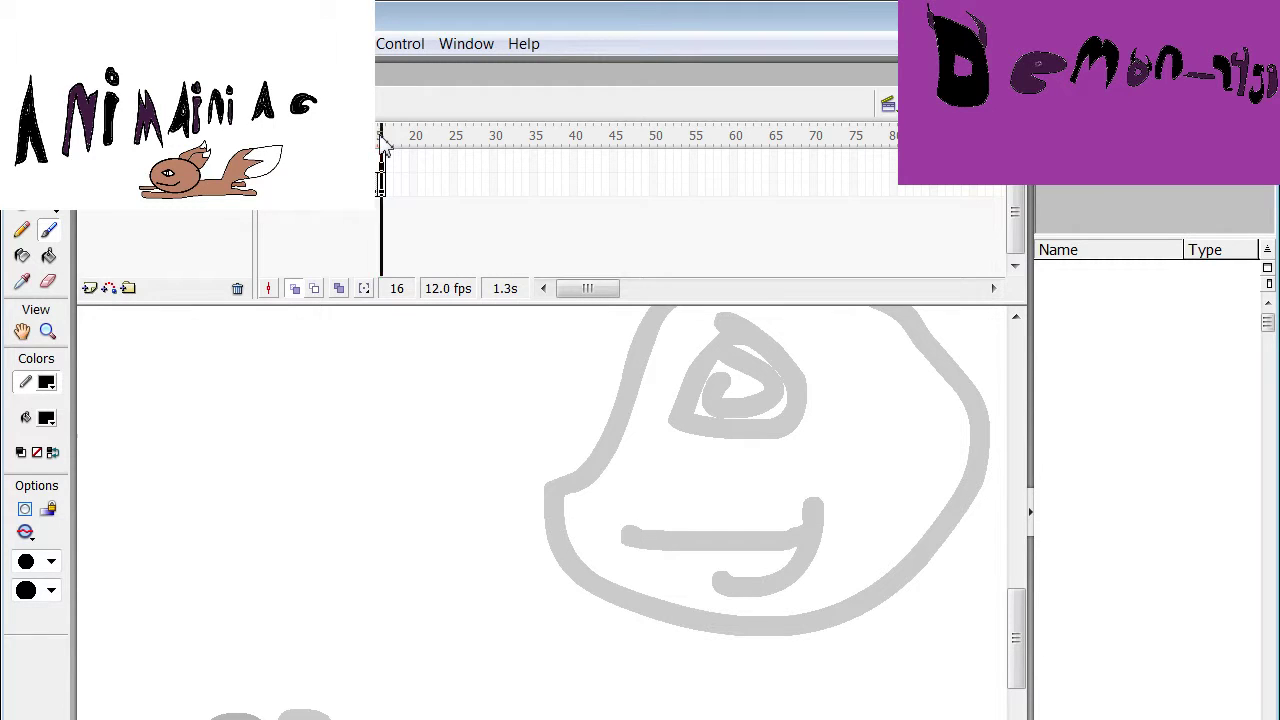
mouse_move(566, 420)
left_mouse_down()
mouse_move(488, 457)
mouse_move(418, 631)
mouse_move(424, 652)
mouse_move(745, 691)
mouse_move(837, 580)
mouse_move(574, 438)
mouse_move(534, 482)
mouse_move(620, 499)
mouse_move(549, 504)
mouse_move(579, 472)
mouse_move(574, 453)
mouse_move(638, 488)
left_mouse_up()
mouse_move(486, 586)
left_mouse_down()
mouse_move(615, 682)
mouse_move(448, 592)
left_mouse_up()
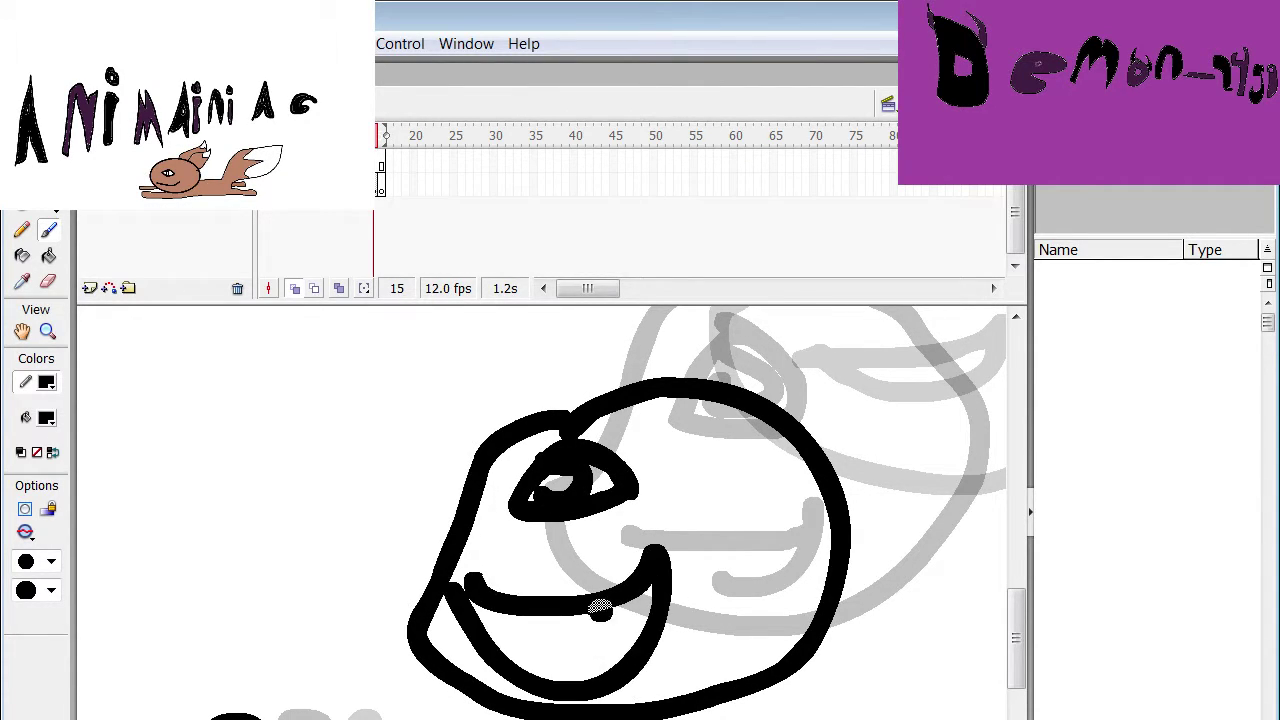
key("F7")
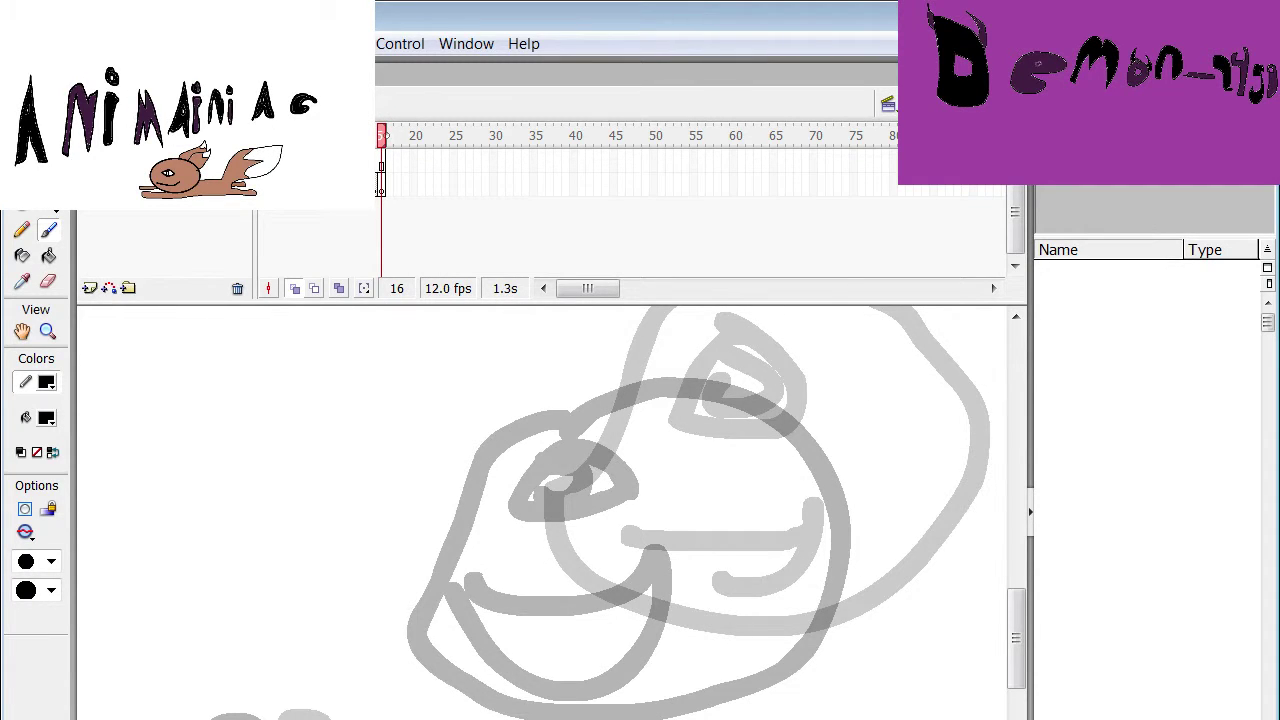
scroll(541, 513, "left", 3)
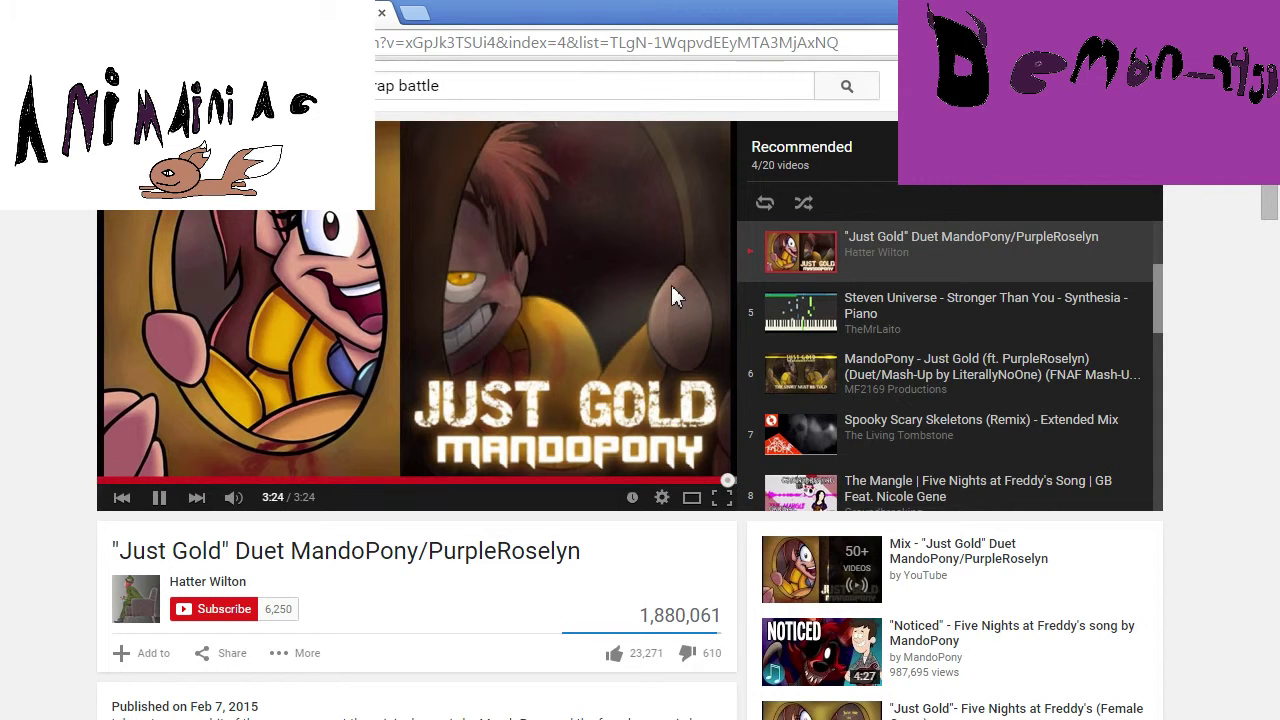
Play 'Steven Universe - Stronger Than You - Synthesia - Piano' next from the YouTube playlist
left_click(890, 320)
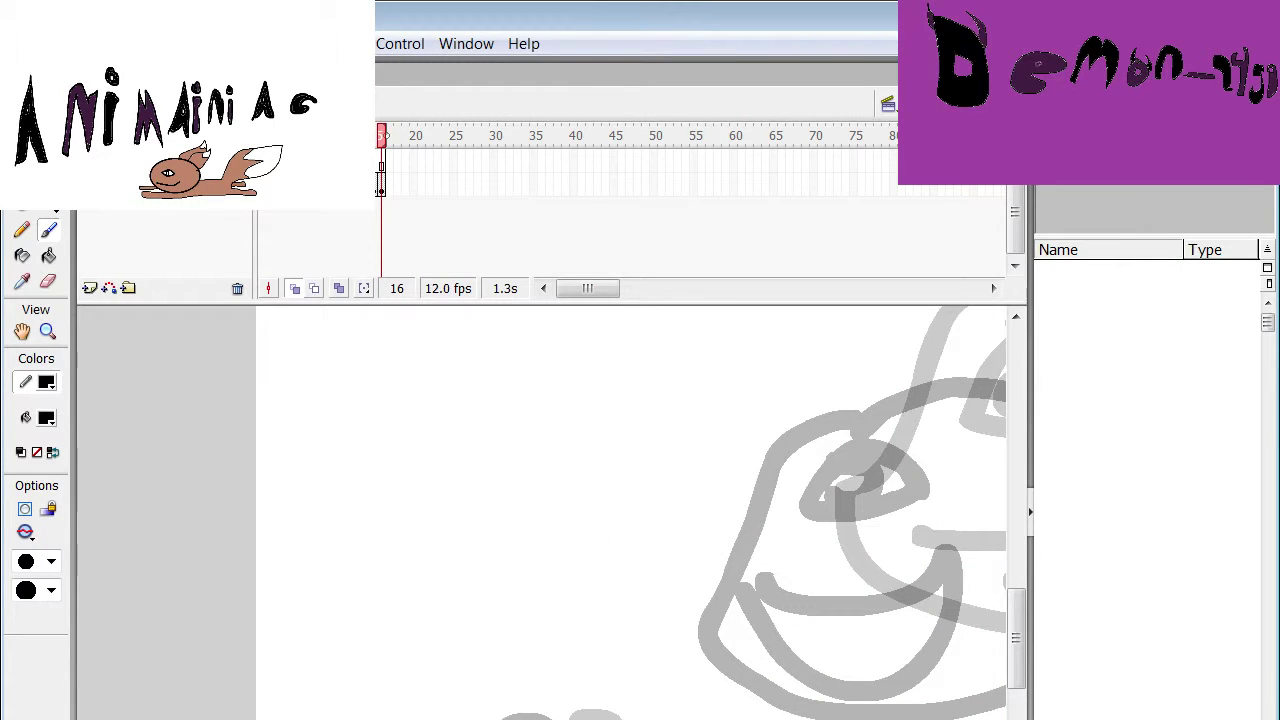
Brush the head arc and eye on frame 16 and a bottom stroke on frame 17, adding keyframes through 19
mouse_move(729, 577)
left_mouse_down()
mouse_move(652, 695)
mouse_move(874, 711)
mouse_move(684, 600)
left_mouse_up()
mouse_move(743, 630)
left_mouse_down()
mouse_move(730, 692)
mouse_move(736, 652)
mouse_move(745, 670)
mouse_move(712, 668)
left_mouse_up()
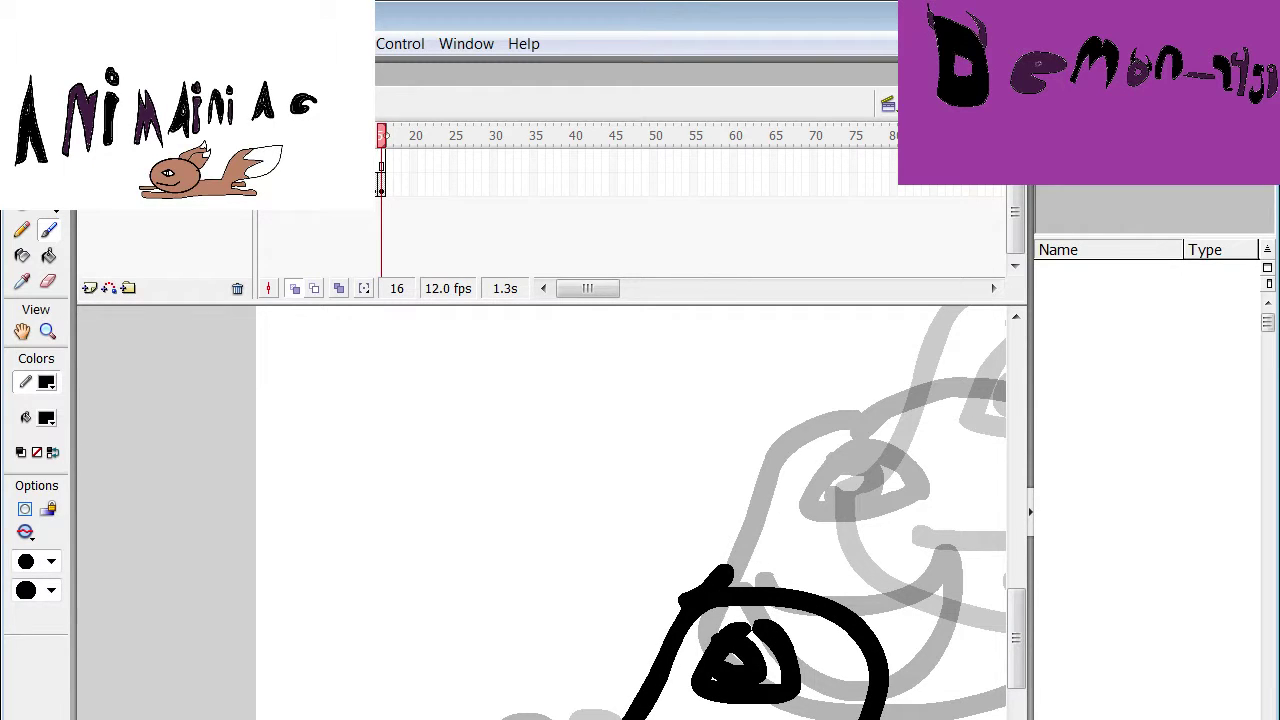
key("F7")
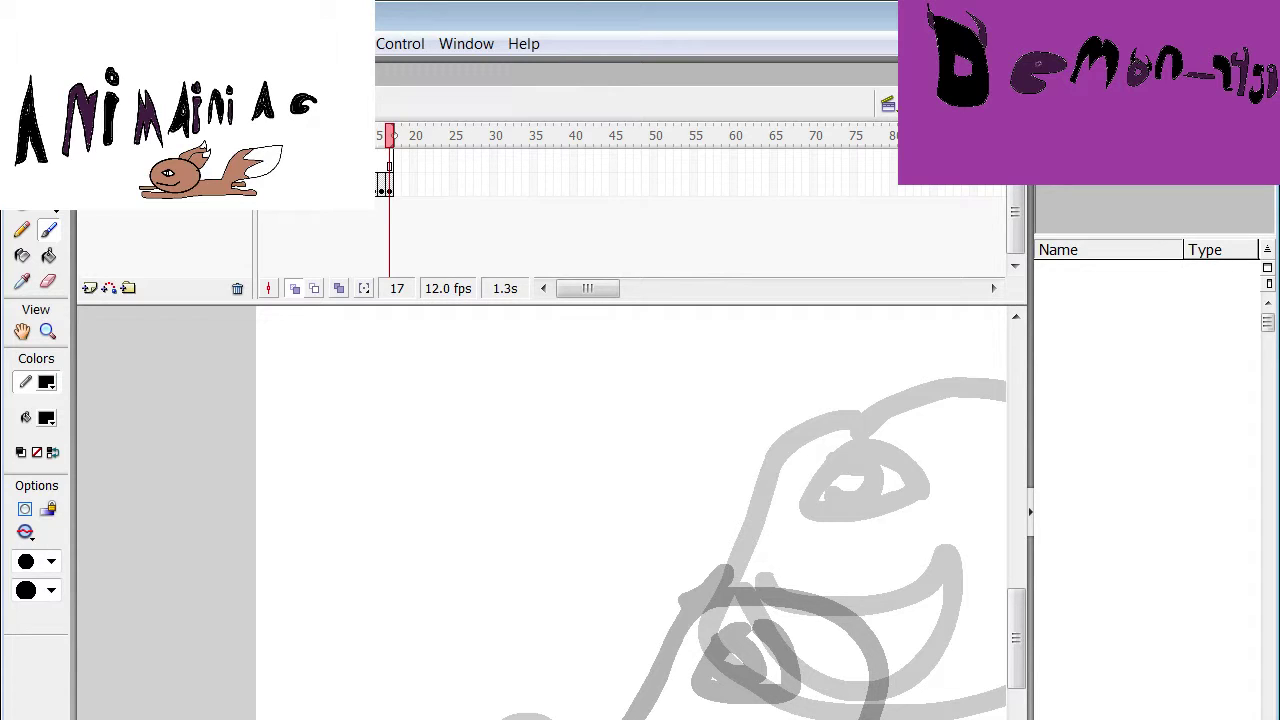
left_click_drag(556, 719, 512, 719)
key("F7")
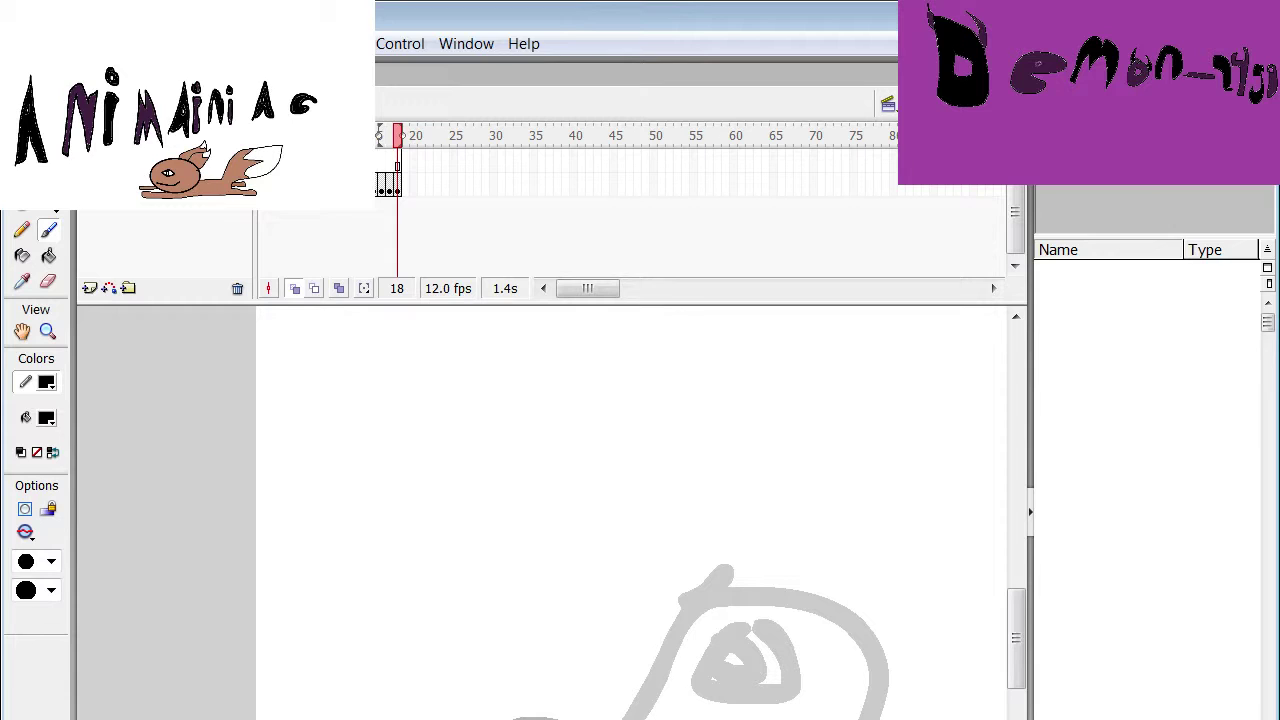
key("F7")
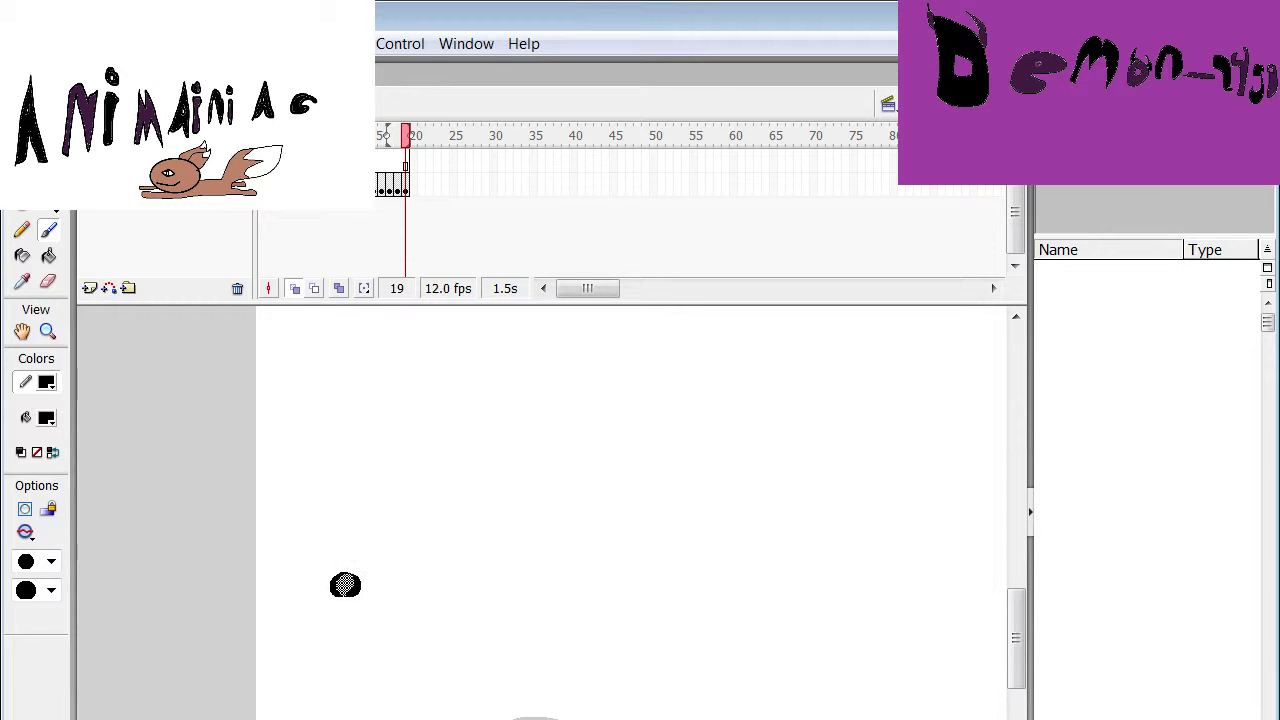
Brush a question mark with its dot on frame 19, hold it through frame 22, add empty frames 23–24
left_click_drag(335, 588, 362, 655)
left_click(358, 697)
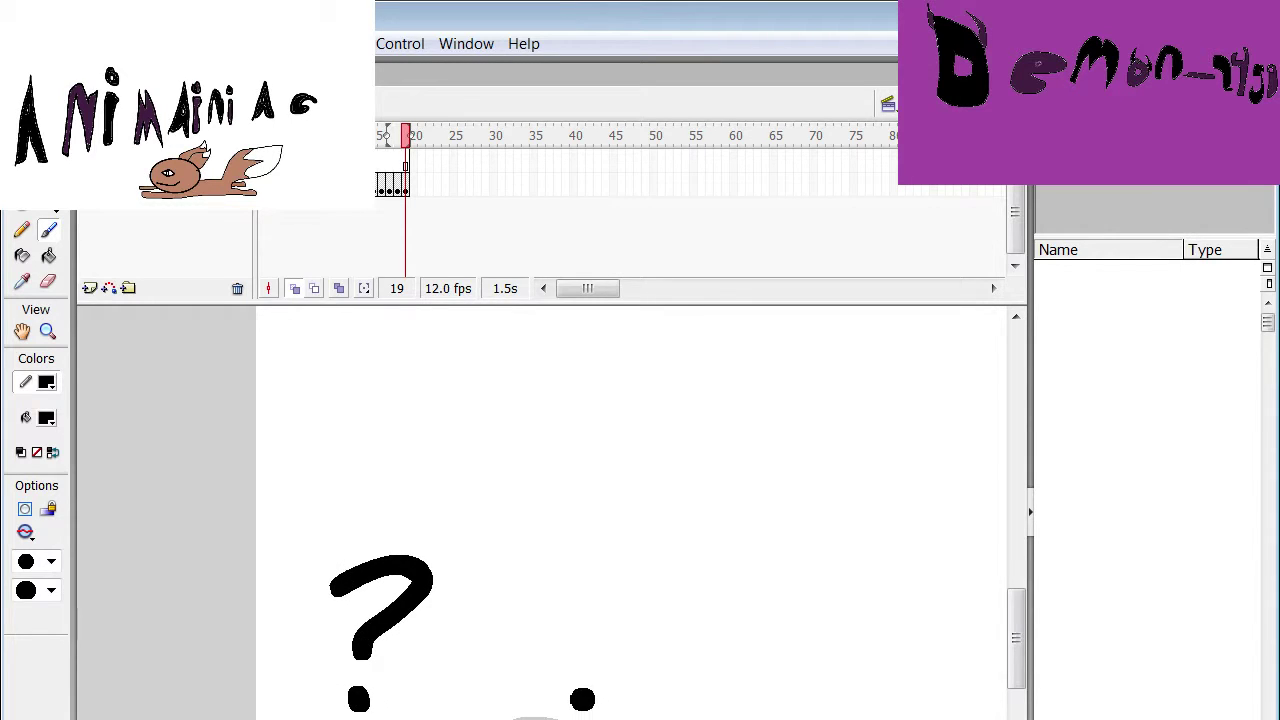
key("F6")
key("F6")
key("F6")
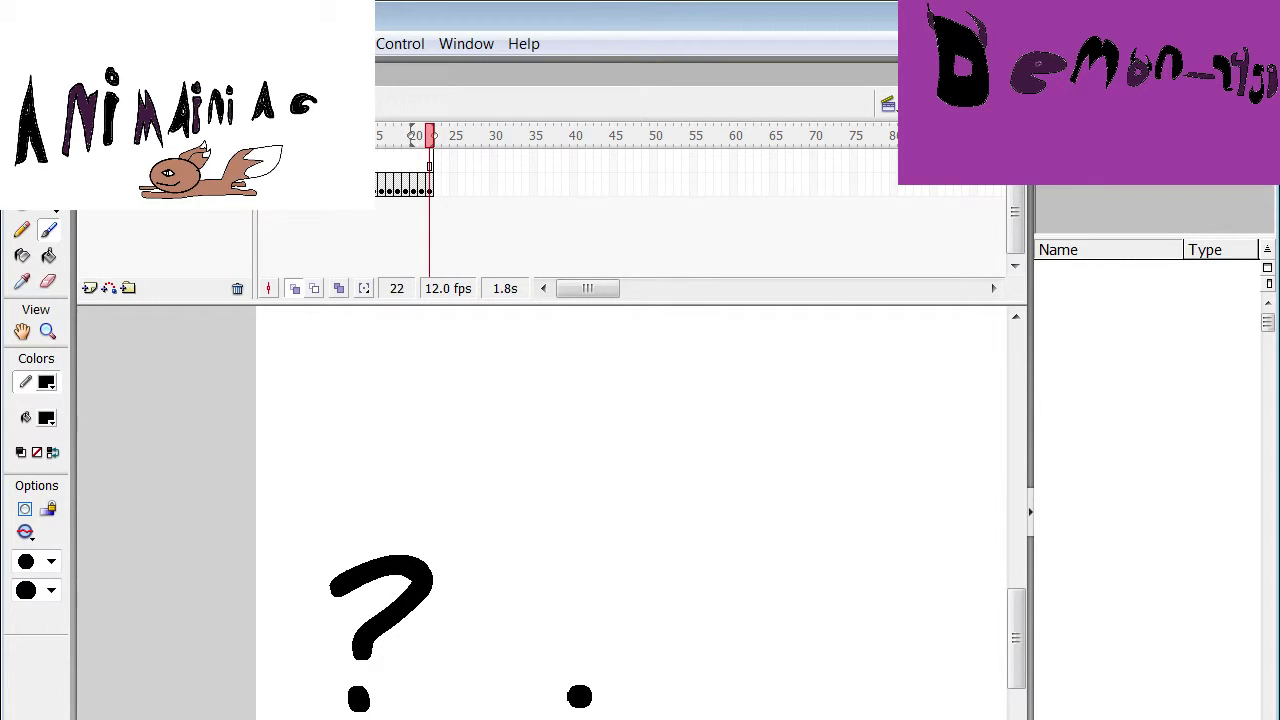
key("F7")
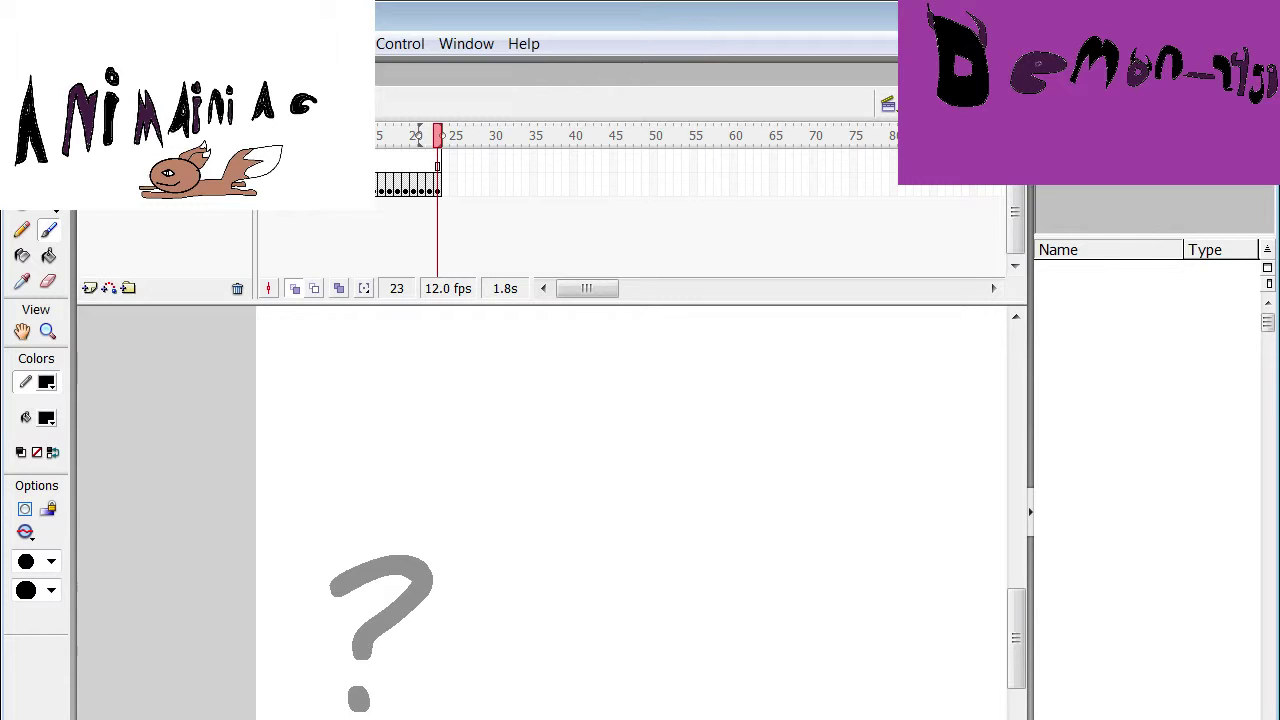
key("period")
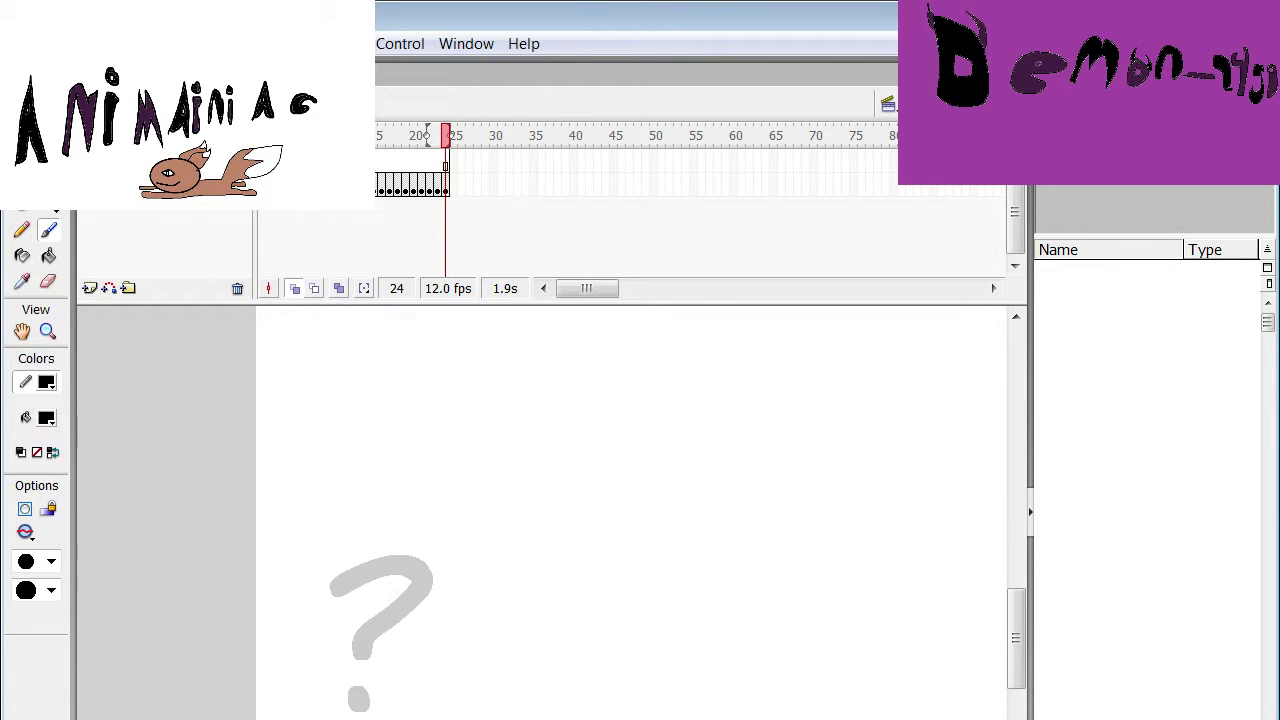
Browse the menu bar, looking through the editing commands
left_click(40, 44)
left_click(217, 246)
left_click(85, 44)
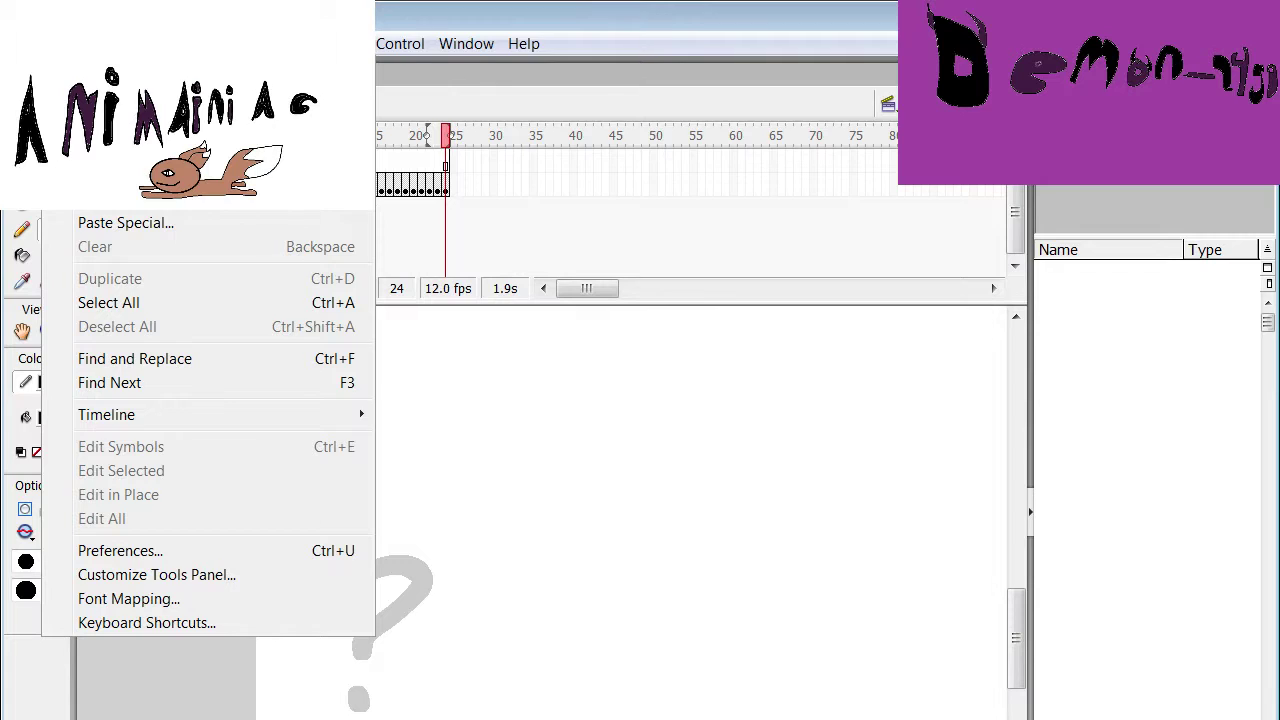
Dismiss the command list, review the question mark frames, and add an empty keyframe at 25
key("Escape")
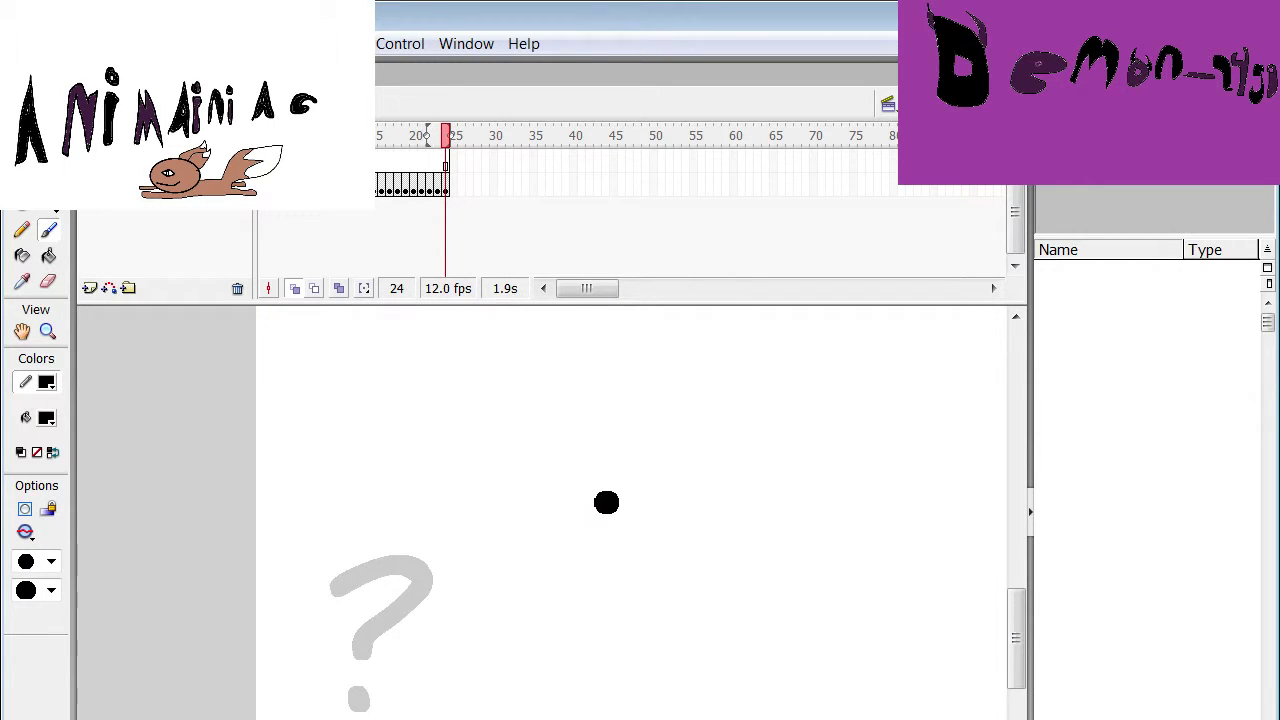
key("Return")
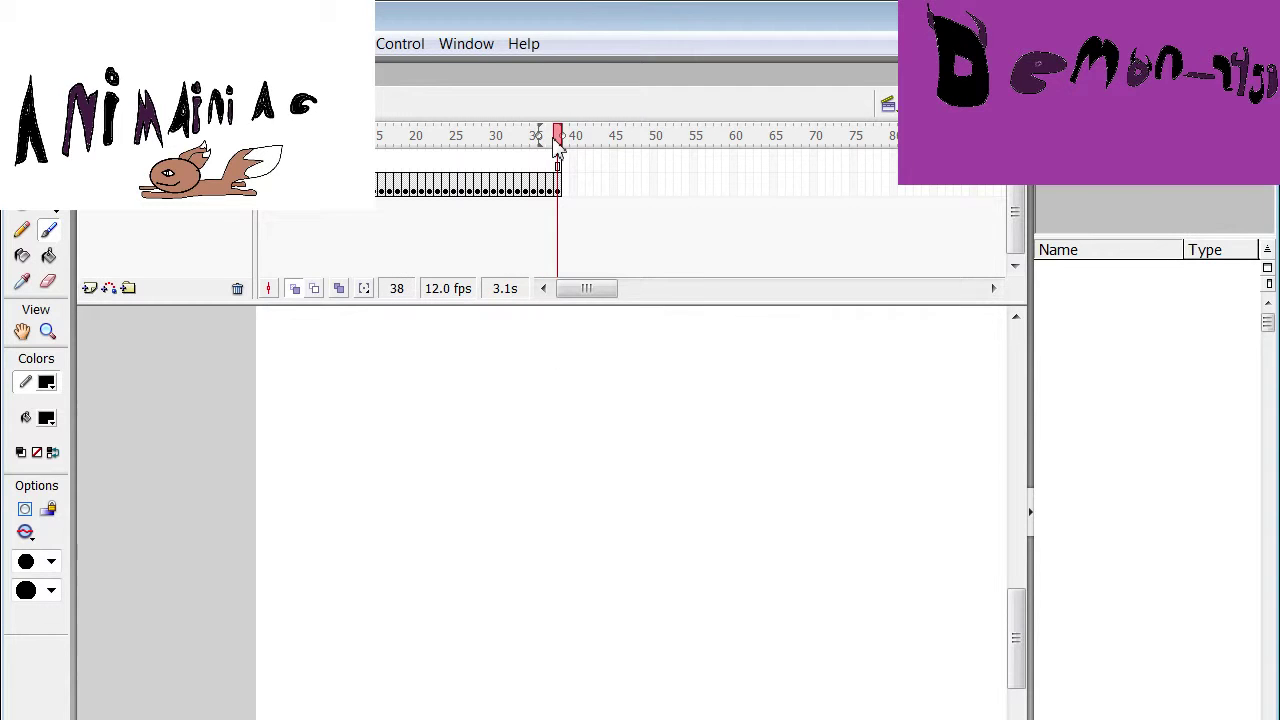
mouse_move(557, 145)
left_mouse_down()
mouse_move(410, 155)
mouse_move(448, 156)
left_mouse_up()
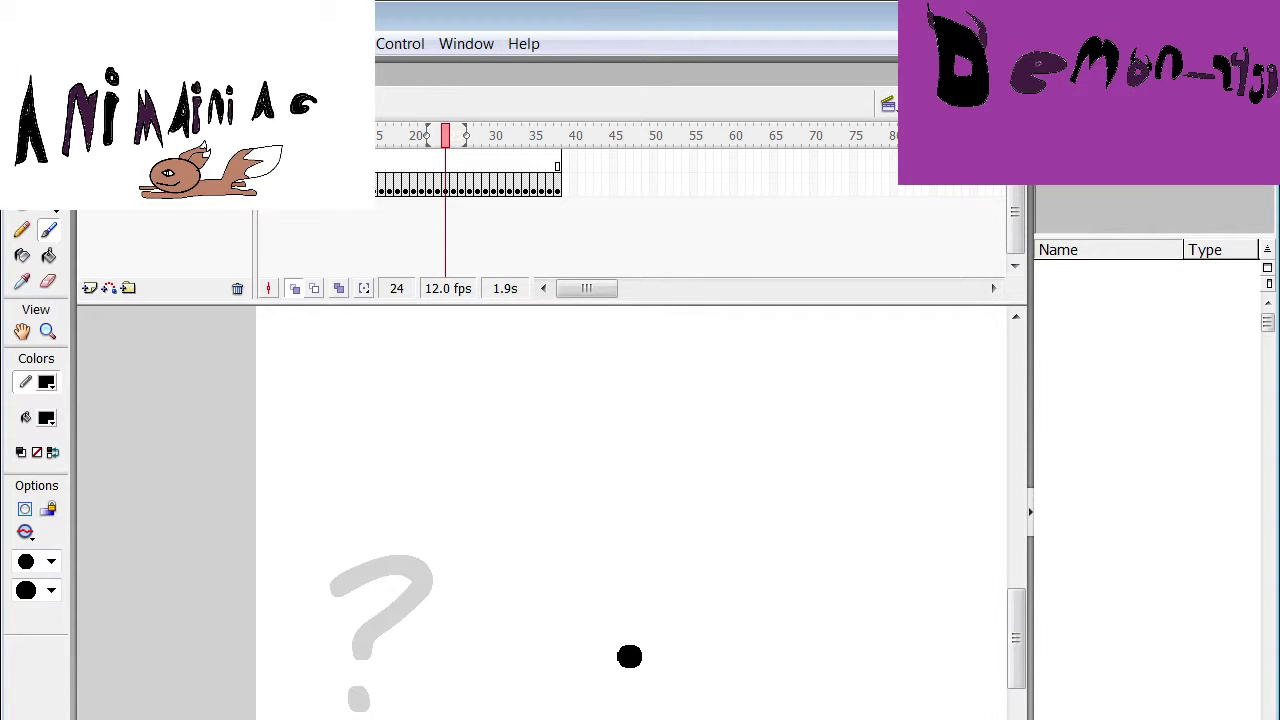
key("period")
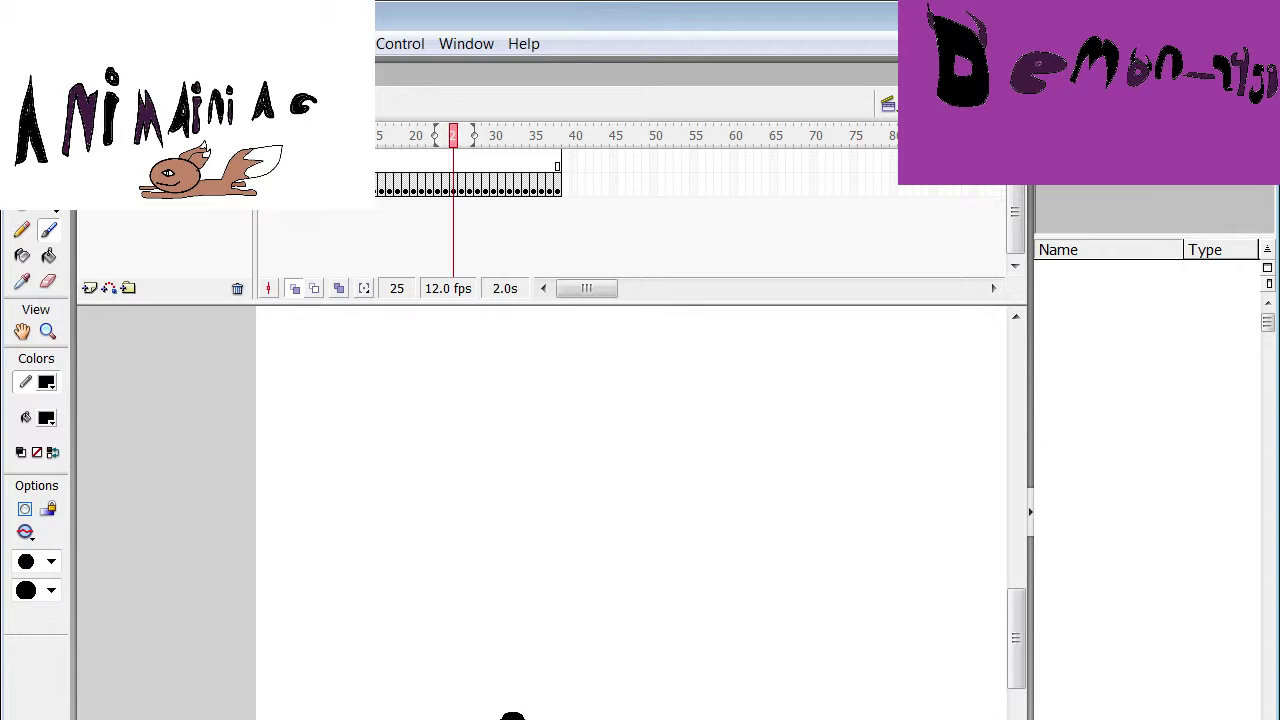
Paint the dot at the stage bottom, then squashed and stretched ovals on frames 27 and 28
left_click(505, 714)
key("period")
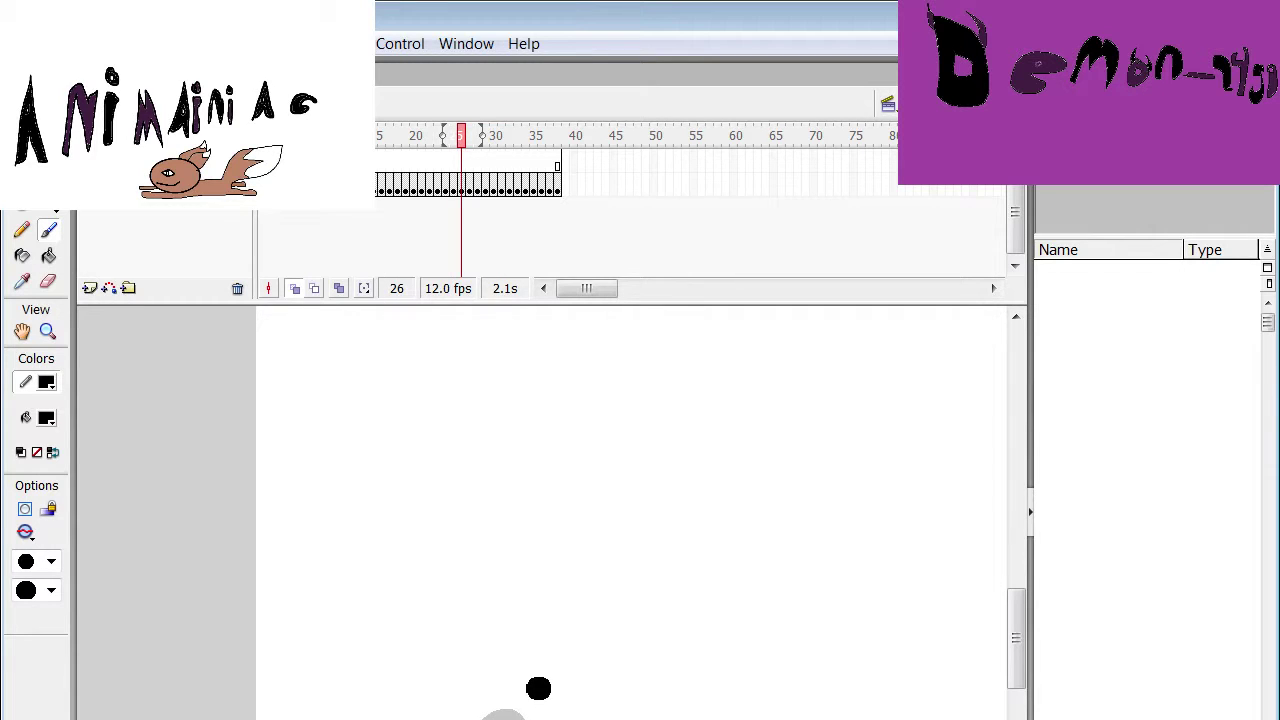
key("period")
mouse_move(566, 614)
left_mouse_down()
mouse_move(538, 662)
mouse_move(577, 606)
left_mouse_up()
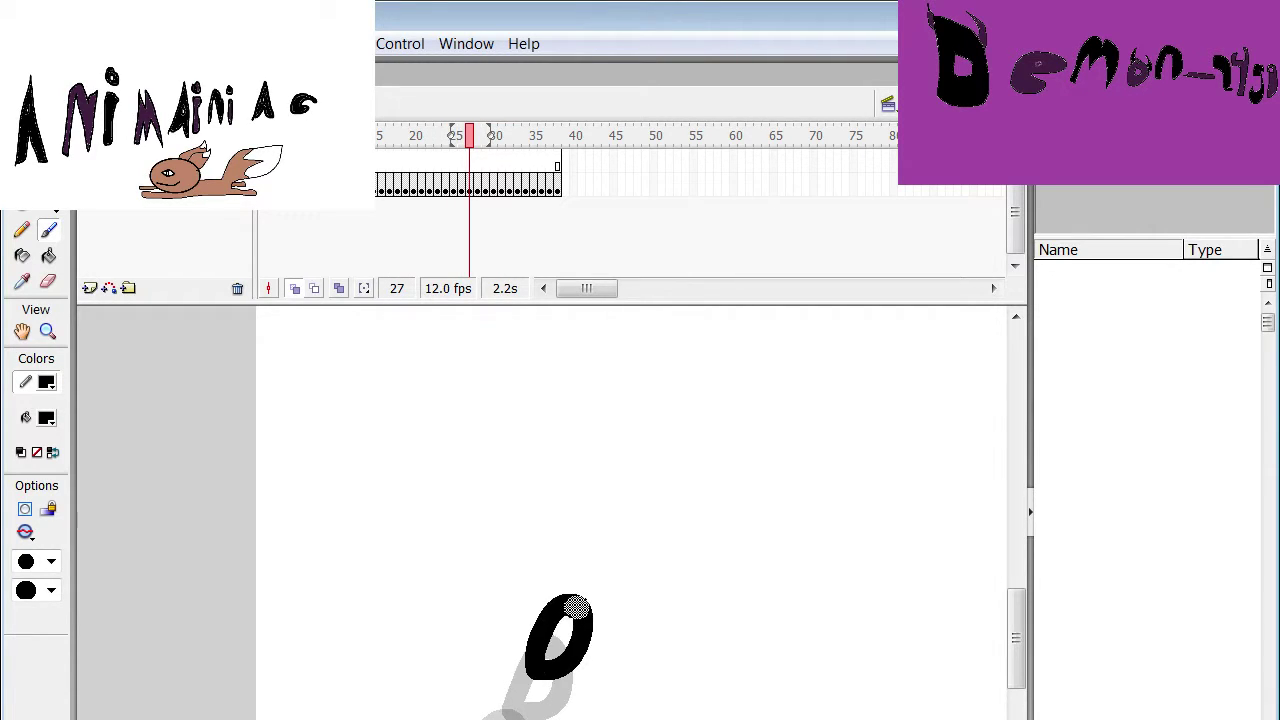
key("period")
left_click_drag(598, 550, 569, 606)
Paint the dot ovals rising higher on frames 30 through 33, advancing to frame 35
key("period")
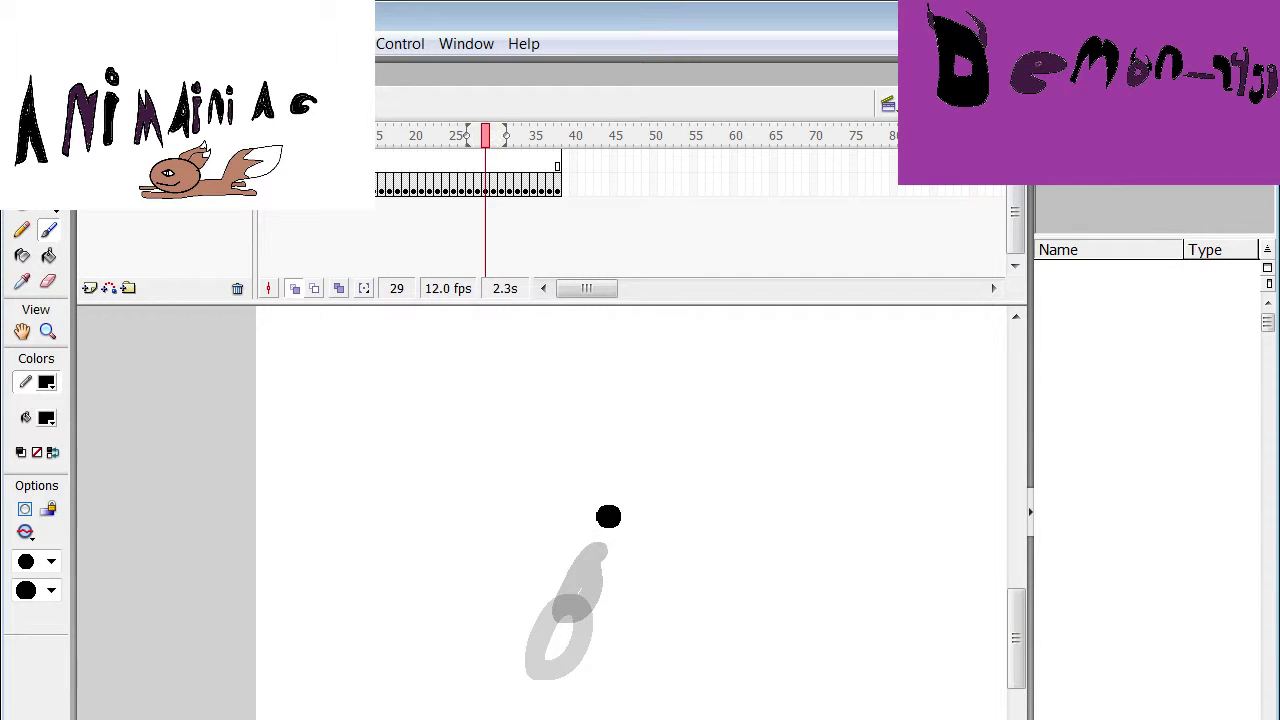
key("period")
mouse_move(636, 440)
left_mouse_down()
mouse_move(599, 518)
mouse_move(617, 515)
mouse_move(634, 442)
left_mouse_up()
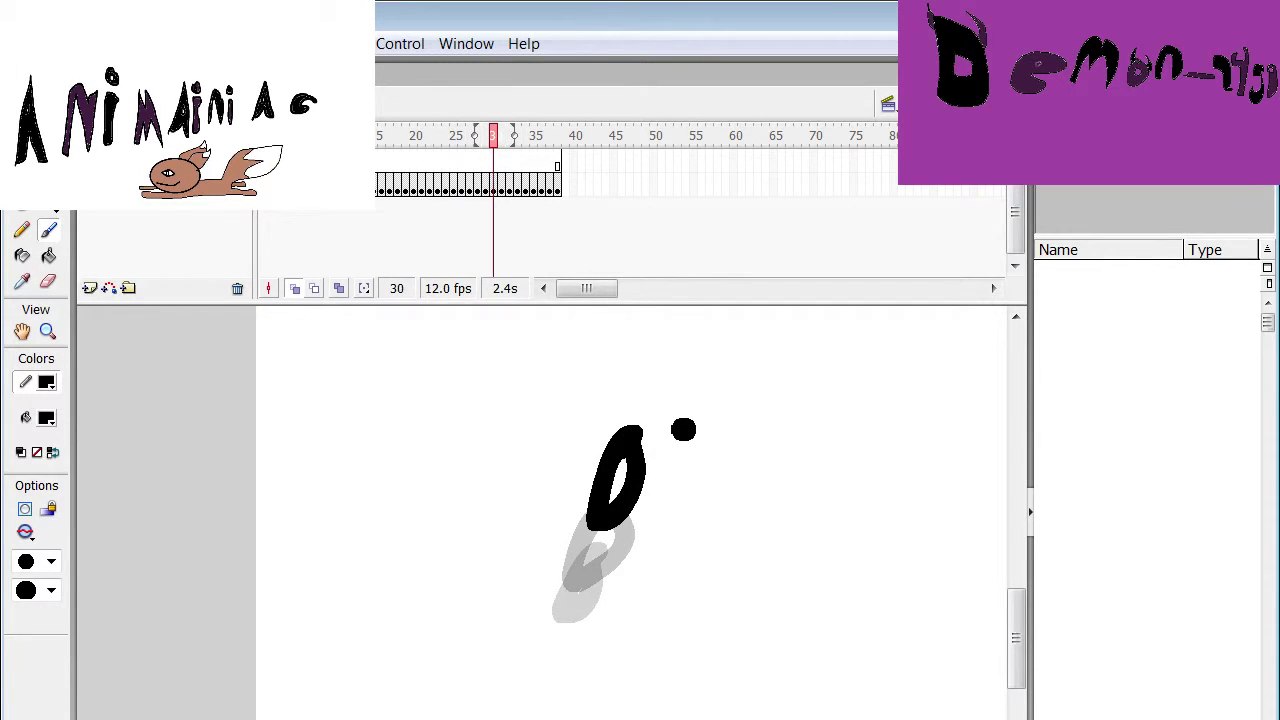
key("period")
mouse_move(648, 394)
left_mouse_down()
mouse_move(615, 452)
mouse_move(658, 398)
left_mouse_up()
key("period")
left_click_drag(663, 351, 655, 352)
key("period")
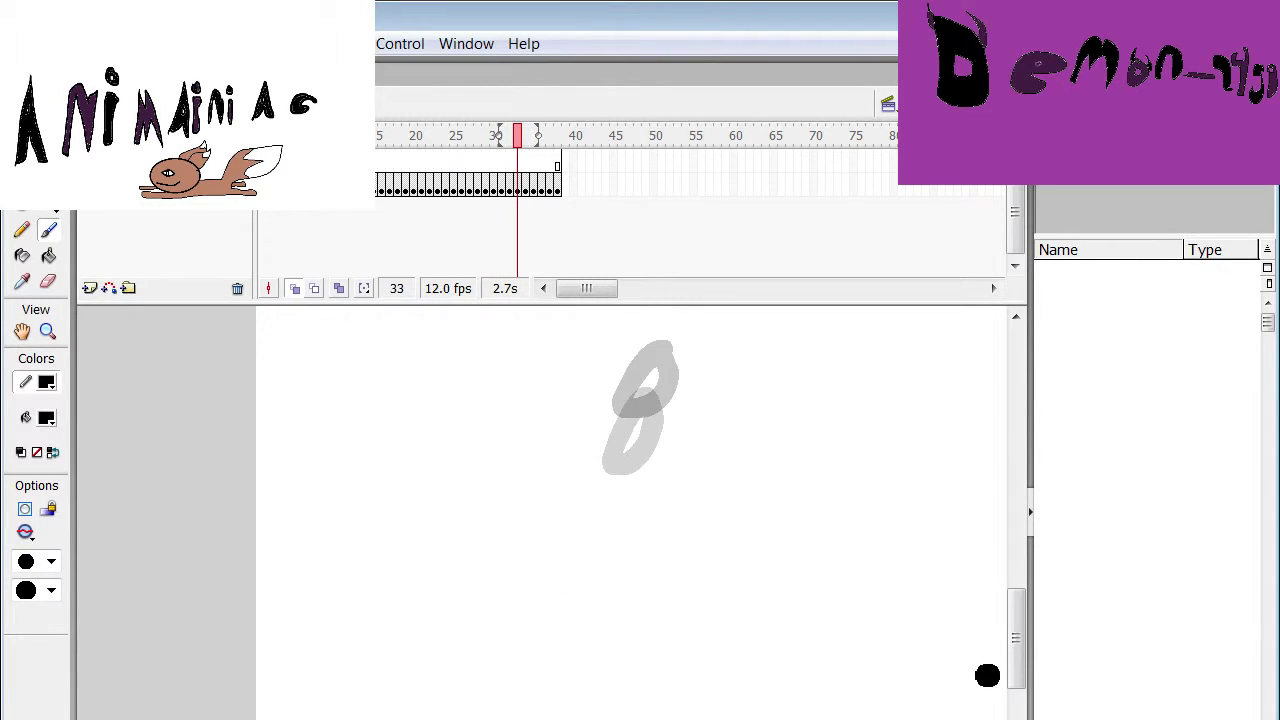
left_click_drag(1015, 648, 1016, 600)
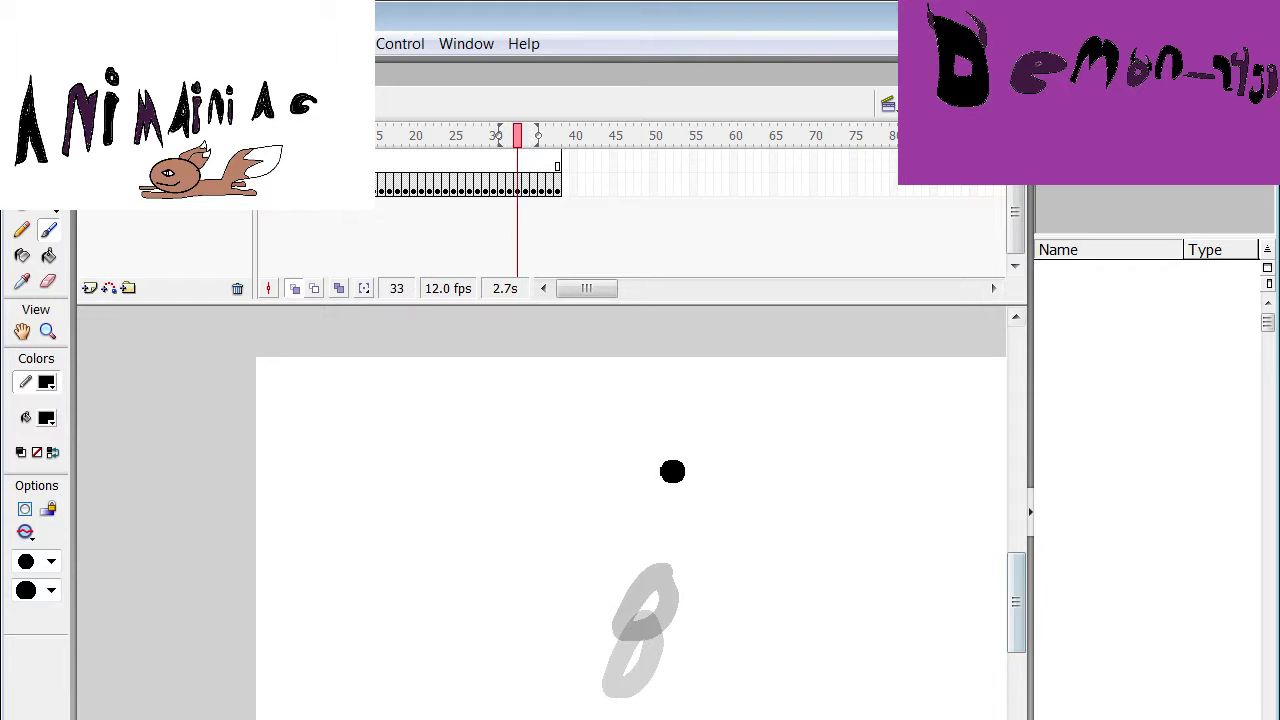
mouse_move(672, 466)
left_mouse_down()
mouse_move(655, 572)
mouse_move(680, 471)
mouse_move(712, 418)
mouse_move(737, 422)
mouse_move(752, 386)
mouse_move(737, 400)
mouse_move(786, 360)
mouse_move(751, 363)
mouse_move(749, 334)
mouse_move(775, 345)
left_mouse_up()
key("period")
key("period")
key("period")
key("period")
key("period")
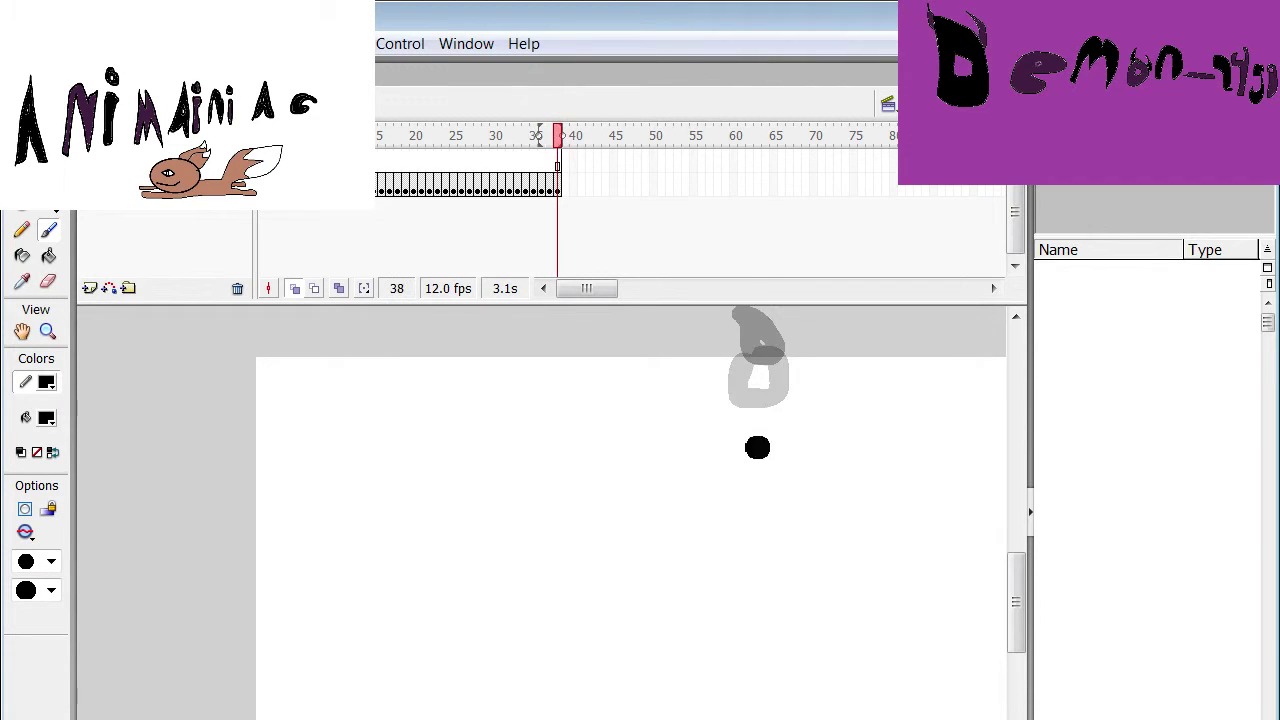
Play the animation, stop it at frame 26, and scrub back to frame 6
key("Return")
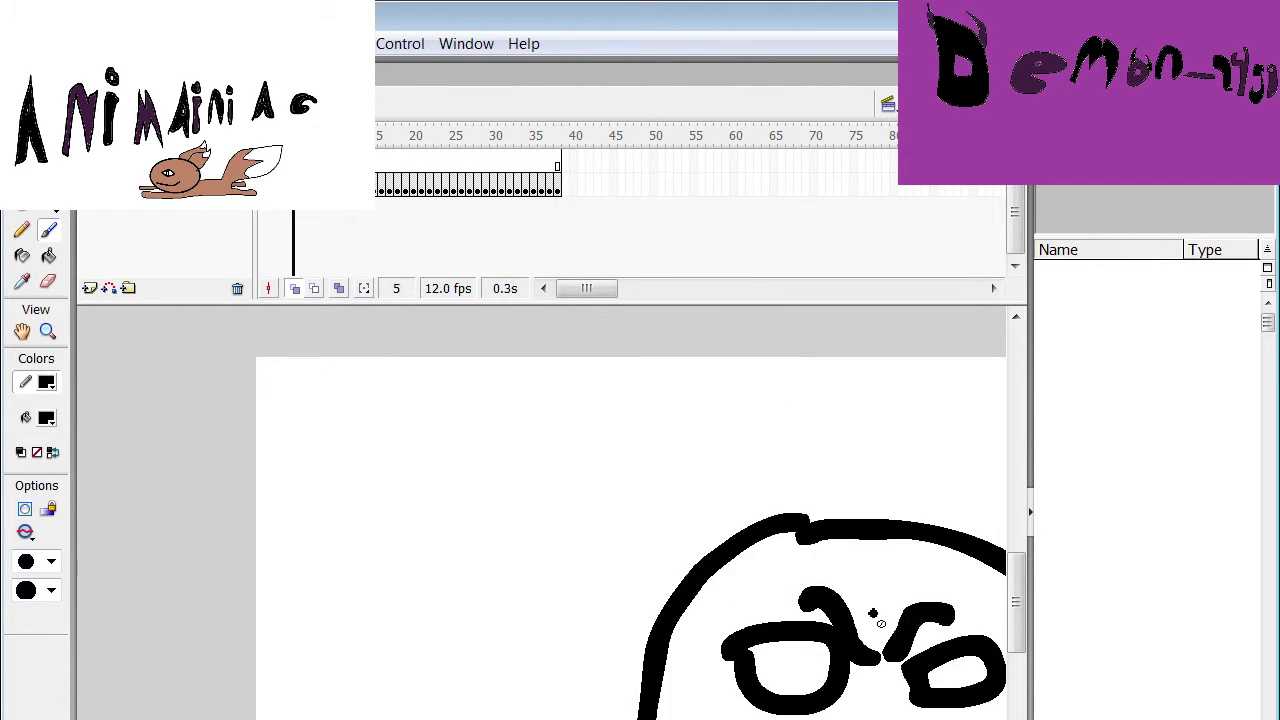
key("Return")
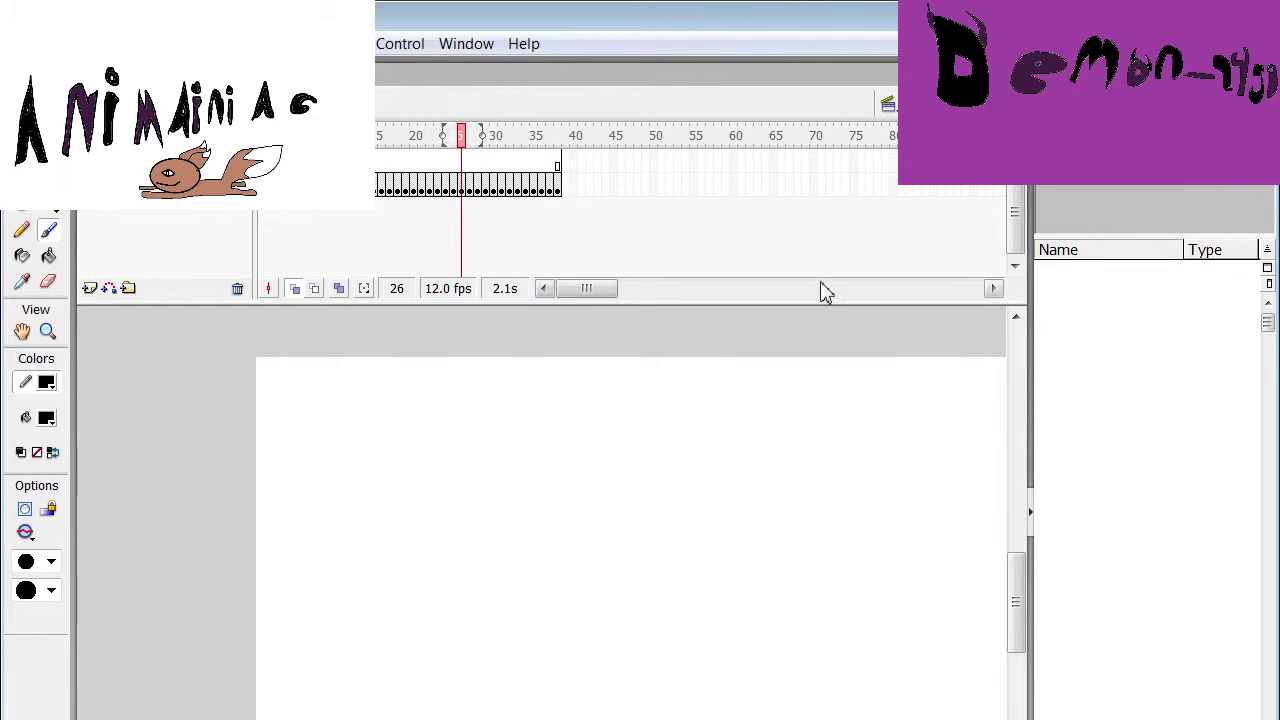
mouse_move(1015, 625)
left_mouse_down()
mouse_move(1018, 694)
mouse_move(1018, 655)
left_mouse_up()
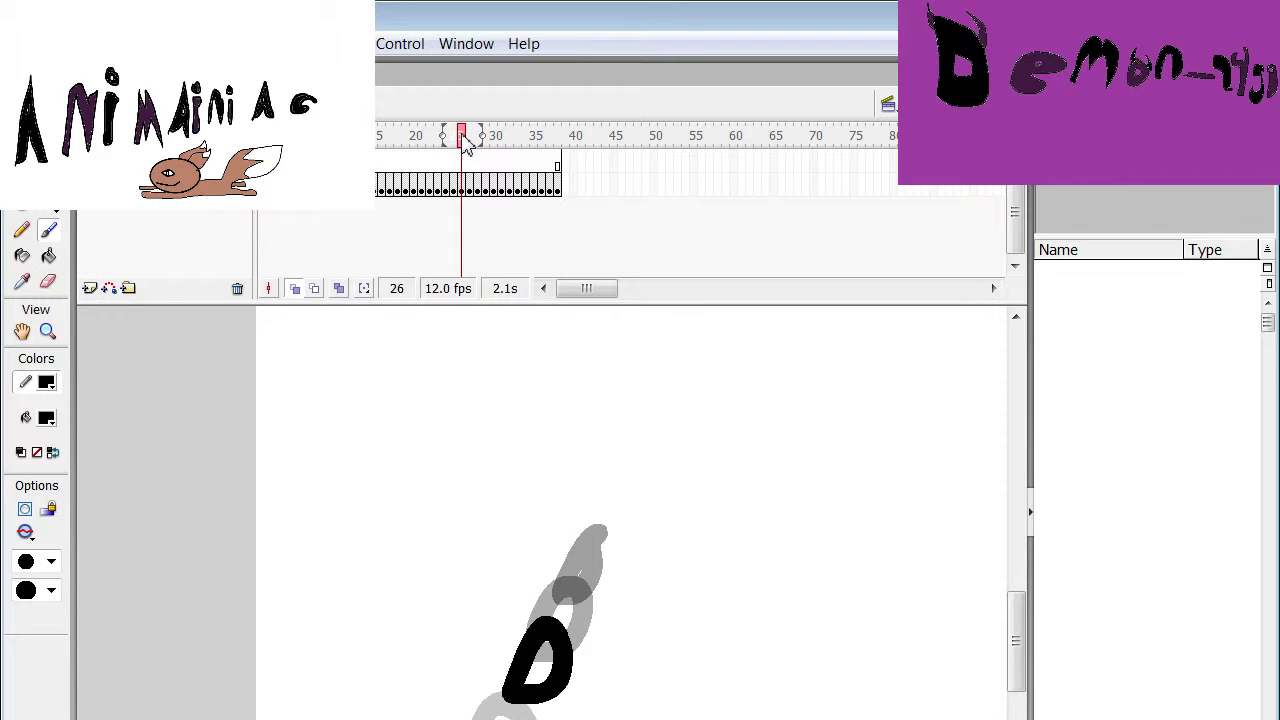
left_click_drag(463, 135, 263, 135)
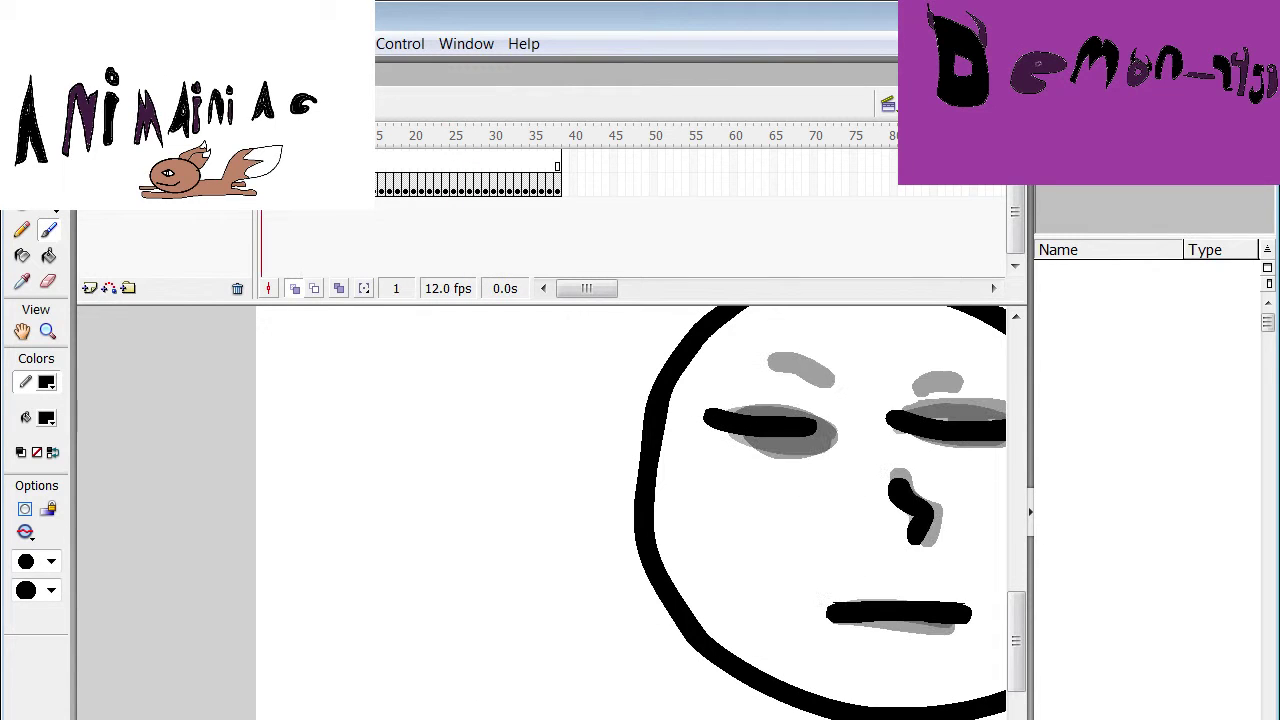
Go to frame 1 with onion skinning off, zoom out to the whole stage, and replay
left_click(341, 290)
left_click(990, 104)
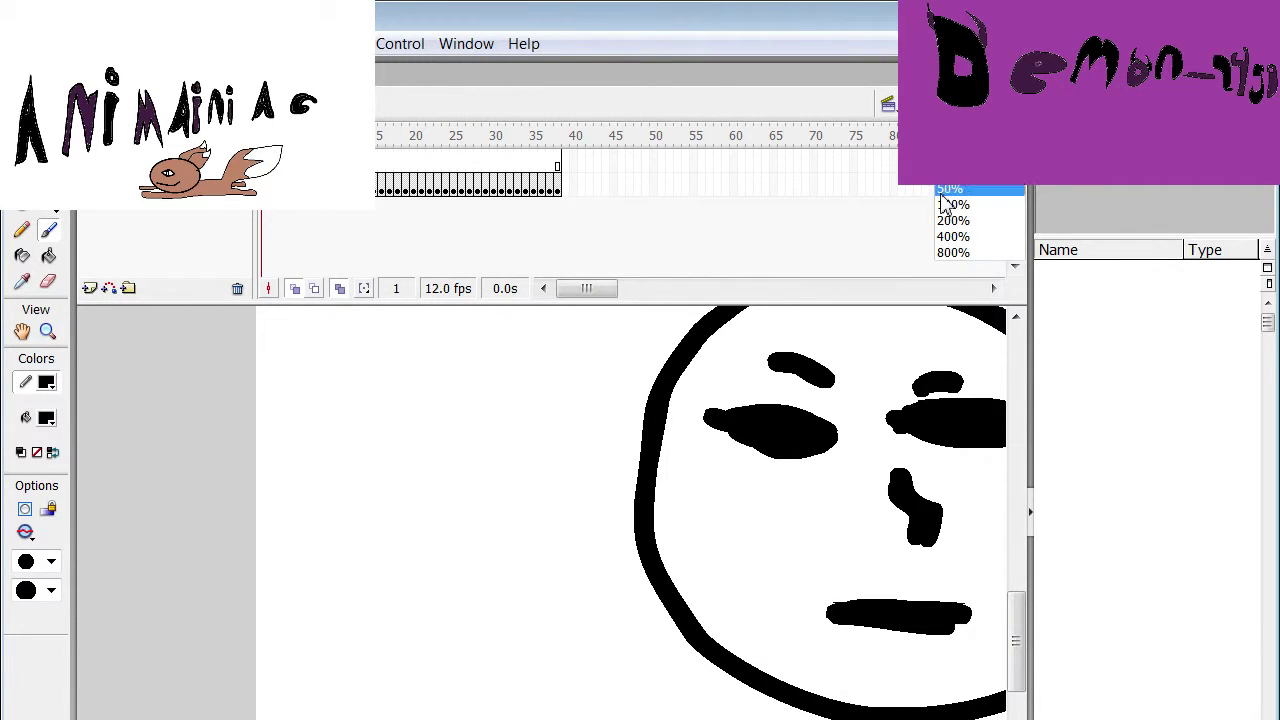
left_click(957, 222)
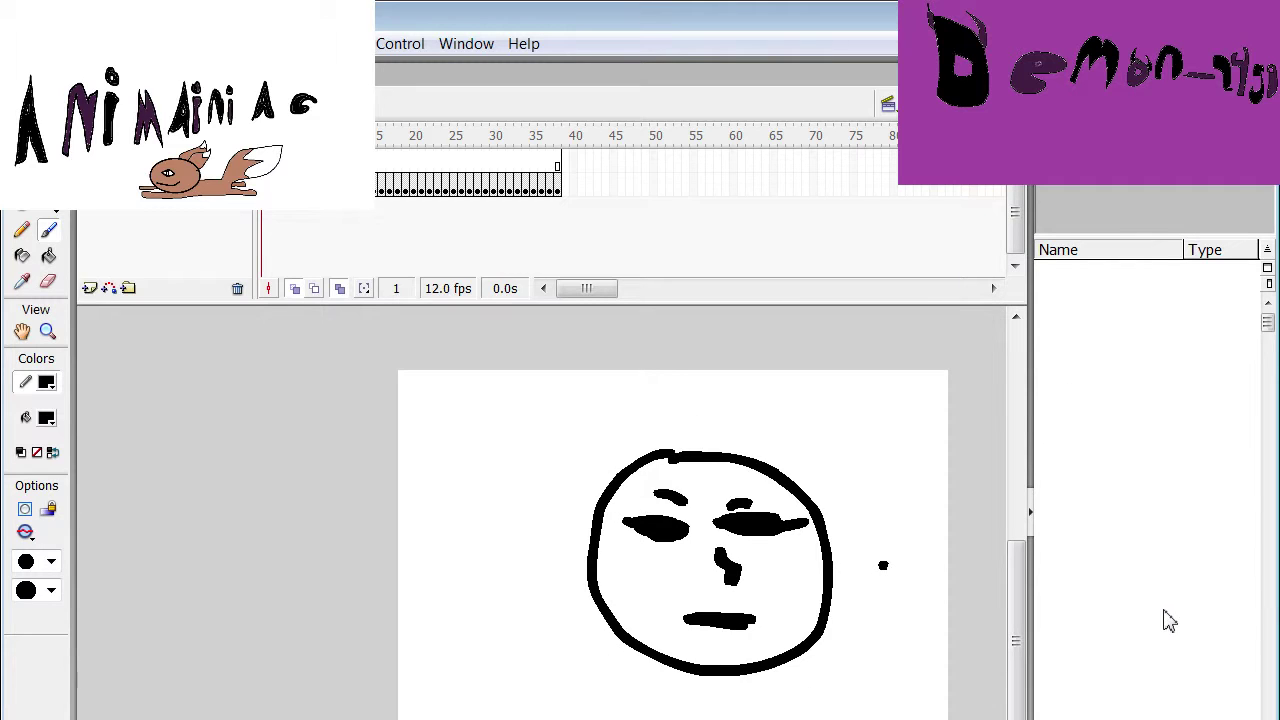
key("Return")
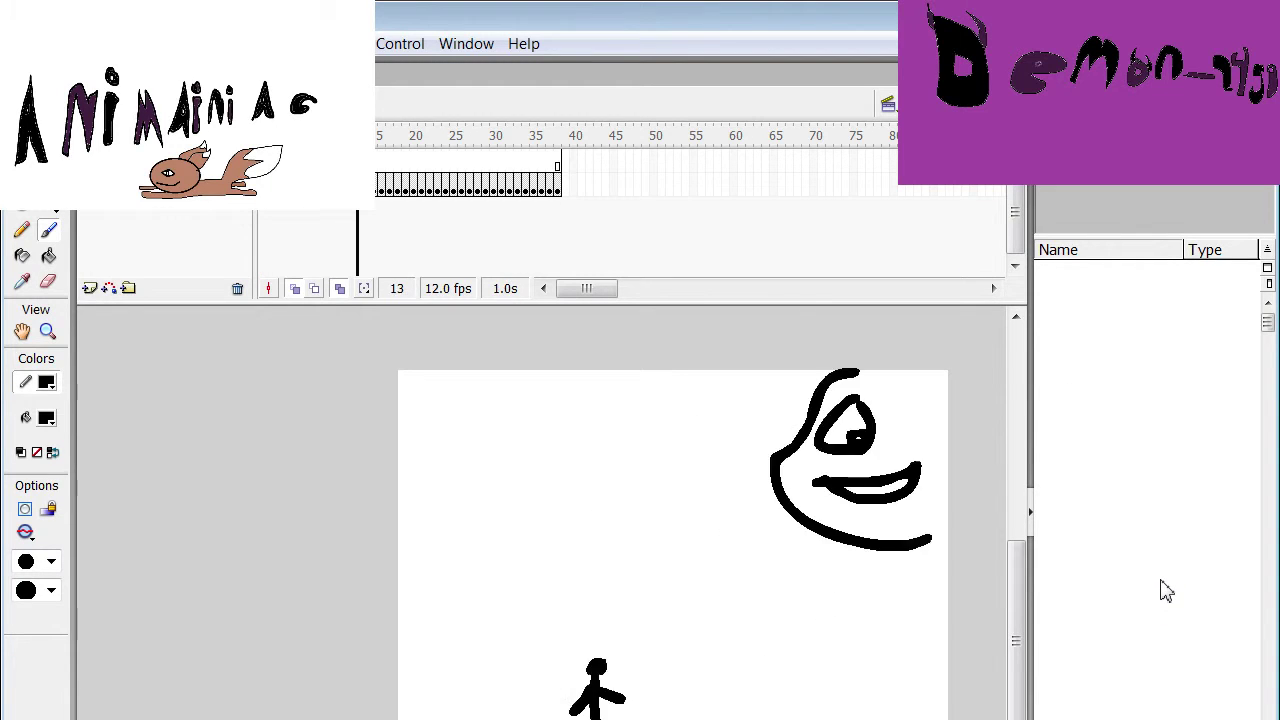
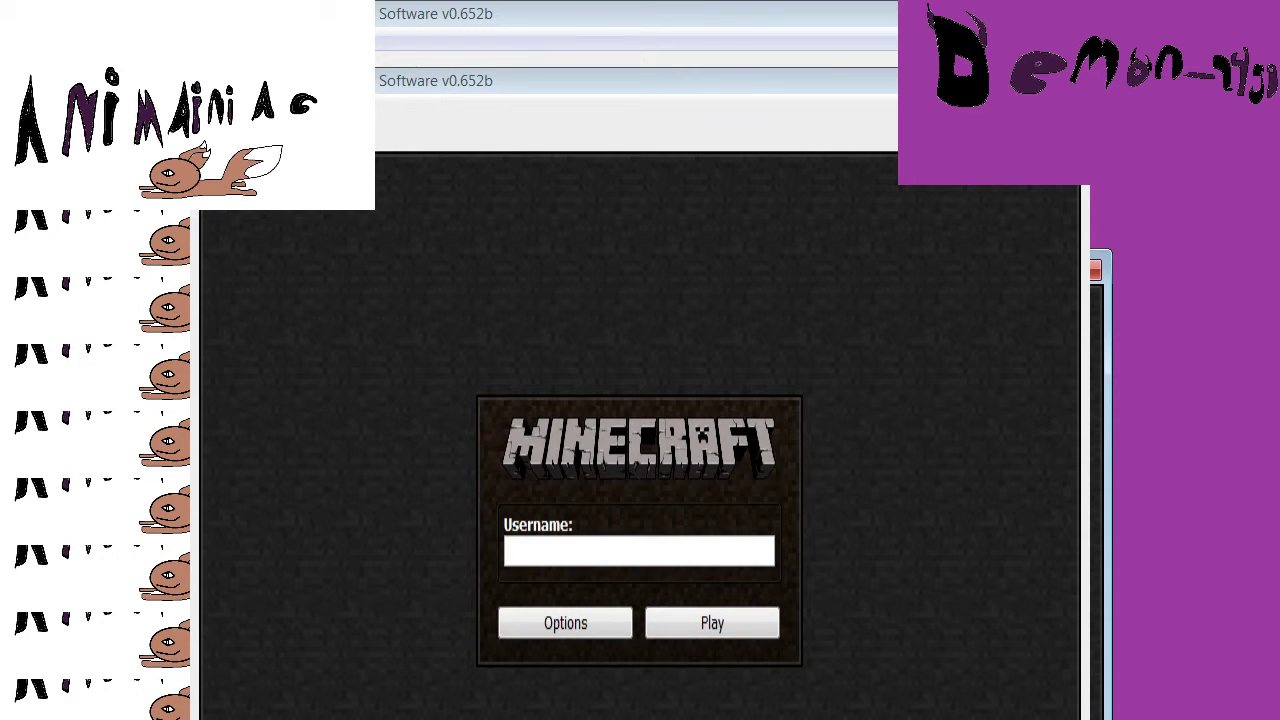
Enter the player's username in the Minecraft launcher and press Play to start the game
type("Demon2459")
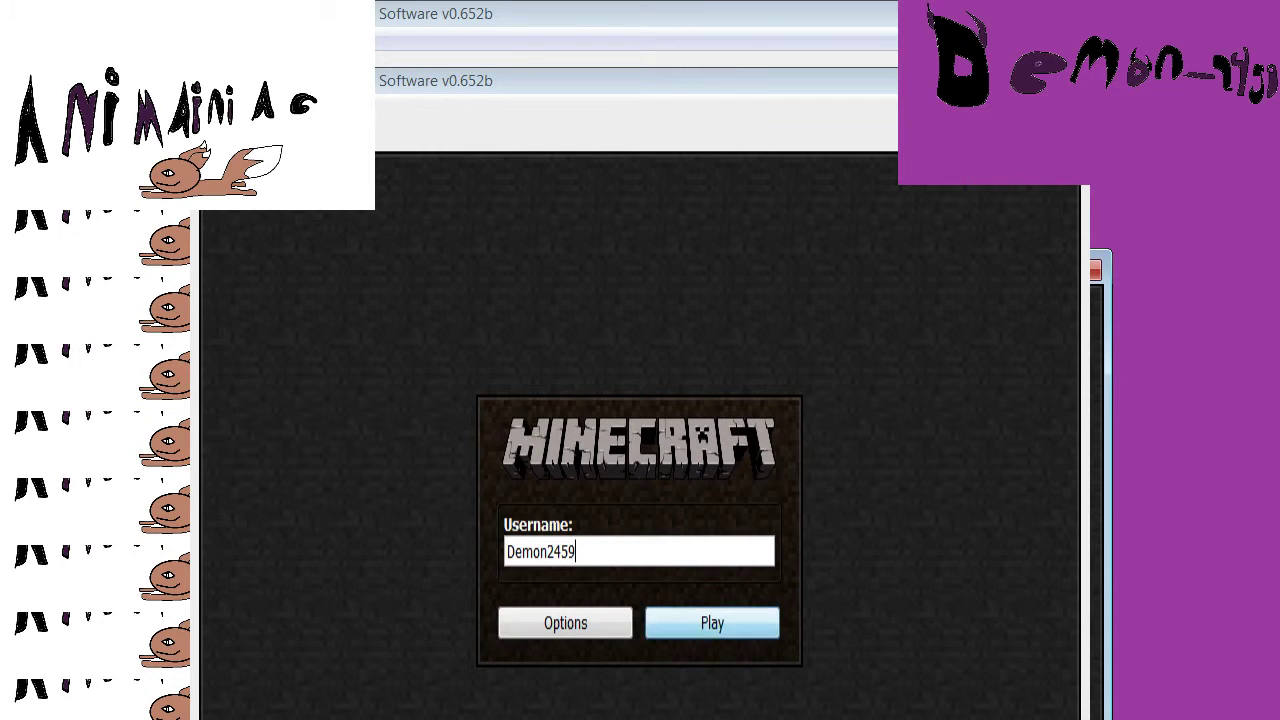
left_click(712, 623)
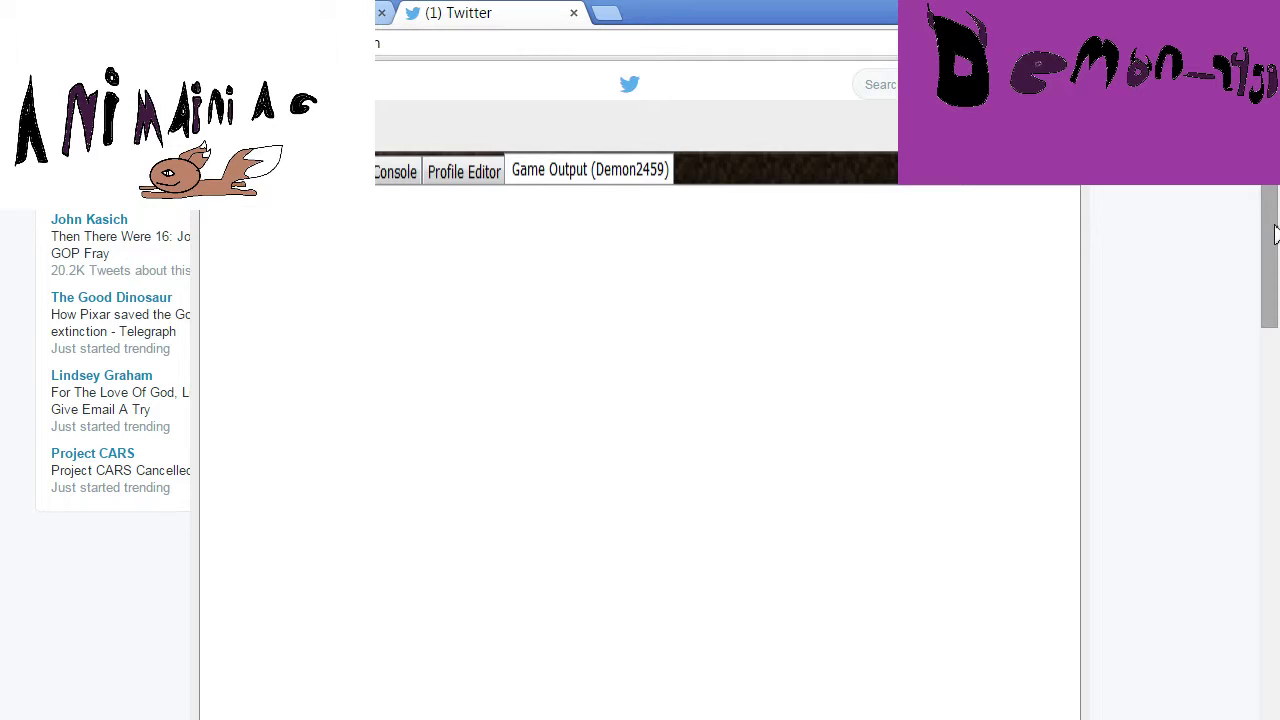
Switch the YouTube video in Chrome, then return to Minecraft and leave Options for world selection
key("ctrl+shift+Tab")
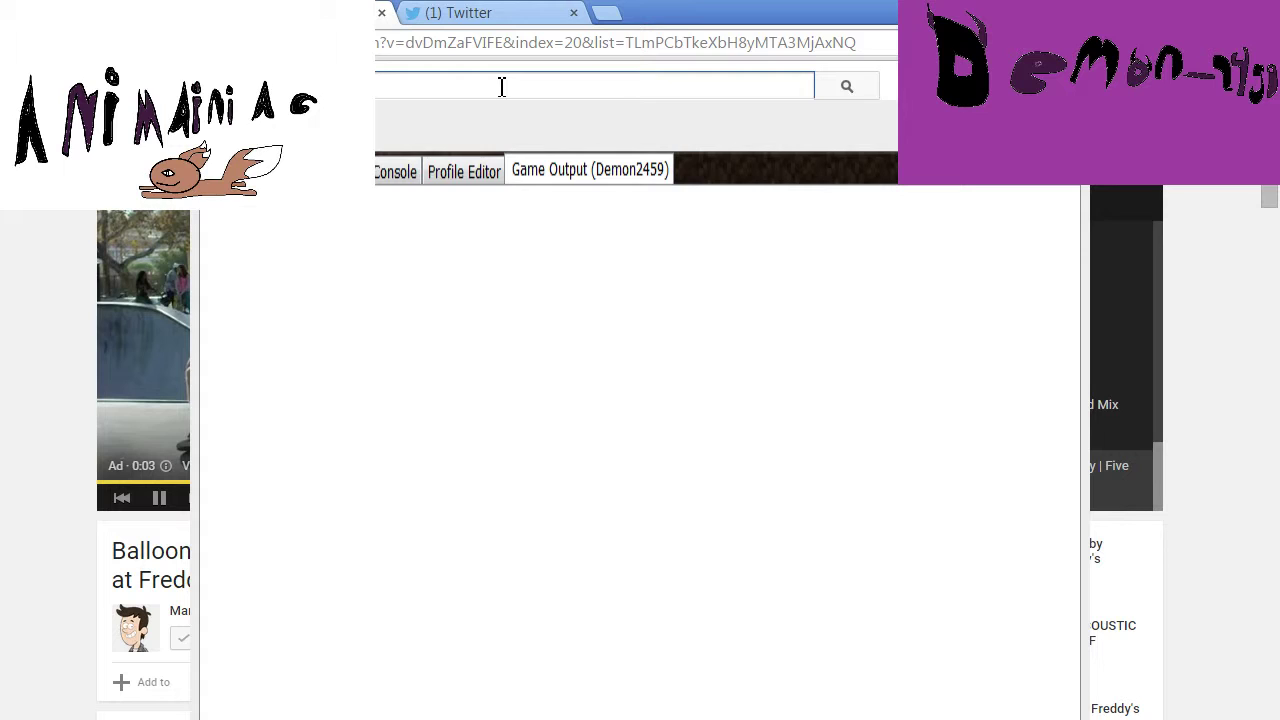
key("alt+Tab")
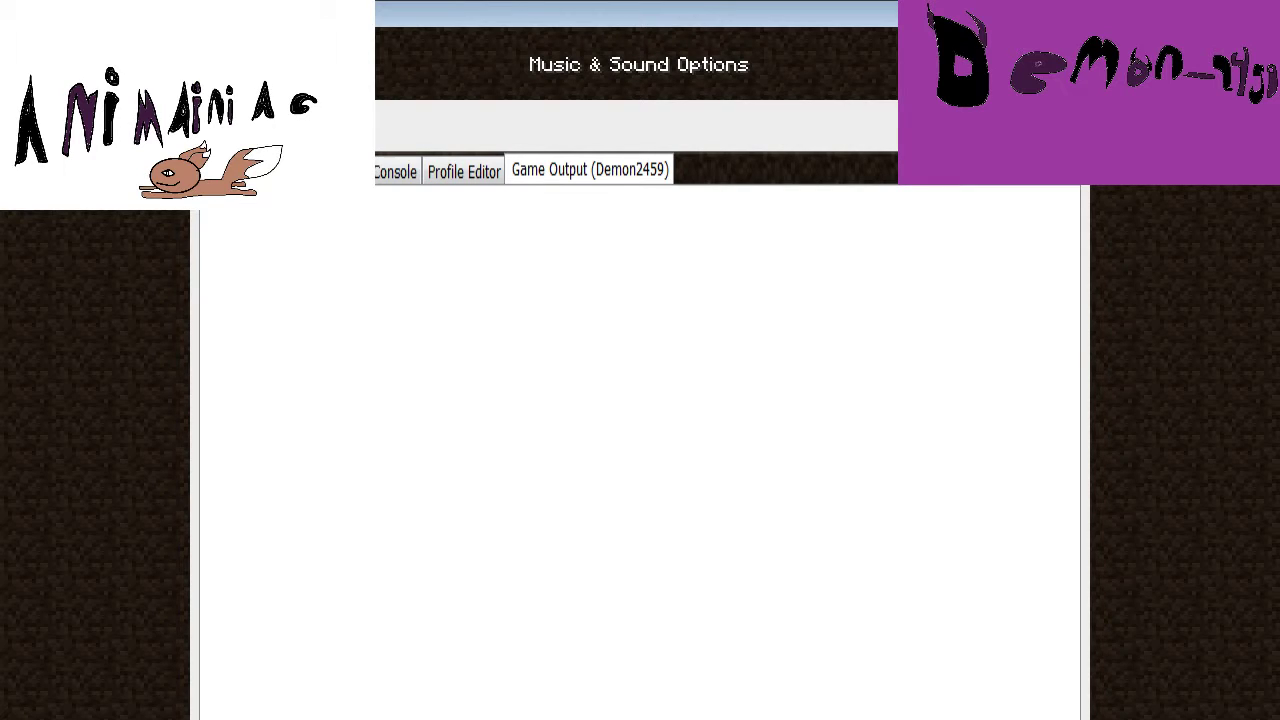
key("Escape")
key("alt+Tab")
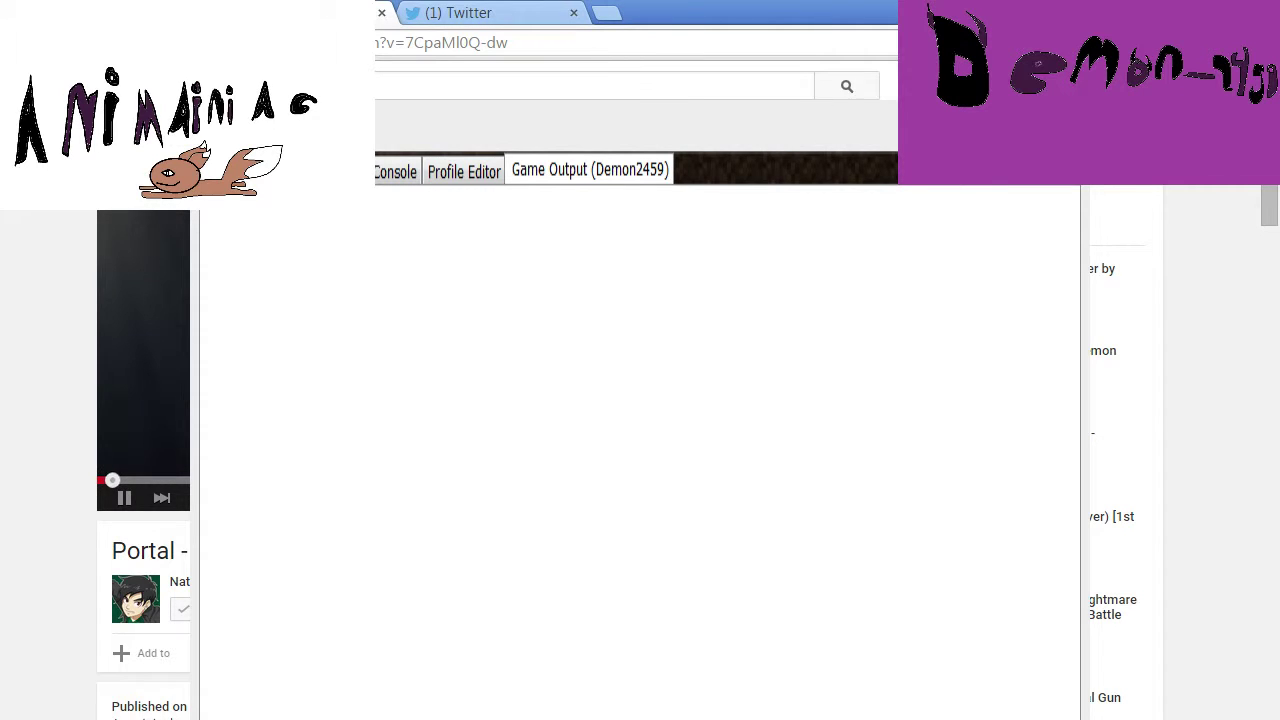
key("alt+Tab")
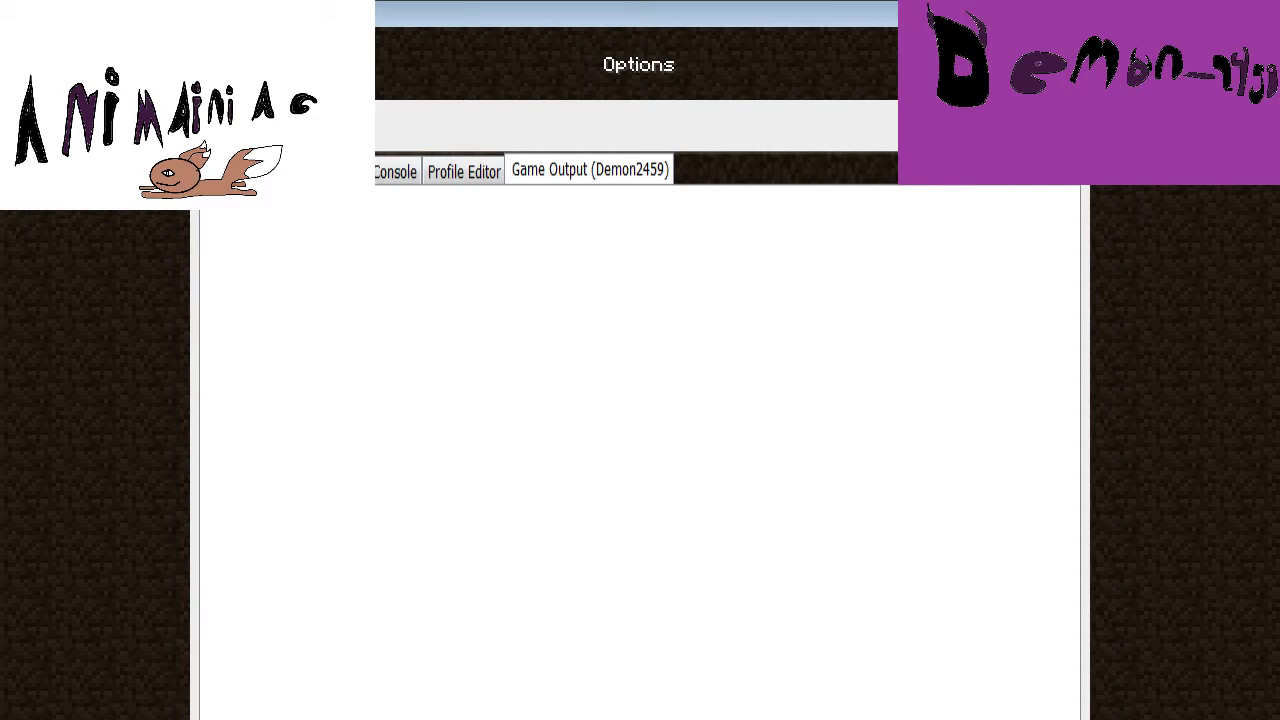
key("Escape")
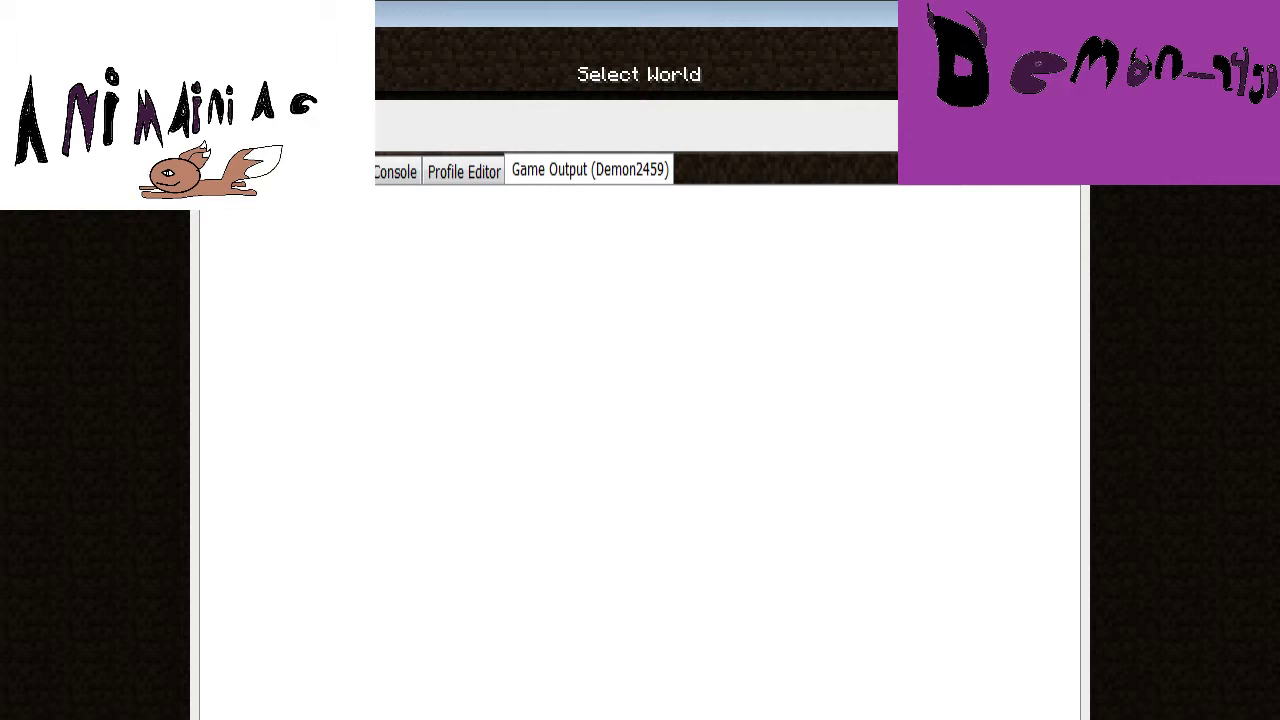
Back out of the Select World screen and open the Multiplayer screen
key("Escape")
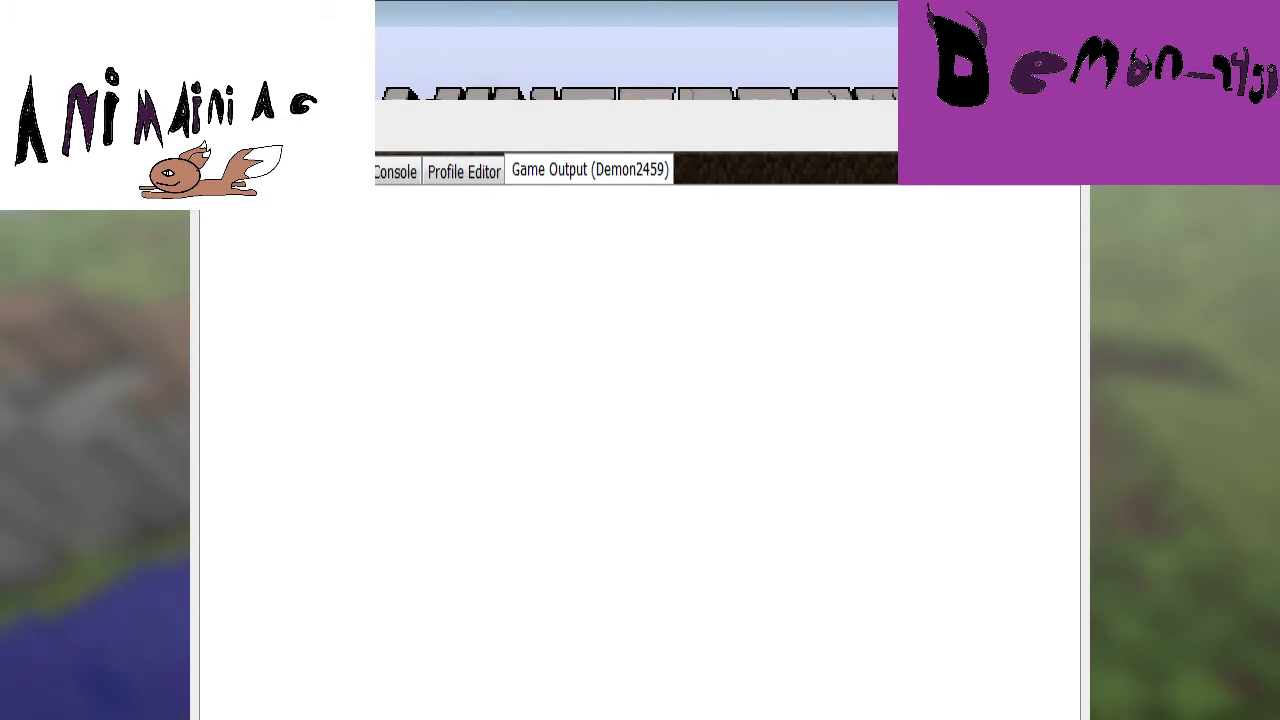
left_click(640, 340)
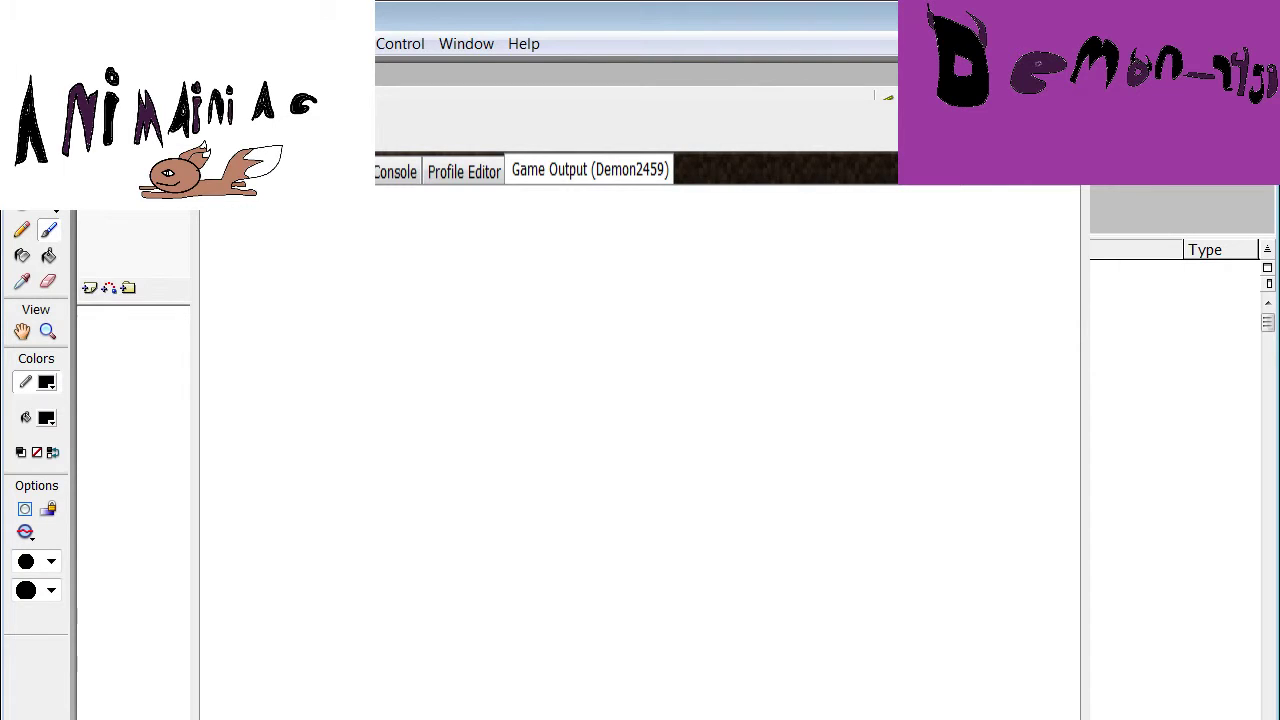
Browse Flash's Edit and View menus and close them without changing anything
key("alt+e")
key("Escape")
key("alt+v")
key("Left")
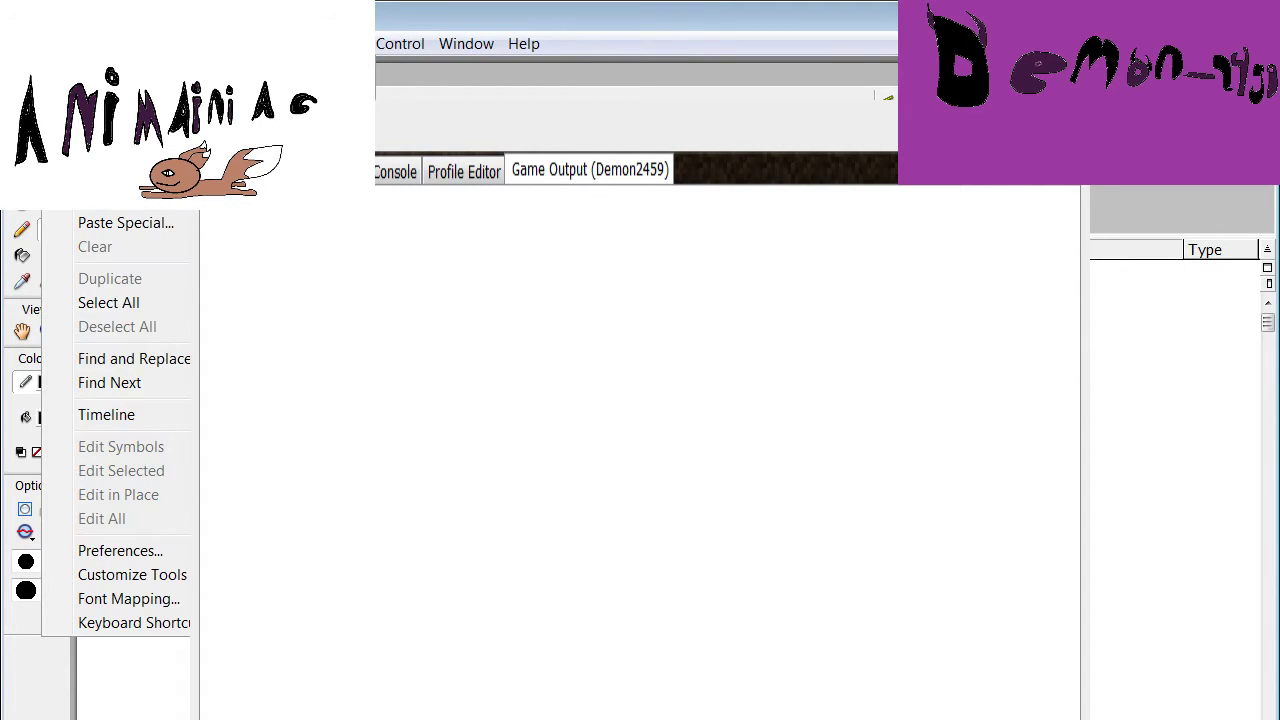
key("Escape")
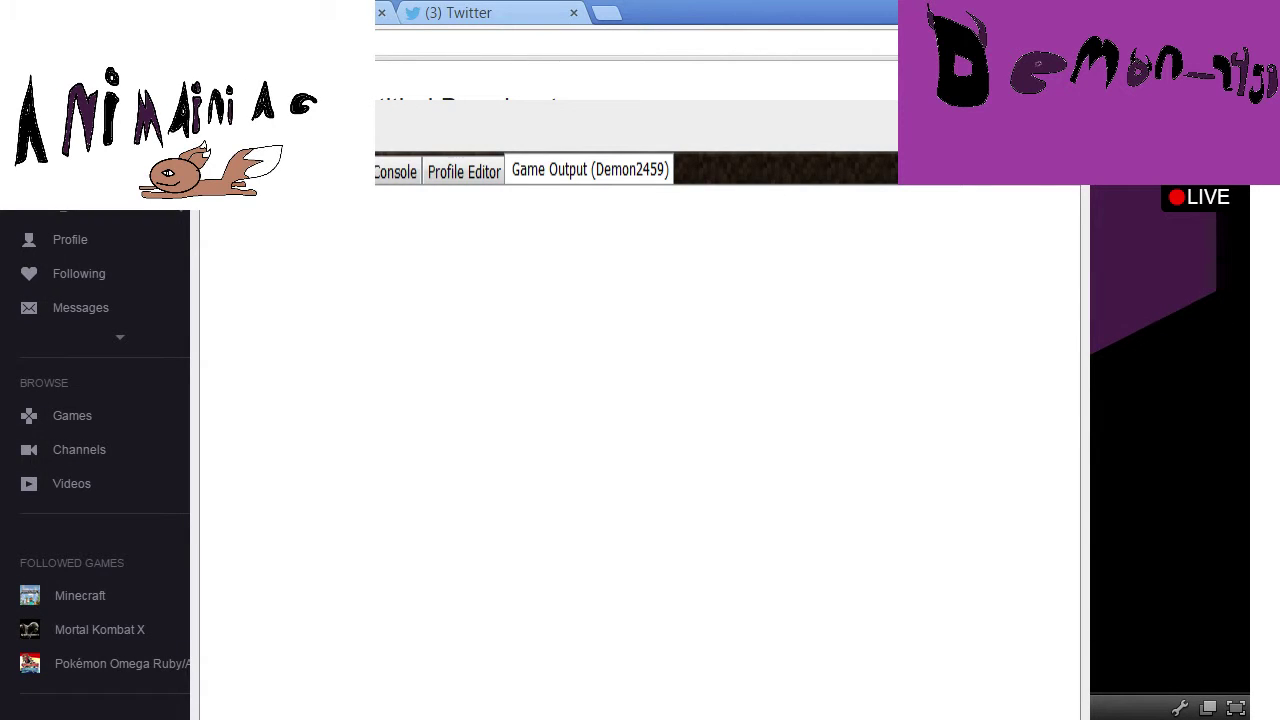
Cycle through the YouTube, Portal video and Twitter tabs back to the live Twitch broadcast, then move to Movie Maker
key("ctrl+shift+Tab")
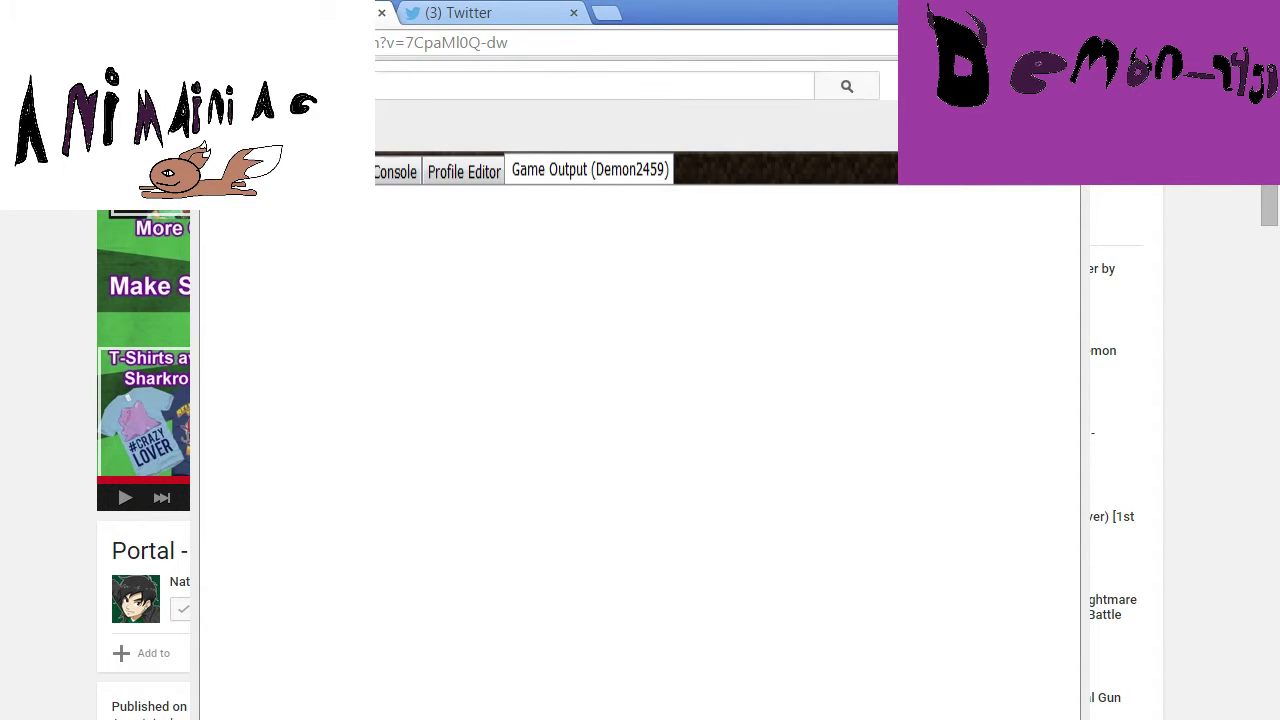
key("ctrl+Tab")
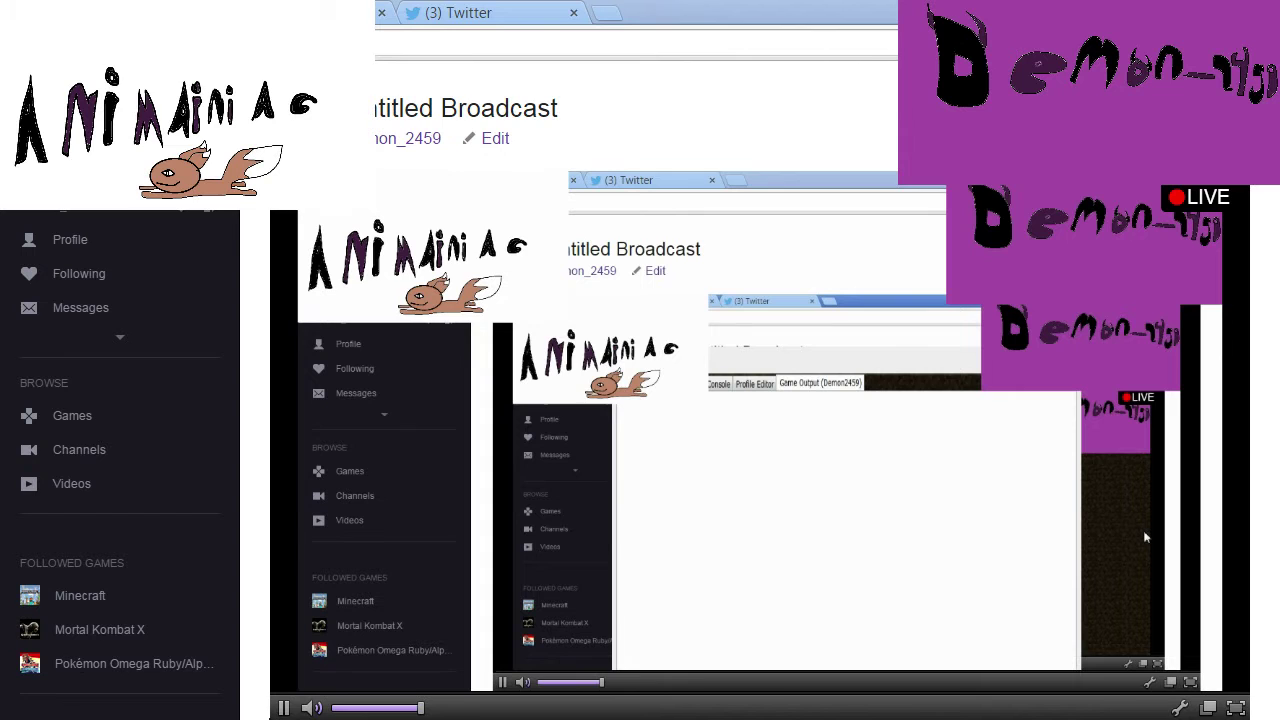
key("ctrl+Tab")
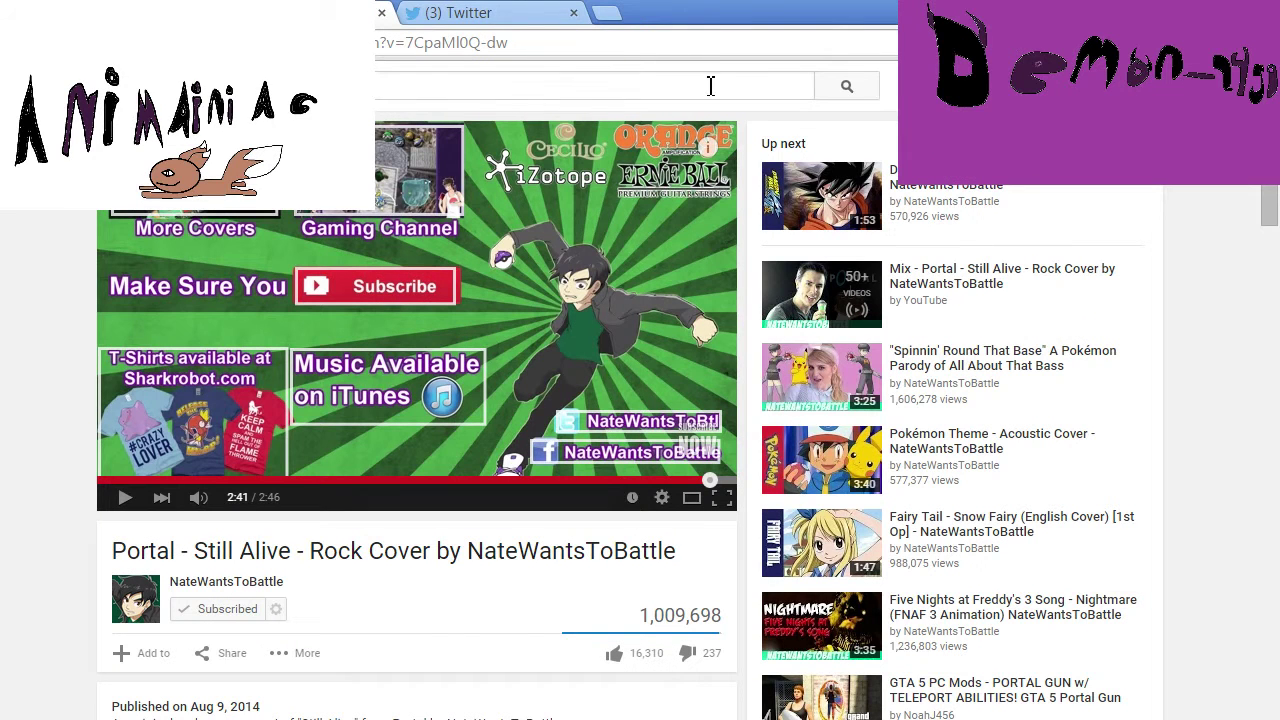
left_click(557, 13)
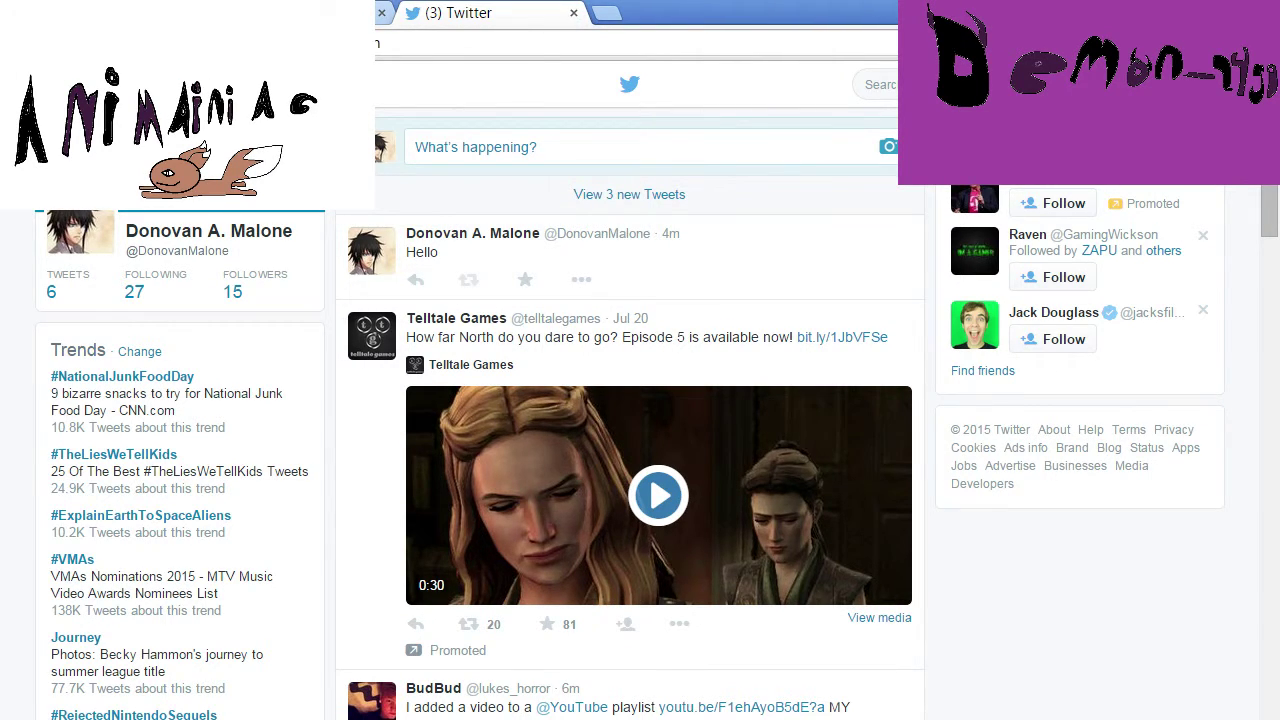
left_click(379, 12)
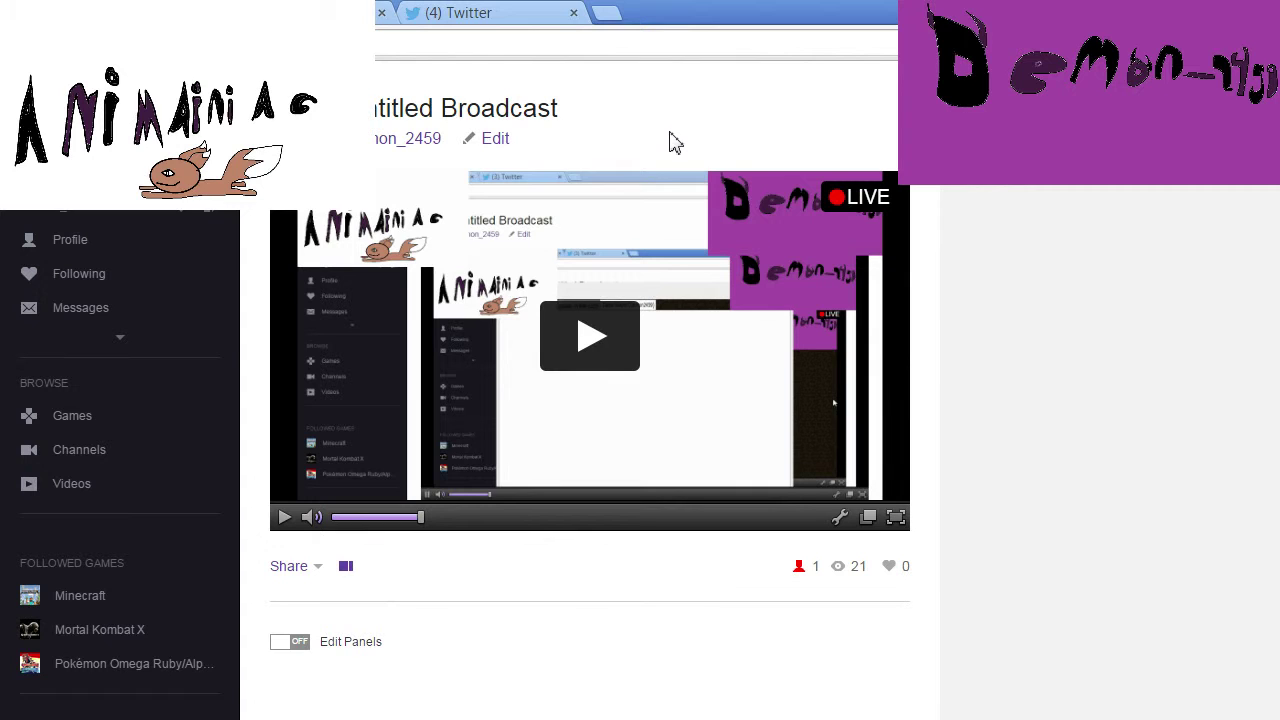
key("alt+Tab")
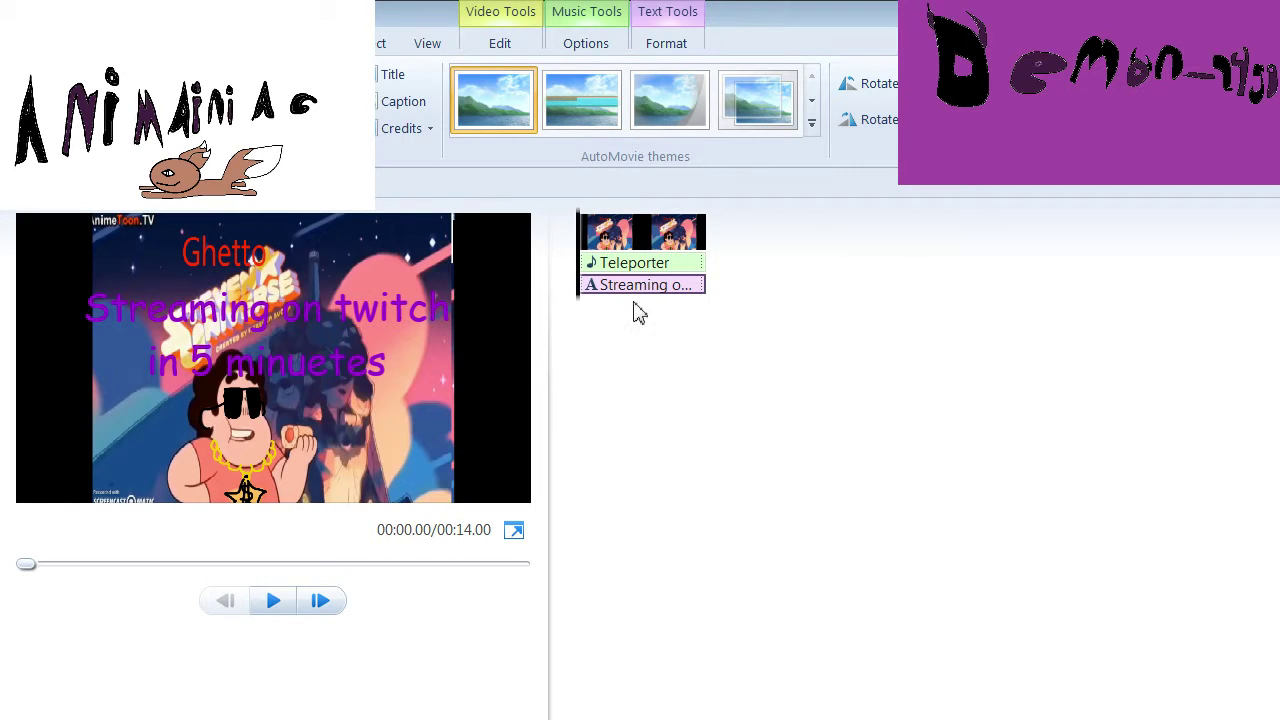
Play the intro preview, then close My Movie and discard its unsaved changes
left_click(281, 607)
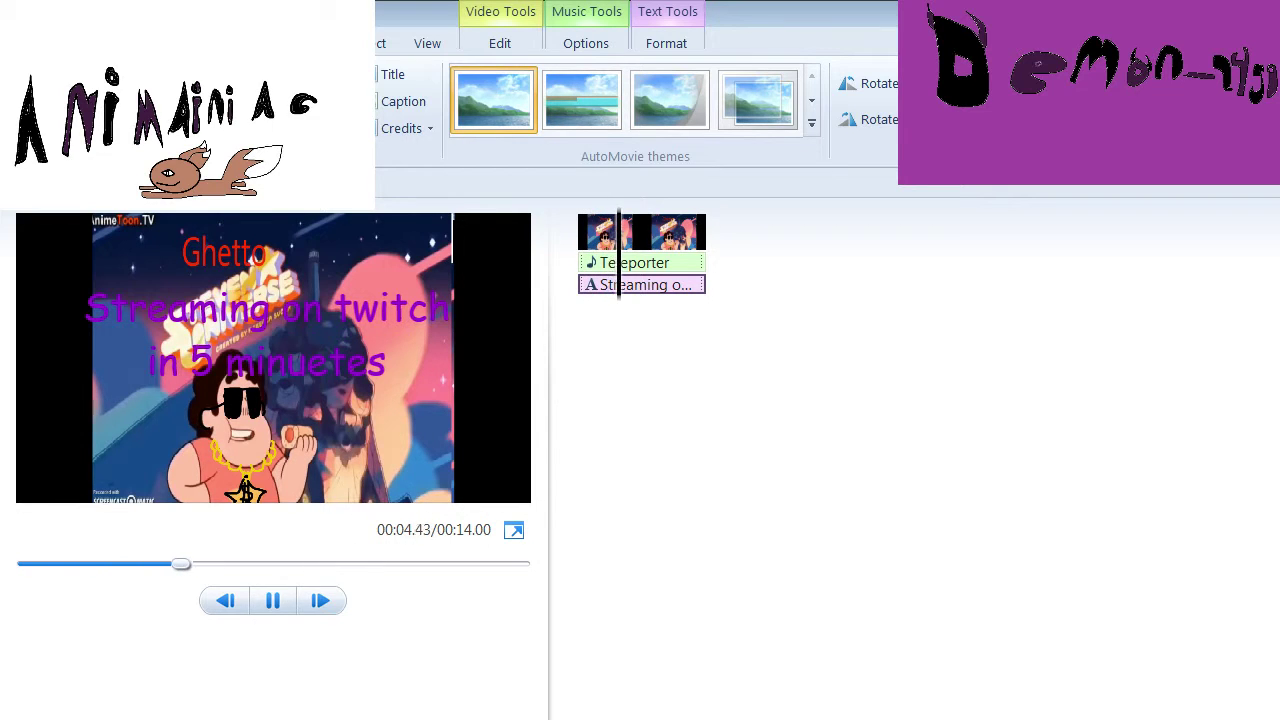
key("alt+F4")
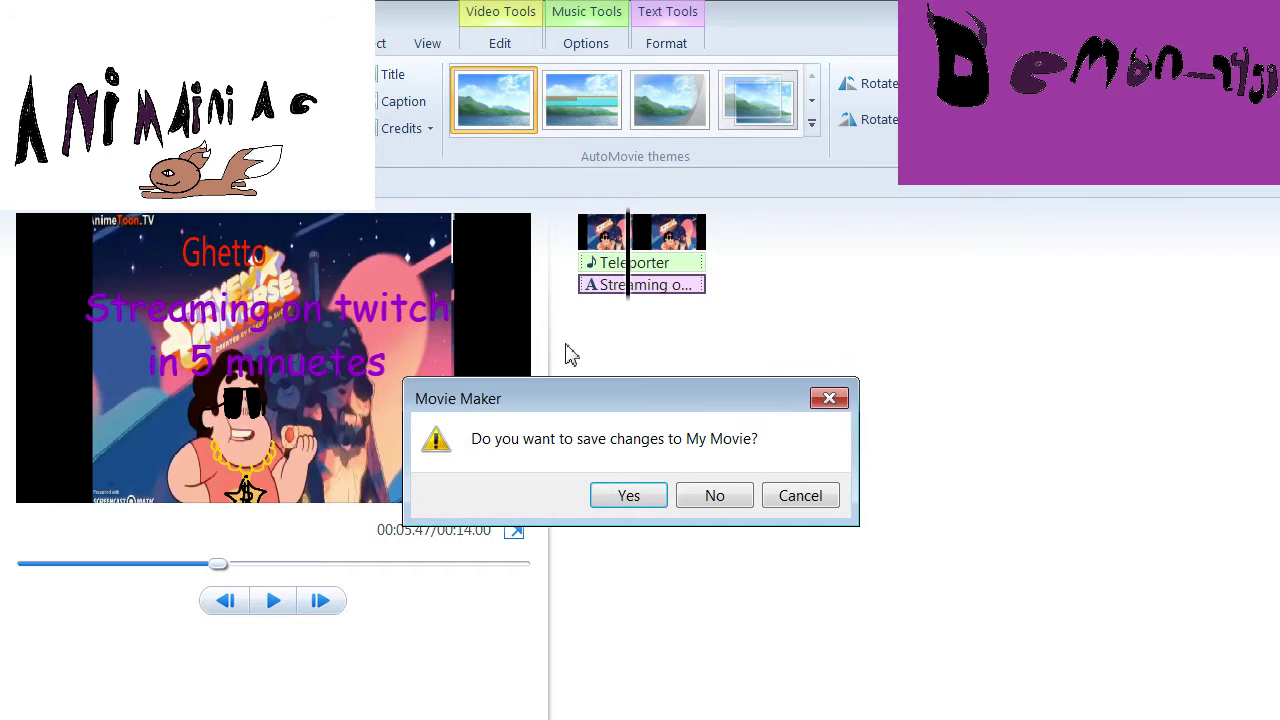
left_click(706, 500)
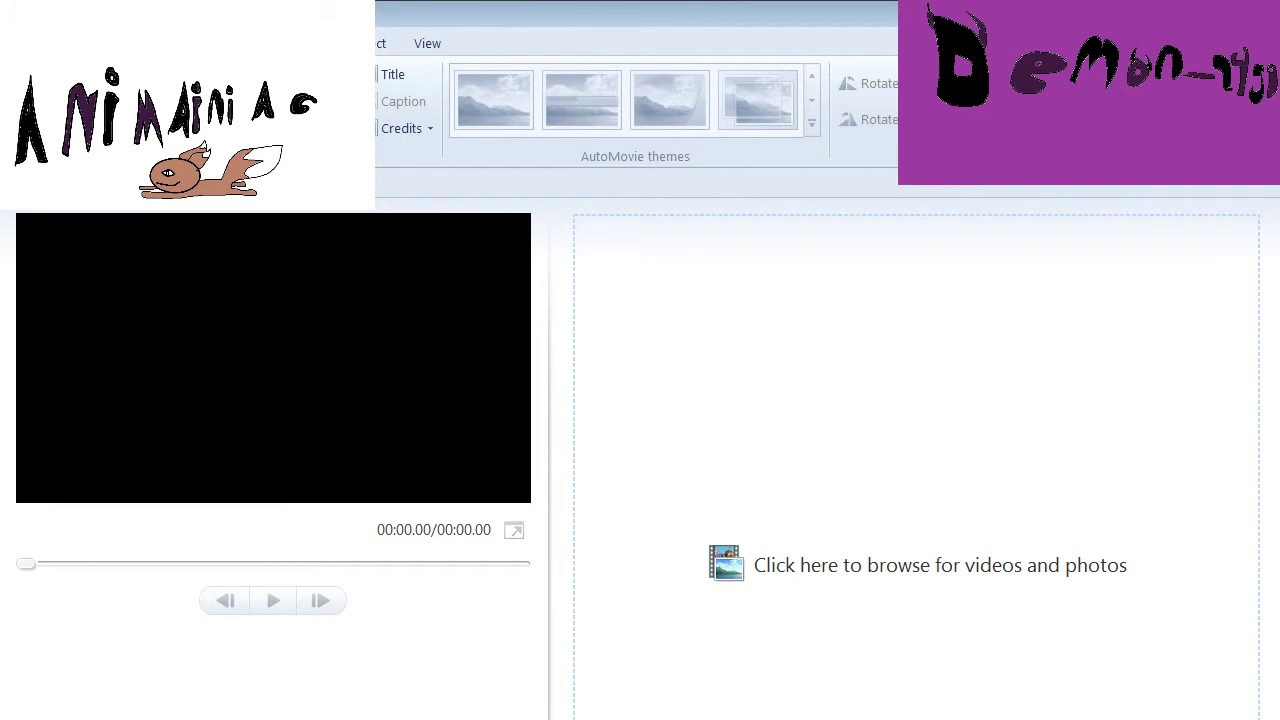
Open the add videos and photos browser, switch to the Videos library and scroll through the Vids clips
left_click(871, 234)
left_click_drag(763, 246, 782, 428)
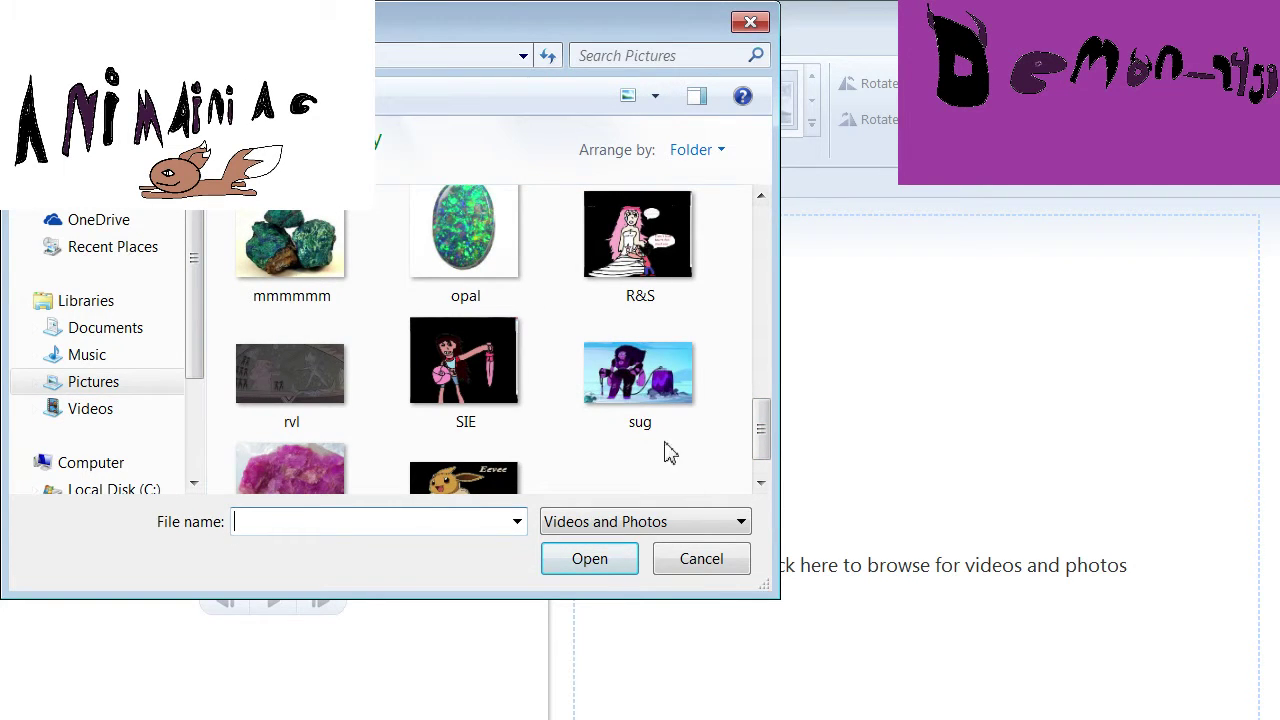
left_click(162, 412)
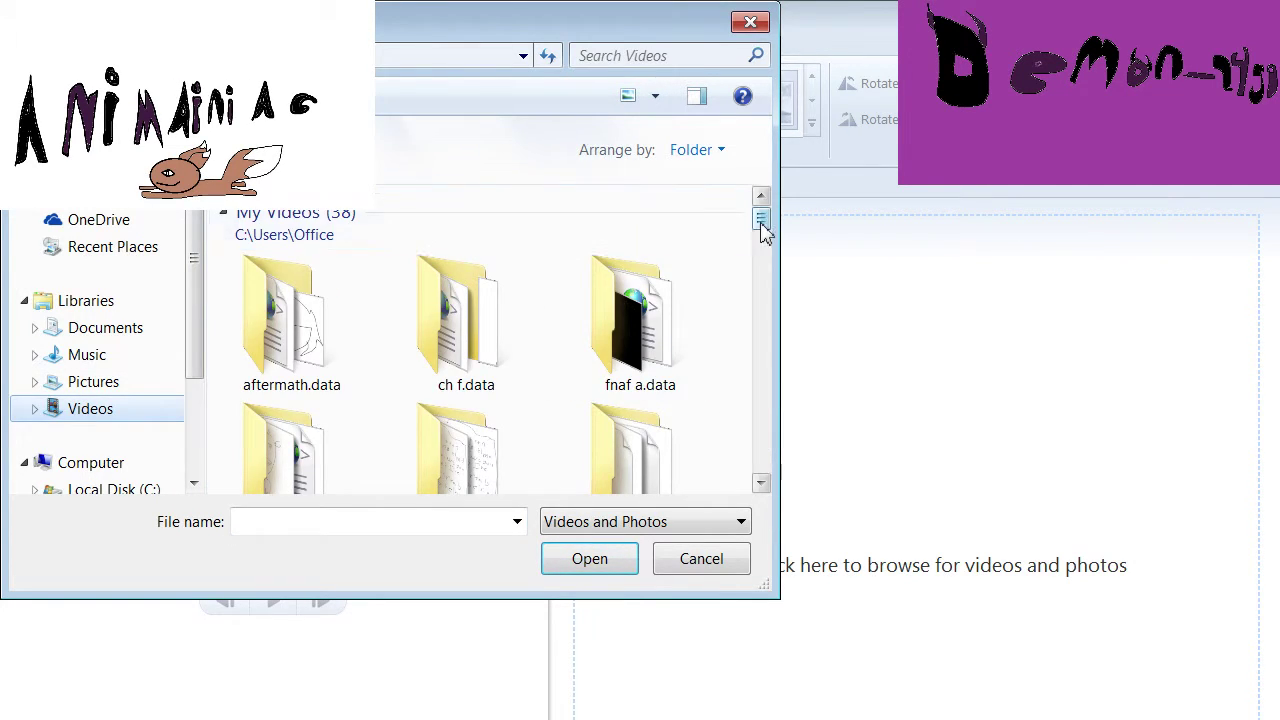
left_click_drag(763, 234, 775, 338)
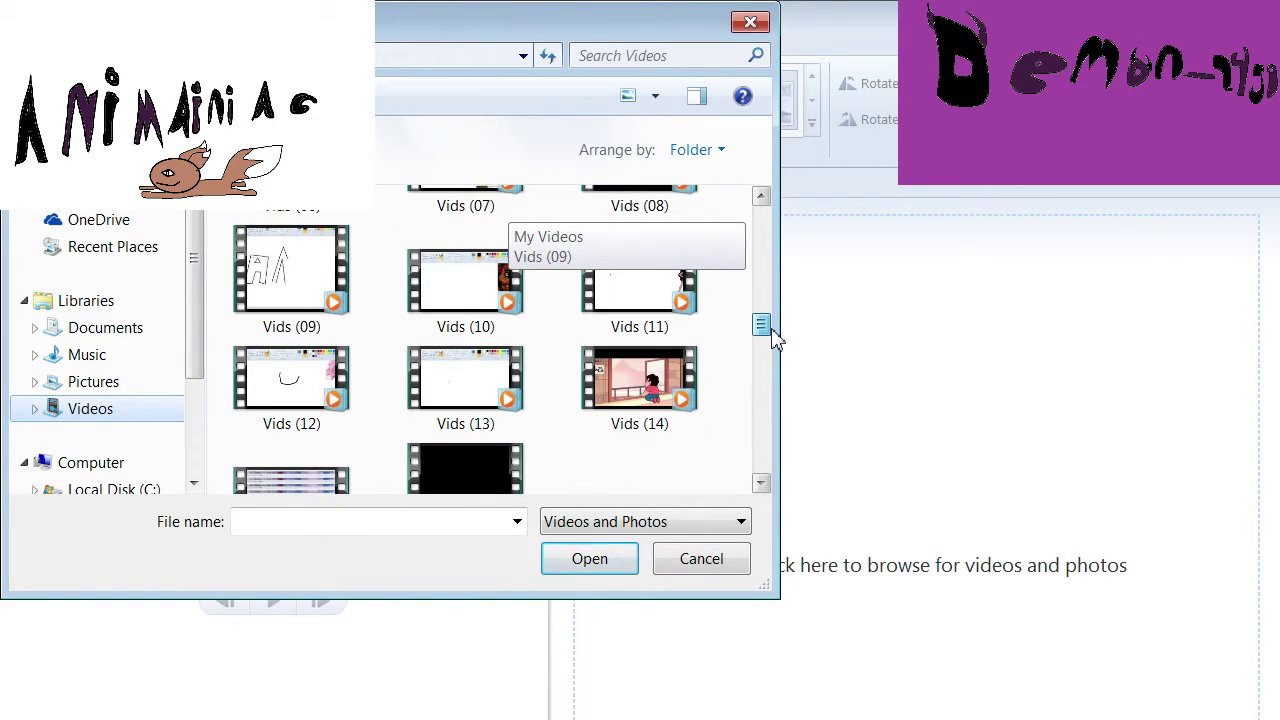
left_click_drag(775, 338, 863, 354)
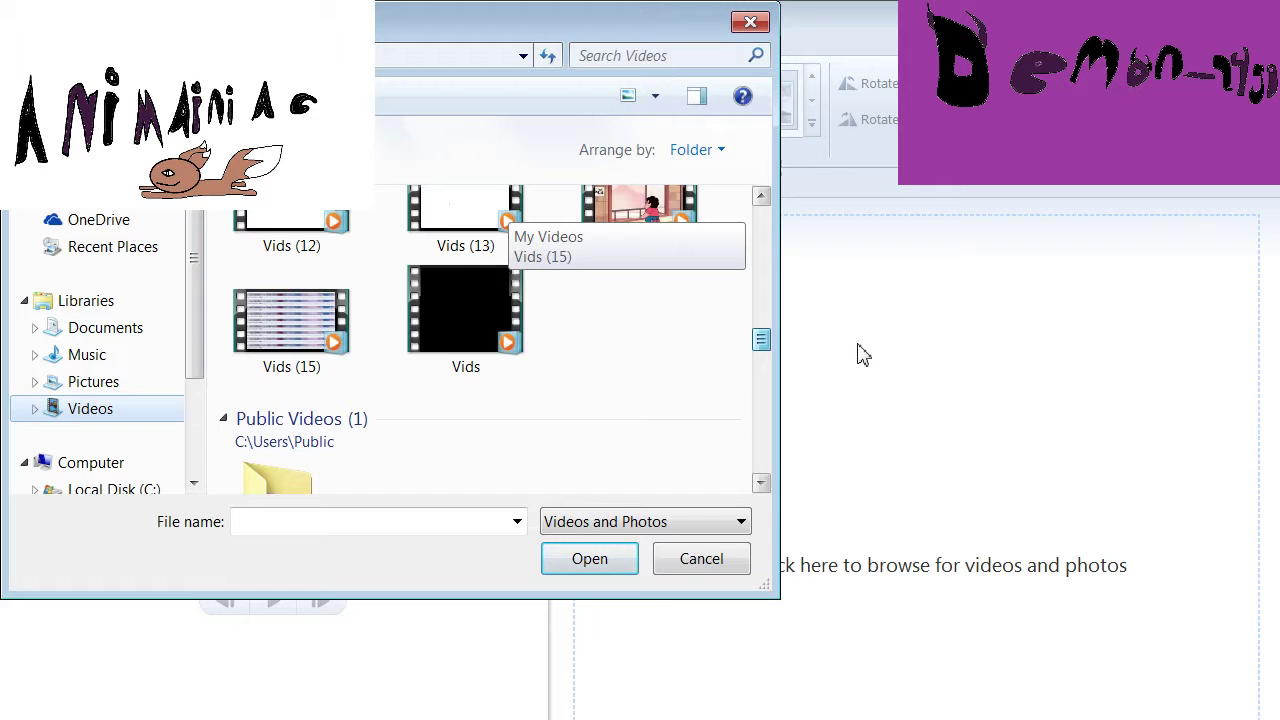
scroll(855, 368, "down", 3)
scroll(840, 300, "up", 15)
scroll(850, 240, "down", 3)
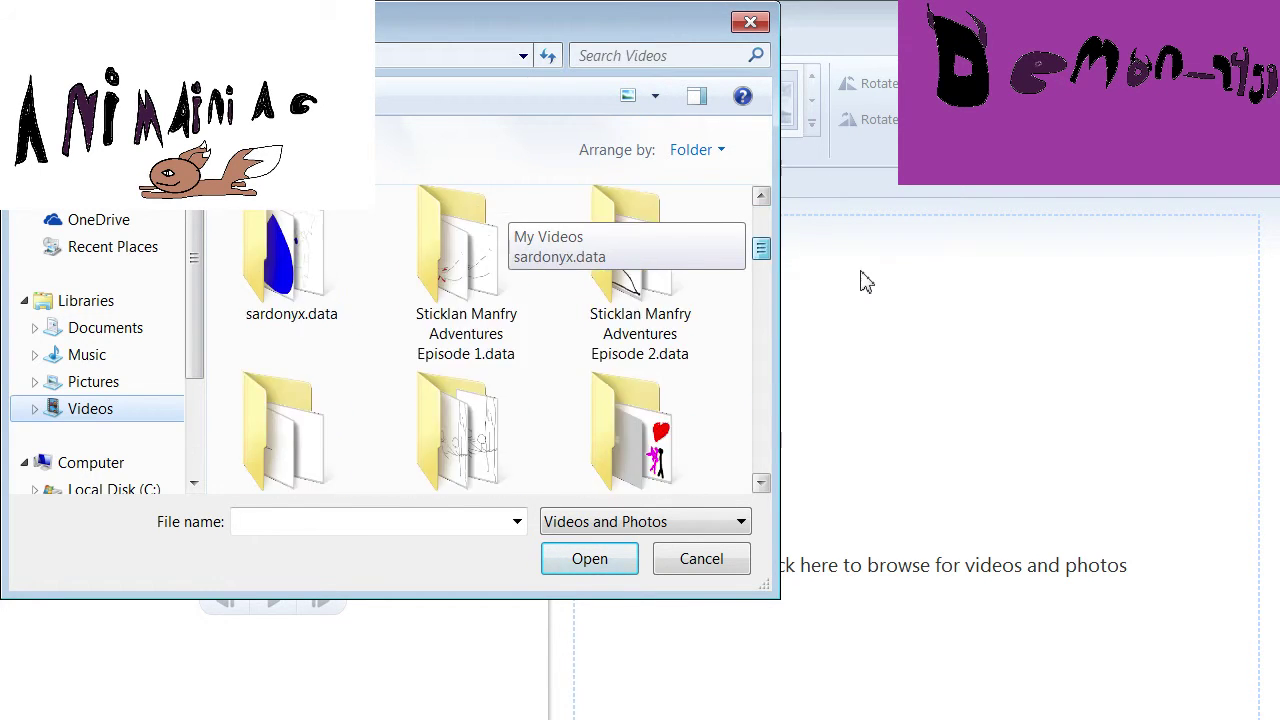
scroll(850, 340, "down", 8)
scroll(820, 330, "up", 5)
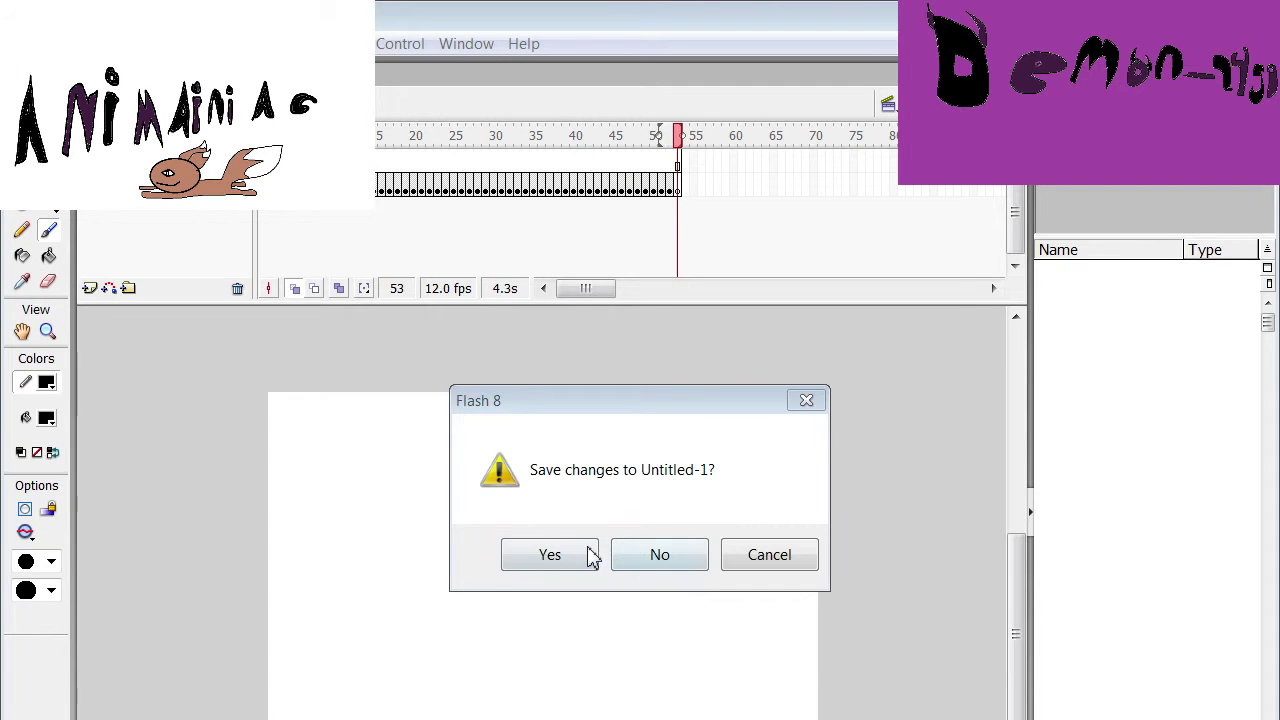
Close Flash's Untitled-1 without saving and close Movie Maker's file browser
left_click(586, 557)
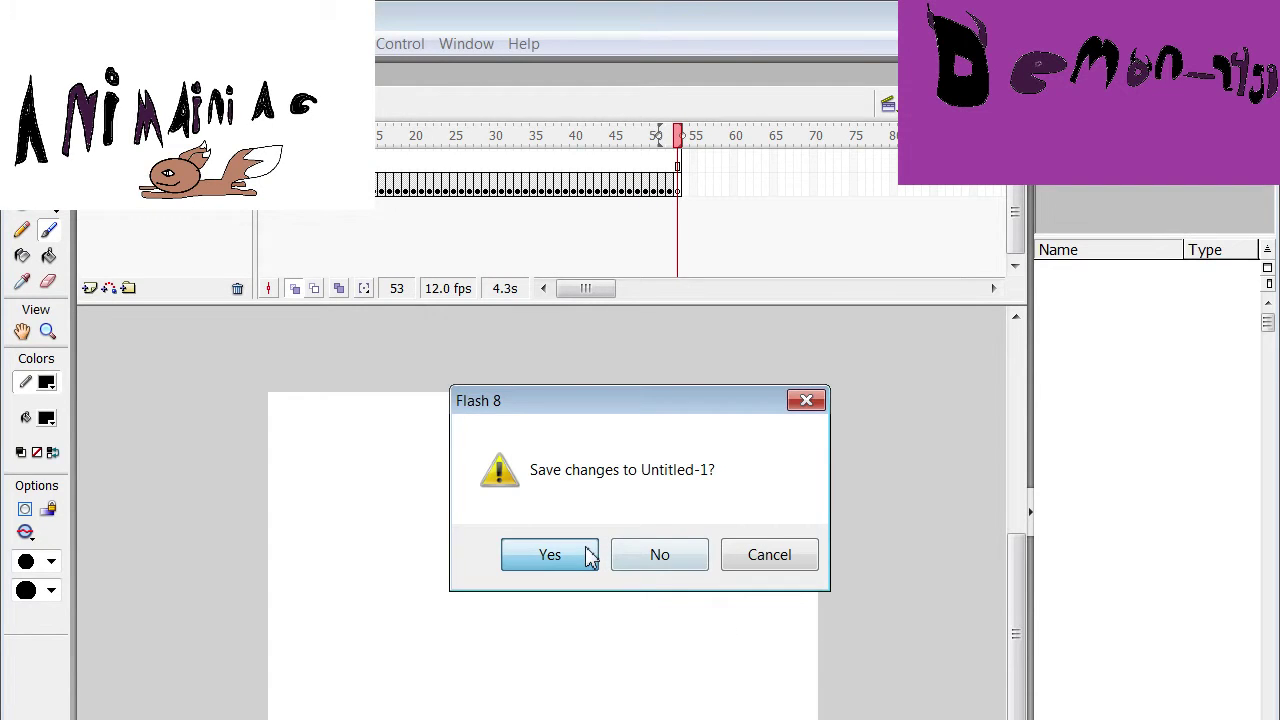
left_click(735, 545)
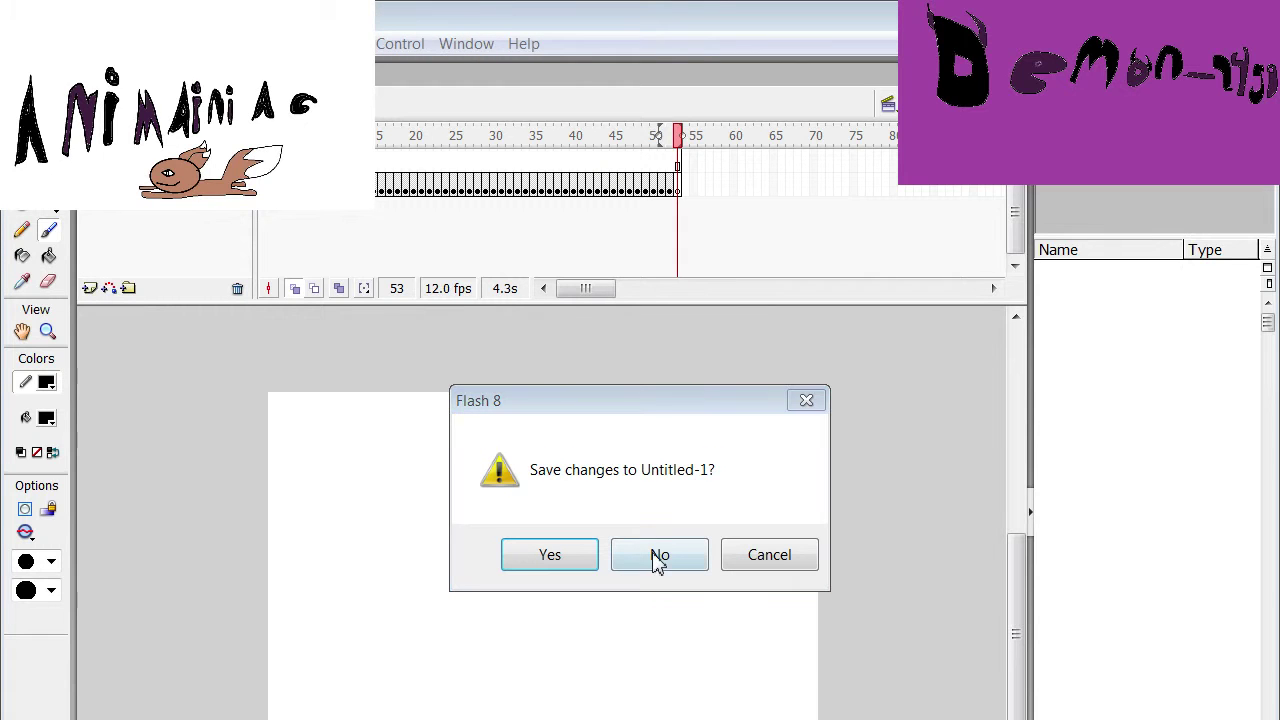
left_click(663, 555)
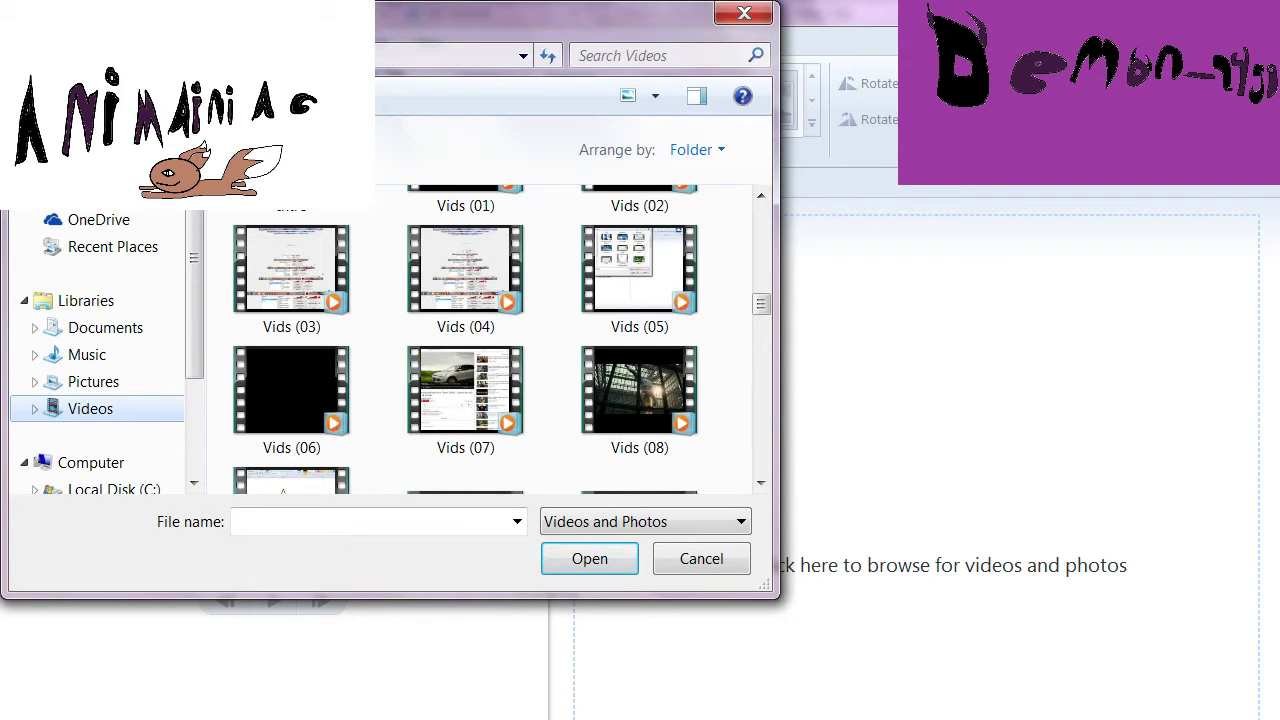
left_click(744, 13)
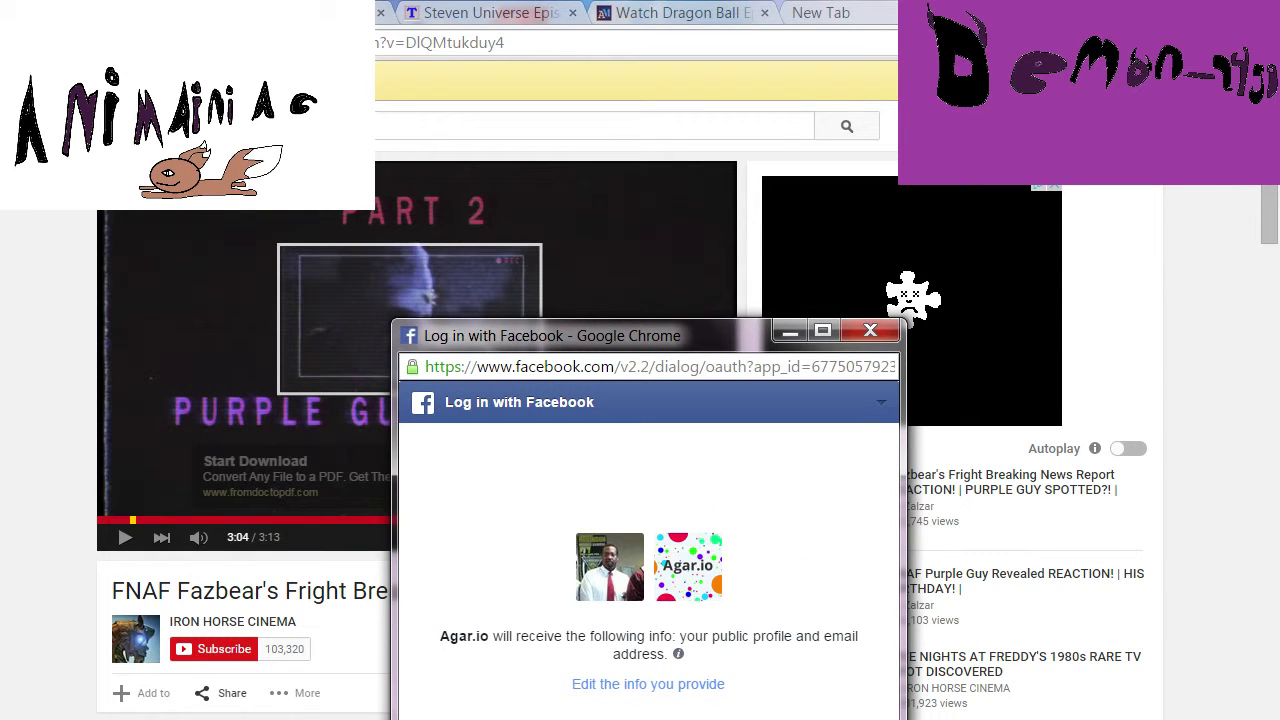
Dismiss the Facebook popup, reveal the desktop and open the SIE sp video
left_click(874, 331)
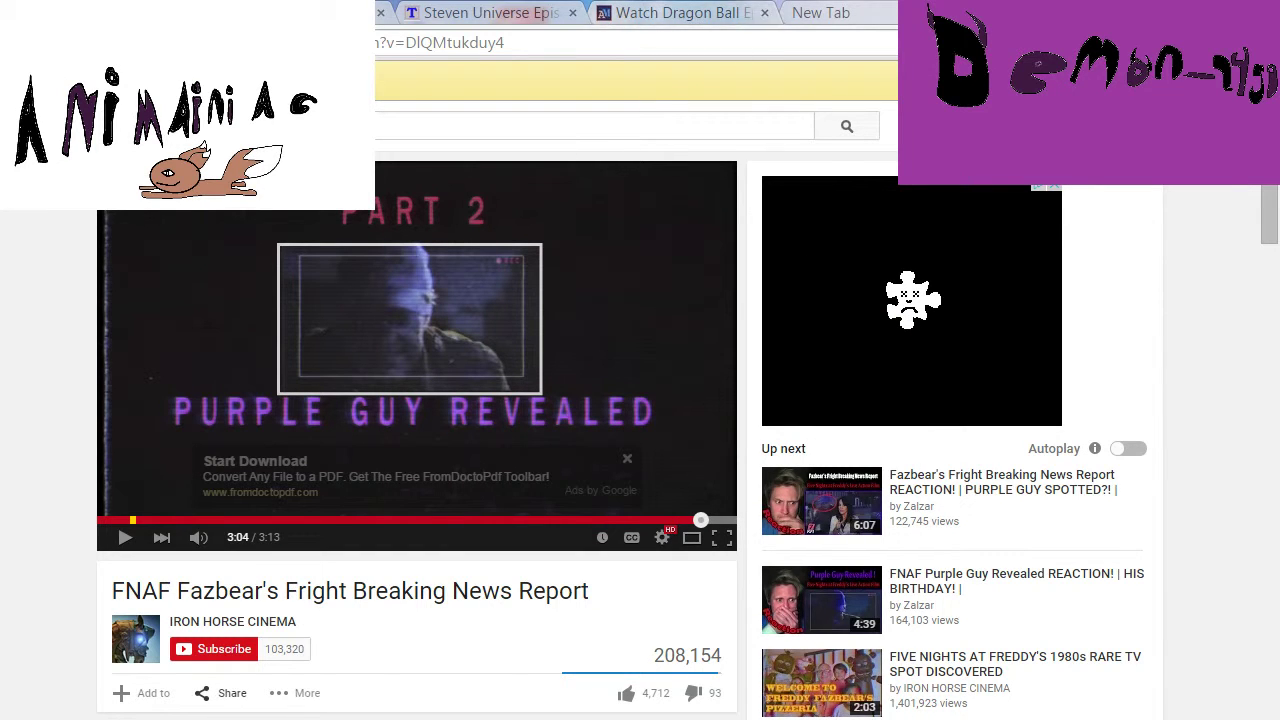
key("super+d")
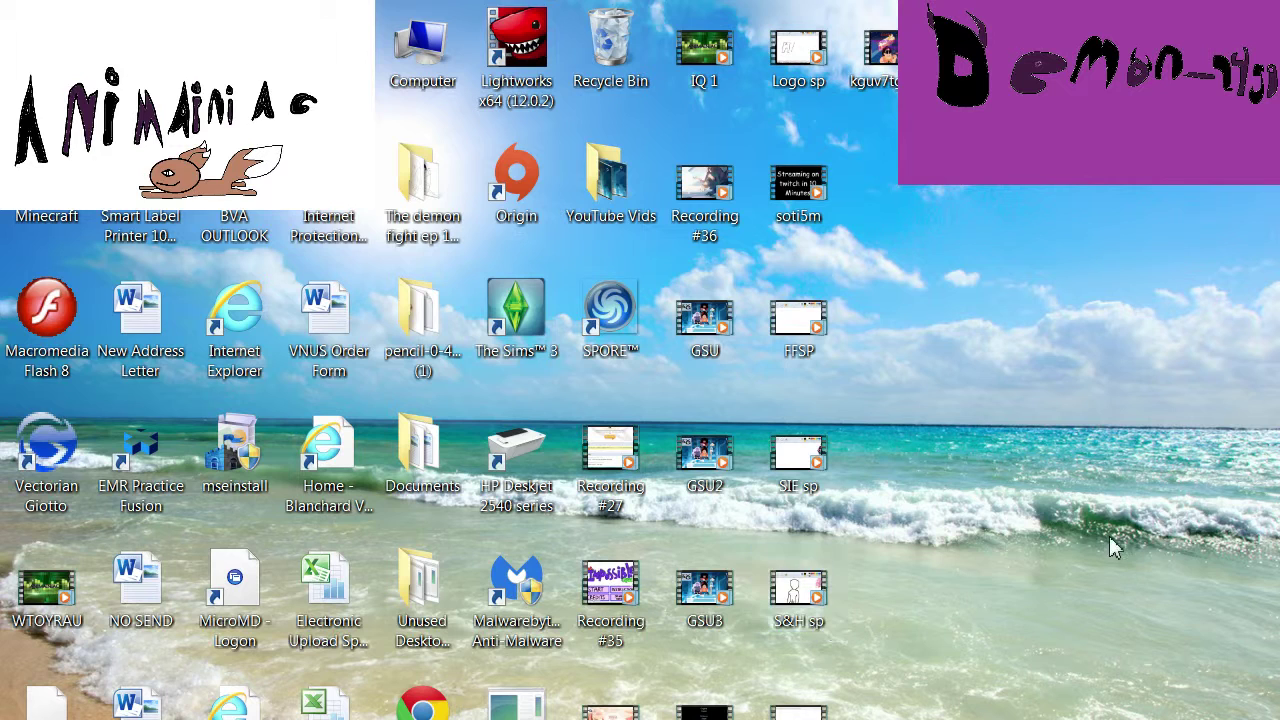
left_click(800, 458)
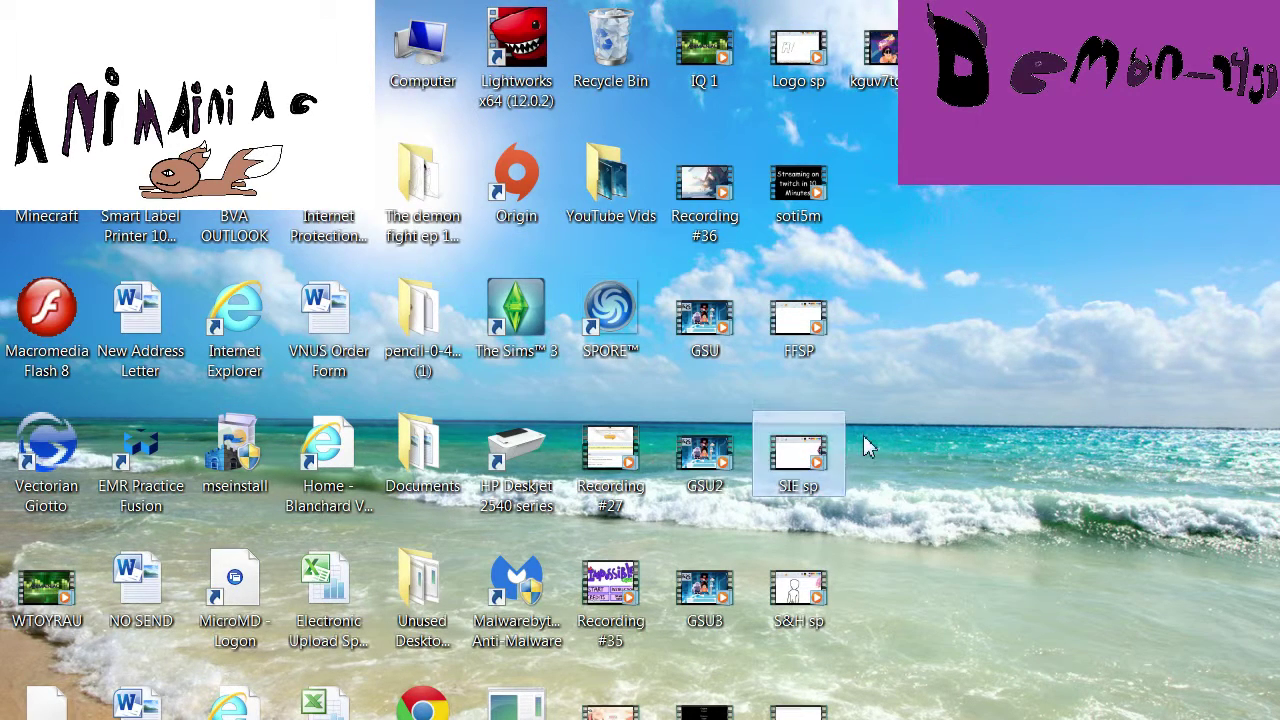
double_click(811, 462)
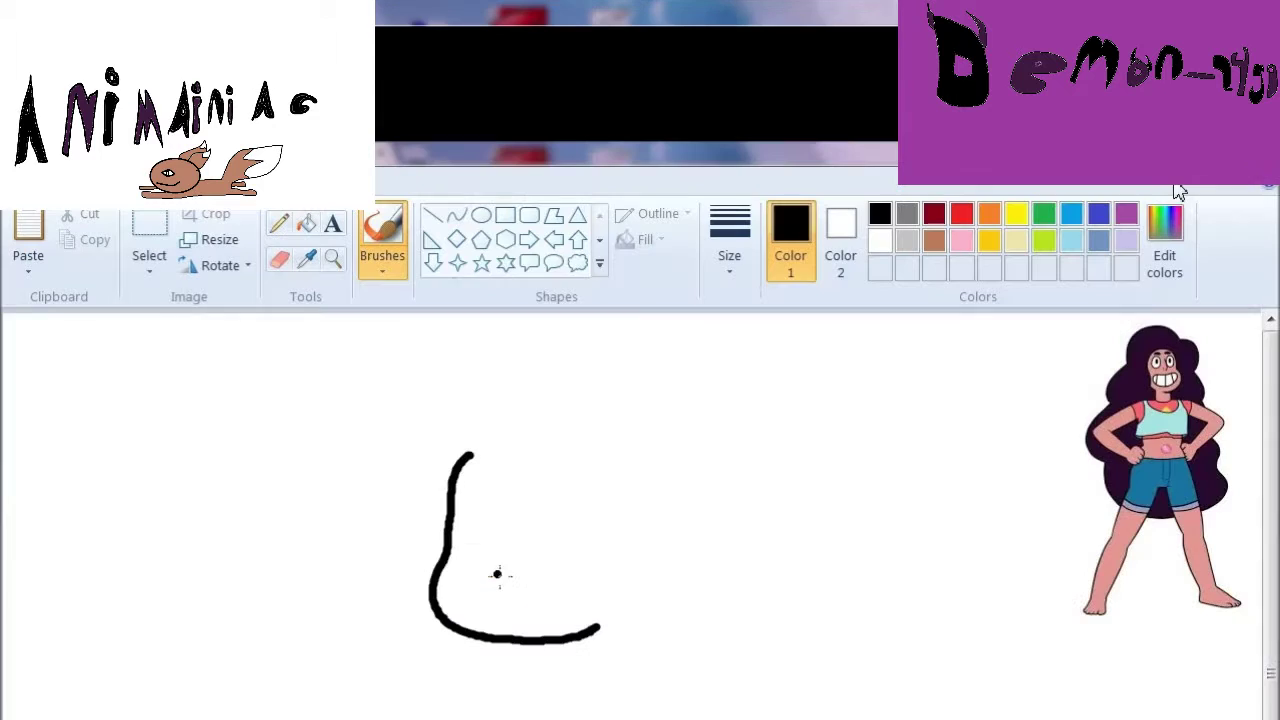
Draw and undo several black arch strokes for the top of the head
key("ctrl+z")
mouse_move(421, 487)
left_mouse_down()
mouse_move(588, 576)
mouse_move(571, 700)
left_mouse_up()
key("ctrl+z")
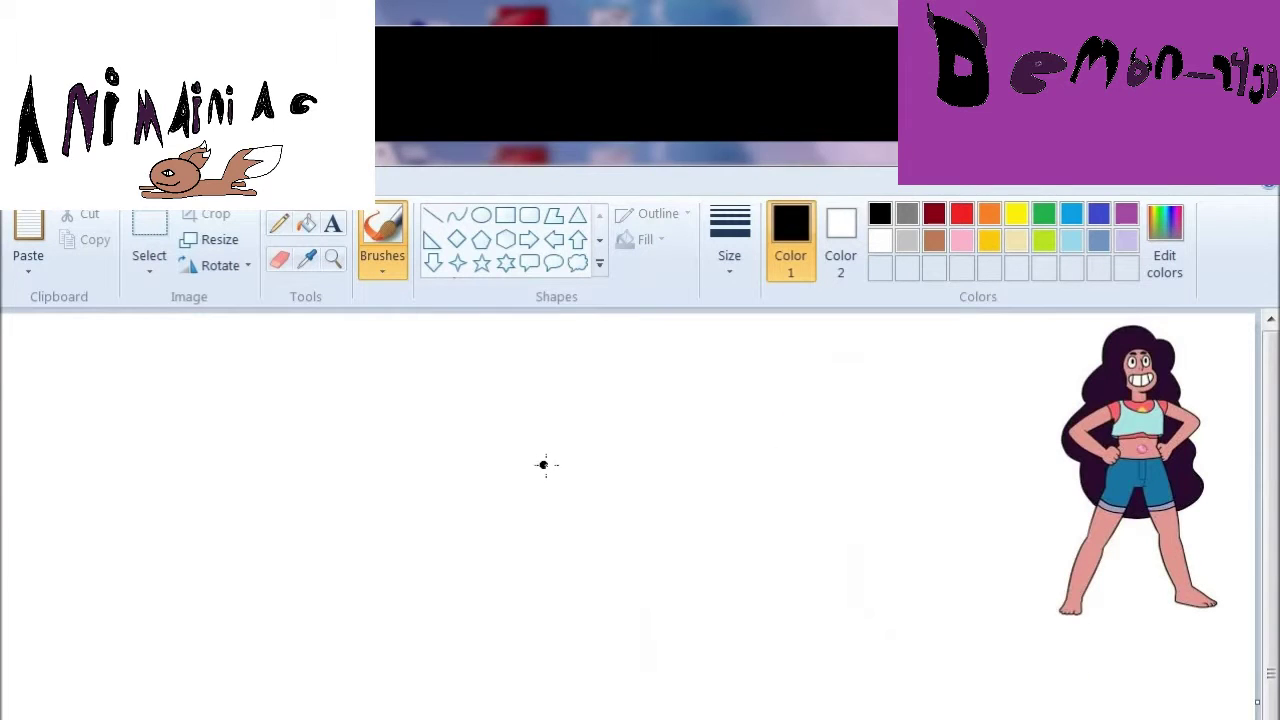
left_click_drag(506, 398, 686, 623)
key("ctrl+z")
mouse_move(430, 478)
left_mouse_down()
mouse_move(581, 490)
mouse_move(575, 510)
left_mouse_up()
mouse_move(575, 510)
left_mouse_down()
mouse_move(623, 554)
mouse_move(602, 622)
left_mouse_up()
key("ctrl+z")
Add small strokes below the arch and down the right side, then undo back to a blank canvas
mouse_move(521, 505)
left_mouse_down()
mouse_move(537, 545)
mouse_move(514, 568)
mouse_move(537, 572)
left_mouse_up()
key("ctrl+z")
left_click_drag(516, 550, 510, 572)
mouse_move(572, 510)
left_mouse_down()
mouse_move(600, 540)
mouse_move(532, 634)
left_mouse_up()
left_click_drag(430, 470, 418, 550)
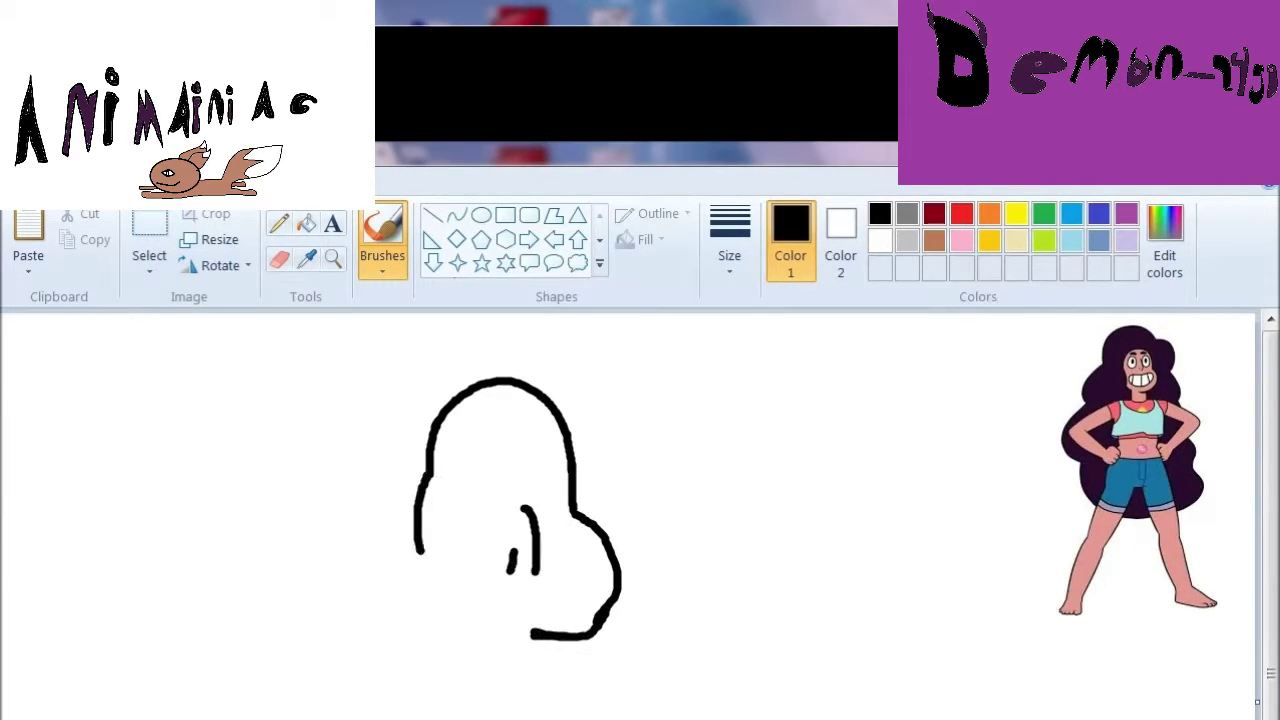
key("ctrl+z")
key("ctrl+z")
key("ctrl+z")
key("ctrl+z")
key("ctrl+z")
key("ctrl+z")
Select and enlarge the Stevonnie reference image, then sketch a U-shaped jaw line
left_click(149, 250)
mouse_move(1048, 336)
left_mouse_down()
mouse_move(1166, 337)
mouse_move(1234, 634)
left_mouse_up()
mouse_move(1071, 587)
left_mouse_down()
mouse_move(1071, 623)
mouse_move(800, 719)
left_mouse_up()
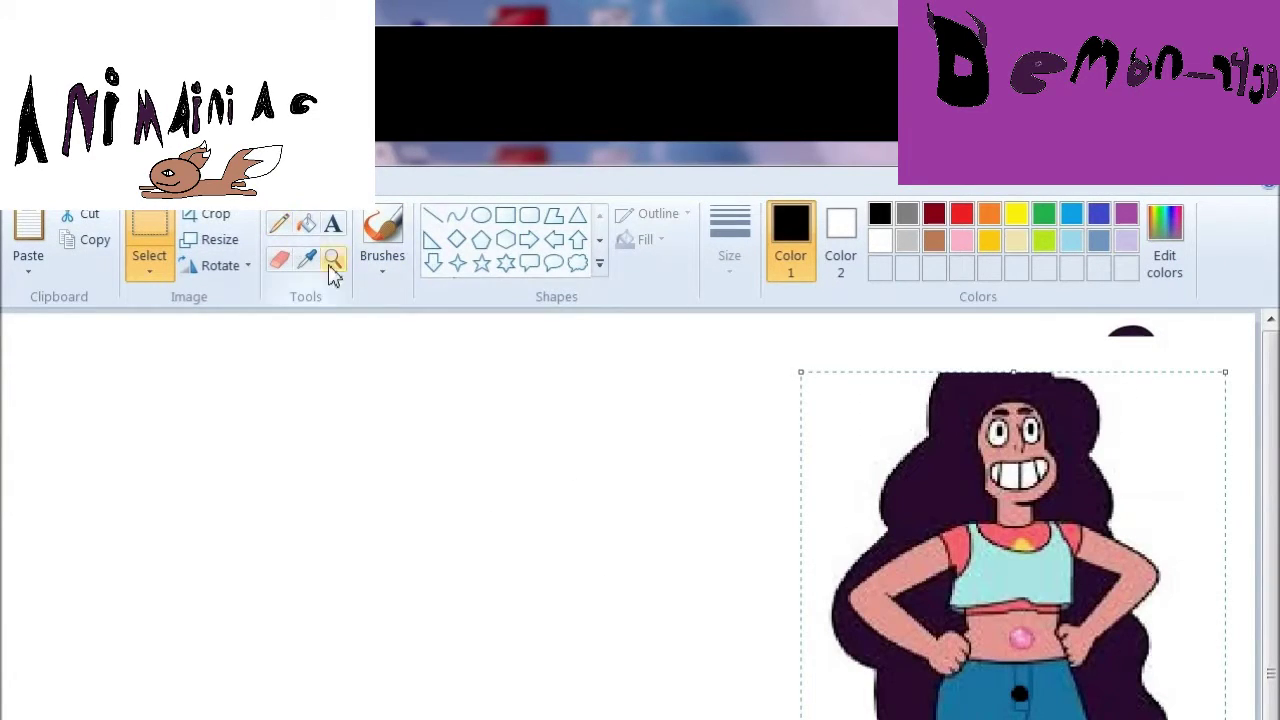
left_click(382, 240)
mouse_move(428, 430)
left_mouse_down()
mouse_move(543, 557)
mouse_move(530, 630)
left_mouse_up()
key("ctrl+z")
key("ctrl+z")
mouse_move(314, 465)
left_mouse_down()
mouse_move(471, 586)
mouse_move(511, 498)
left_mouse_up()
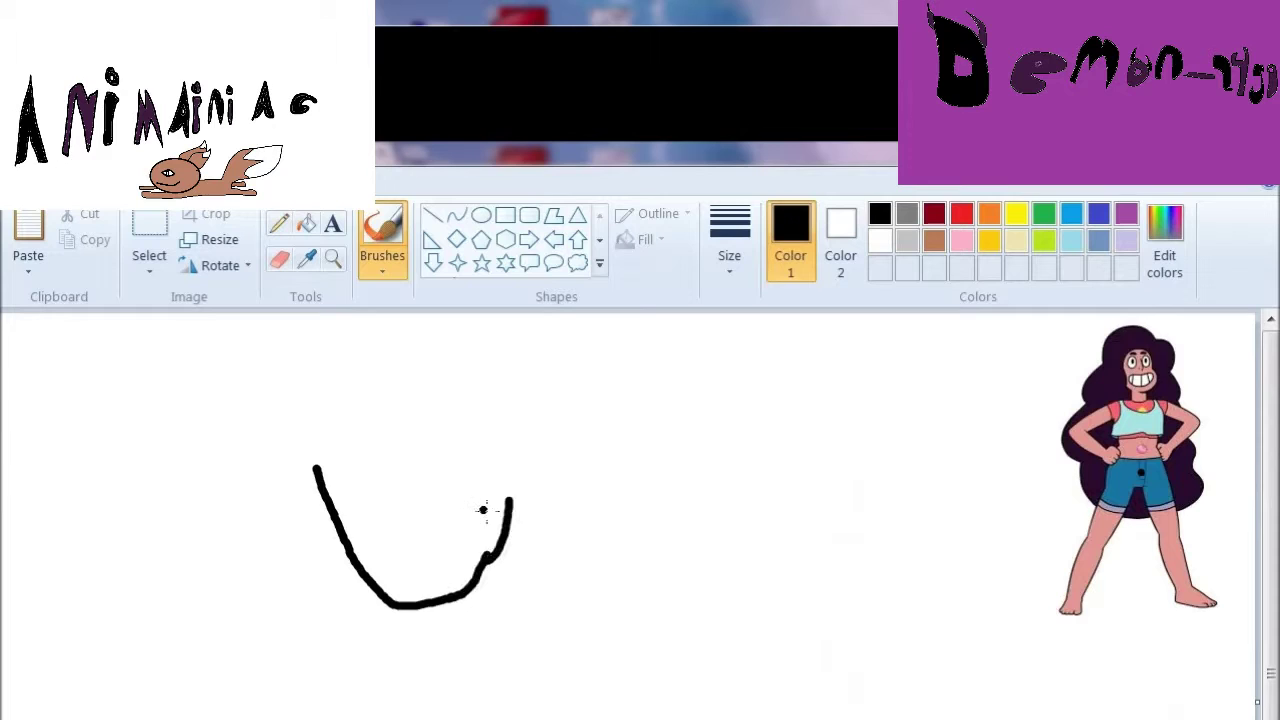
key("ctrl+z")
Extend the jaw into a loop, retrying the top of the head with several undos
left_click(333, 222)
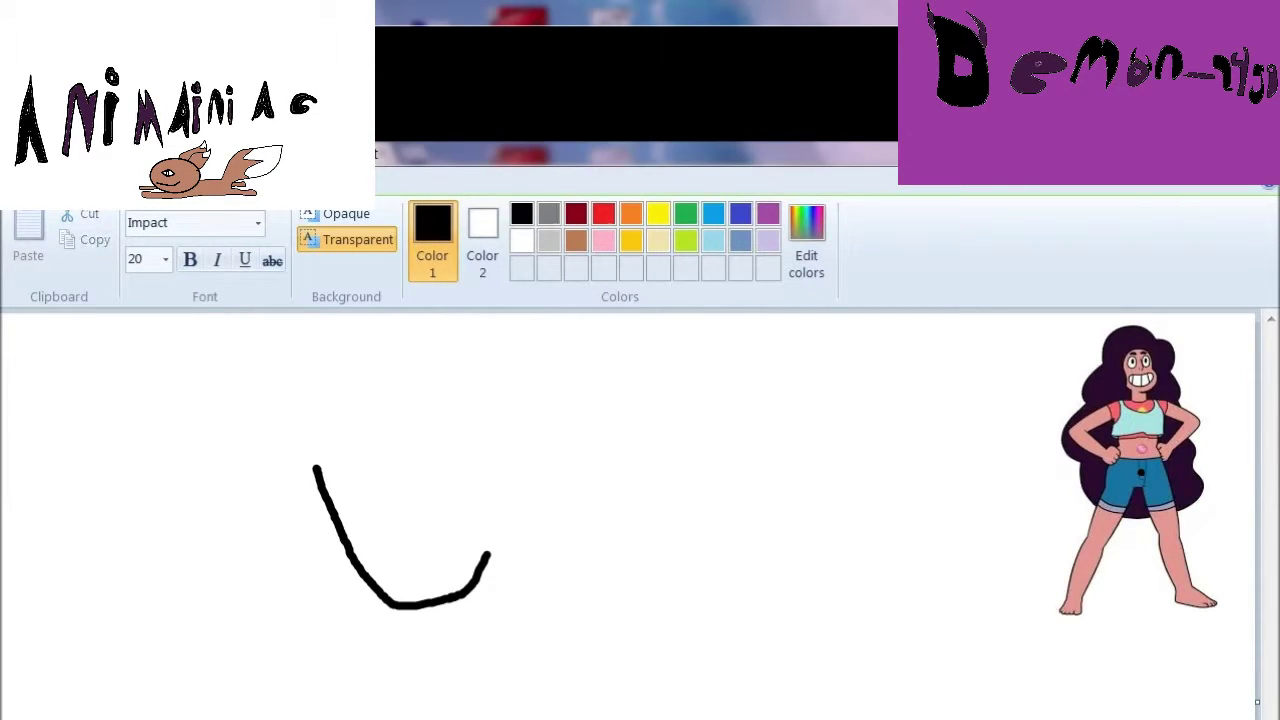
key("ctrl+z")
mouse_move(488, 562)
left_mouse_down()
mouse_move(528, 474)
mouse_move(518, 451)
mouse_move(443, 452)
mouse_move(368, 420)
left_mouse_up()
mouse_move(376, 436)
left_mouse_down()
mouse_move(326, 545)
mouse_move(305, 490)
left_mouse_up()
key("ctrl+z")
key("ctrl+z")
key("ctrl+z")
left_click_drag(528, 472, 443, 414)
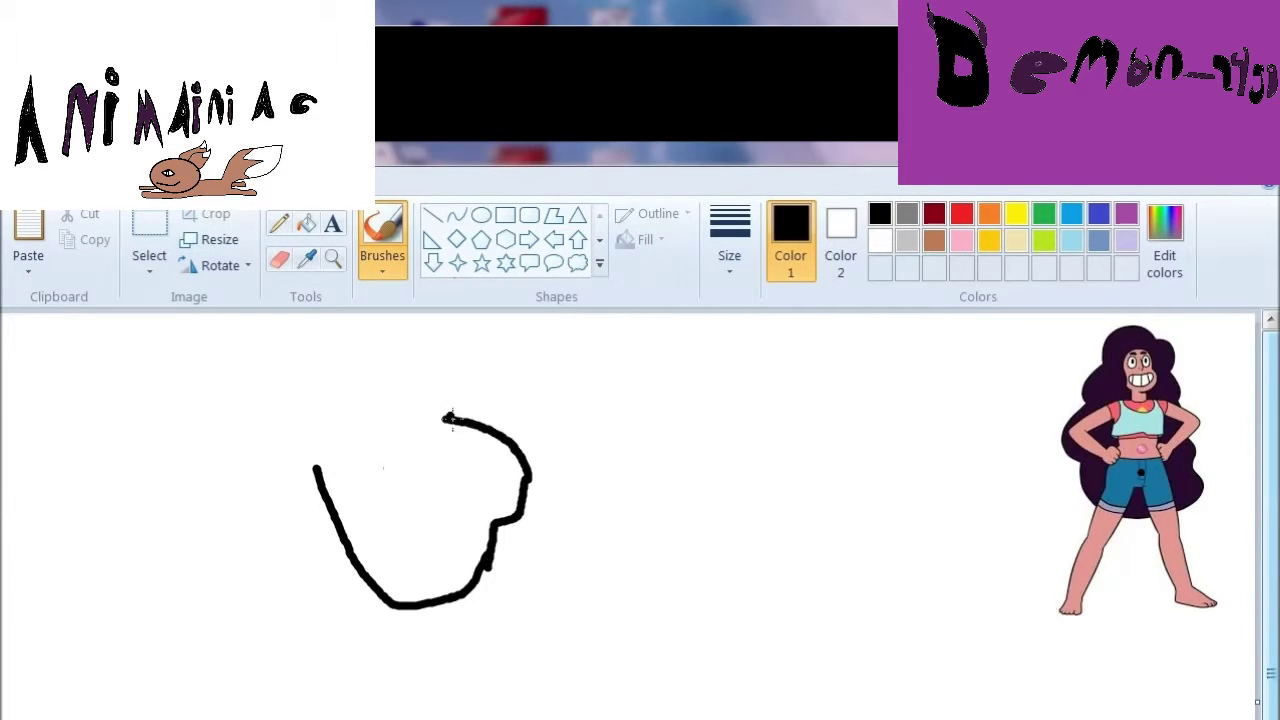
key("ctrl+z")
mouse_move(315, 470)
left_mouse_down()
mouse_move(400, 371)
mouse_move(522, 458)
mouse_move(305, 485)
left_mouse_up()
key("ctrl+z")
key("ctrl+z")
Close the head outline, add a left neck line and a long diagonal arm stroke to the right
mouse_move(486, 562)
left_mouse_down()
mouse_move(494, 598)
mouse_move(494, 576)
left_mouse_up()
mouse_move(424, 606)
left_mouse_down()
mouse_move(400, 610)
mouse_move(392, 632)
left_mouse_up()
mouse_move(492, 600)
left_mouse_down()
mouse_move(490, 620)
mouse_move(522, 586)
mouse_move(830, 450)
left_mouse_up()
scroll(846, 608, "down", 1)
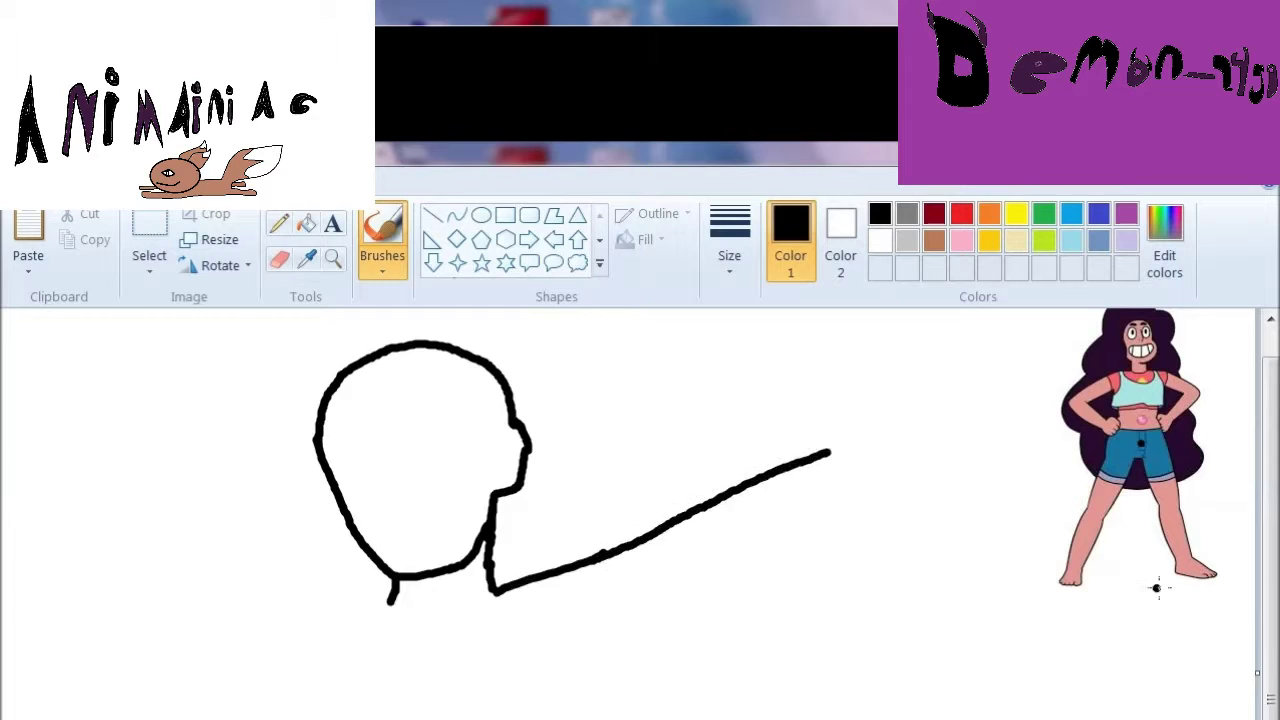
Draw the long lower arm line beneath the first and join the upper arm's end
scroll(1154, 589, "up", 1)
mouse_move(546, 665)
left_mouse_down()
mouse_move(805, 566)
mouse_move(866, 518)
mouse_move(858, 497)
left_mouse_up()
mouse_move(845, 457)
left_mouse_down()
mouse_move(852, 495)
mouse_move(906, 487)
left_mouse_up()
key("ctrl+z")
key("ctrl+z")
key("ctrl+z")
key("ctrl+z")
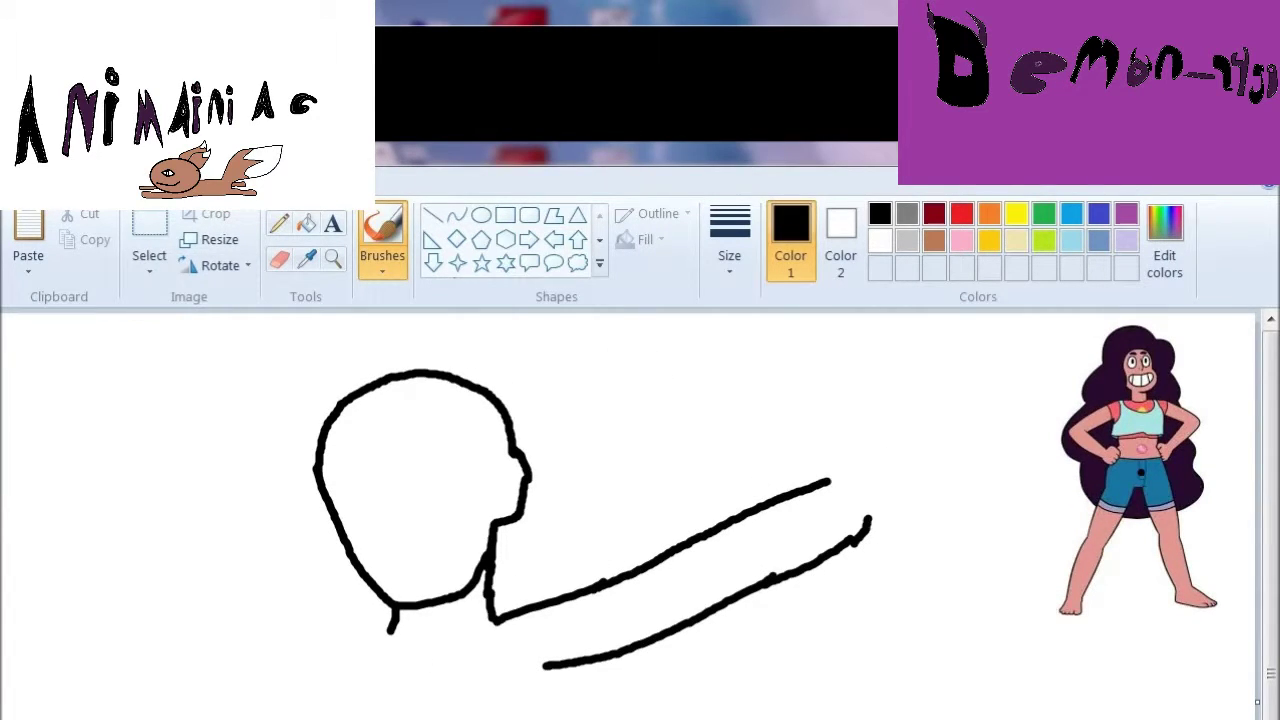
mouse_move(849, 456)
left_mouse_down()
mouse_move(871, 522)
mouse_move(890, 513)
mouse_move(914, 465)
mouse_move(940, 452)
mouse_move(937, 417)
left_mouse_up()
Select the figure drawing and resize it slightly
left_click(149, 245)
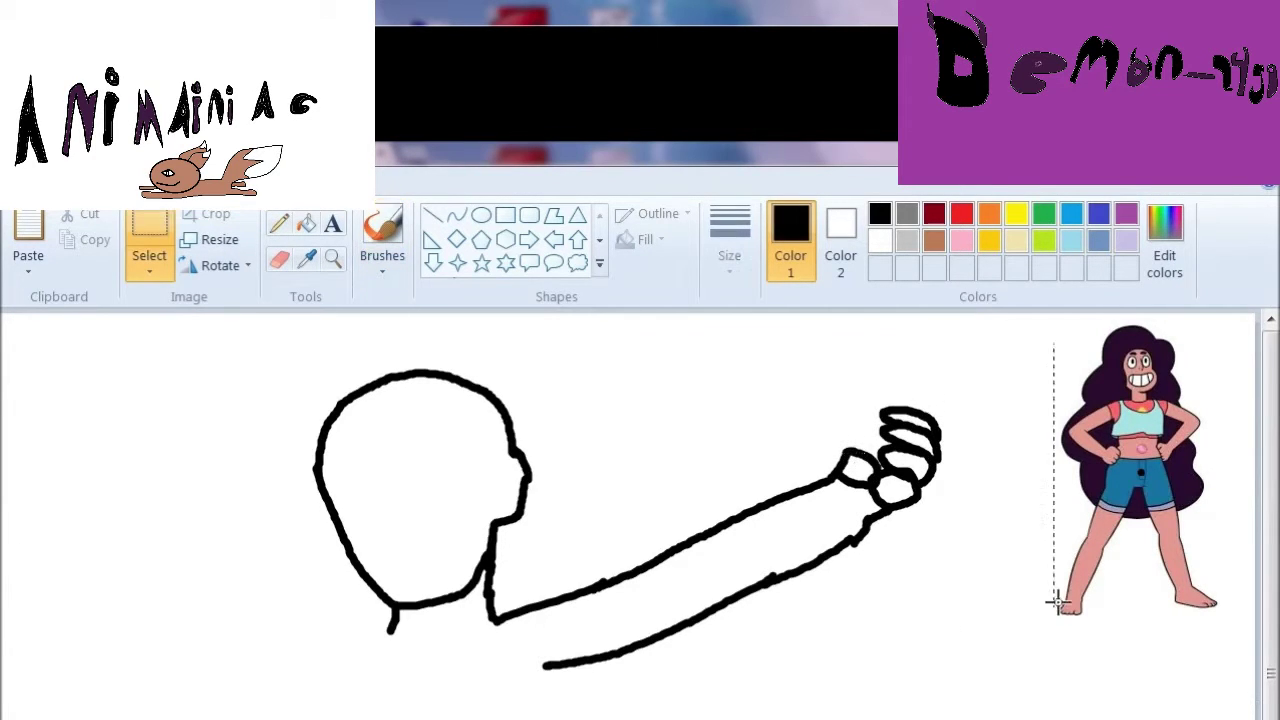
left_click_drag(1057, 600, 768, 632)
mouse_move(765, 470)
left_mouse_down()
mouse_move(990, 340)
mouse_move(905, 360)
mouse_move(923, 354)
mouse_move(752, 440)
mouse_move(777, 442)
mouse_move(760, 466)
left_mouse_up()
left_click(382, 238)
Try sketching a blade tip and a fist at the arm's end, then undo them
left_click_drag(646, 530, 705, 520)
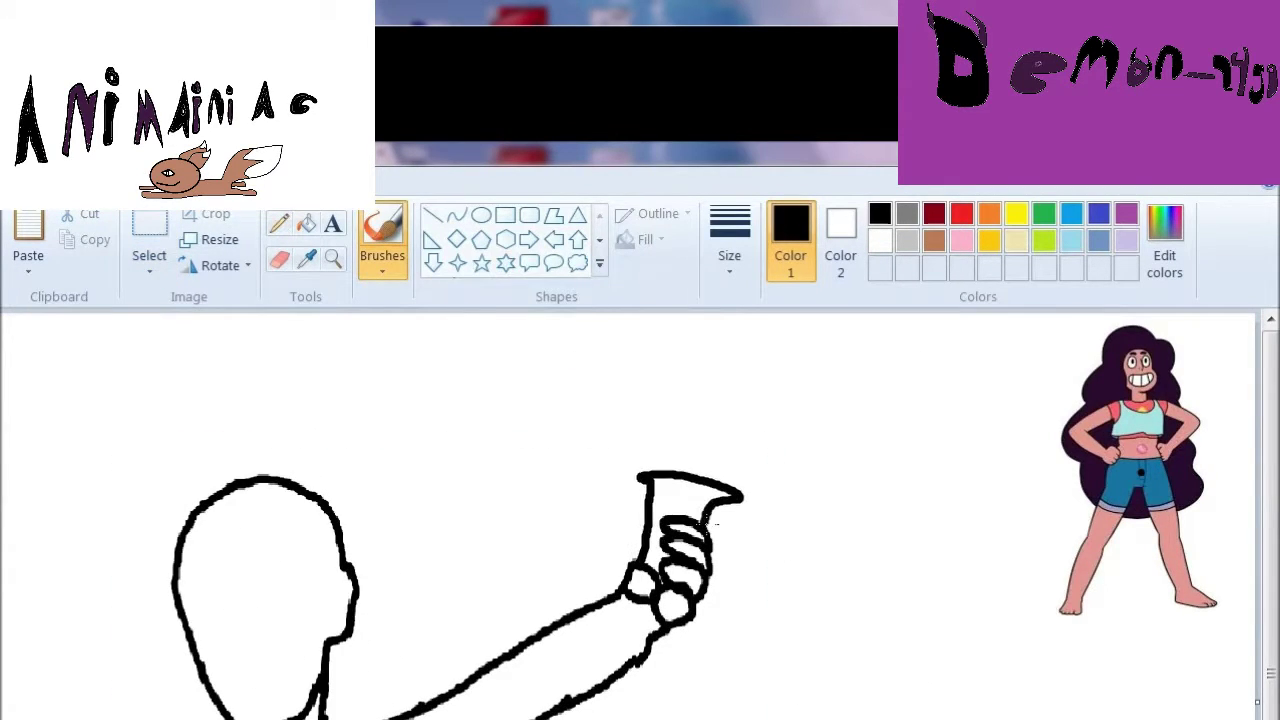
mouse_move(654, 470)
left_mouse_down()
mouse_move(726, 314)
mouse_move(742, 492)
left_mouse_up()
key("ctrl+z")
key("ctrl+z")
key("ctrl+z")
key("ctrl+z")
key("ctrl+z")
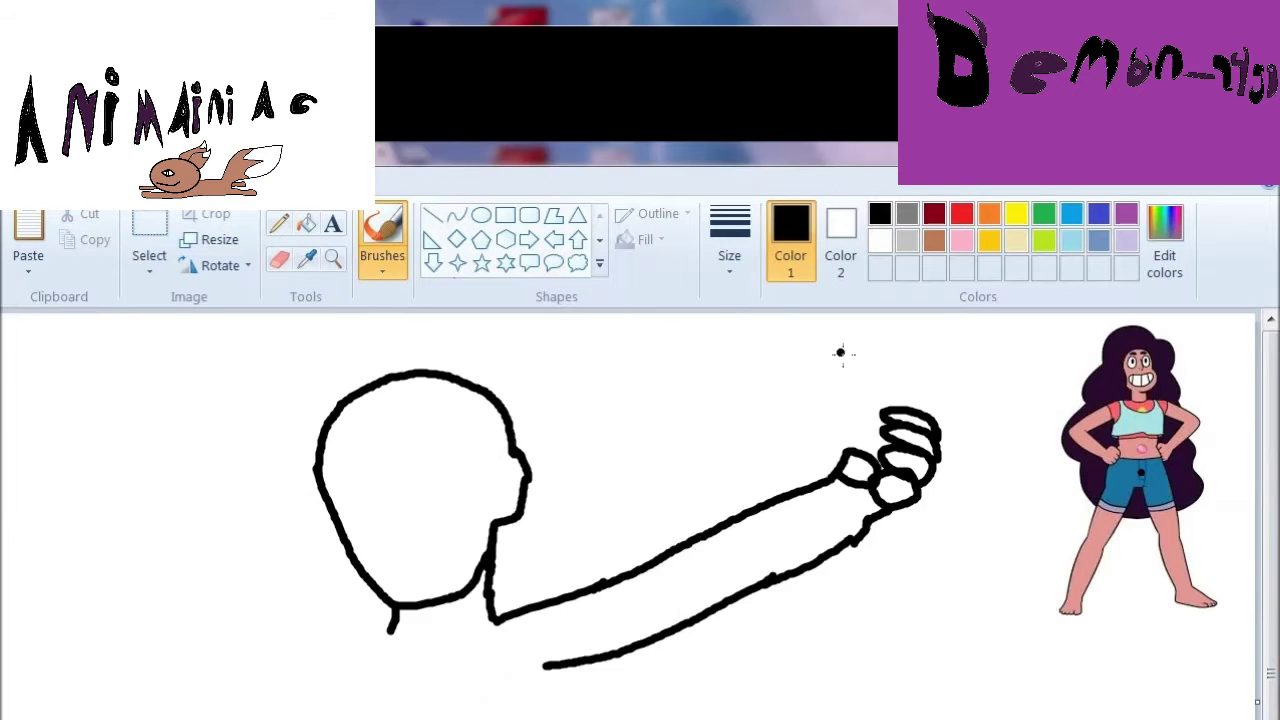
key("ctrl+z")
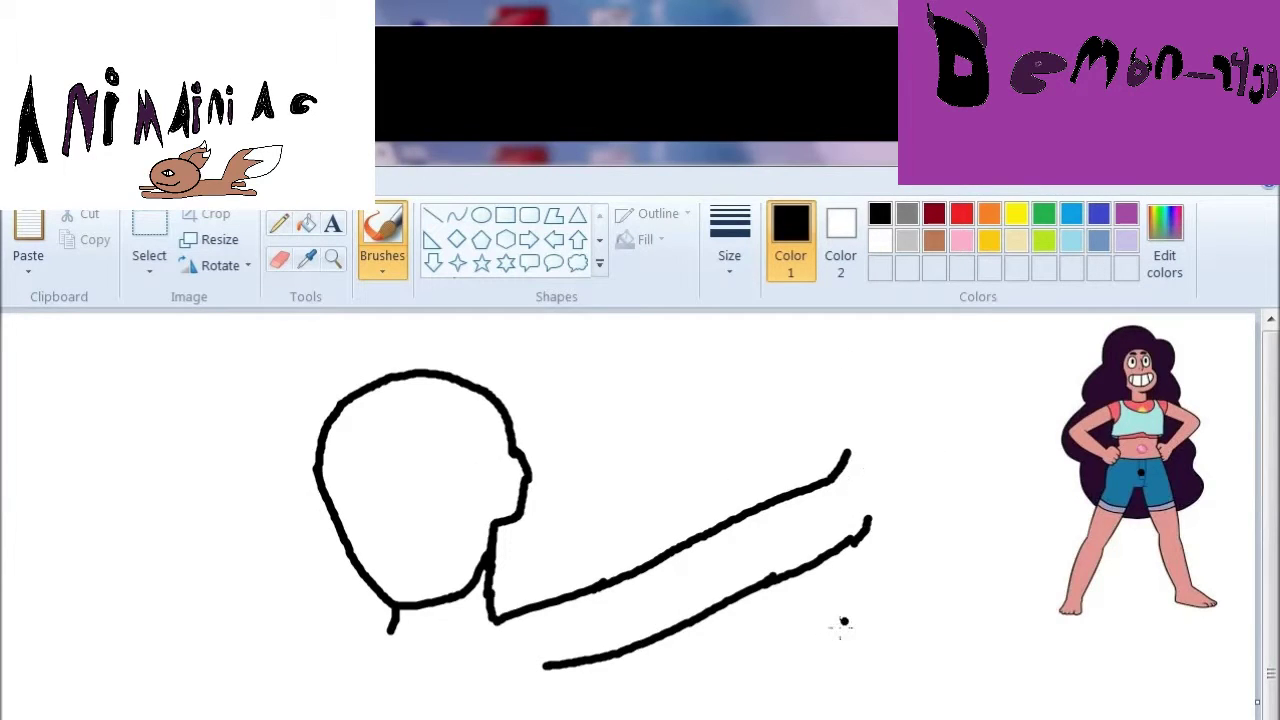
key("ctrl+z")
mouse_move(838, 480)
left_mouse_down()
mouse_move(880, 470)
mouse_move(885, 505)
left_mouse_up()
key("ctrl+z")
key("ctrl+z")
left_click_drag(830, 470, 848, 440)
left_click_drag(855, 440, 905, 525)
key("ctrl+z")
key("ctrl+z")
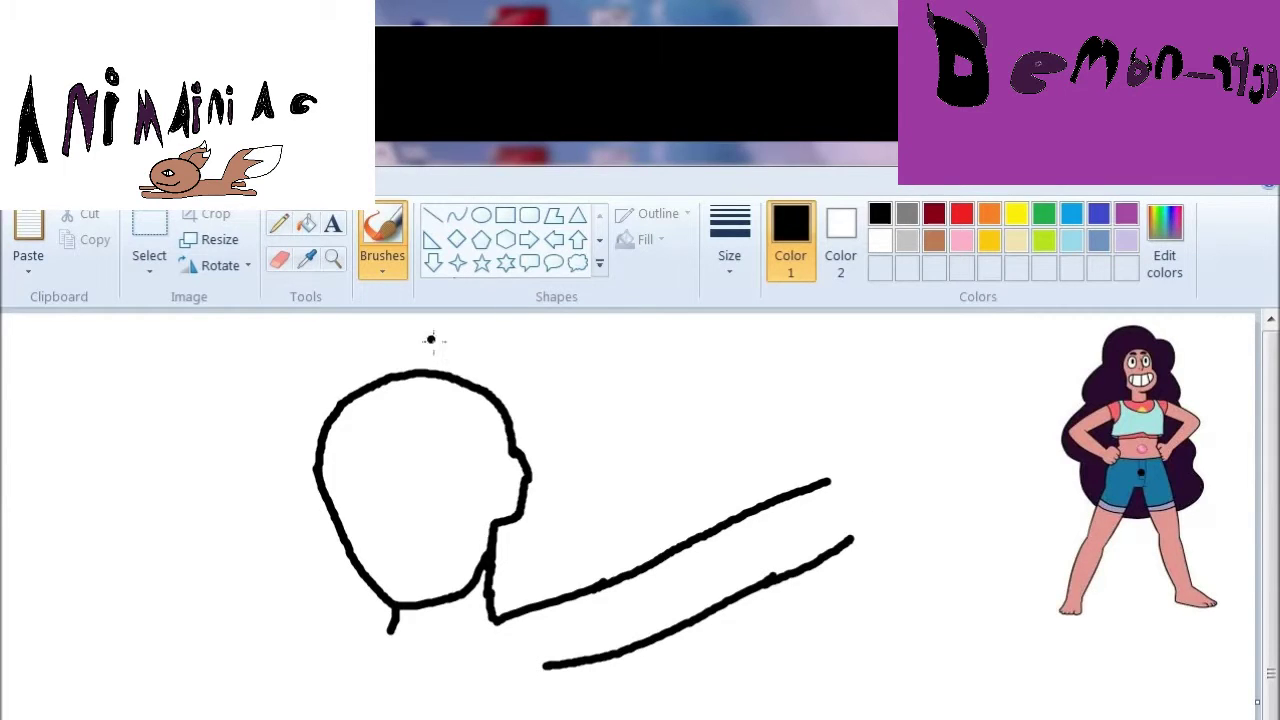
Search images for the rose's scabbard, then 'sword', and preview a sword image
key("alt+Tab")
scroll(363, 240, "up", 2)
left_click(363, 231)
key("ctrl+a")
type("Roses sca")
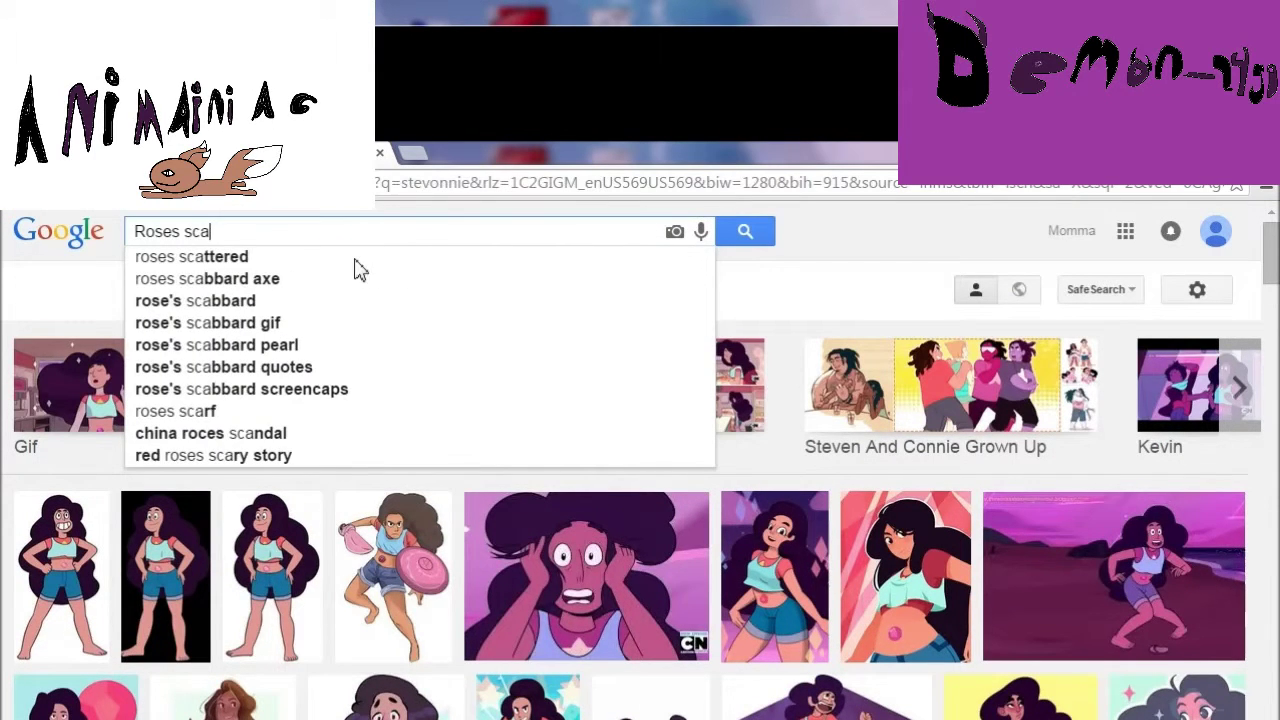
left_click(200, 294)
double_click(222, 231)
type("sword")
scroll(751, 491, "down", 5)
left_click(460, 290)
key("alt+Tab")
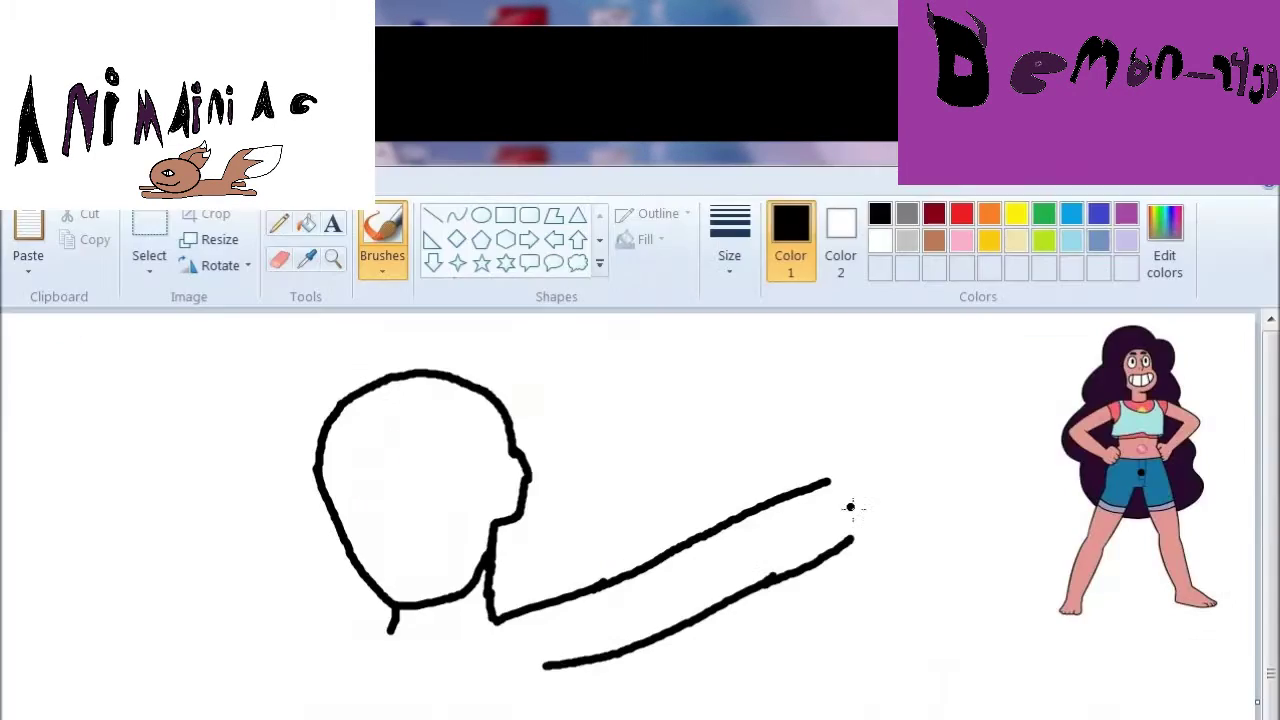
Draw a sword at the arm's end: pommel loop, hilt, cup-shaped guard and blade lines
key("alt+Tab")
key("alt+Tab")
left_click_drag(902, 471, 901, 522)
mouse_move(928, 480)
left_mouse_down()
mouse_move(934, 549)
mouse_move(906, 573)
mouse_move(954, 553)
mouse_move(935, 575)
mouse_move(886, 553)
mouse_move(955, 610)
left_mouse_up()
key("alt+Tab")
key("alt+Tab")
left_click_drag(870, 560, 965, 615)
key("alt+Tab")
key("alt+Tab")
left_click_drag(886, 615, 882, 718)
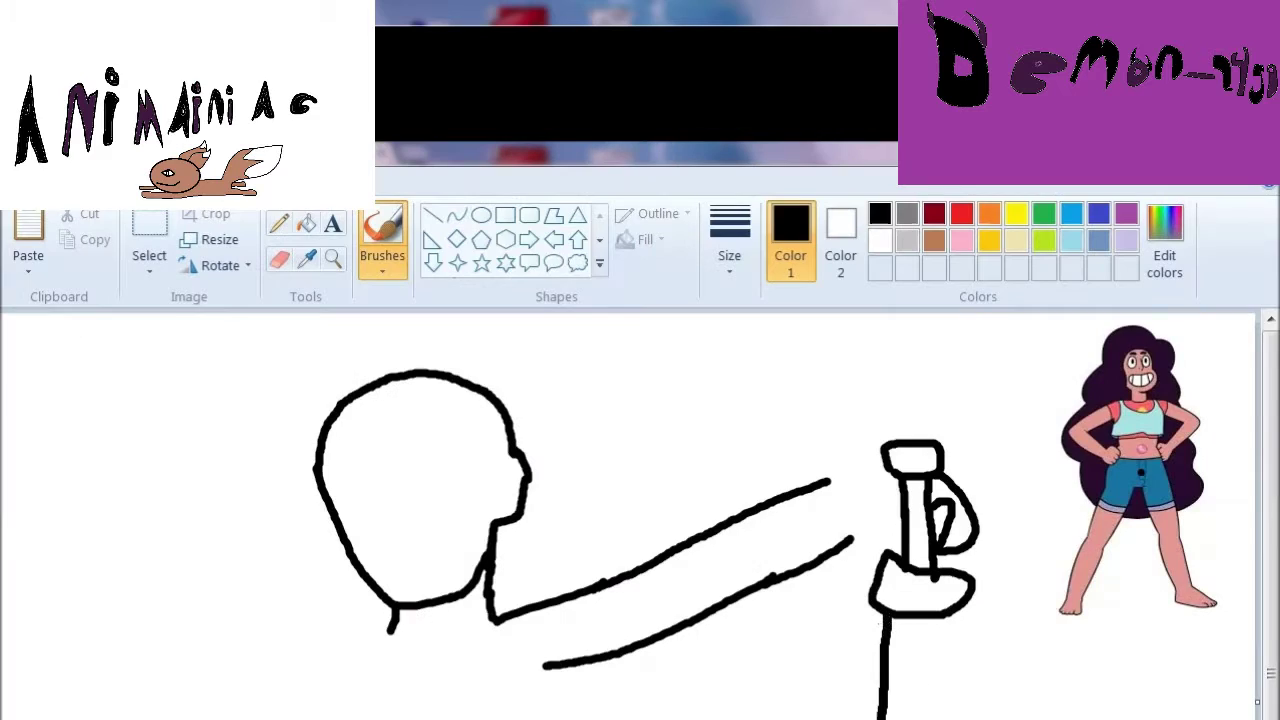
left_click_drag(960, 620, 968, 718)
left_click_drag(892, 620, 900, 715)
mouse_move(888, 665)
left_mouse_down()
mouse_move(936, 683)
mouse_move(930, 716)
left_mouse_up()
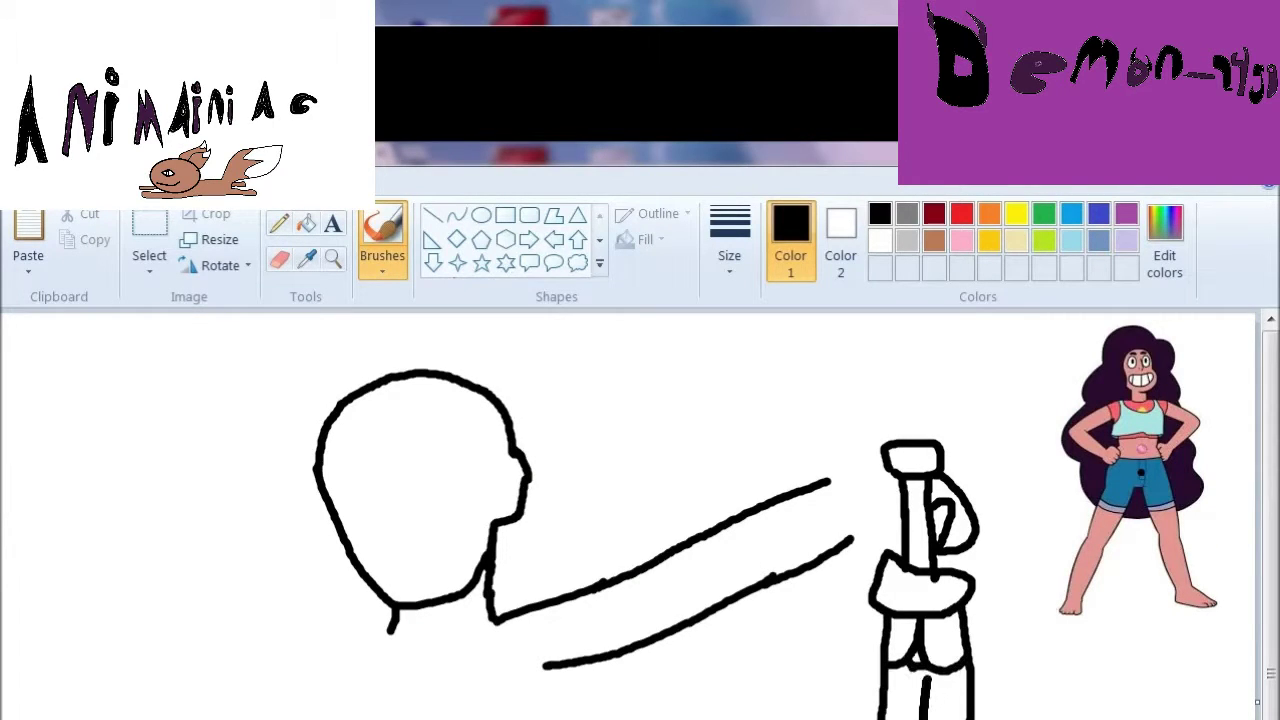
left_click_drag(825, 488, 890, 470)
Extend the arm lines to the hilt and redraw the hilt
mouse_move(848, 545)
left_mouse_down()
mouse_move(918, 529)
mouse_move(948, 551)
mouse_move(956, 492)
mouse_move(920, 560)
left_mouse_up()
left_click(279, 259)
left_click(382, 235)
mouse_move(940, 480)
left_mouse_down()
mouse_move(960, 560)
mouse_move(940, 550)
left_mouse_up()
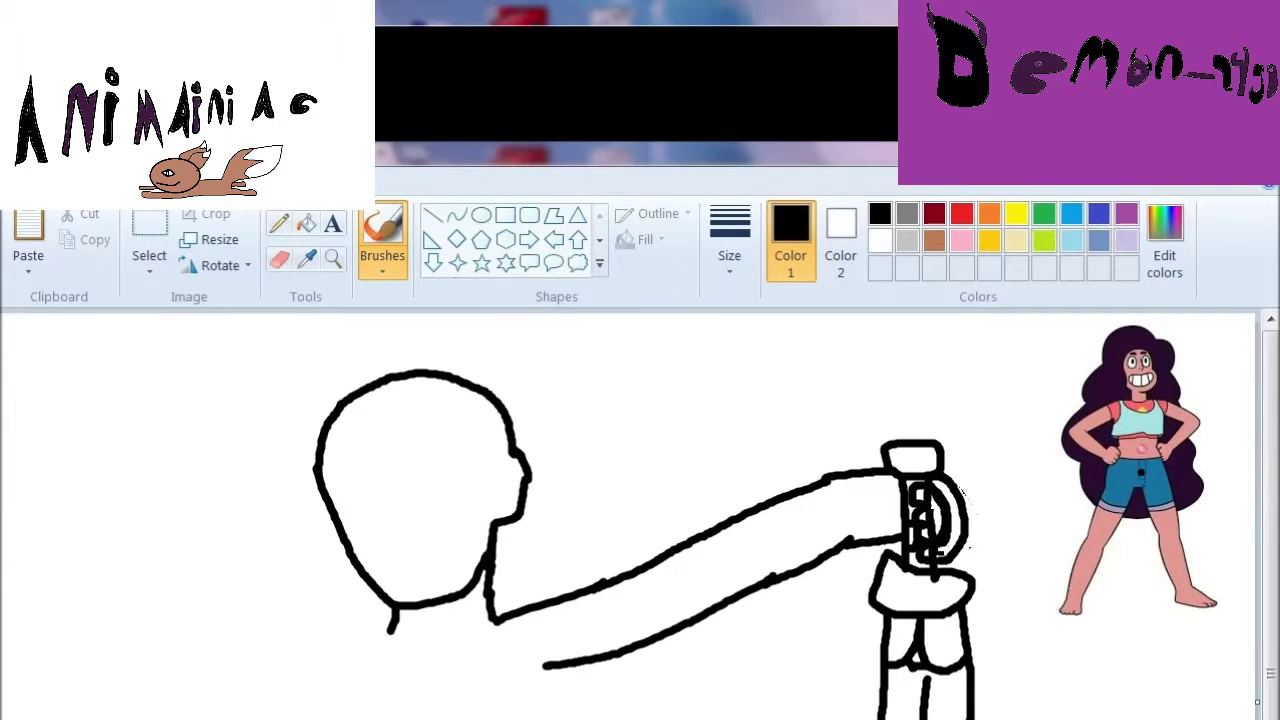
scroll(935, 520, "up", 1)
left_click(279, 259)
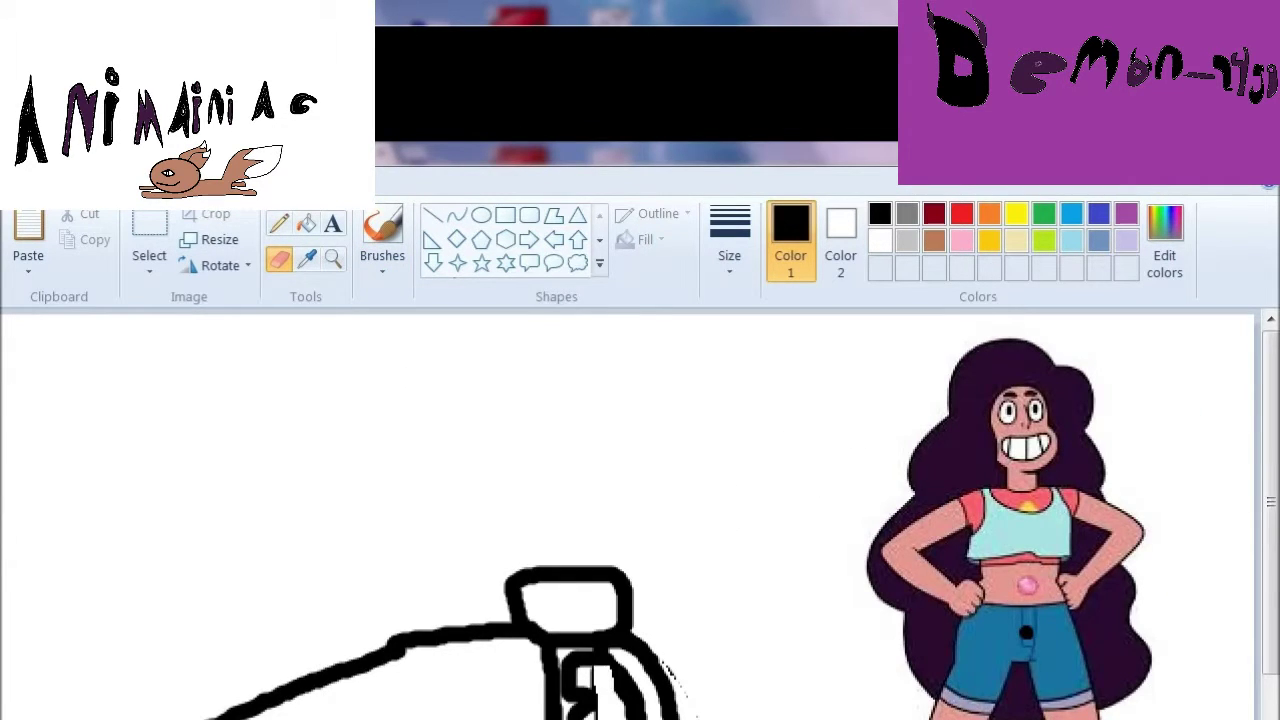
scroll(640, 515, "down", 1)
left_click(382, 235)
Draw the neck, collar, shoulder and lower torso lines below the head
left_click_drag(425, 620, 380, 665)
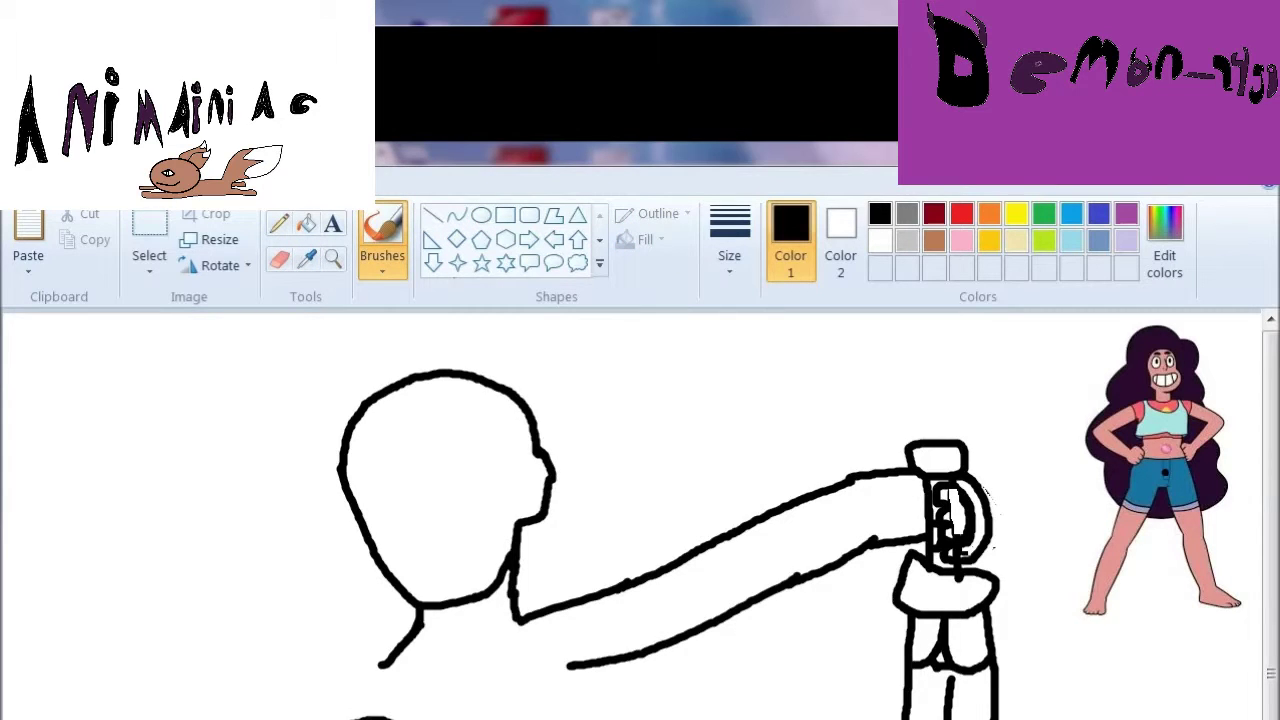
left_click_drag(380, 665, 305, 719)
left_click_drag(405, 672, 394, 718)
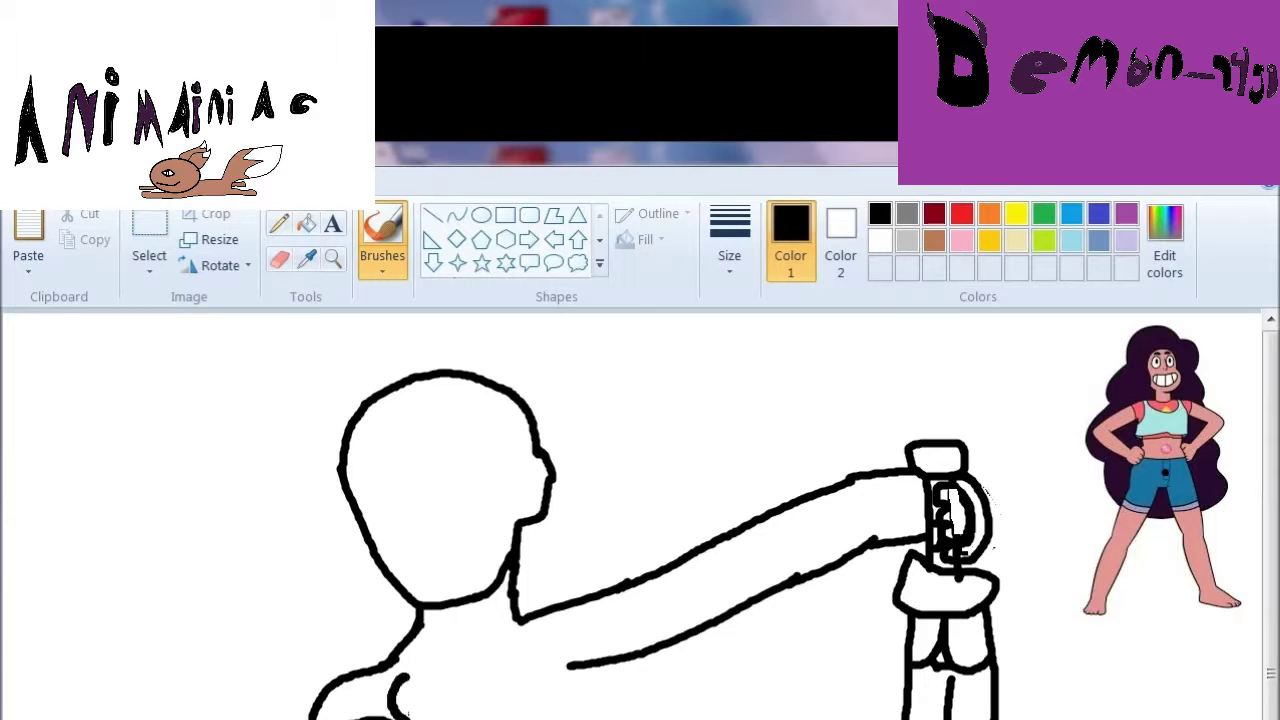
mouse_move(574, 664)
left_mouse_down()
mouse_move(560, 674)
mouse_move(556, 719)
left_mouse_up()
left_click_drag(410, 672, 428, 712)
mouse_move(418, 622)
left_mouse_down()
mouse_move(528, 622)
mouse_move(542, 640)
mouse_move(540, 719)
mouse_move(440, 719)
mouse_move(520, 612)
mouse_move(488, 642)
left_mouse_up()
left_click_drag(562, 672, 542, 704)
scroll(640, 514, "down", 1)
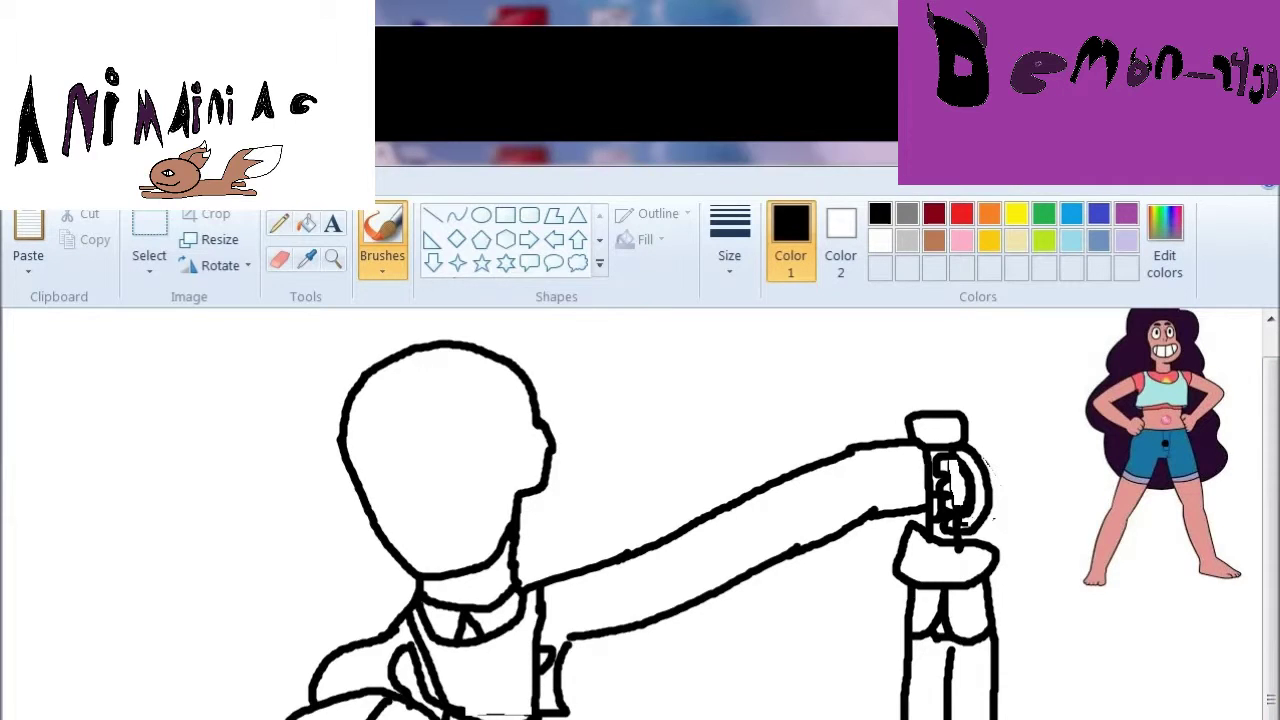
Outline long hair around the head with jagged right-side spikes and forehead bangs
left_click(279, 259)
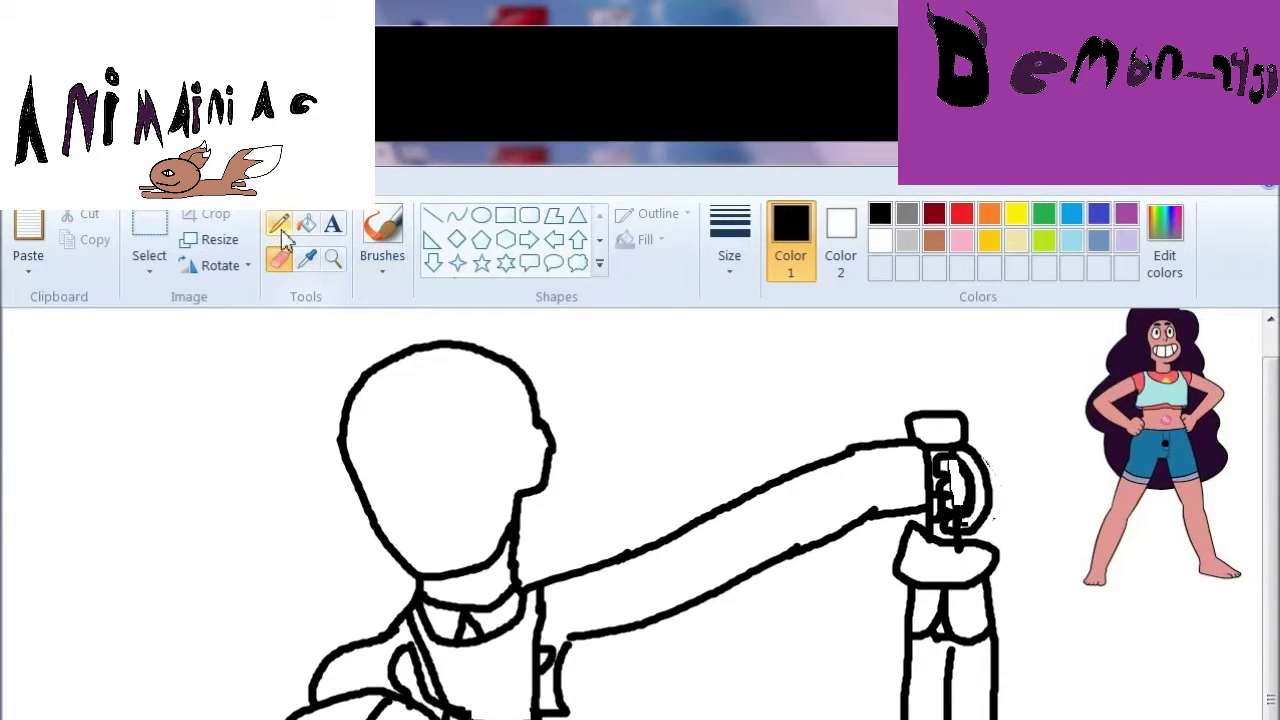
left_click(382, 232)
scroll(1051, 603, "up", 1)
mouse_move(382, 345)
left_mouse_down()
mouse_move(310, 442)
mouse_move(386, 660)
left_mouse_up()
mouse_move(382, 345)
left_mouse_down()
mouse_move(551, 380)
mouse_move(612, 500)
mouse_move(630, 580)
left_mouse_up()
left_click_drag(655, 650, 686, 718)
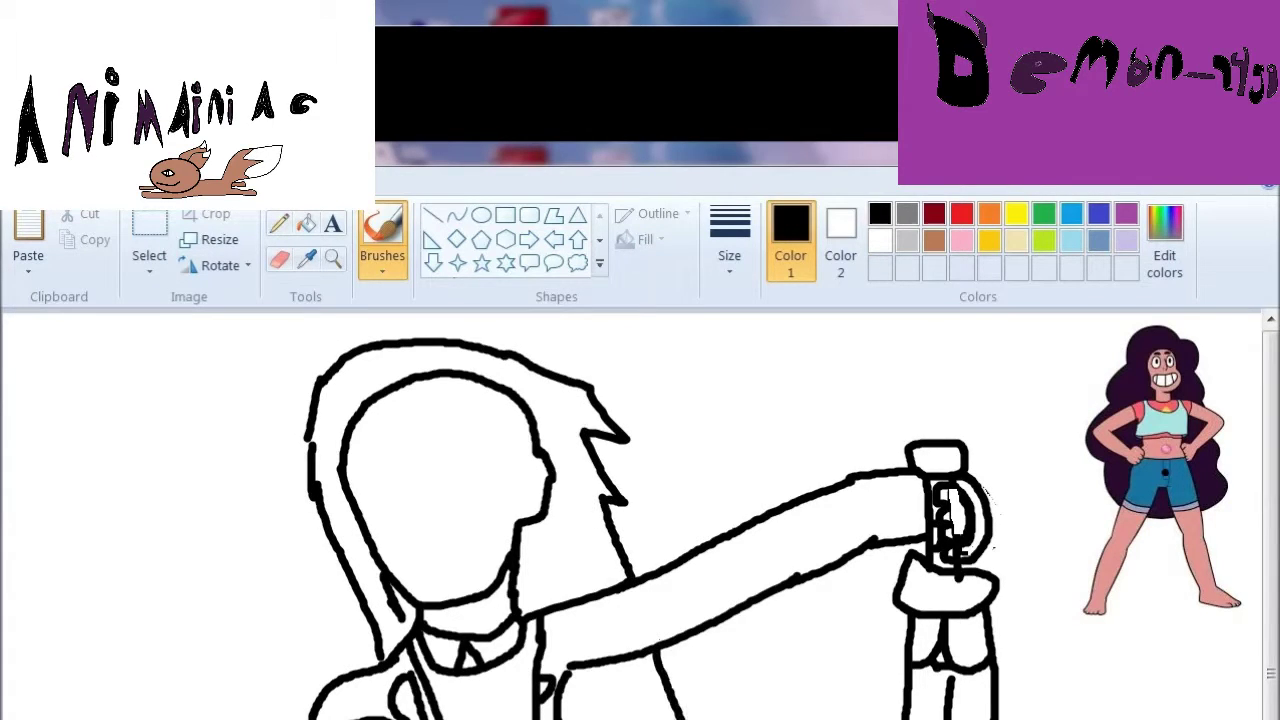
mouse_move(346, 466)
left_mouse_down()
mouse_move(505, 420)
mouse_move(538, 446)
left_mouse_up()
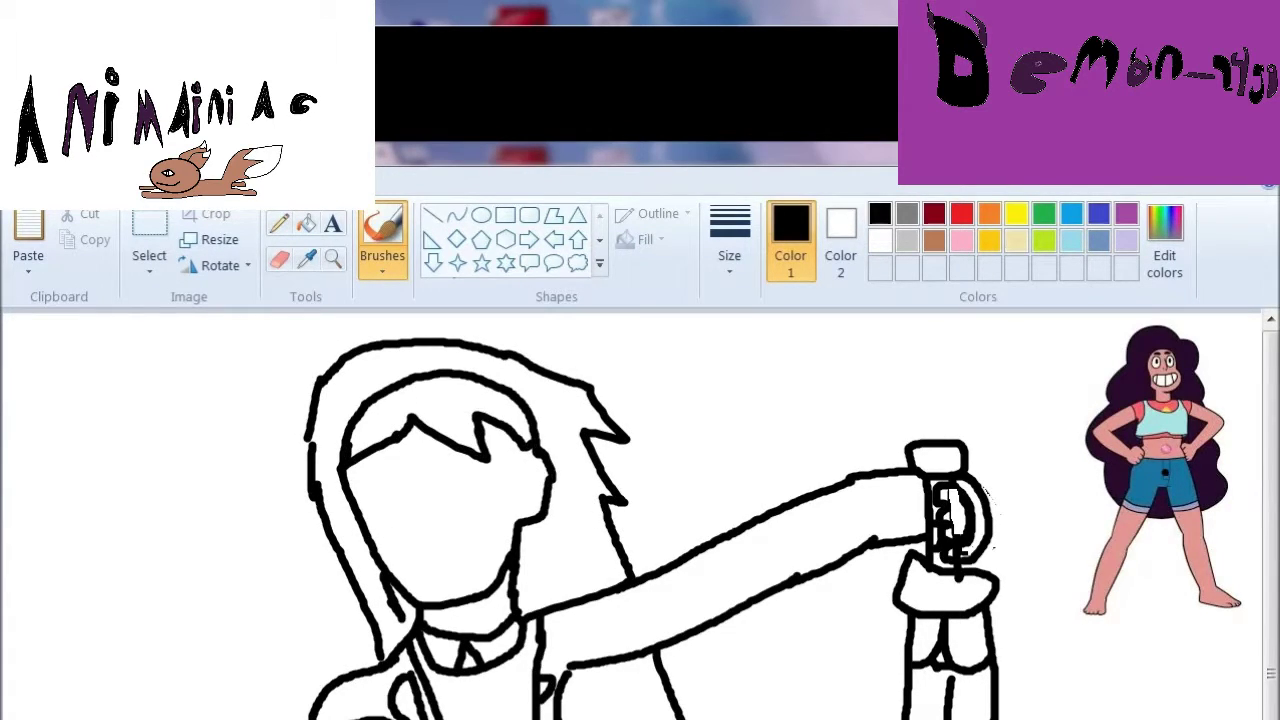
Erase part of the inner head line and draw the eyes, nose and grinning mouth
left_click(279, 259)
mouse_move(362, 408)
left_mouse_down()
mouse_move(346, 449)
mouse_move(409, 380)
mouse_move(530, 378)
left_mouse_up()
left_click(382, 235)
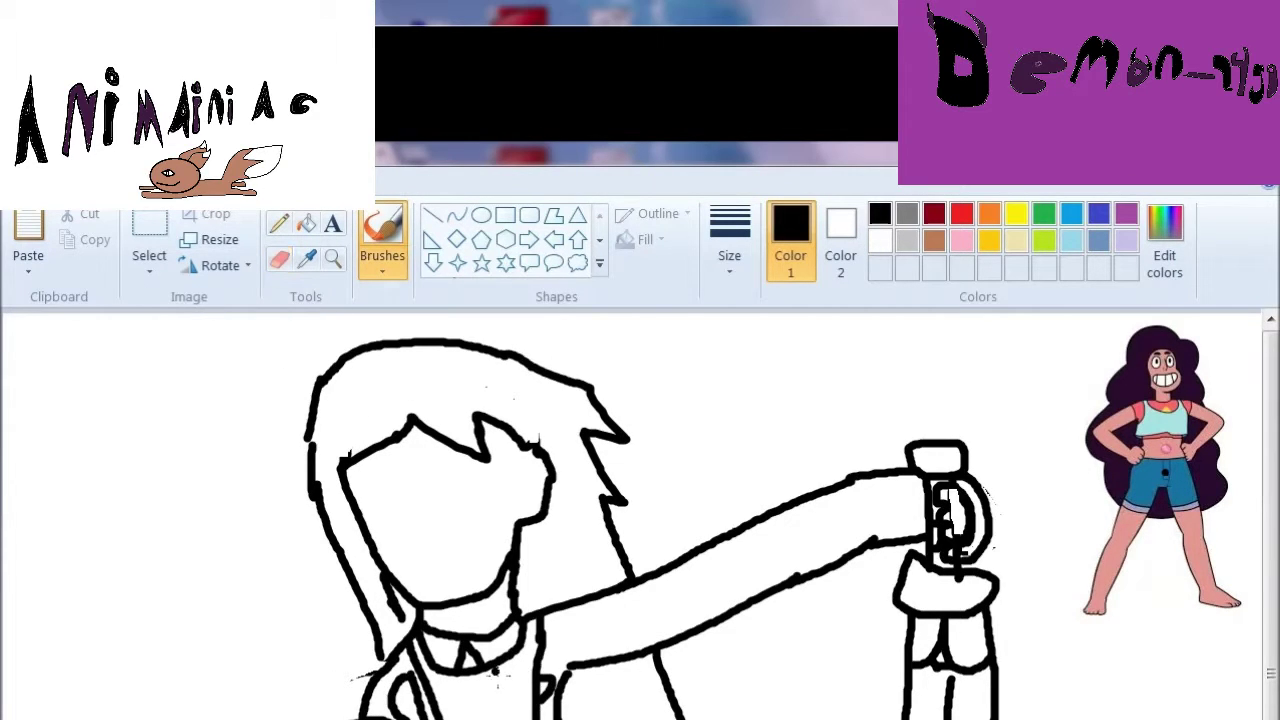
mouse_move(452, 478)
left_mouse_down()
mouse_move(505, 474)
mouse_move(468, 484)
mouse_move(488, 490)
mouse_move(455, 545)
mouse_move(492, 552)
mouse_move(484, 562)
mouse_move(462, 446)
left_mouse_up()
left_click_drag(370, 478, 418, 478)
left_click_drag(386, 478, 398, 486)
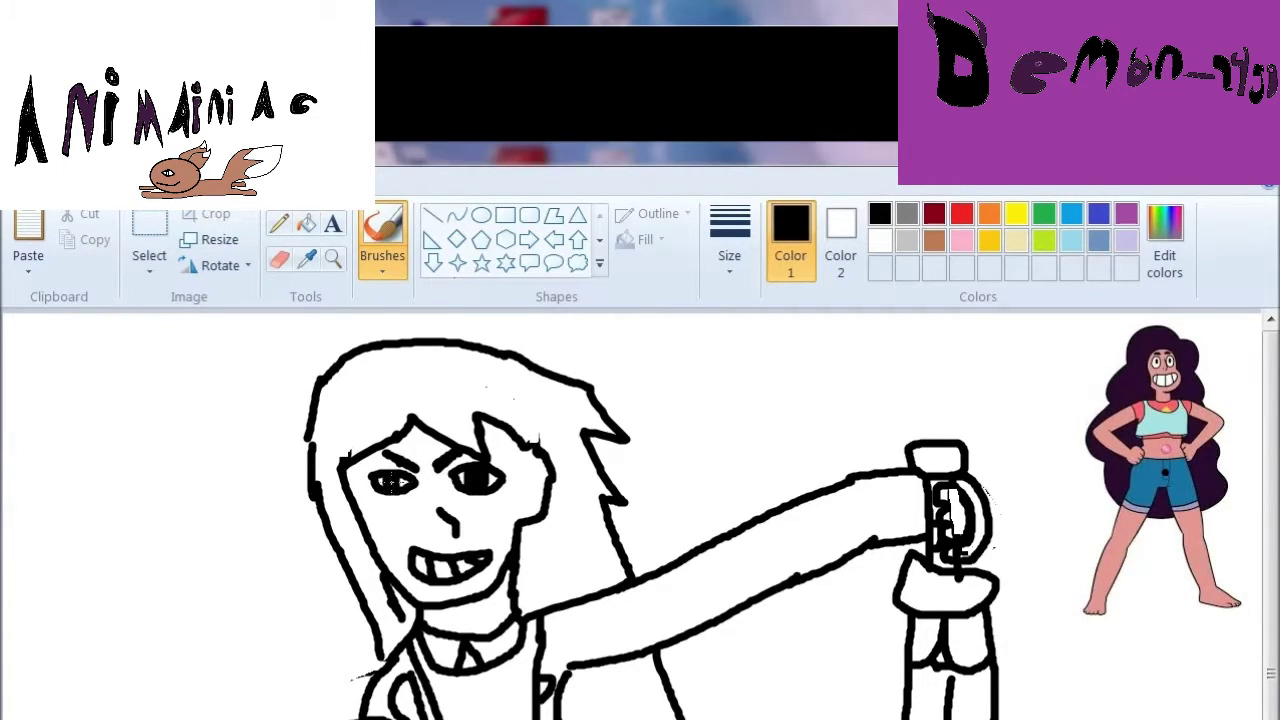
scroll(640, 514, "down", 2)
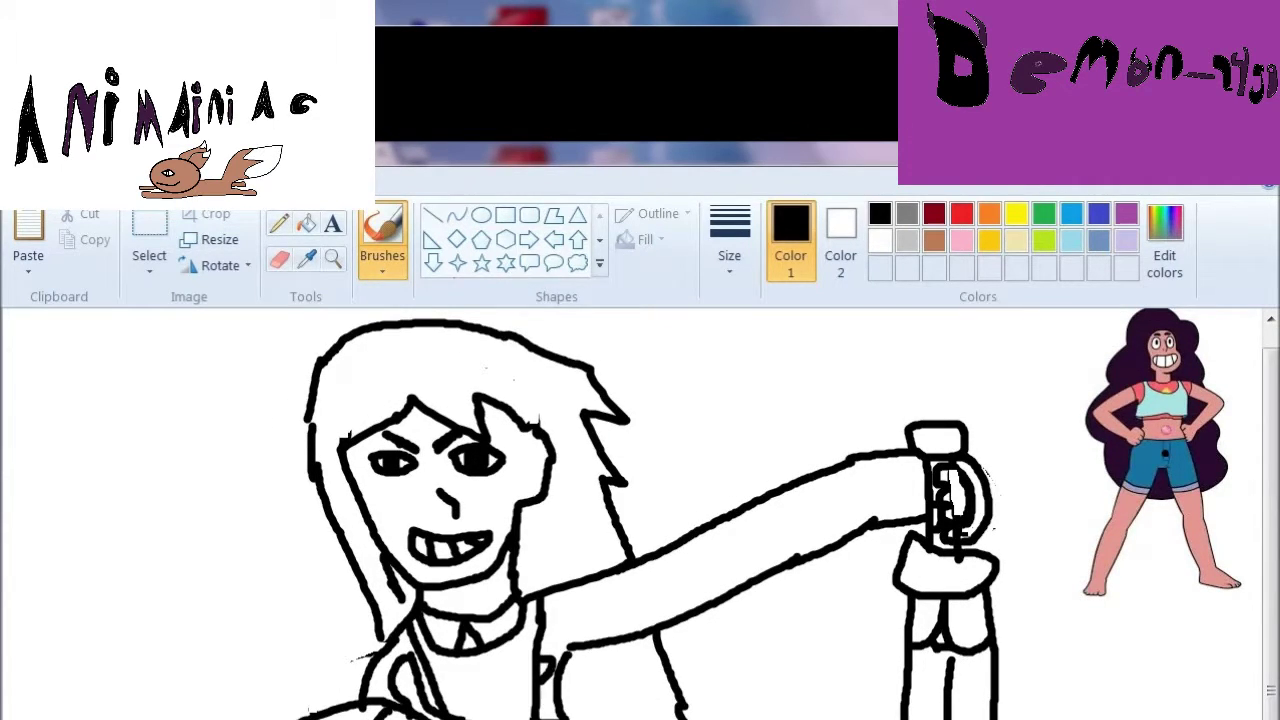
Fill the hair with a custom dark maroon colour
left_click_drag(75, 718, 195, 685)
key("ctrl+z")
left_click(306, 223)
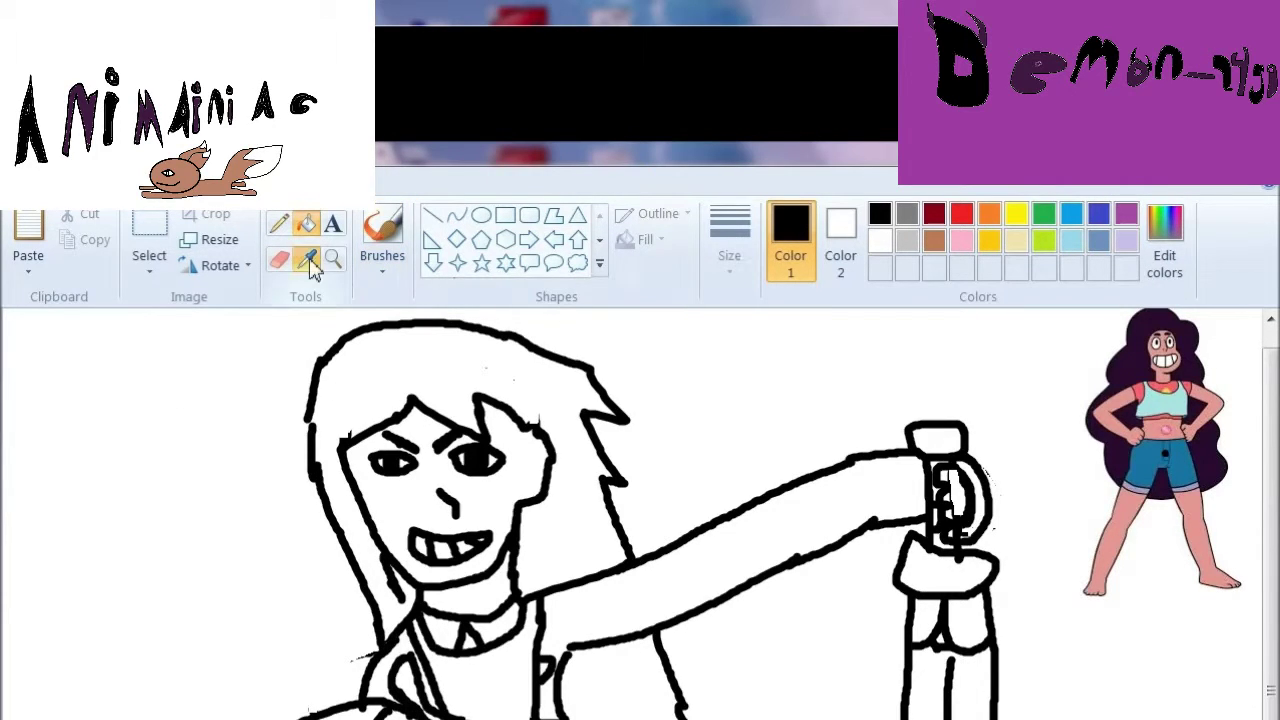
left_click(430, 360)
key("ctrl+z")
left_click(279, 223)
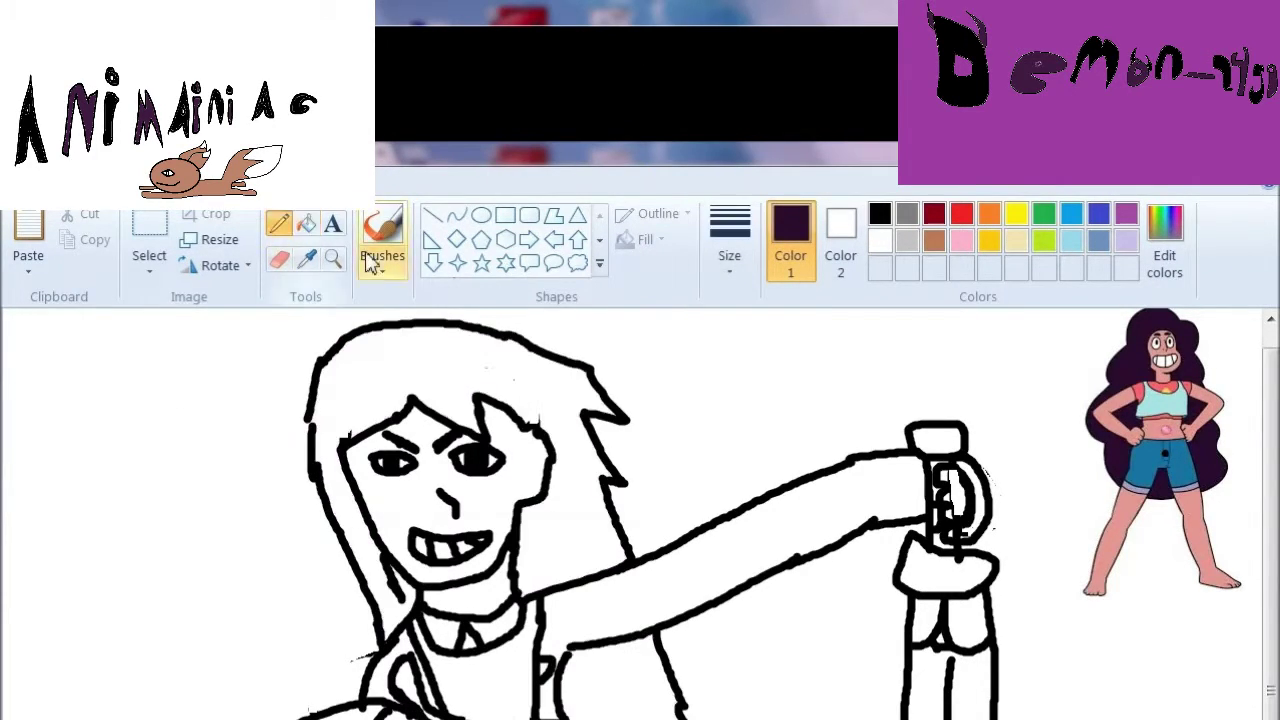
left_click(934, 213)
left_click(1164, 240)
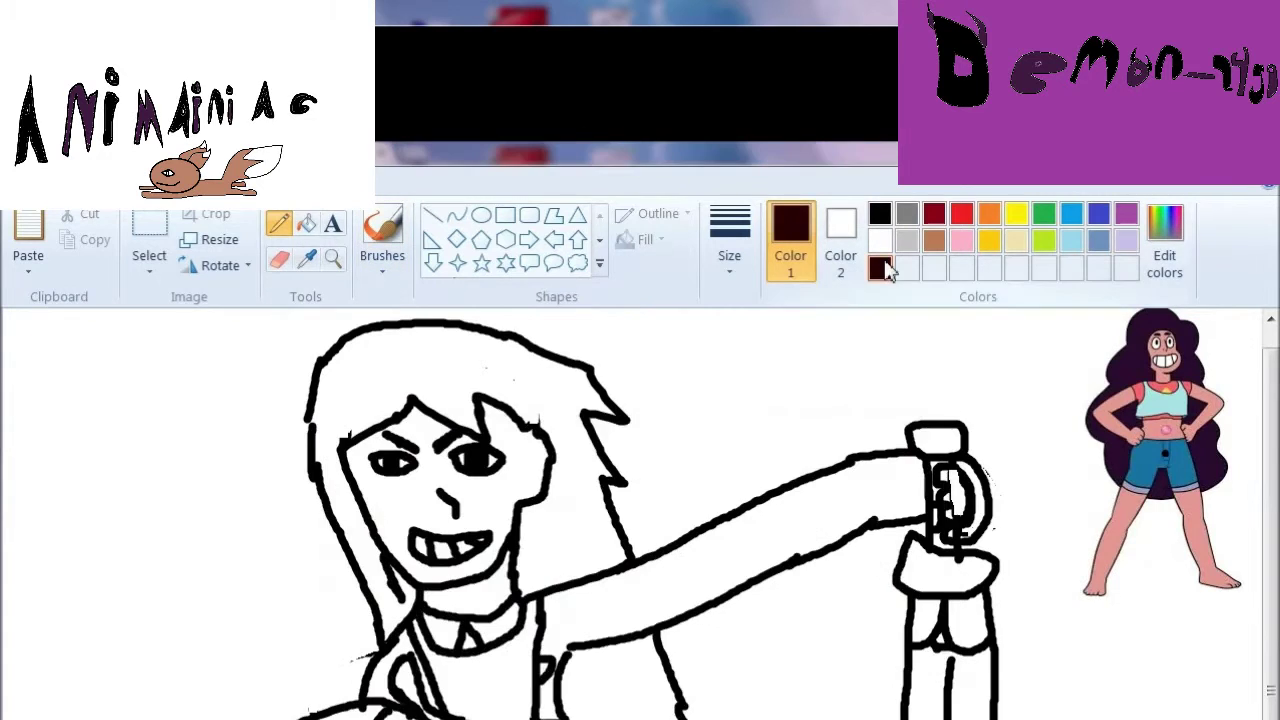
left_click(306, 223)
left_click(440, 360)
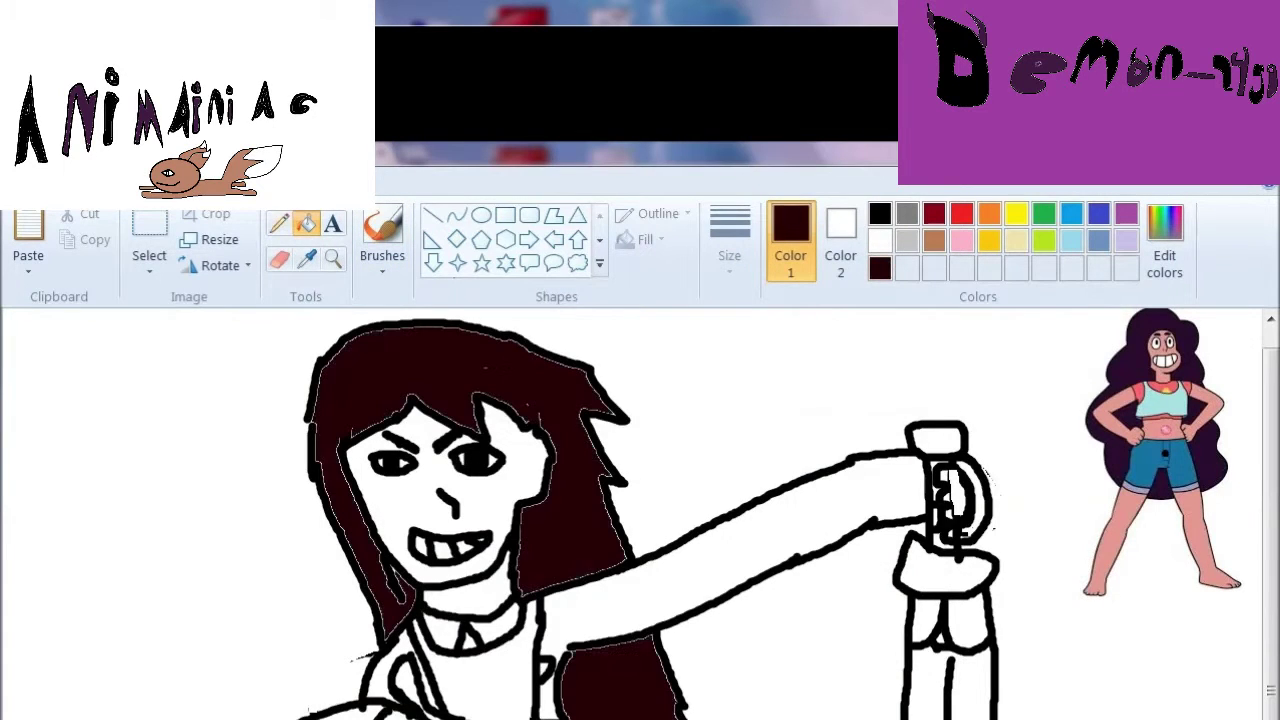
Fill the jacket areas red and the collar gem yellow
left_click(961, 213)
left_click(565, 650)
left_click(445, 630)
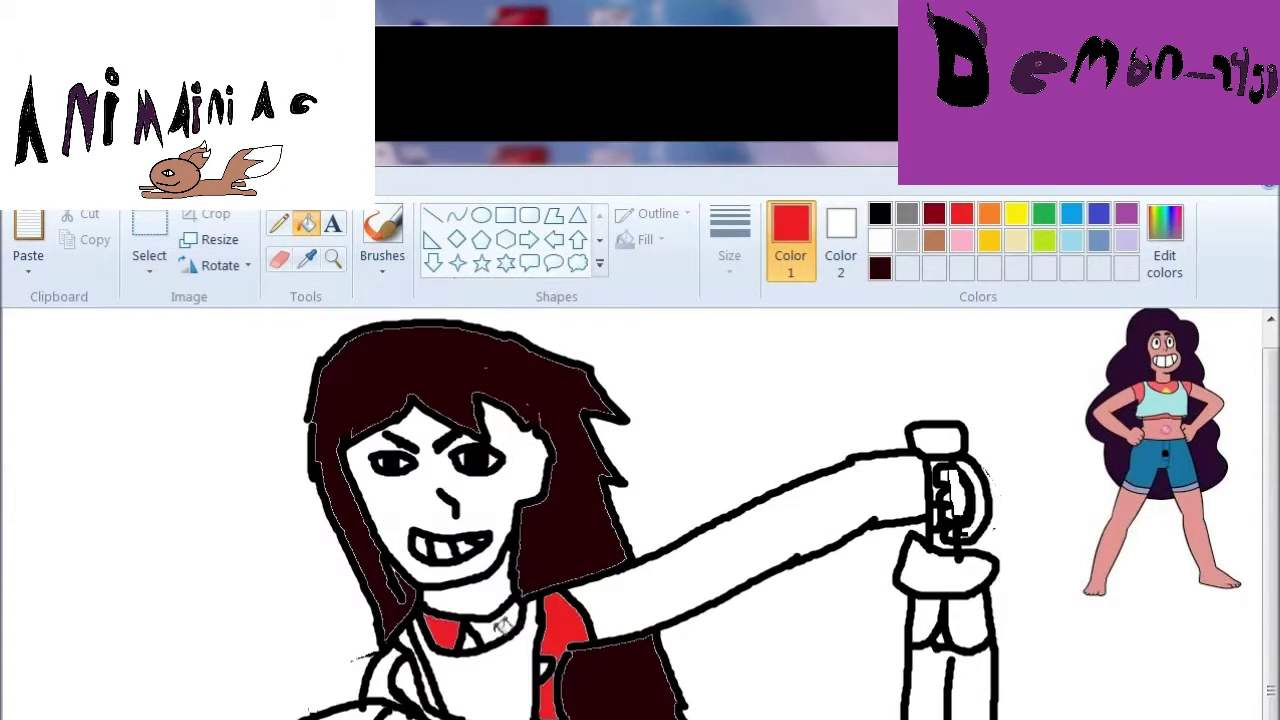
left_click(490, 620)
left_click(420, 680)
left_click(1016, 213)
left_click(468, 638)
left_click(545, 668)
left_click(556, 660)
key("ctrl+z")
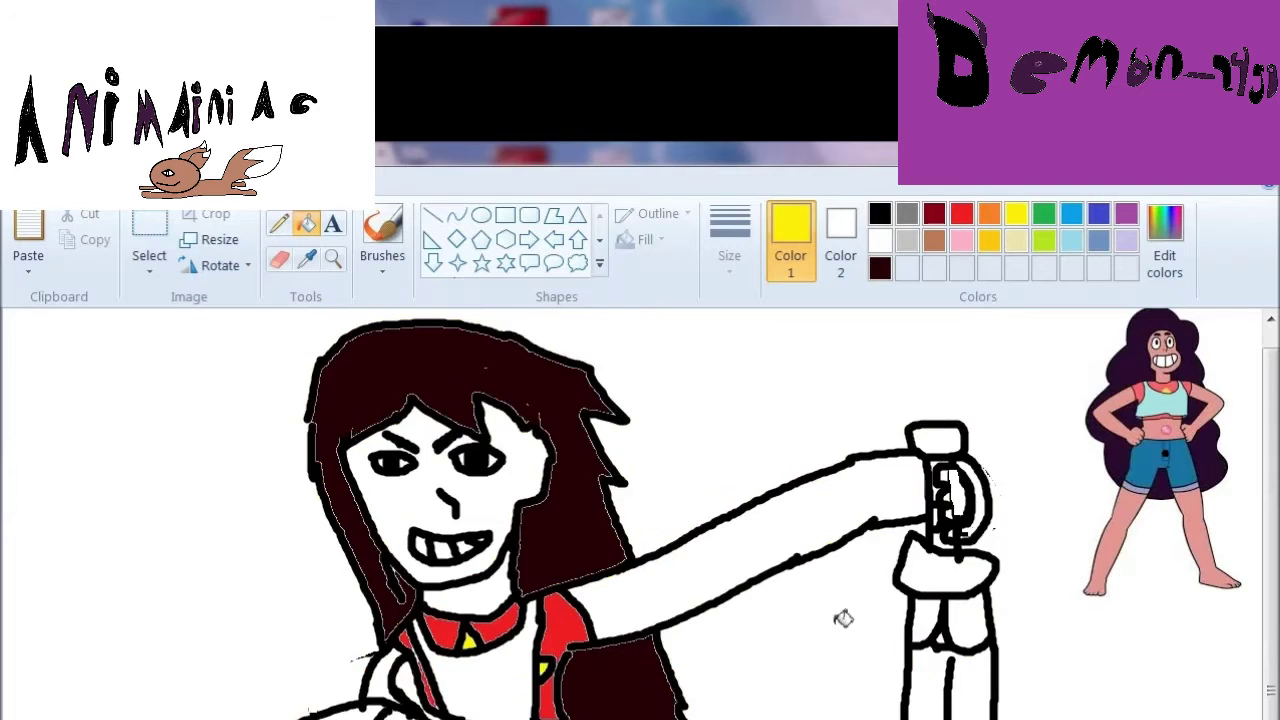
Fill the shirt light blue and the arm, face and neck with a sampled salmon skin tone
left_click(1071, 240)
left_click(470, 660)
left_click(306, 258)
left_click(1140, 505)
left_click(757, 529)
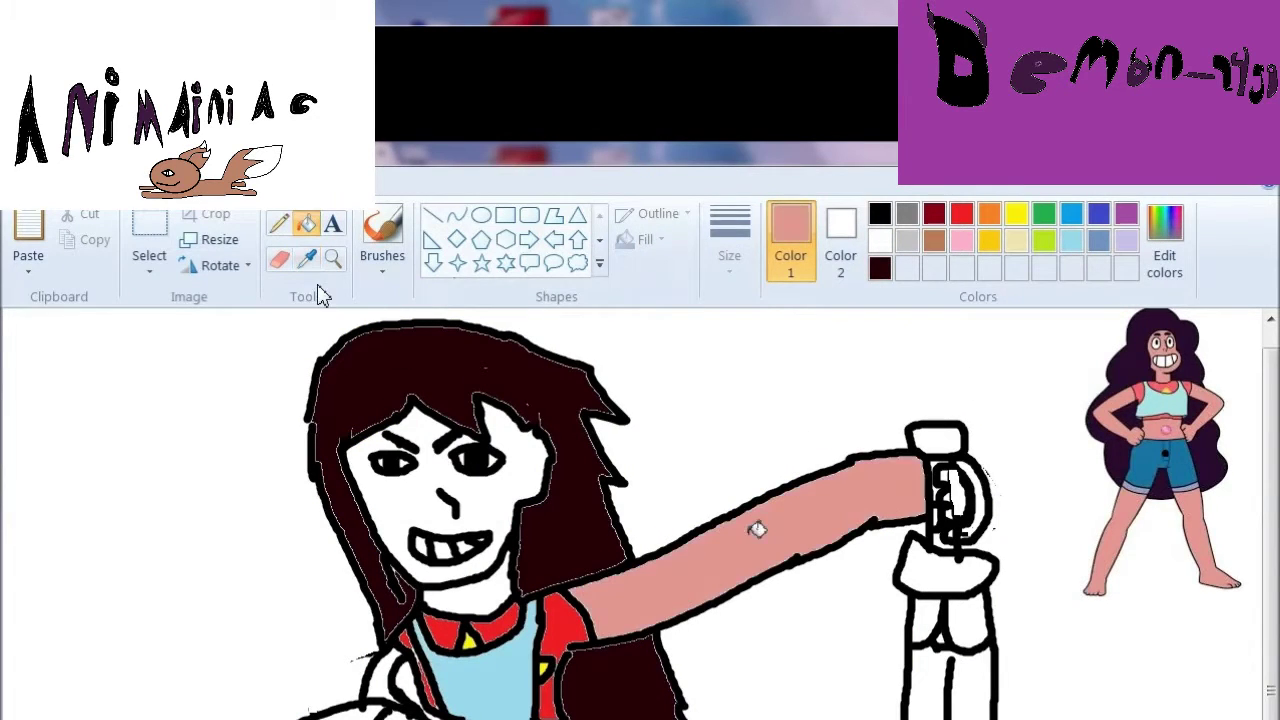
left_click(420, 500)
left_click(465, 590)
left_click(306, 258)
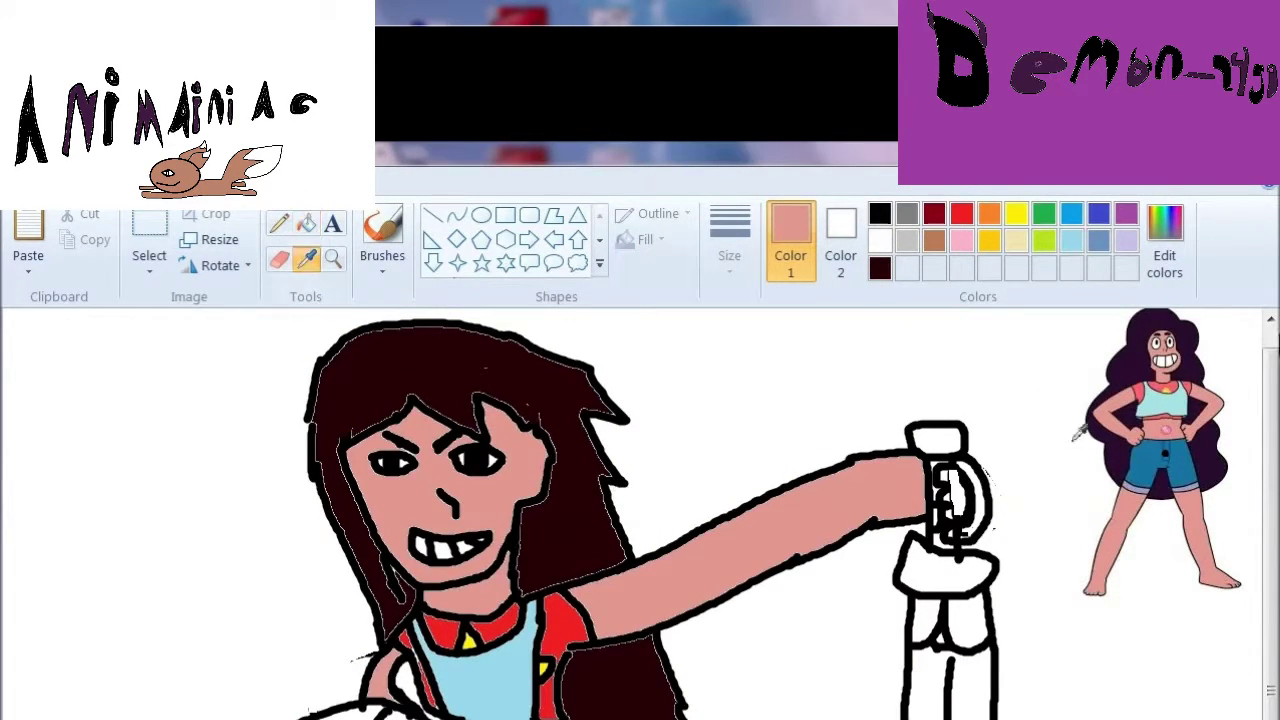
left_click(1165, 428)
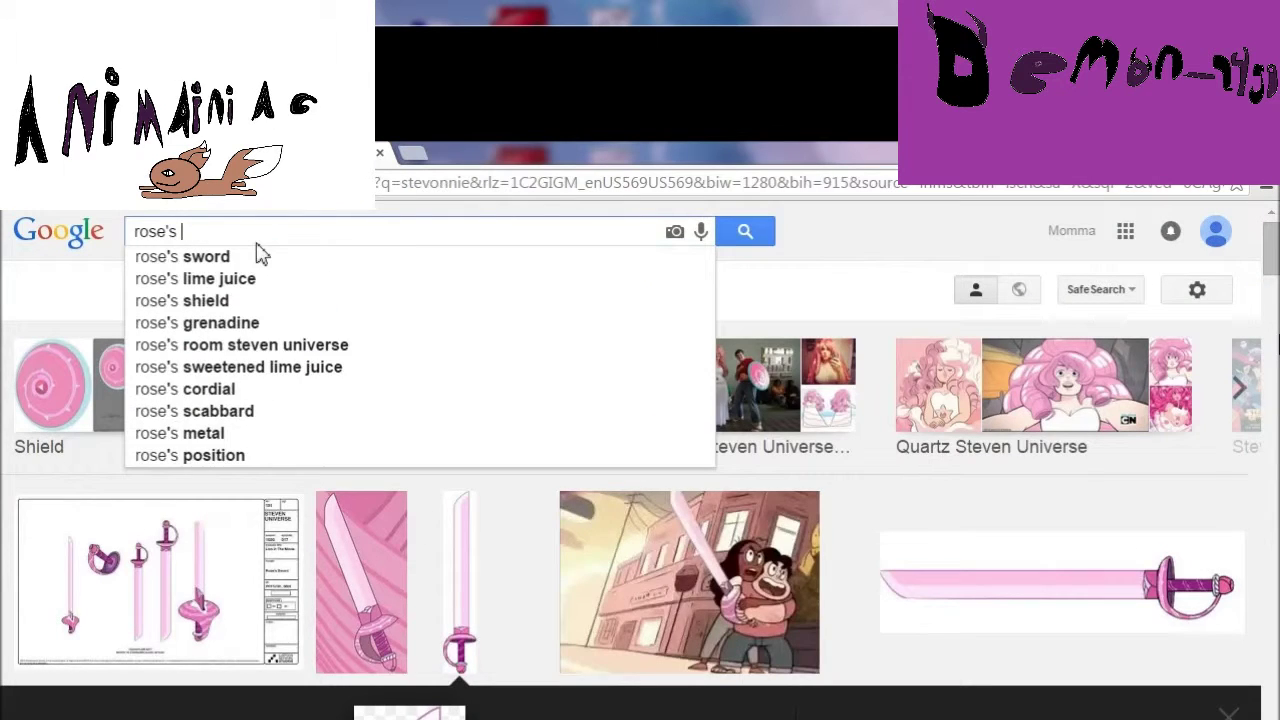
Look up rose's shield and Rose's Sword reference images and pick pink for the sword hilt
left_click(250, 297)
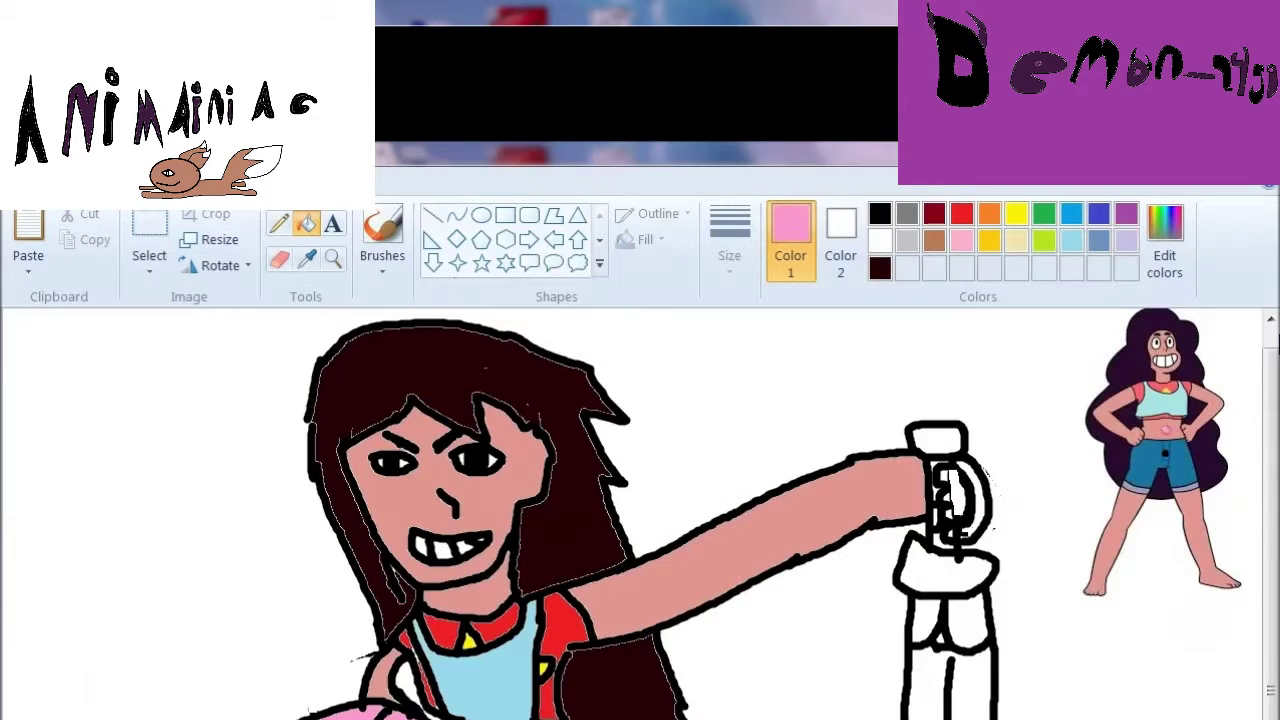
left_click(306, 258)
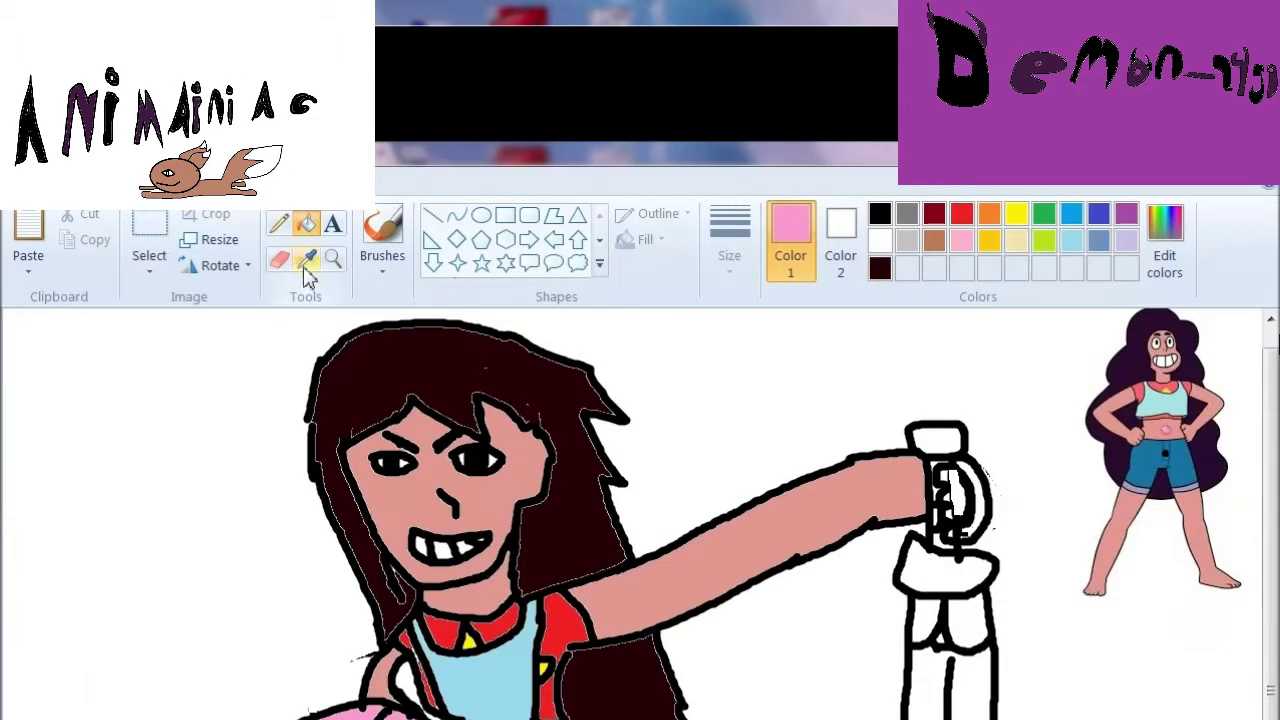
left_click(1188, 428)
left_click(1098, 240)
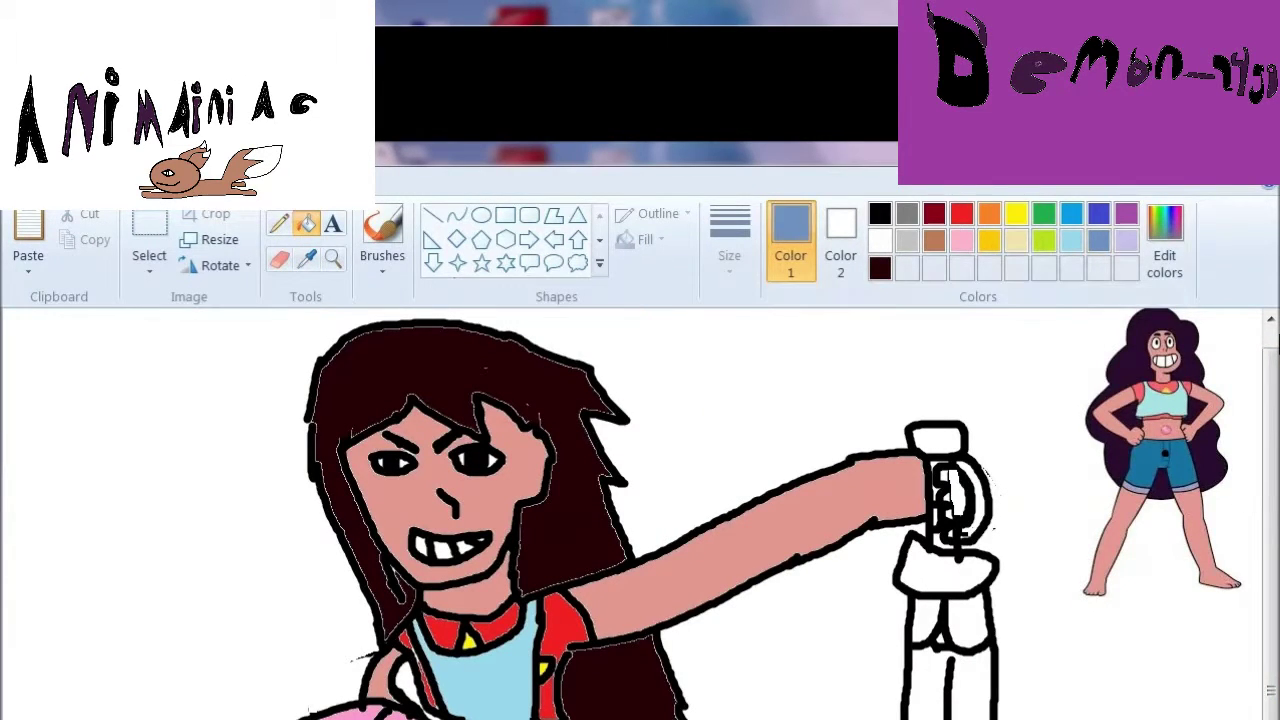
key("alt+Tab")
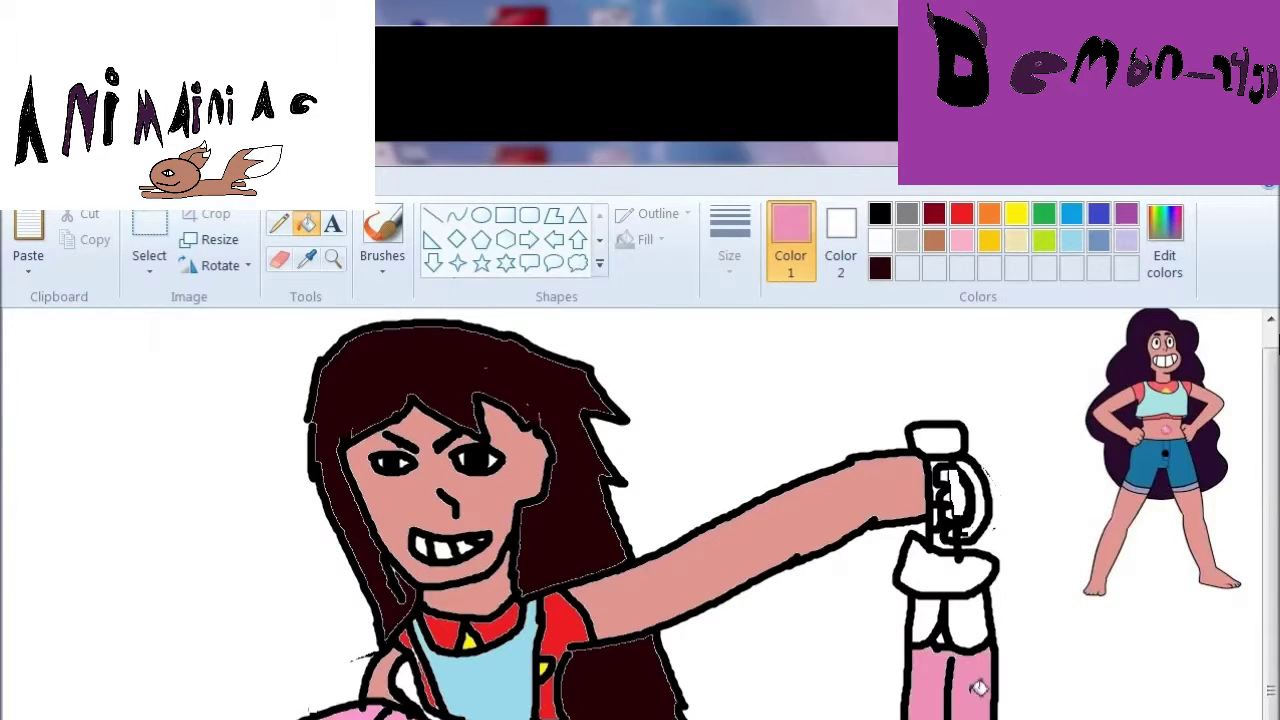
left_click(935, 440)
left_click(306, 258)
left_click(960, 493)
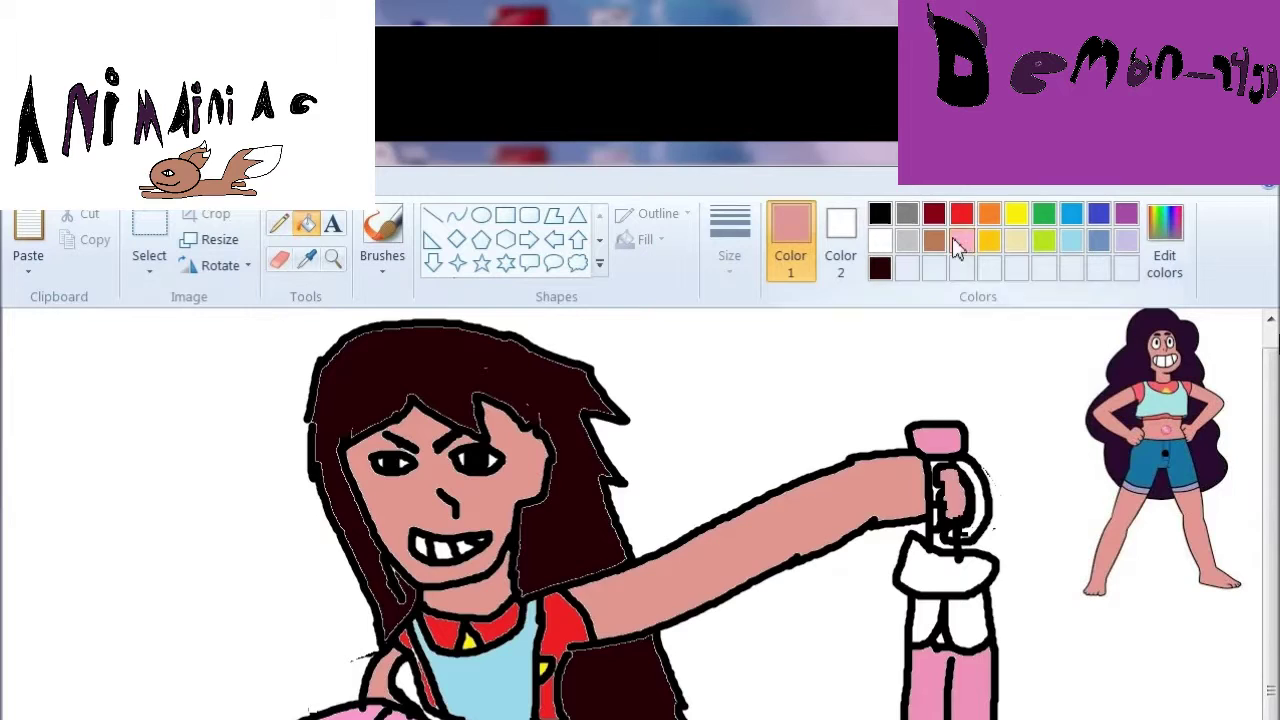
Fill the sword guard with a custom hot pink
left_click(1164, 250)
left_click(945, 565)
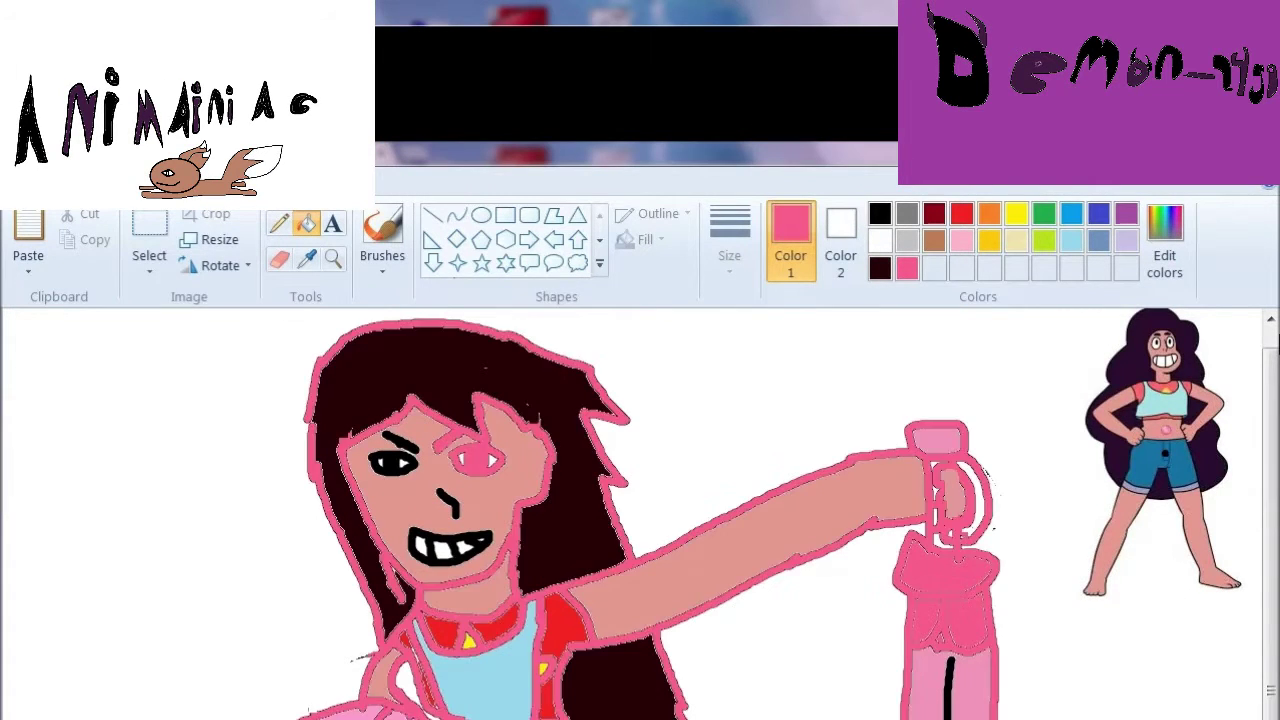
key("ctrl+z")
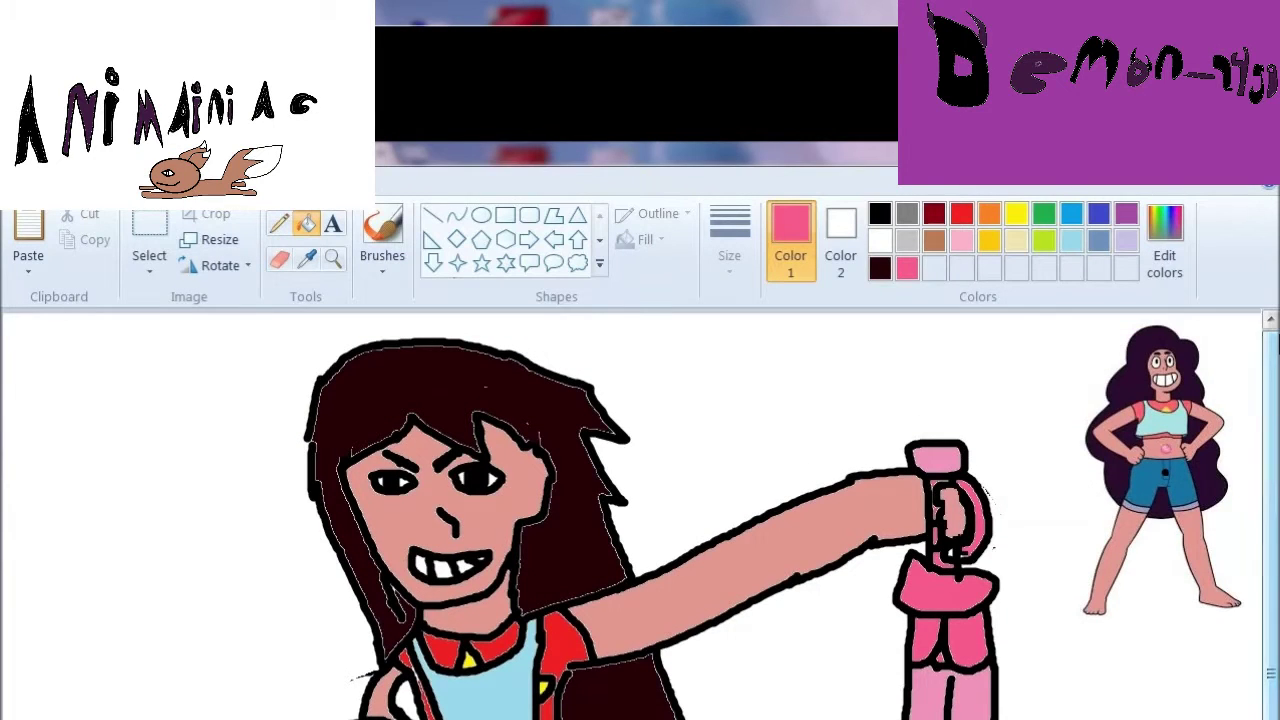
Draw a brown arched curve across the top of the hair and fill the background black
left_click(879, 213)
left_click(933, 240)
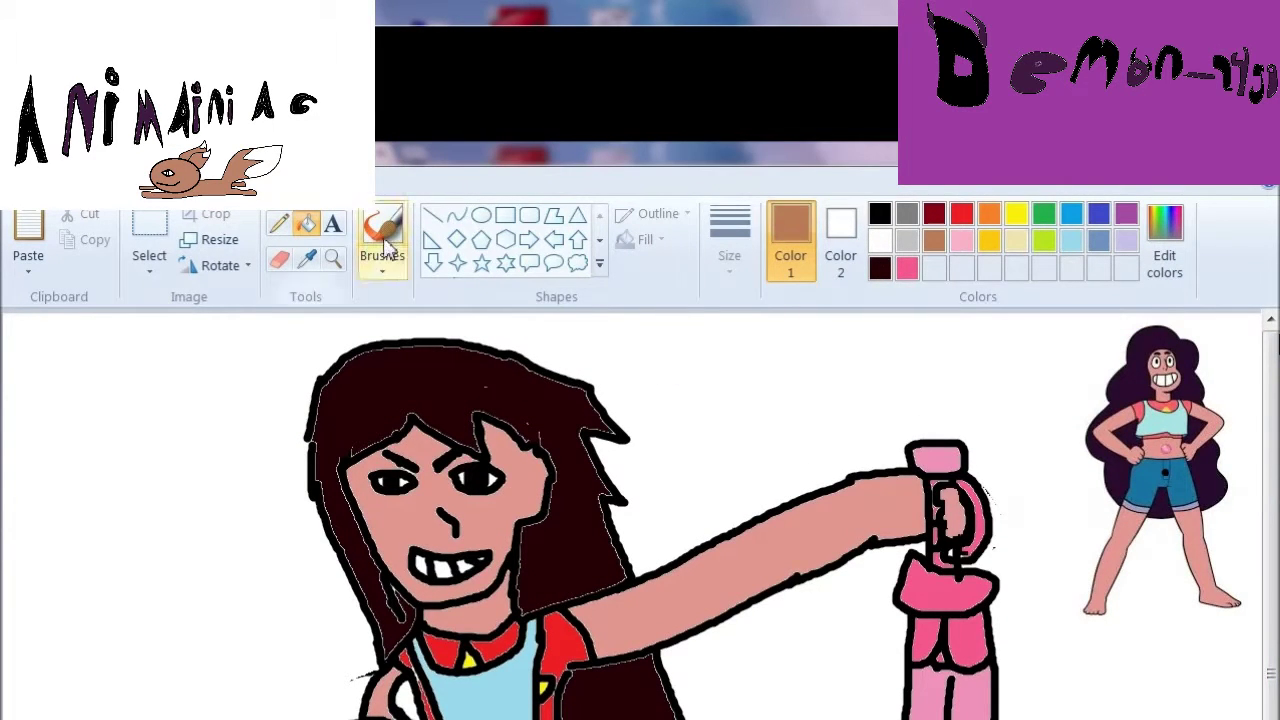
left_click(456, 215)
left_click_drag(342, 474, 552, 466)
left_click_drag(446, 470, 436, 455)
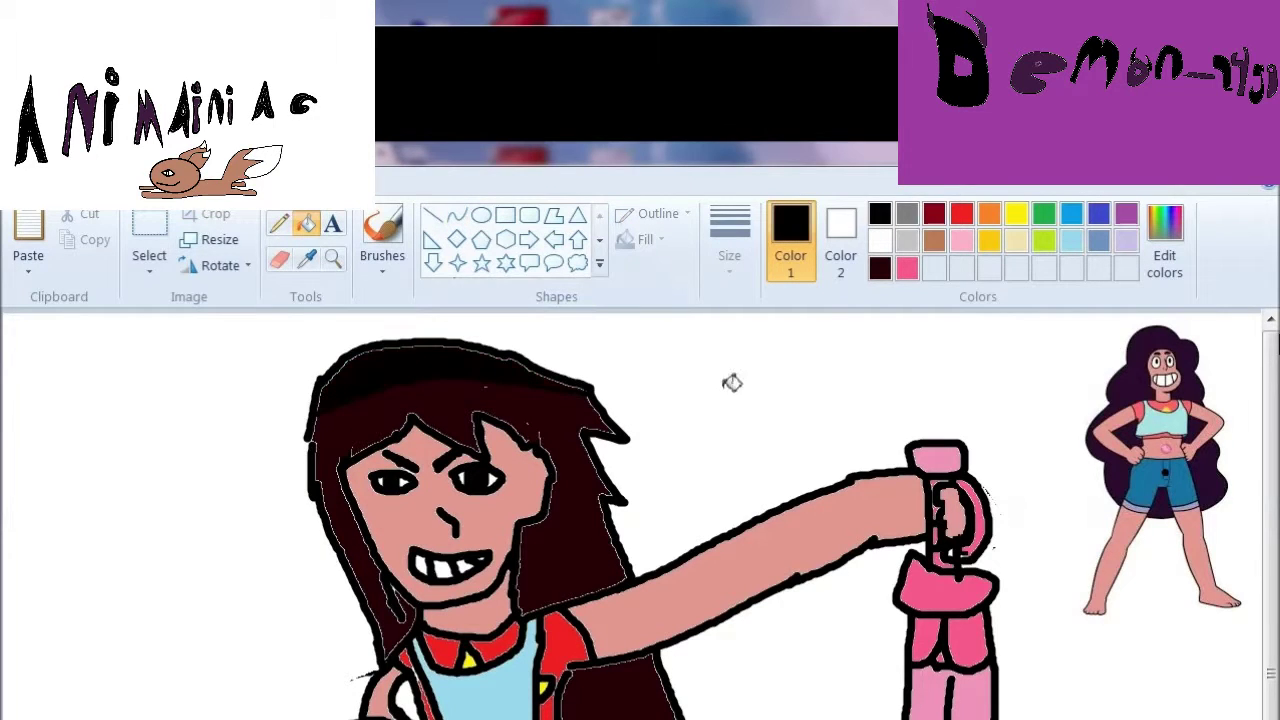
left_click(760, 367)
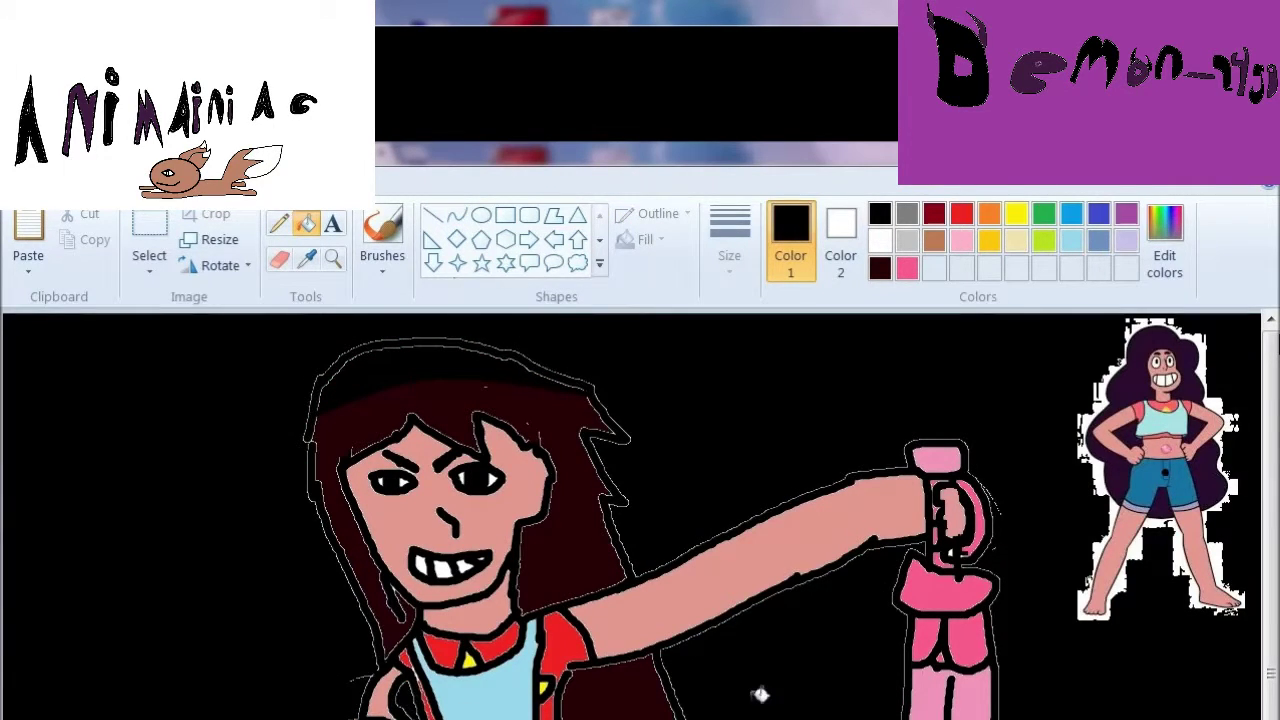
left_click(149, 240)
left_click_drag(1034, 326, 1254, 638)
right_click(1074, 582)
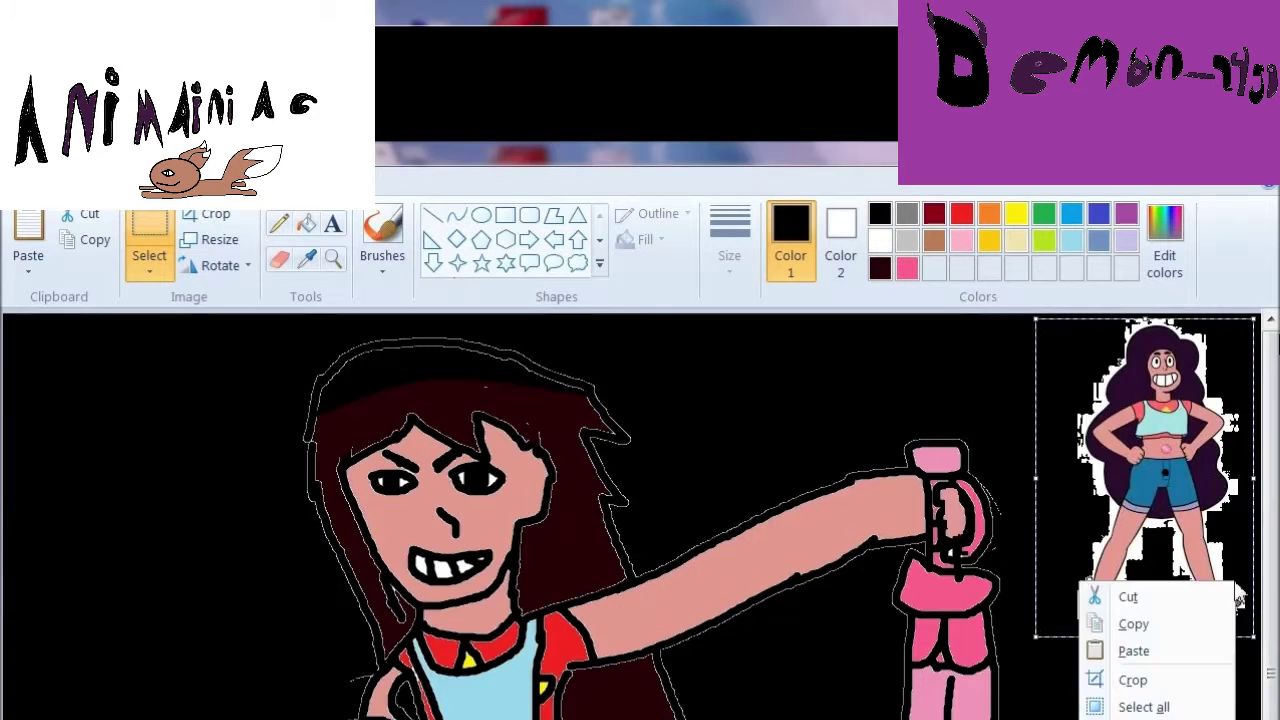
left_click(1100, 594)
left_click(306, 224)
left_click(1100, 430)
left_click(907, 268)
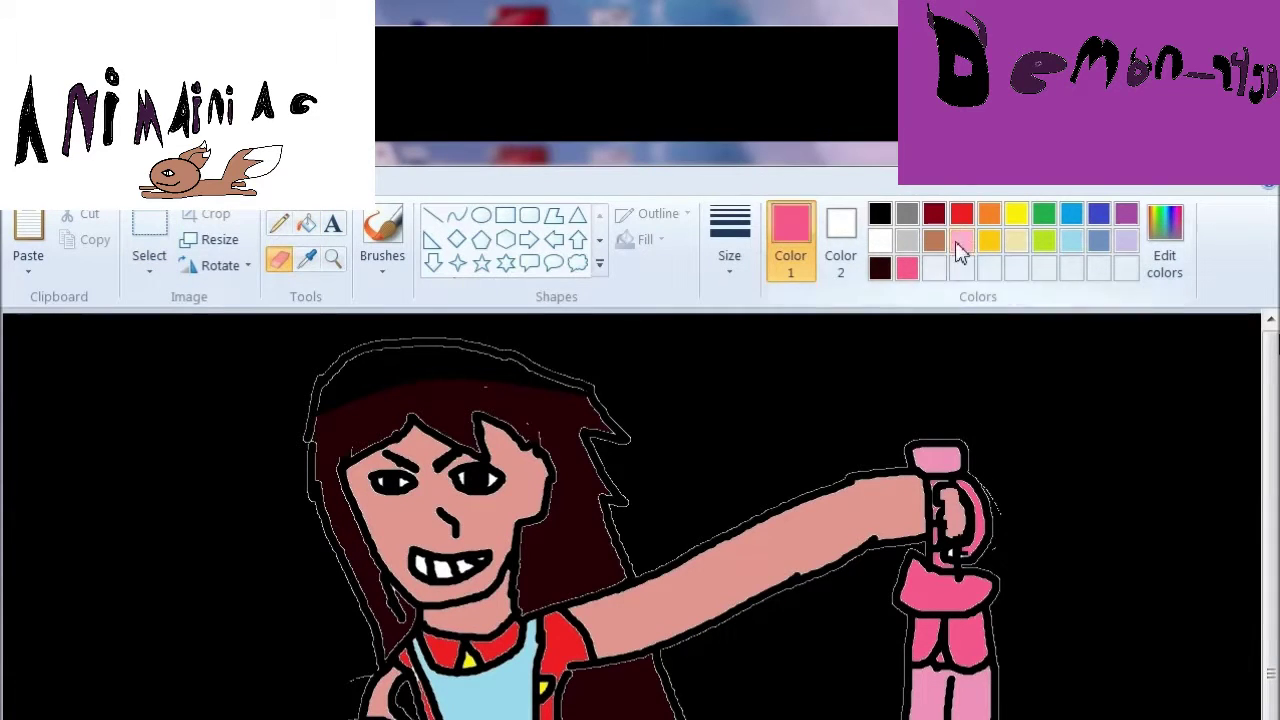
left_click(961, 240)
left_click(382, 232)
left_click_drag(134, 408, 160, 440)
left_click_drag(131, 452, 131, 480)
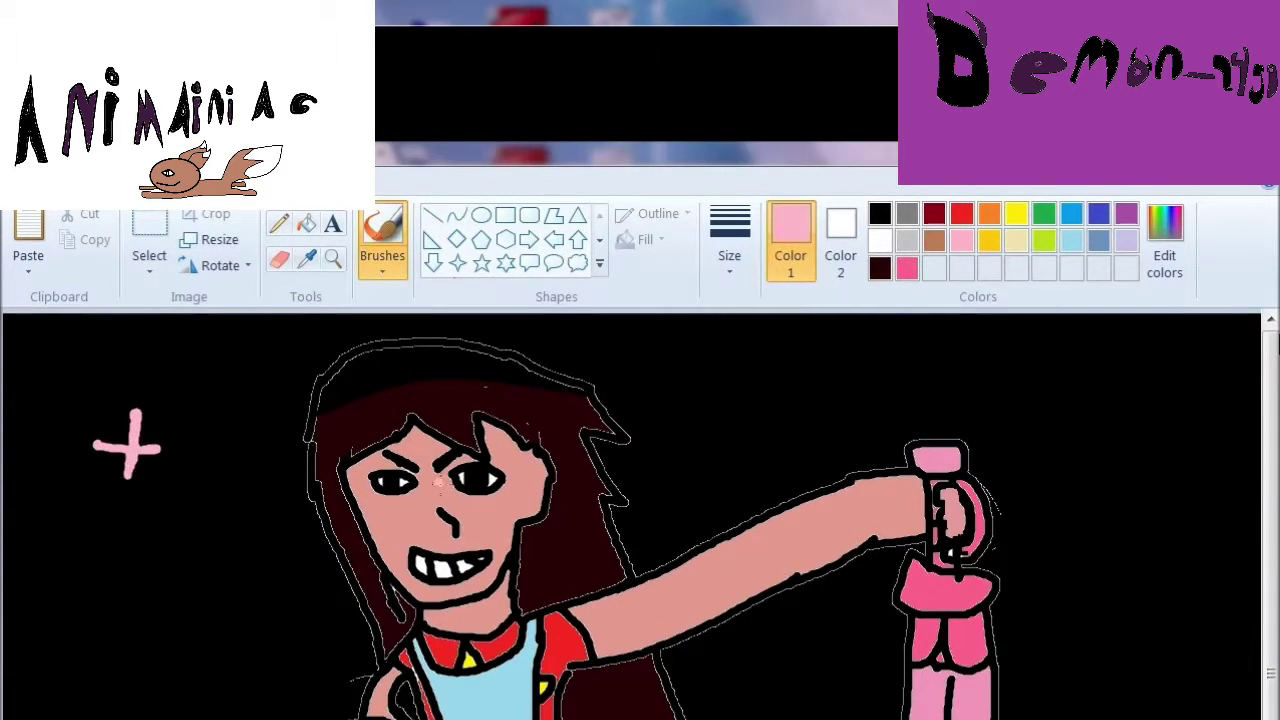
key("ctrl+z")
key("ctrl+z")
key("ctrl+z")
mouse_move(241, 410)
left_mouse_down()
mouse_move(228, 452)
mouse_move(280, 446)
left_mouse_up()
mouse_move(745, 390)
left_mouse_down()
mouse_move(745, 455)
mouse_move(790, 440)
left_mouse_up()
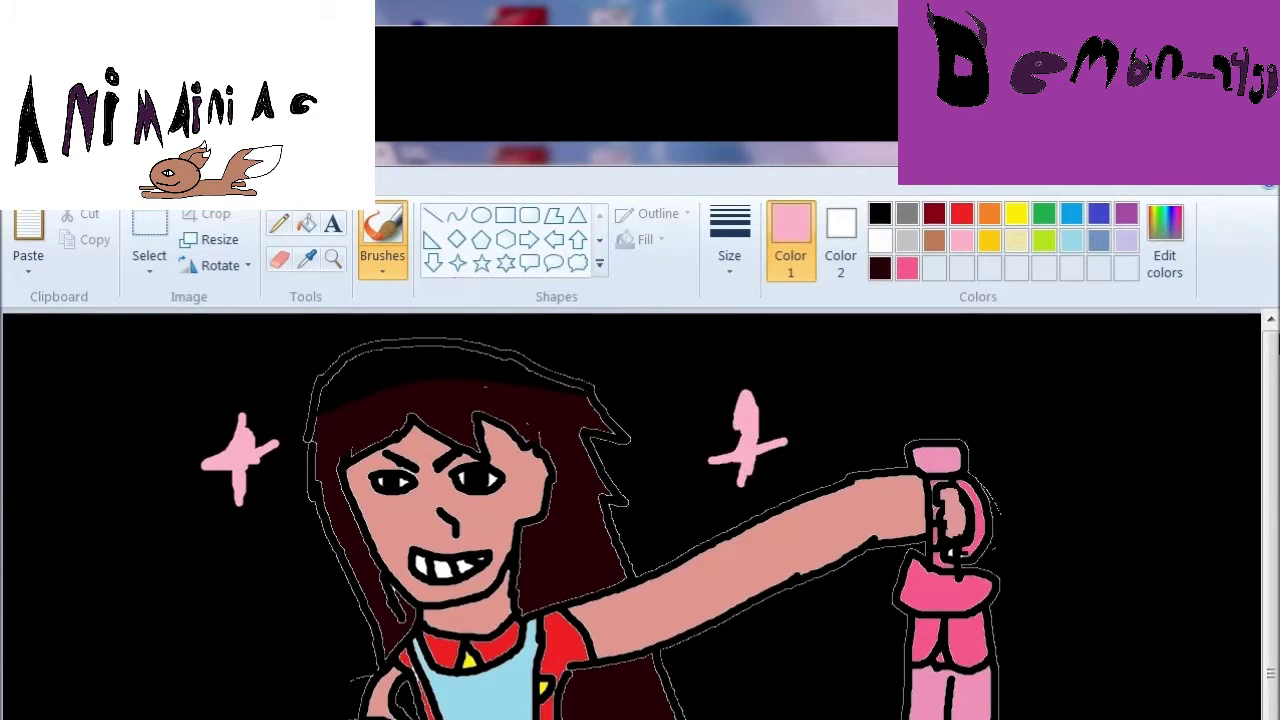
key("ctrl+z")
key("ctrl+z")
key("ctrl+z")
key("ctrl+z")
key("ctrl+z")
key("ctrl+z")
key("ctrl+y")
left_click(279, 259)
left_click_drag(223, 380, 224, 464)
key("ctrl+z")
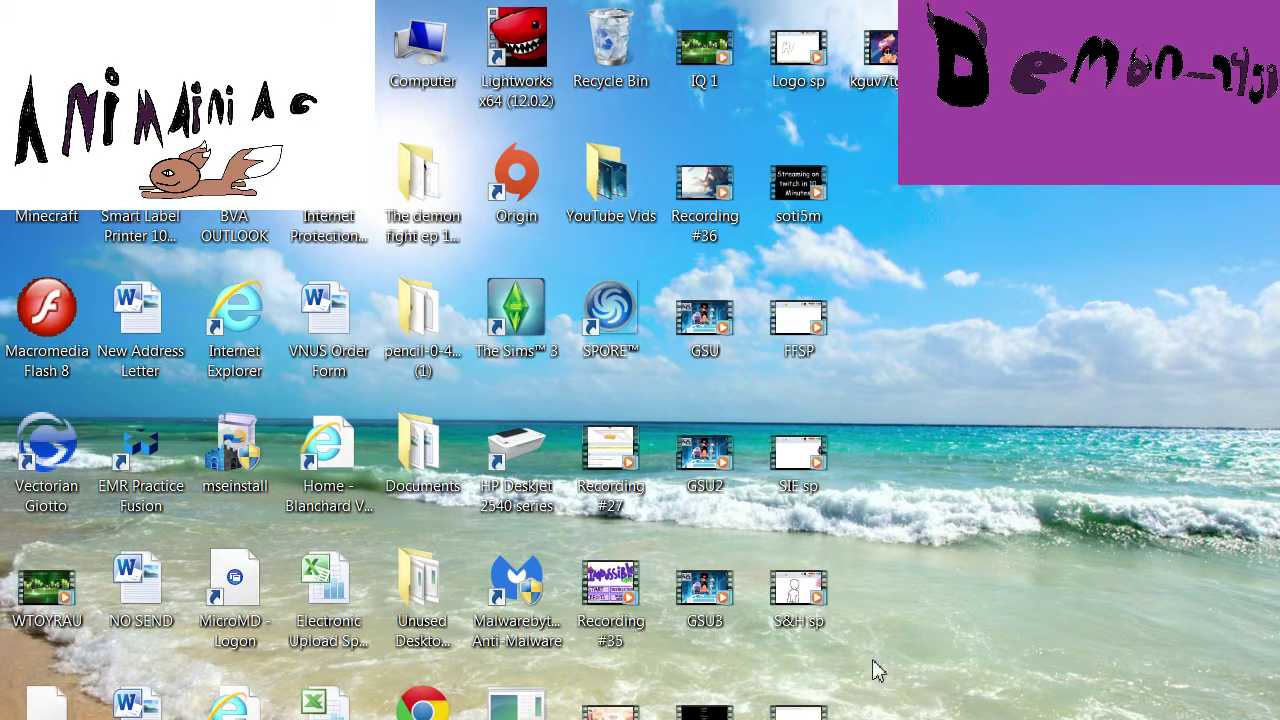
Play the S&H sp video from its desktop icon
double_click(795, 594)
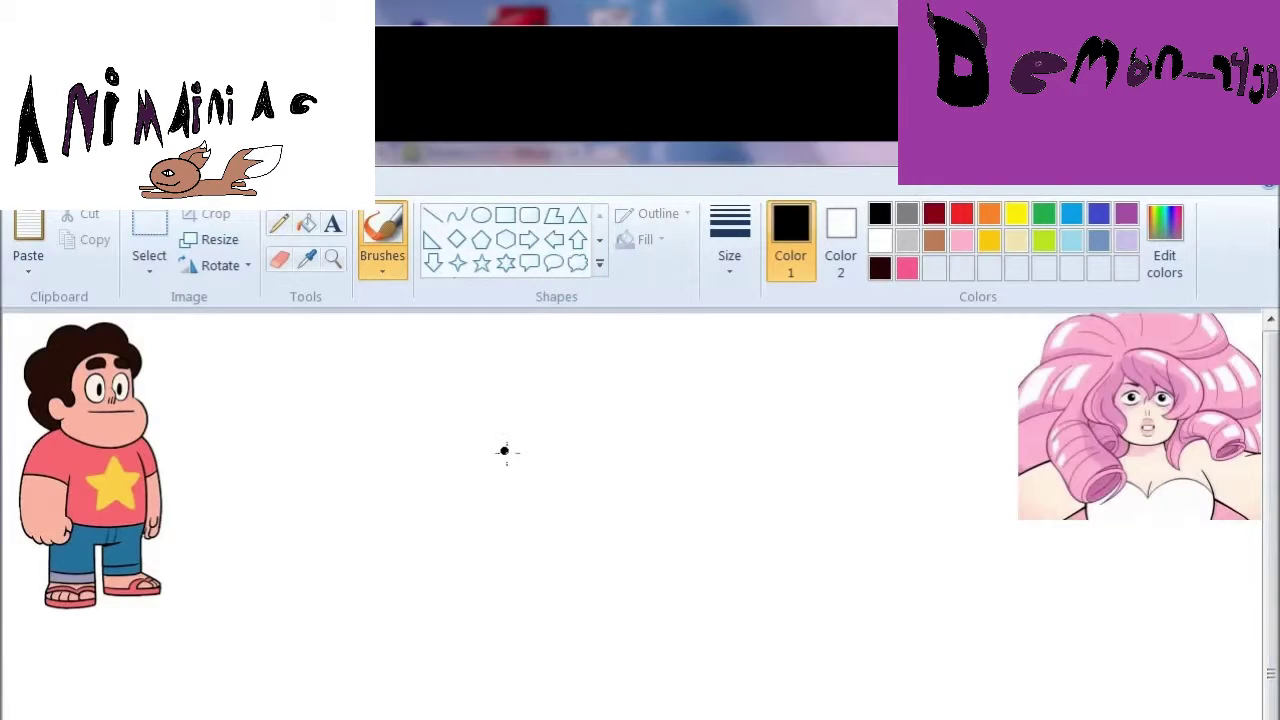
Brush a U-shaped black chin curve, undoing several earlier attempts
mouse_move(503, 452)
left_mouse_down()
mouse_move(506, 532)
mouse_move(563, 552)
left_mouse_up()
key("ctrl+z")
mouse_move(457, 443)
left_mouse_down()
mouse_move(511, 549)
mouse_move(626, 535)
mouse_move(686, 429)
left_mouse_up()
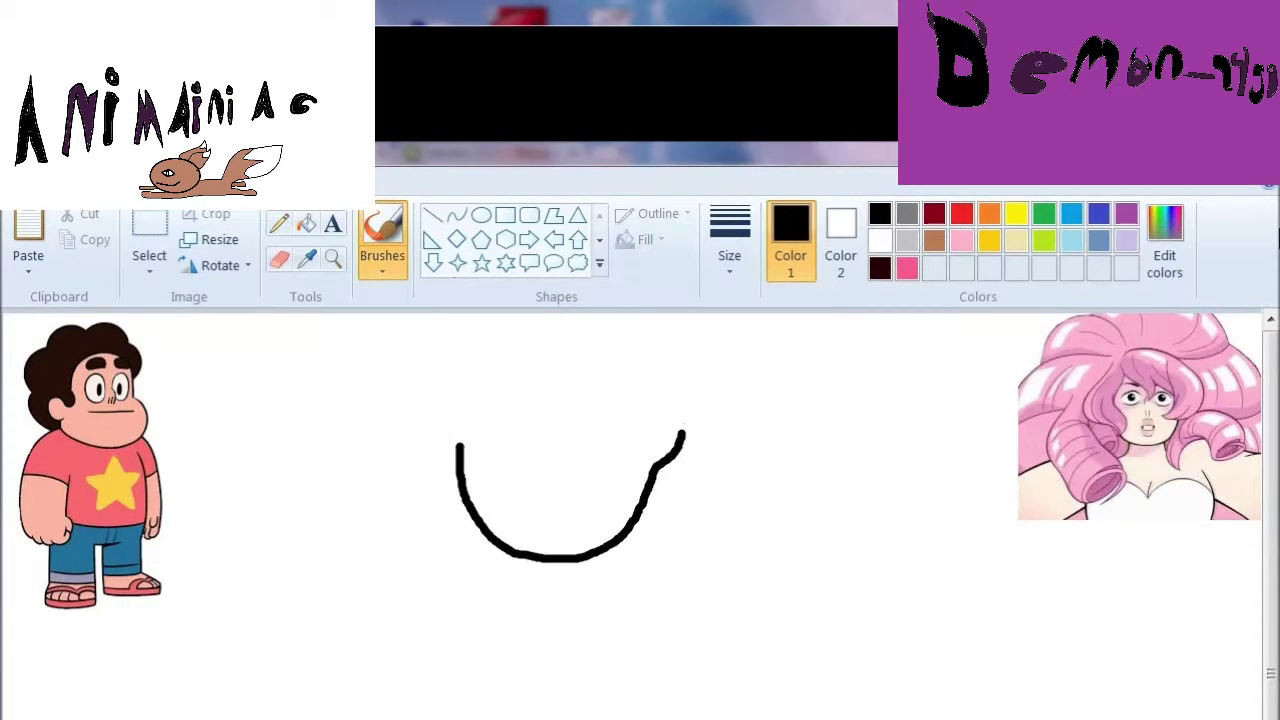
key("ctrl+z")
mouse_move(437, 453)
left_mouse_down()
mouse_move(540, 494)
mouse_move(428, 468)
mouse_move(435, 536)
mouse_move(594, 463)
left_mouse_up()
key("ctrl+z")
key("ctrl+z")
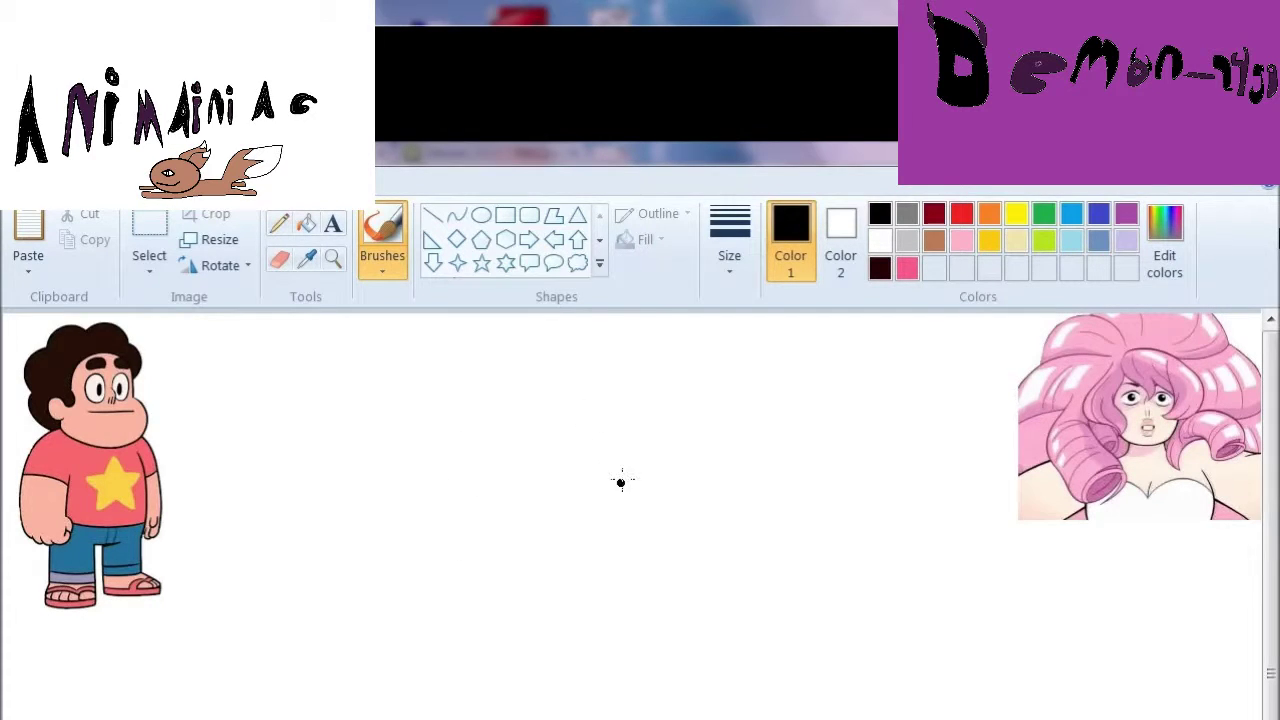
mouse_move(520, 443)
left_mouse_down()
mouse_move(735, 468)
mouse_move(740, 458)
mouse_move(518, 497)
mouse_move(742, 454)
left_mouse_up()
Close the chin curve into a full head outline
left_click(279, 259)
left_click(382, 232)
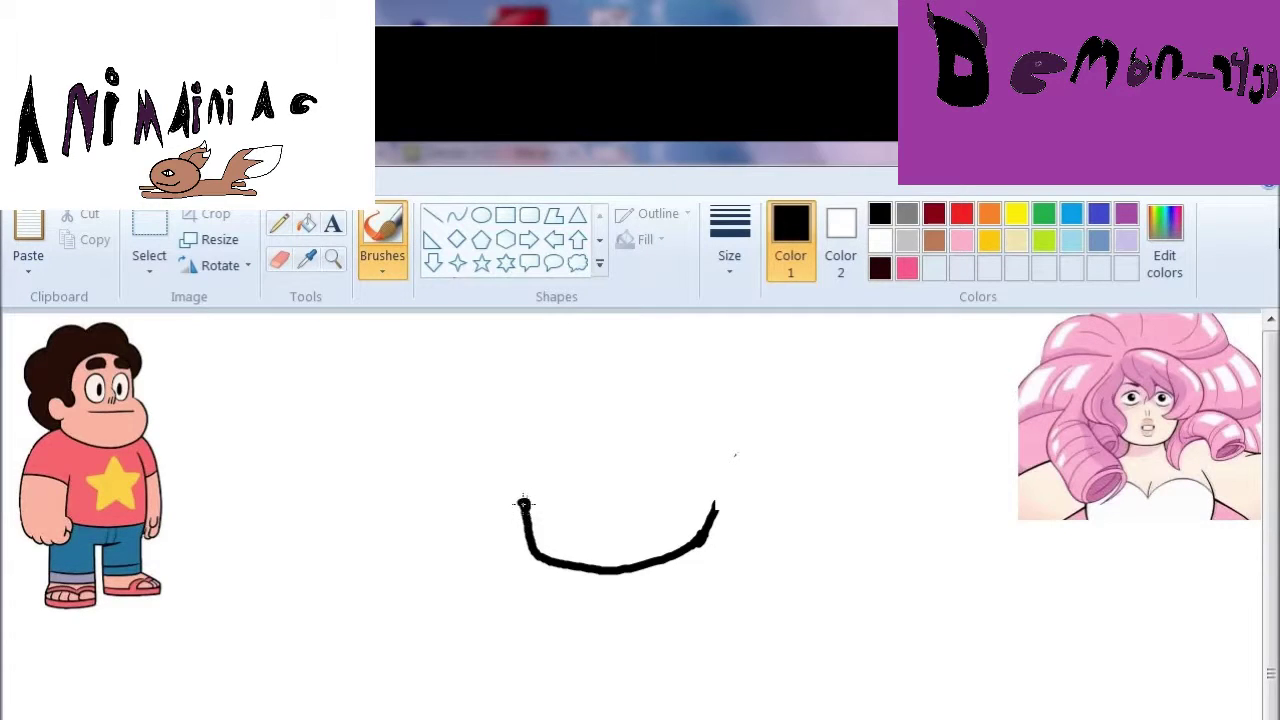
left_click_drag(520, 505, 510, 452)
key("ctrl+z")
mouse_move(524, 515)
left_mouse_down()
mouse_move(562, 421)
mouse_move(672, 528)
left_mouse_up()
key("ctrl+z")
key("ctrl+z")
mouse_move(477, 374)
left_mouse_down()
mouse_move(617, 525)
mouse_move(533, 346)
mouse_move(478, 372)
left_mouse_up()
Draw the neck, the left and right shoulders, and a short arm line
scroll(560, 450, "down", 1)
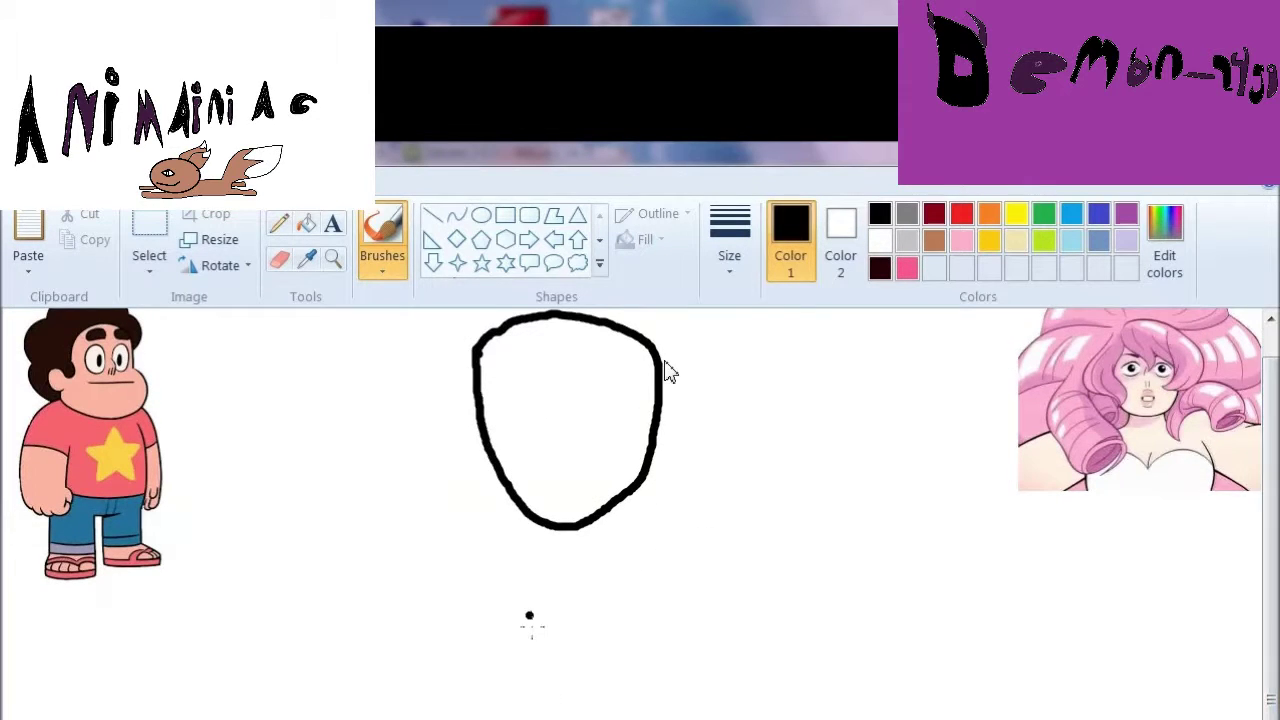
left_click_drag(511, 500, 510, 530)
left_click_drag(600, 506, 594, 538)
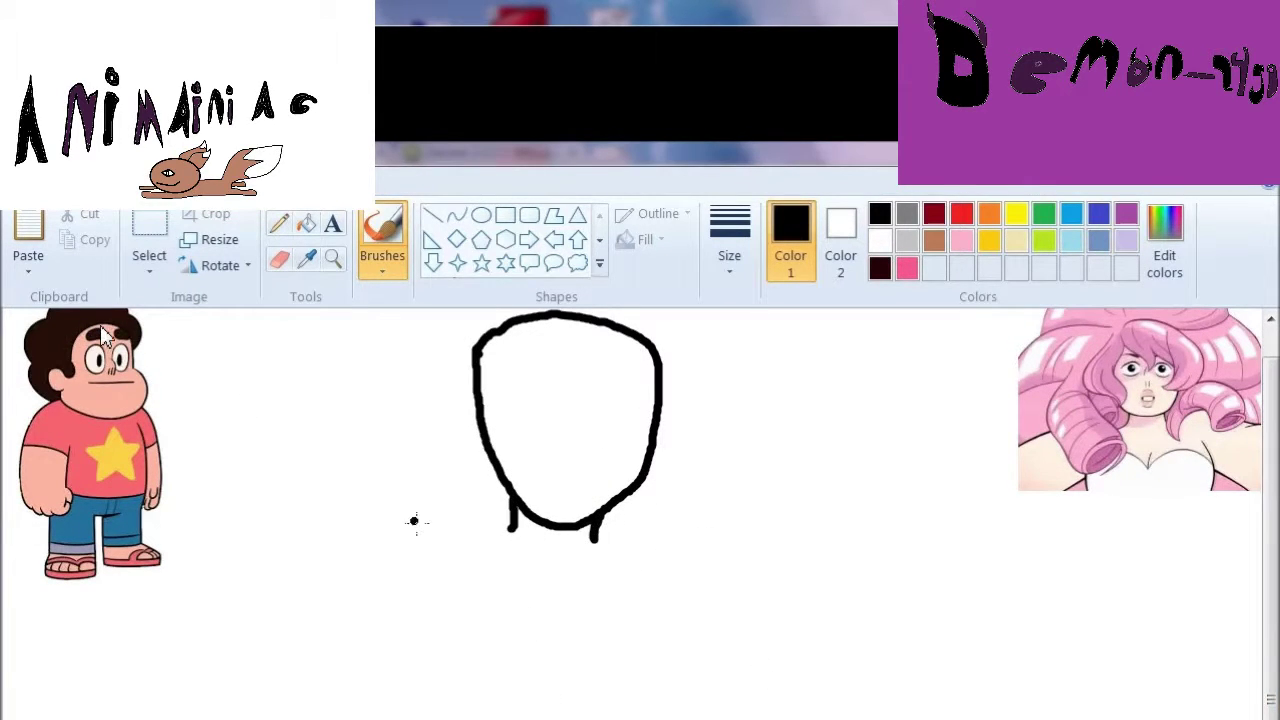
mouse_move(516, 522)
left_mouse_down()
mouse_move(442, 587)
mouse_move(428, 712)
left_mouse_up()
left_click_drag(594, 538, 656, 718)
left_click_drag(477, 655, 477, 718)
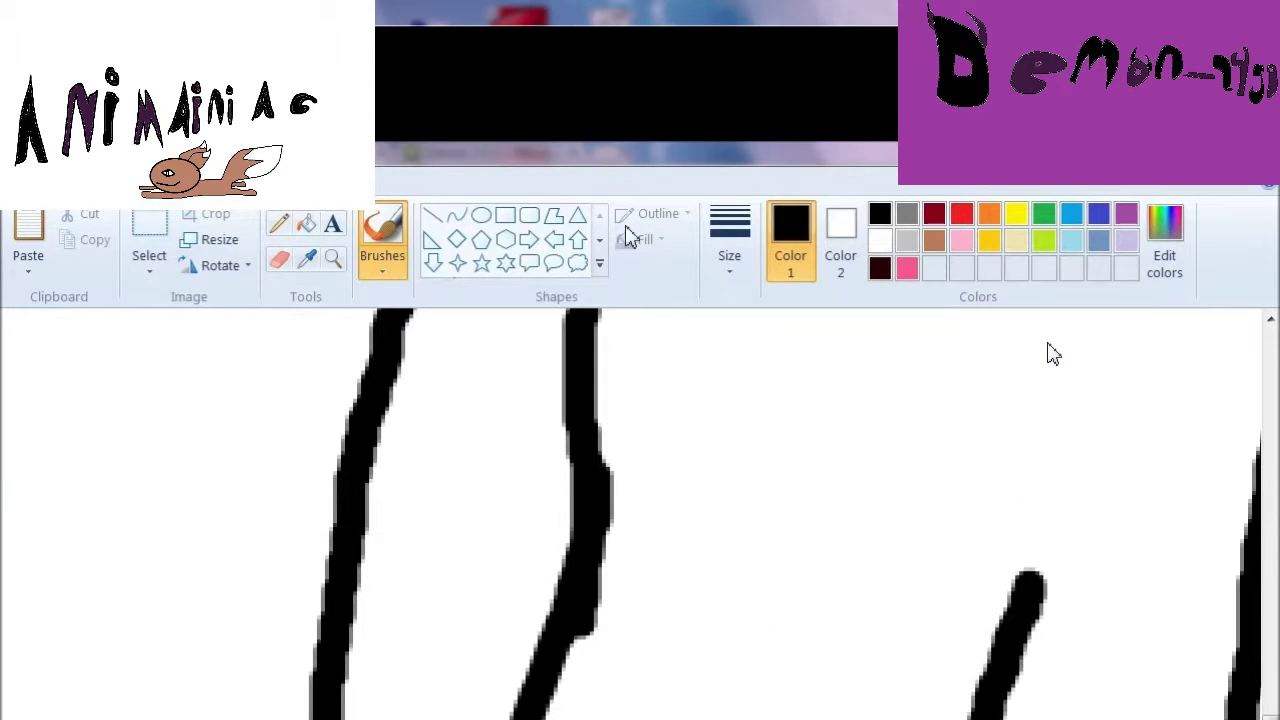
Draw the gem as a star holding two nested hexagons, painting the inner one black
left_click(480, 263)
left_click_drag(910, 715, 629, 430)
left_click(505, 239)
left_click_drag(724, 616, 822, 718)
left_click(460, 563)
left_click_drag(755, 652, 793, 698)
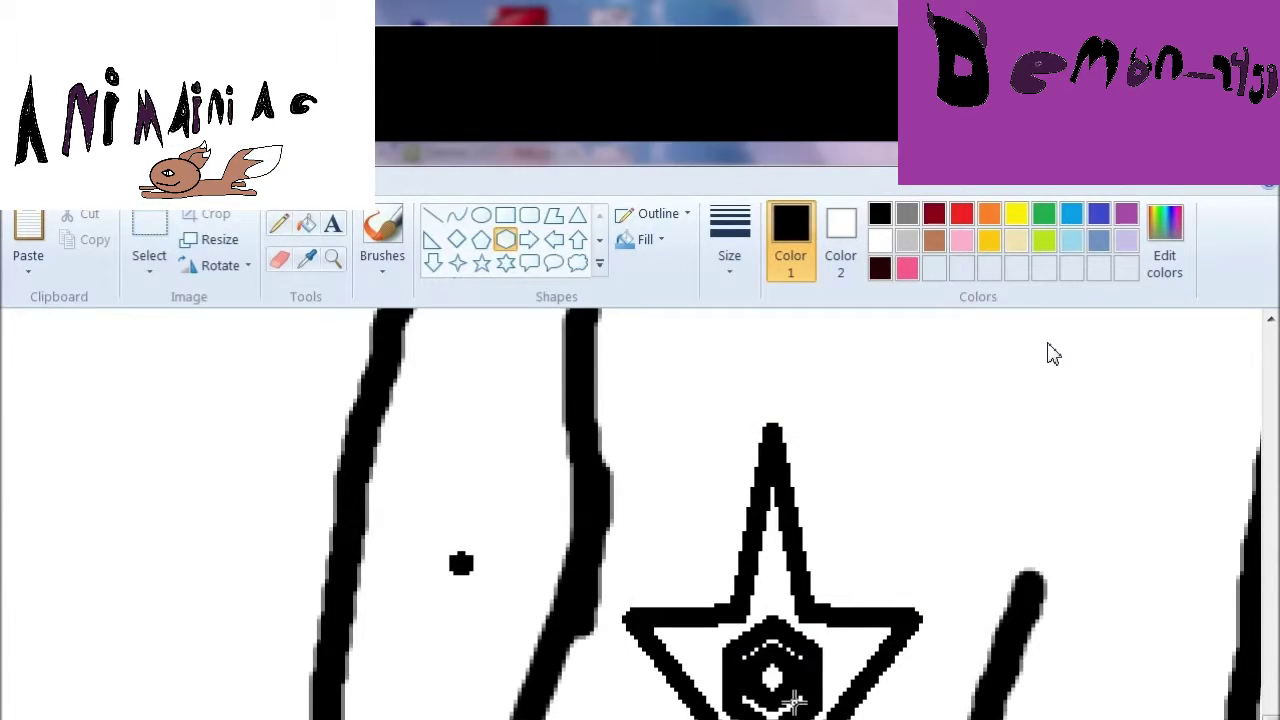
left_click(382, 230)
mouse_move(775, 665)
left_mouse_down()
mouse_move(770, 690)
mouse_move(790, 700)
mouse_move(765, 712)
left_mouse_up()
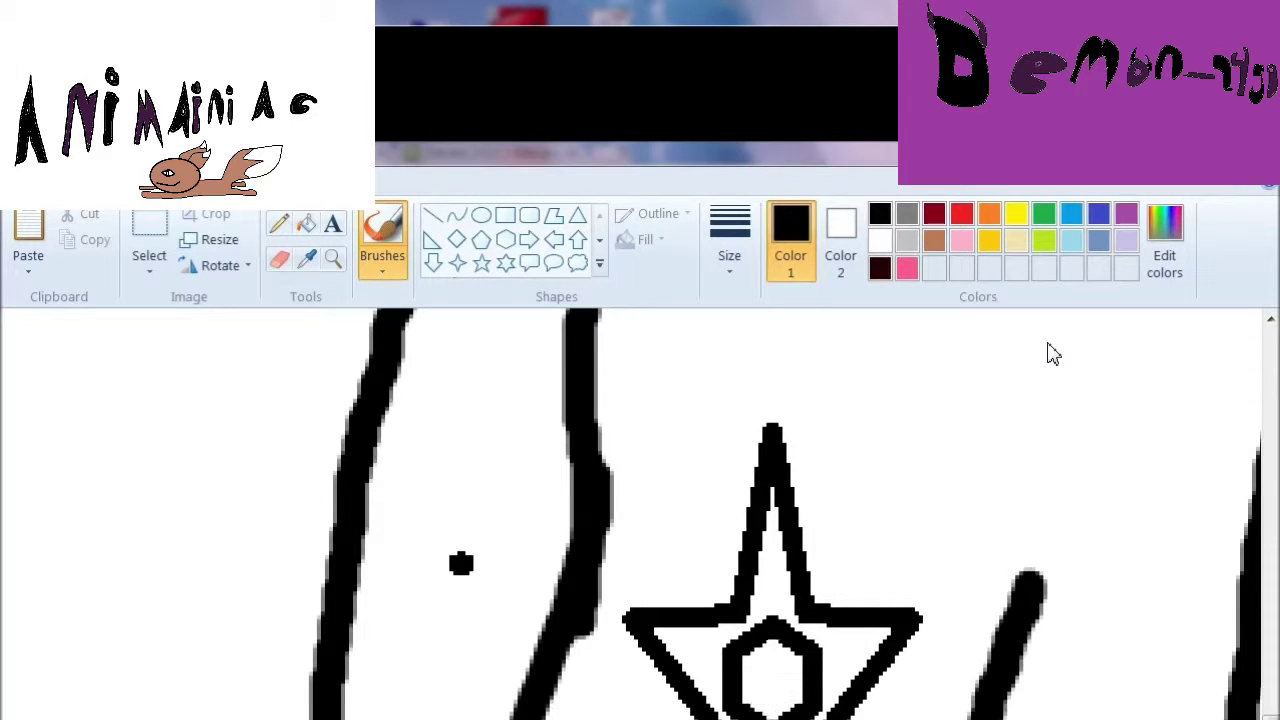
scroll(1053, 353, "down", 5)
scroll(1050, 352, "up", 2)
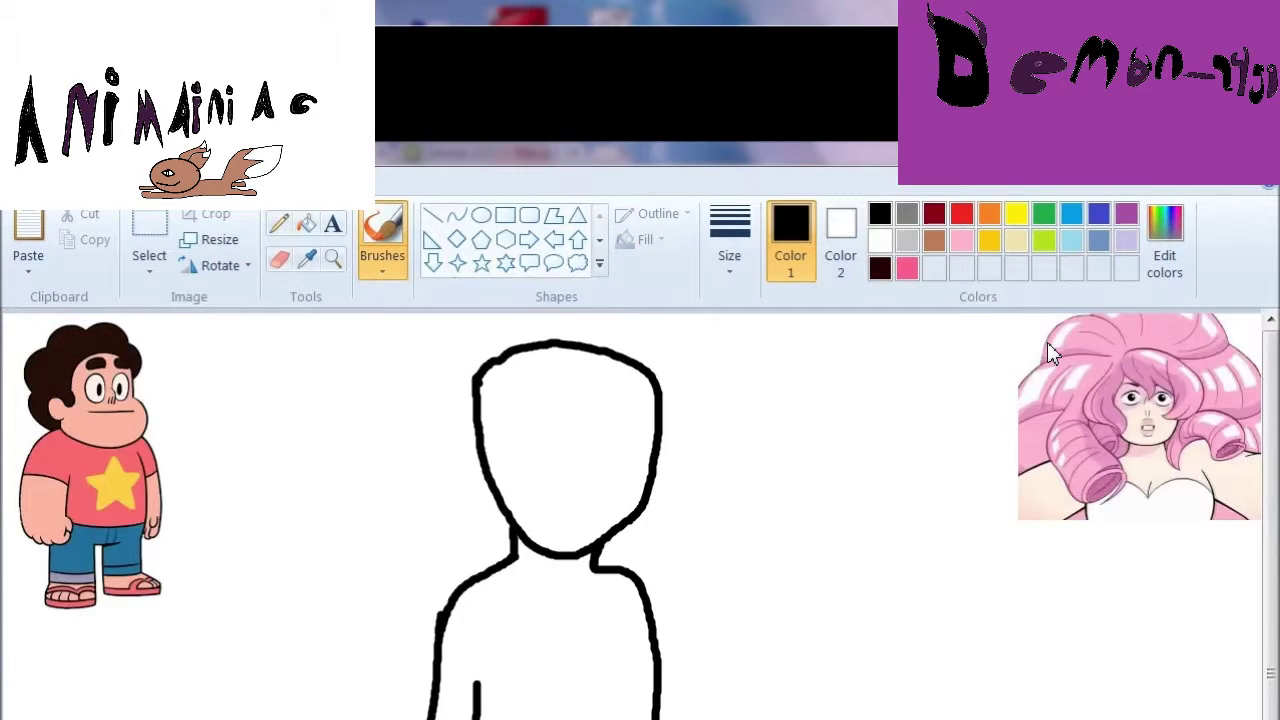
Brush the arm lines, the chest curve, the Y mark and the lower torso line
left_click_drag(590, 714, 610, 670)
left_click_drag(484, 688, 466, 638)
mouse_move(600, 692)
left_mouse_down()
mouse_move(621, 652)
mouse_move(595, 628)
mouse_move(466, 654)
left_mouse_up()
left_click_drag(540, 598, 558, 618)
left_click_drag(490, 680, 594, 674)
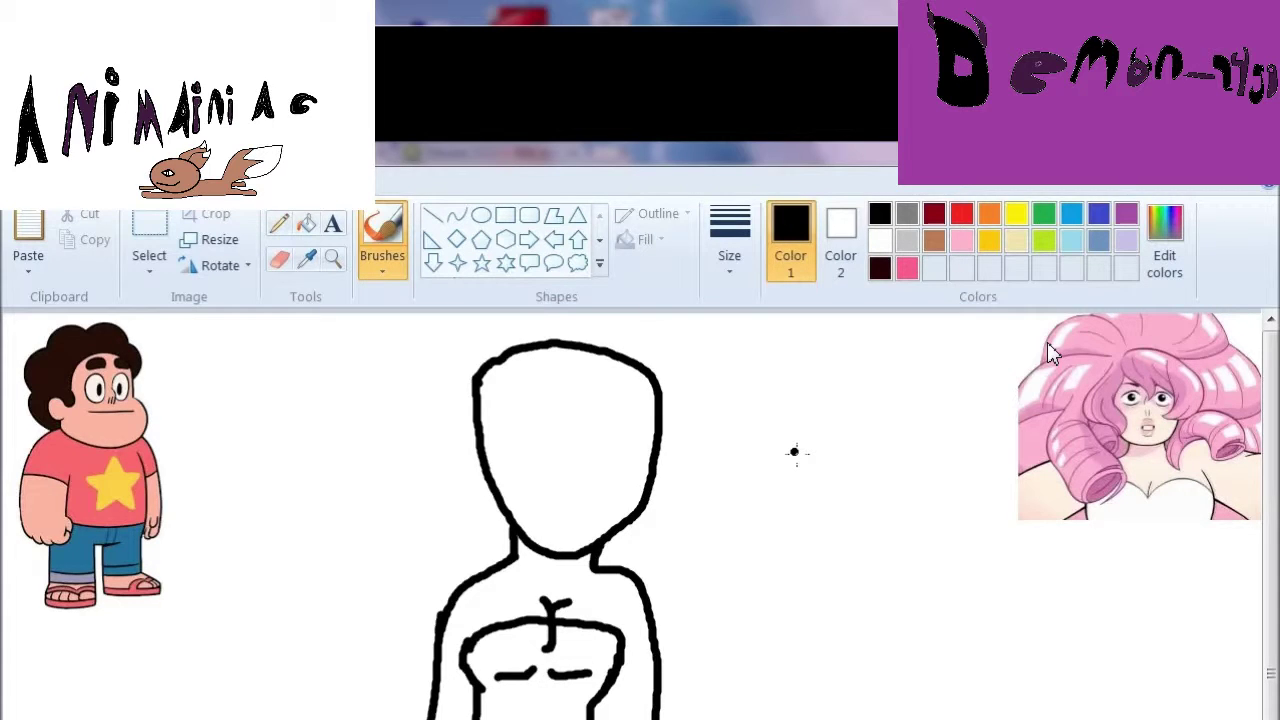
Switch between the Eraser and Brushes tools to touch up the sketch
key("e")
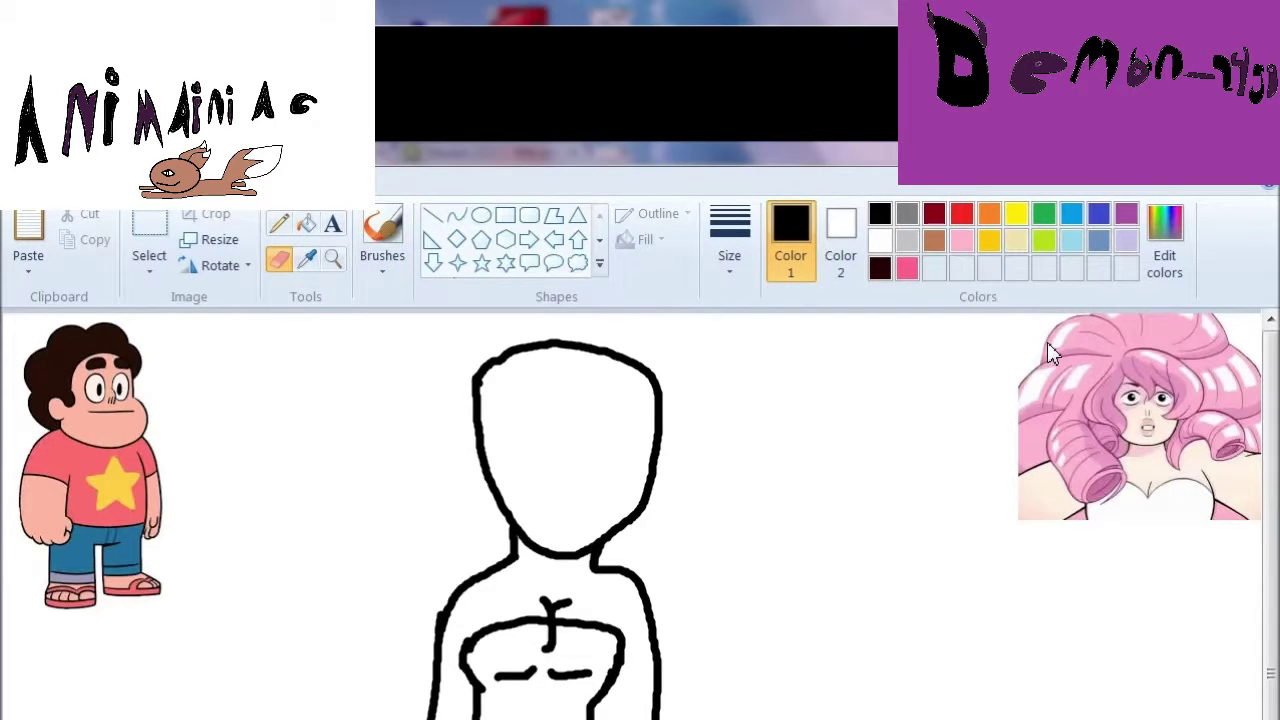
key("b")
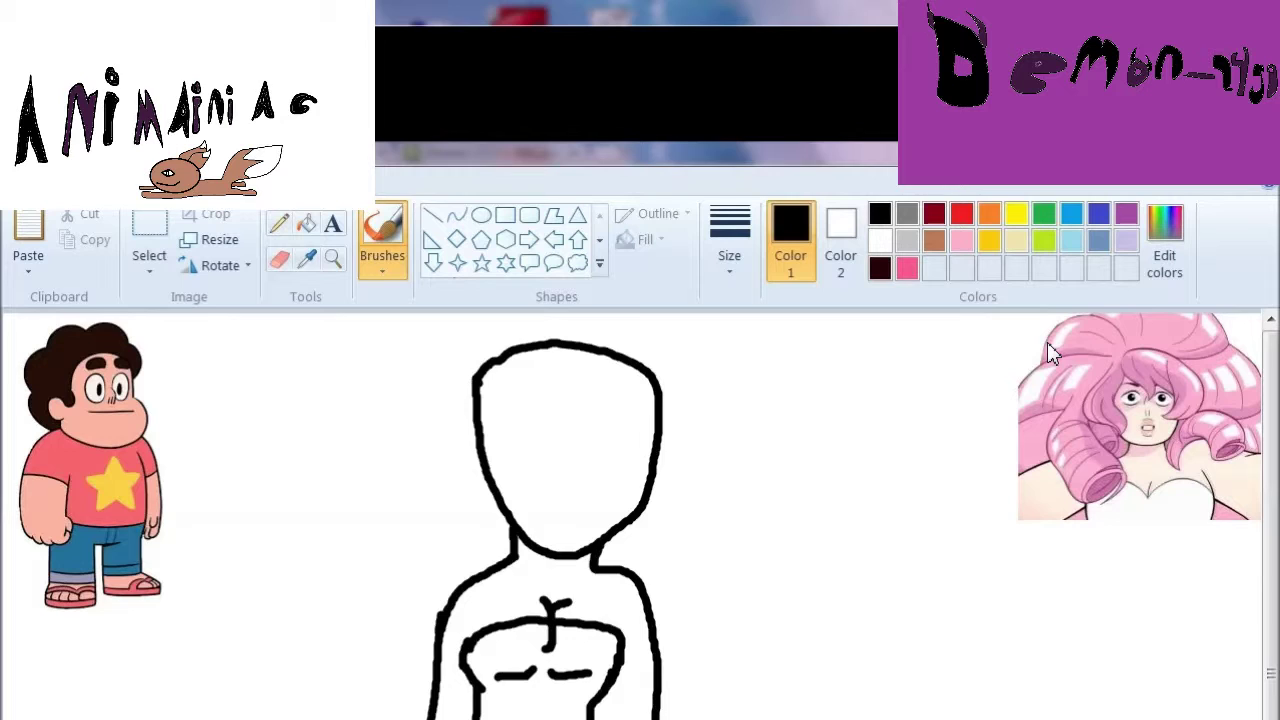
key("alt+h")
key("e")
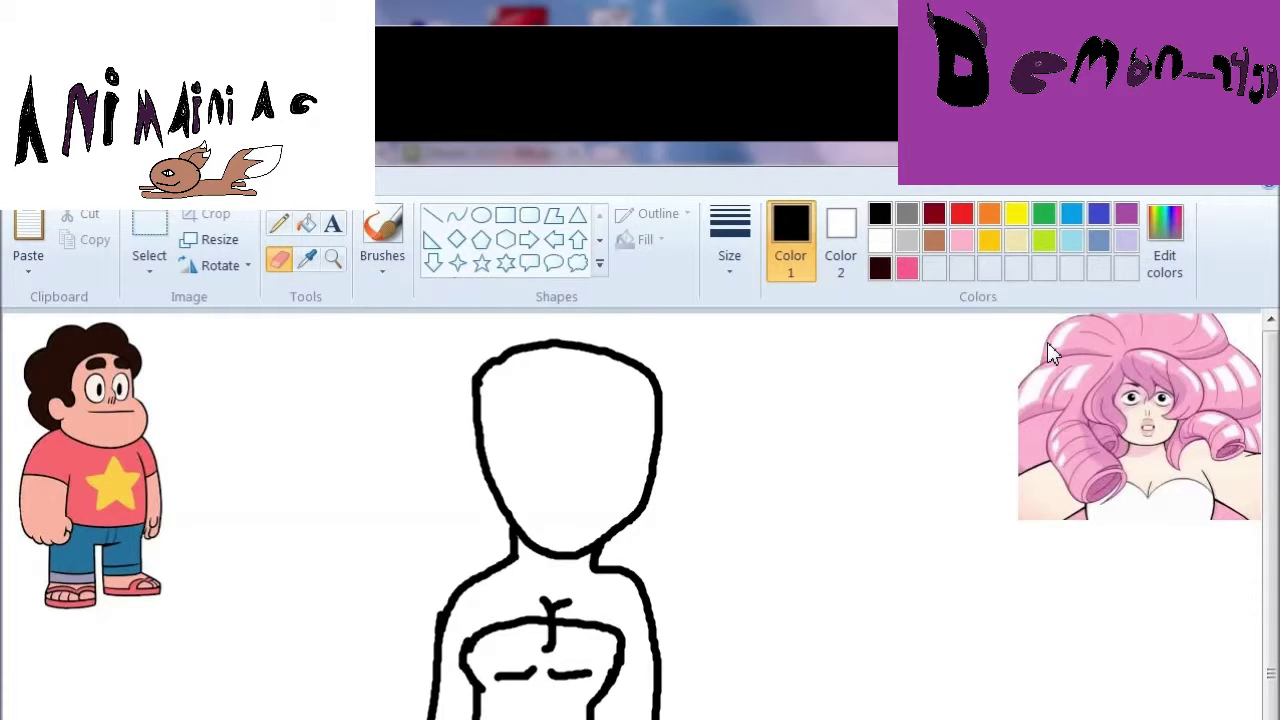
key("alt+h")
key("b")
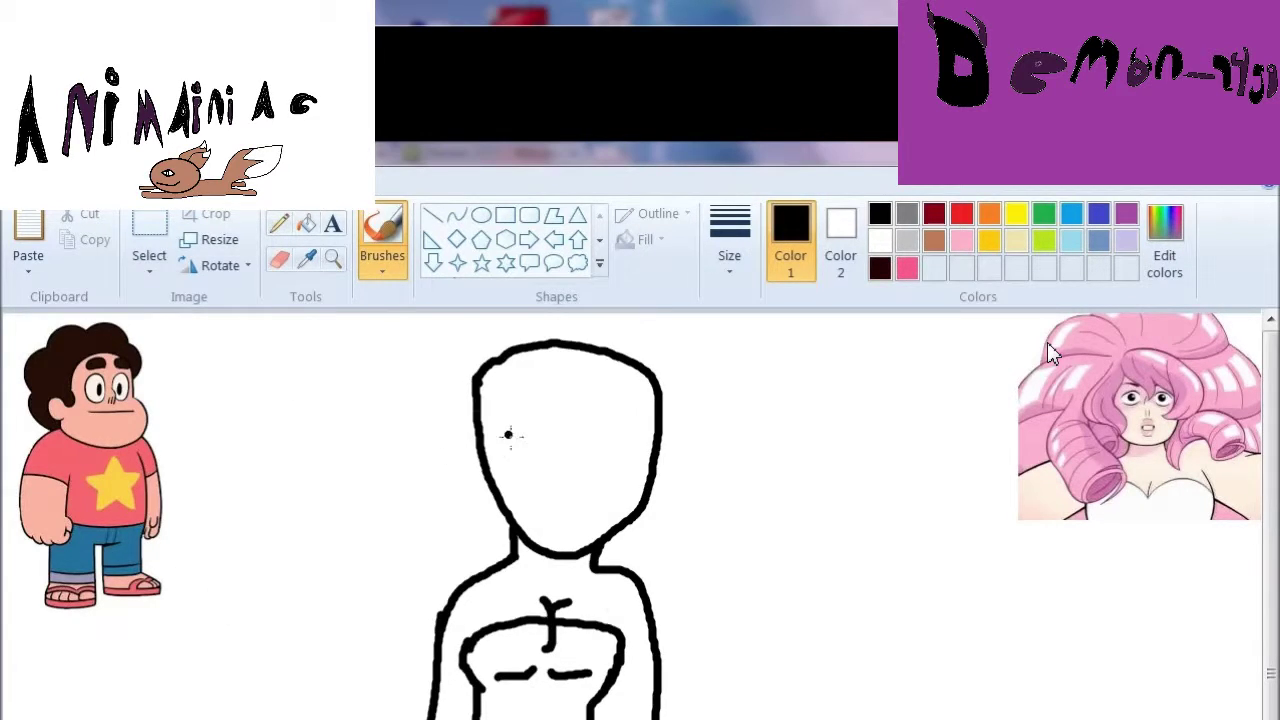
Draw both eyes, then fill the mouth and lower lip pink
mouse_move(502, 411)
left_mouse_down()
mouse_move(558, 408)
mouse_move(500, 414)
left_mouse_up()
mouse_move(578, 418)
left_mouse_down()
mouse_move(624, 425)
mouse_move(535, 427)
mouse_move(559, 411)
mouse_move(584, 476)
mouse_move(544, 505)
mouse_move(603, 508)
mouse_move(588, 488)
mouse_move(575, 524)
mouse_move(554, 517)
mouse_move(601, 512)
left_mouse_up()
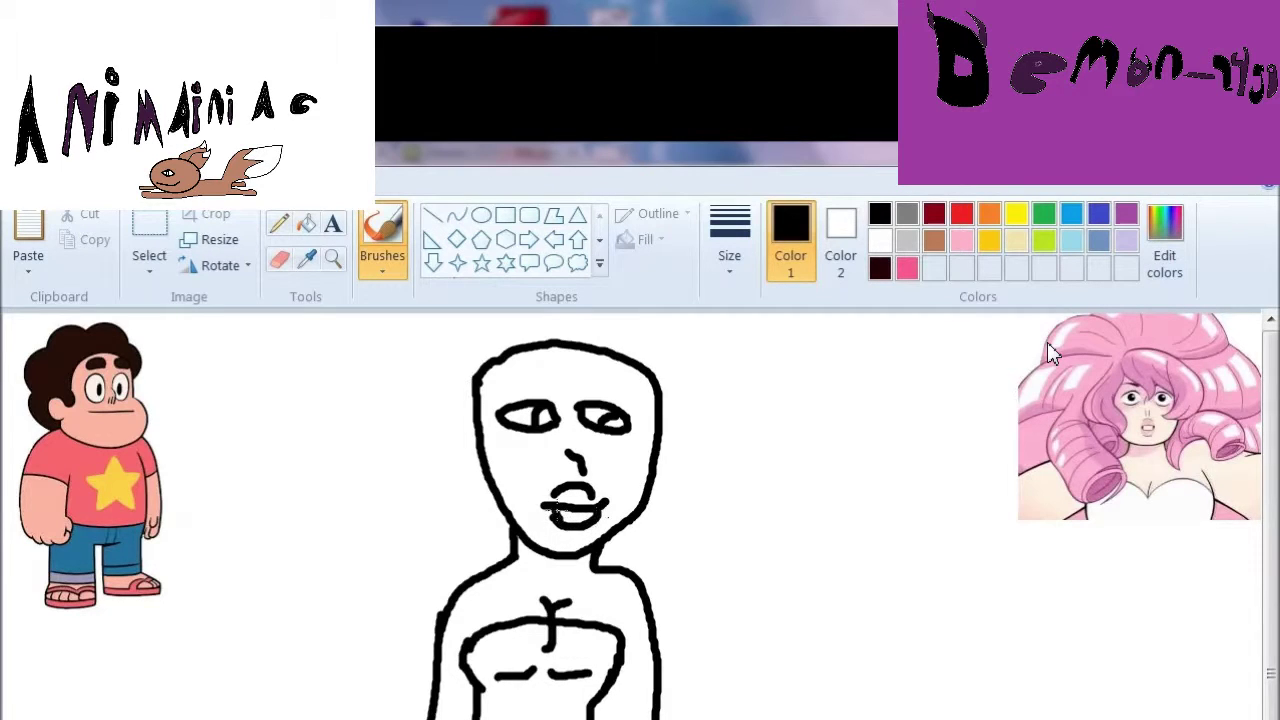
left_click(961, 240)
left_click(306, 223)
left_click(575, 495)
left_click(585, 516)
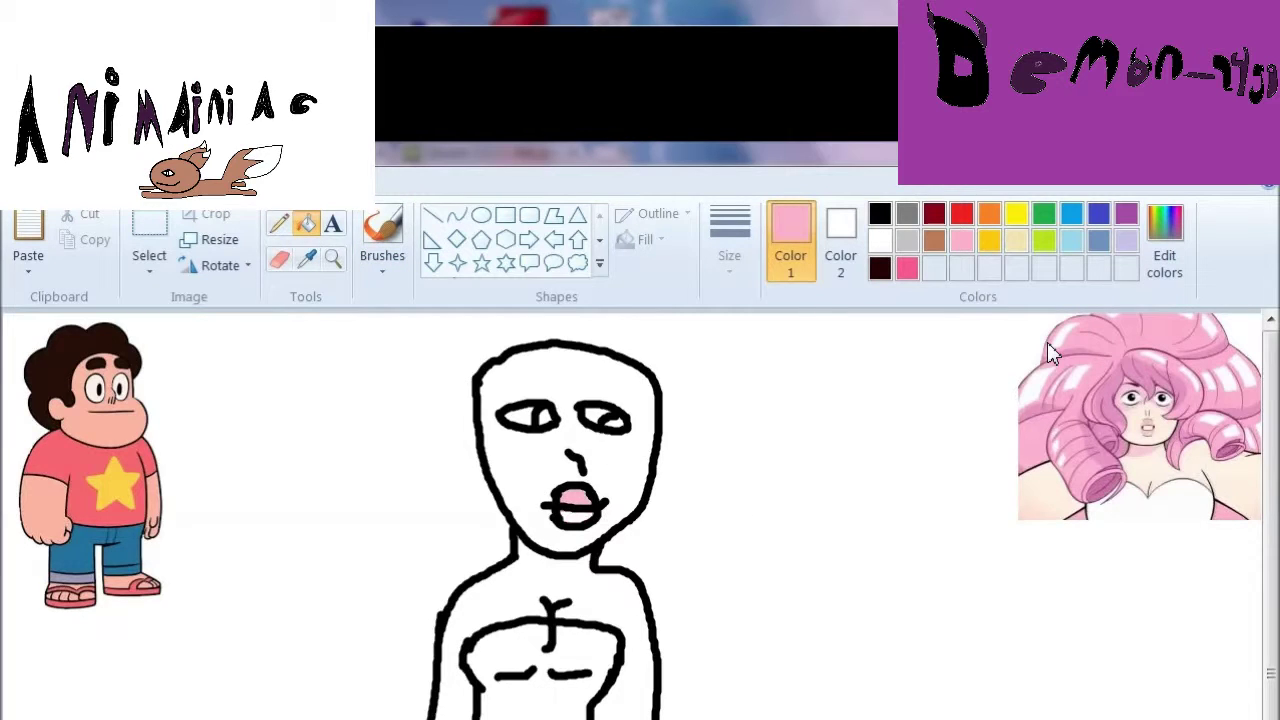
Try brushing the lips pink with different brush styles and thicknesses, undoing each attempt
key("ctrl+z")
key("ctrl+z")
left_click(382, 258)
left_click(390, 310)
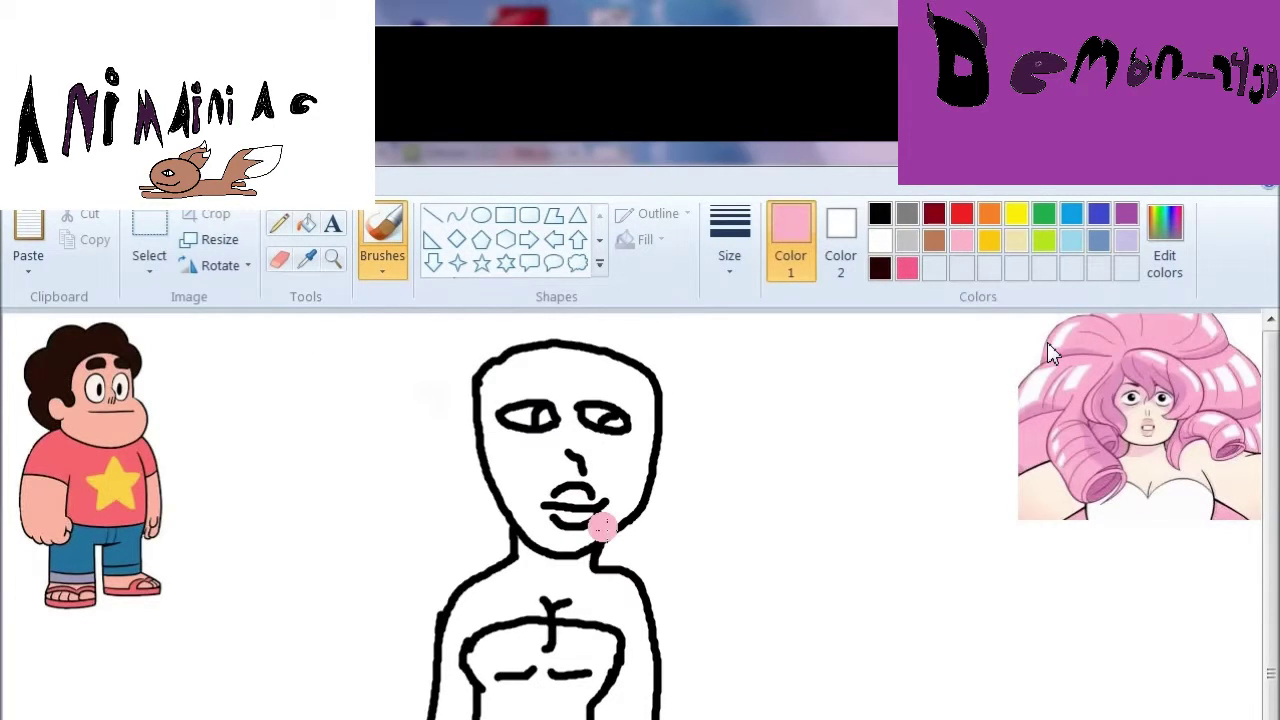
mouse_move(600, 527)
left_mouse_down()
mouse_move(575, 497)
mouse_move(596, 494)
mouse_move(586, 522)
mouse_move(538, 512)
left_mouse_up()
key("ctrl+z")
left_click(729, 250)
left_click(771, 401)
key("ctrl+z")
left_click(382, 258)
left_click(390, 310)
key("ctrl+z")
Return to black and close the right eye into an 8 shape
left_click(879, 214)
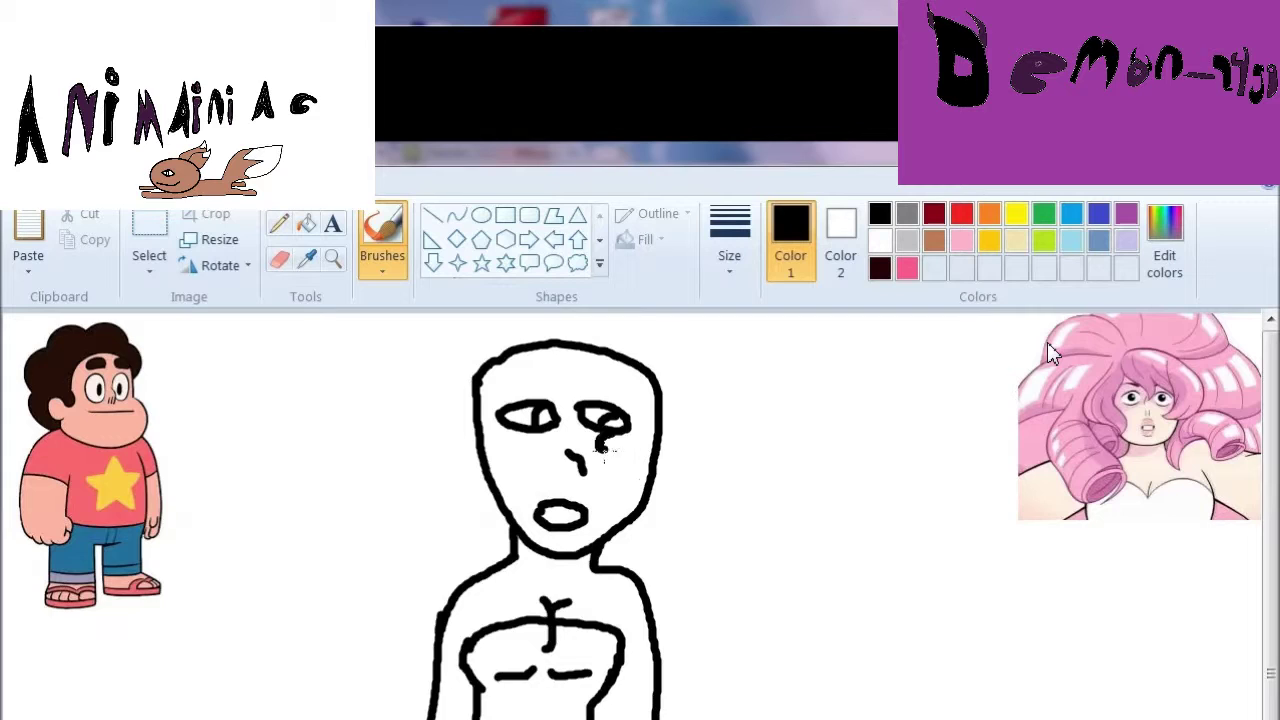
left_click_drag(600, 448, 628, 438)
left_click(279, 259)
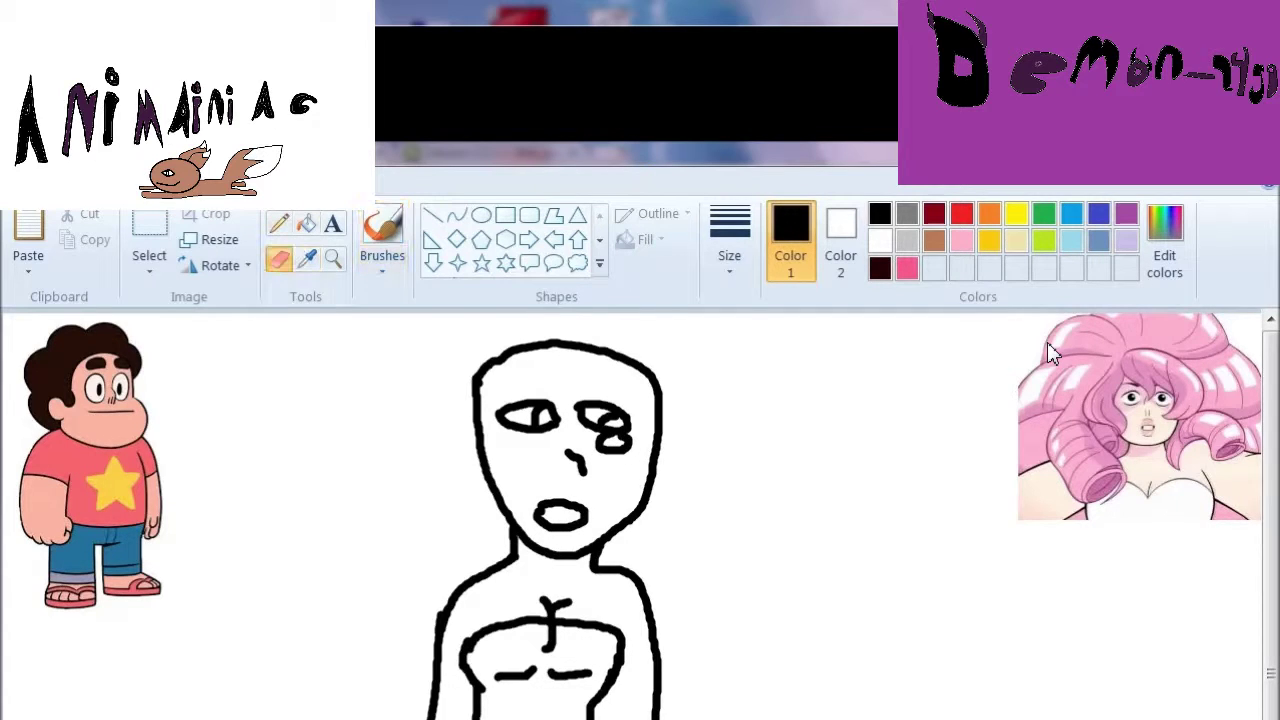
left_click(382, 235)
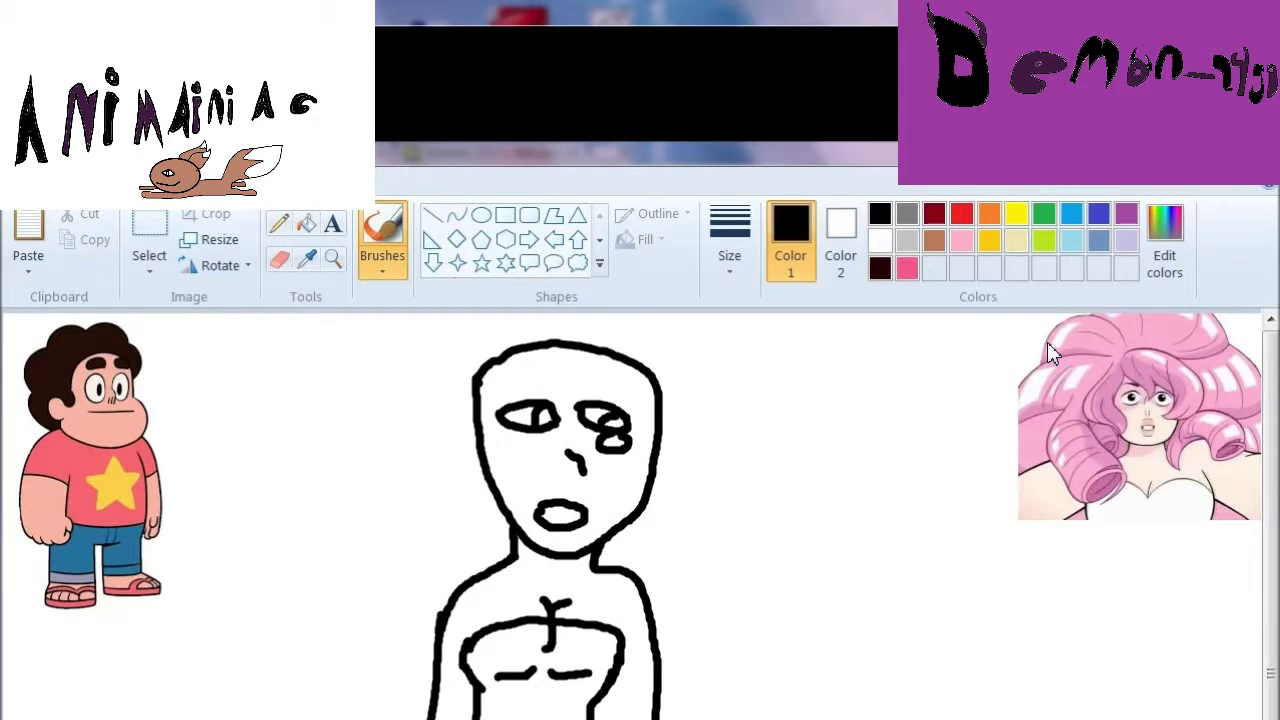
Draw a tear running down from the left eye
left_click_drag(521, 438, 510, 505)
left_click_drag(520, 432, 485, 464)
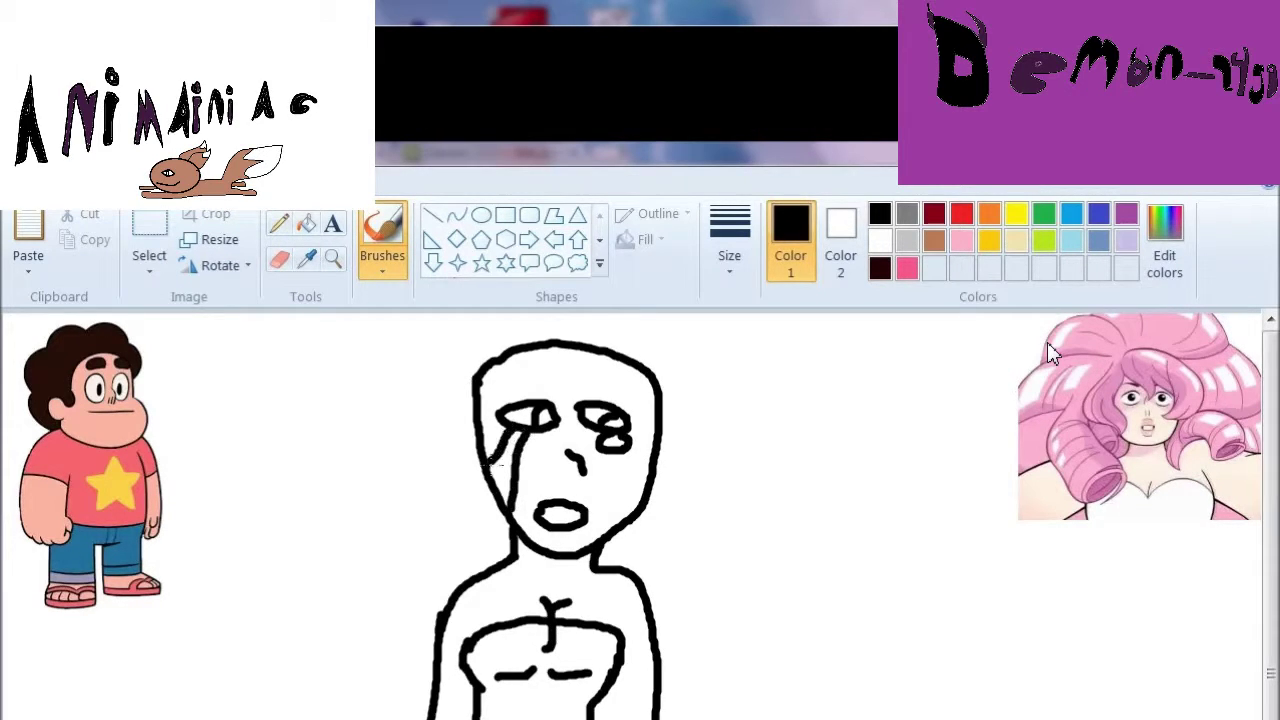
left_click(279, 259)
left_click(382, 235)
Outline long hair over the head, down both sides and past the shoulders
mouse_move(606, 365)
left_mouse_down()
mouse_move(480, 420)
mouse_move(652, 440)
mouse_move(606, 568)
left_mouse_up()
left_click_drag(482, 410, 490, 570)
mouse_move(558, 321)
left_mouse_down()
mouse_move(470, 330)
mouse_move(355, 596)
mouse_move(255, 716)
left_mouse_up()
mouse_move(550, 318)
left_mouse_down()
mouse_move(670, 331)
mouse_move(660, 350)
mouse_move(722, 556)
left_mouse_up()
mouse_move(665, 615)
left_mouse_down()
mouse_move(790, 706)
mouse_move(706, 712)
left_mouse_up()
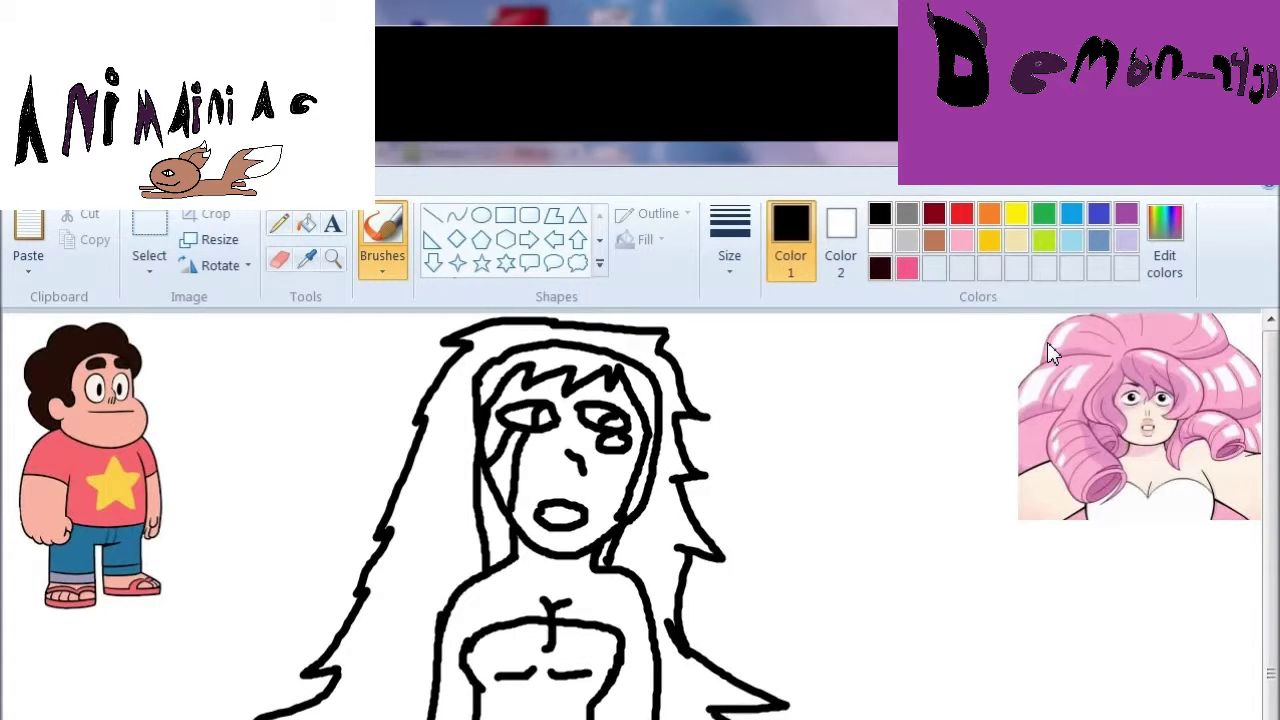
Erase the inner line running down the left side of the hair
left_click(279, 259)
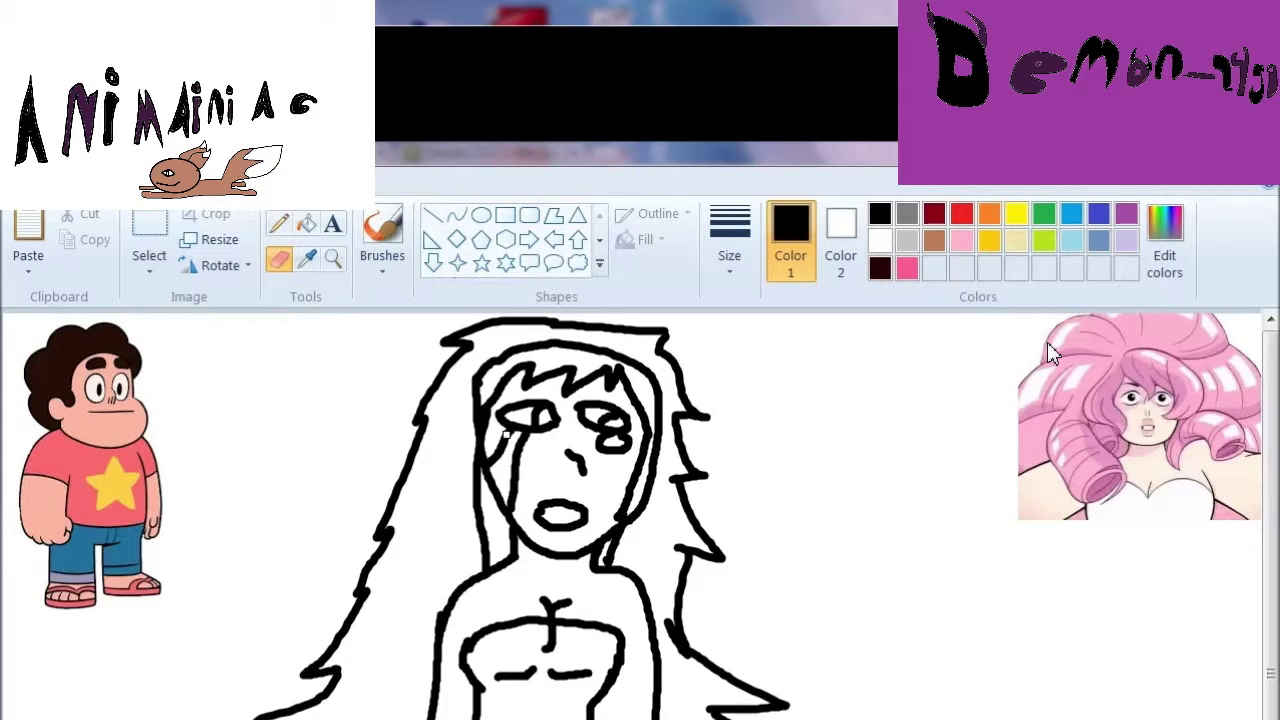
mouse_move(507, 435)
left_mouse_down()
mouse_move(478, 537)
mouse_move(509, 342)
mouse_move(537, 359)
mouse_move(552, 343)
mouse_move(646, 365)
mouse_move(648, 481)
mouse_move(637, 369)
mouse_move(499, 358)
mouse_move(477, 539)
left_mouse_up()
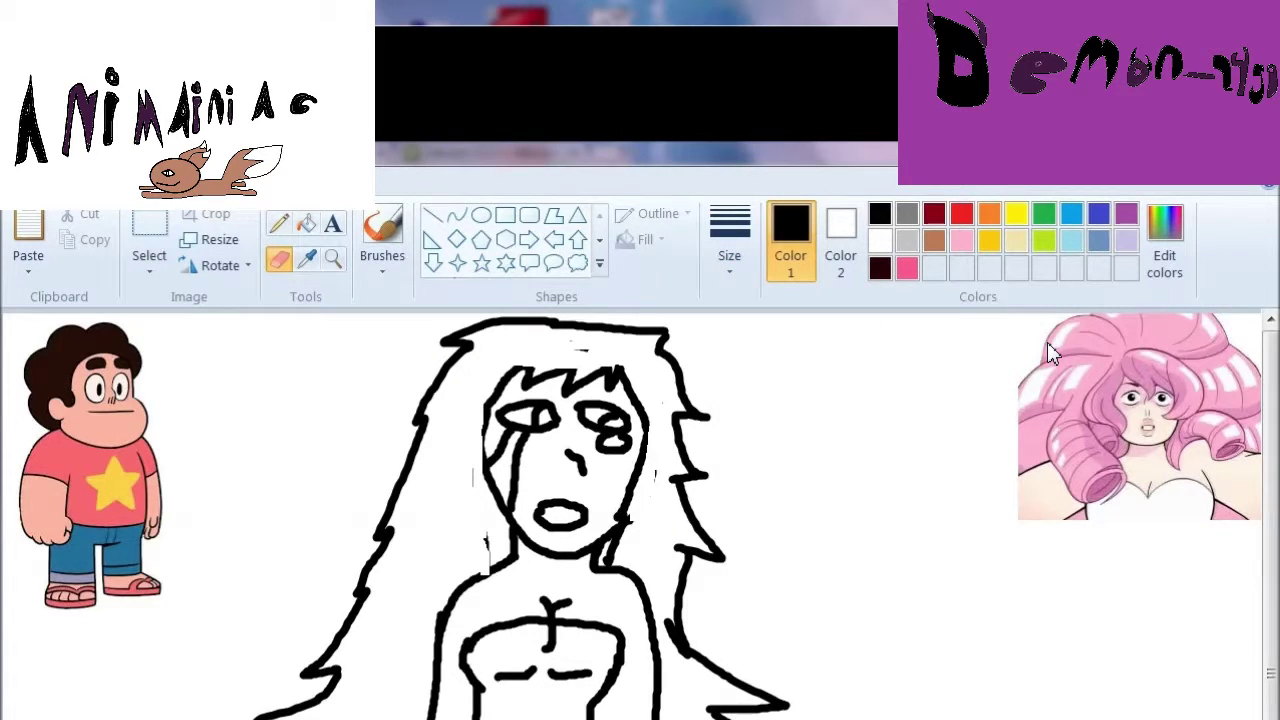
left_click(382, 238)
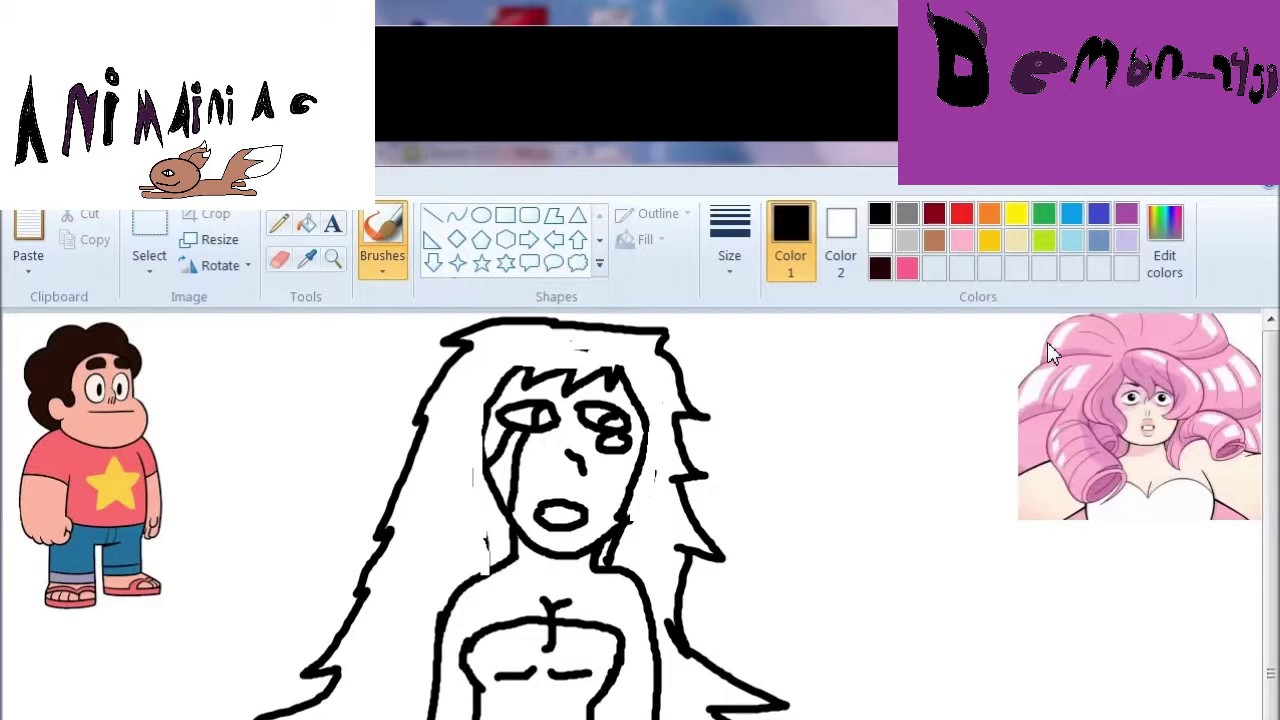
scroll(1047, 342, "down", 1)
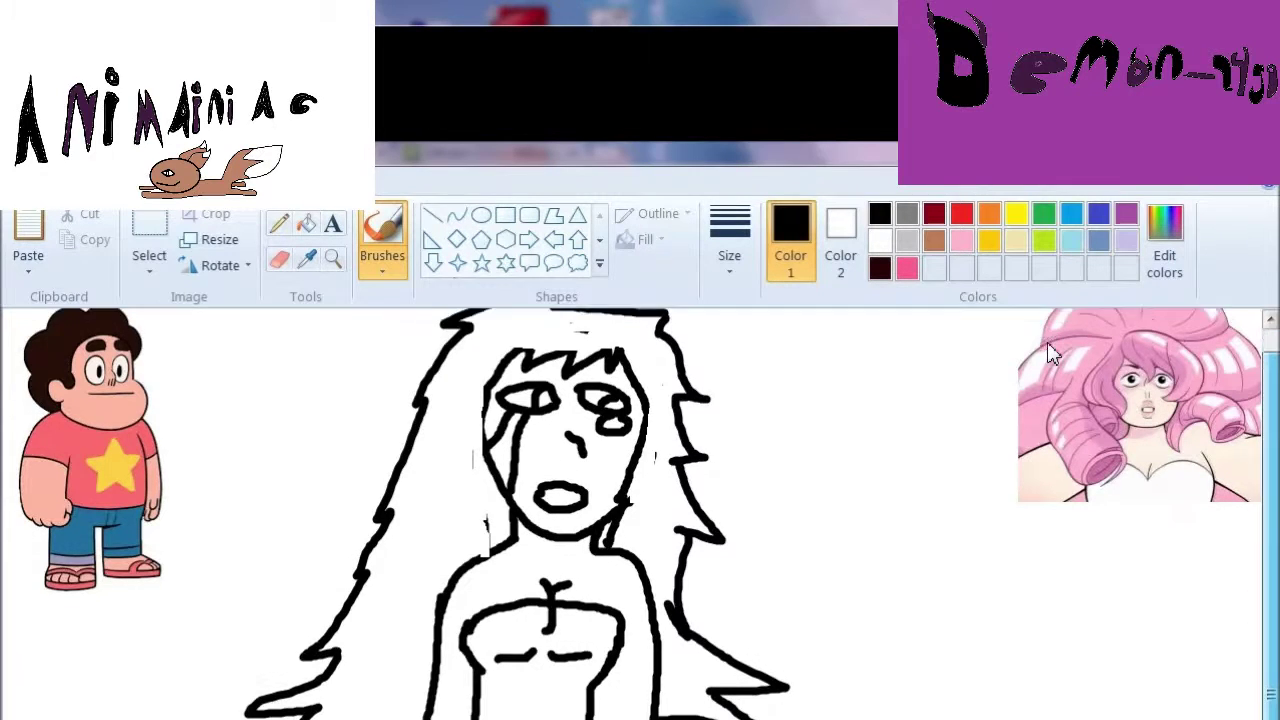
scroll(977, 457, "up", 1)
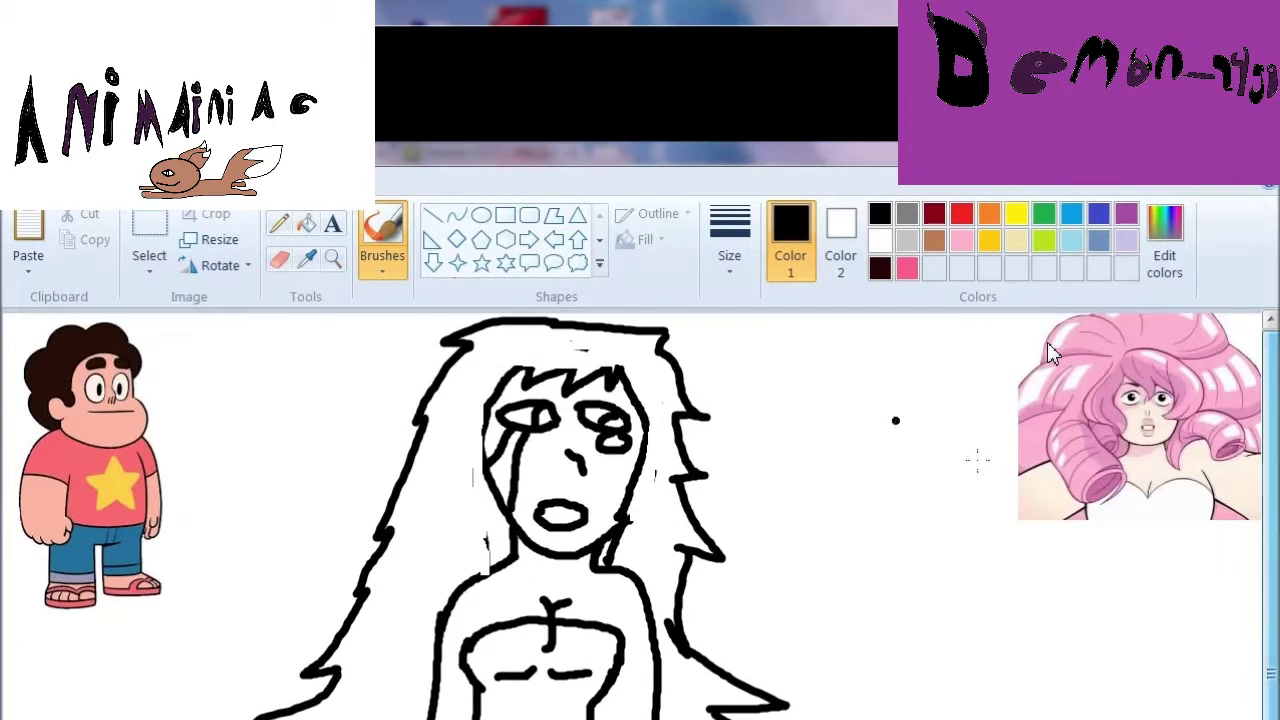
Fill the face and chest with sampled peach, the hair with pink, and the tear light blue
left_click(306, 223)
left_click(306, 258)
left_click(1012, 486)
left_click(615, 532)
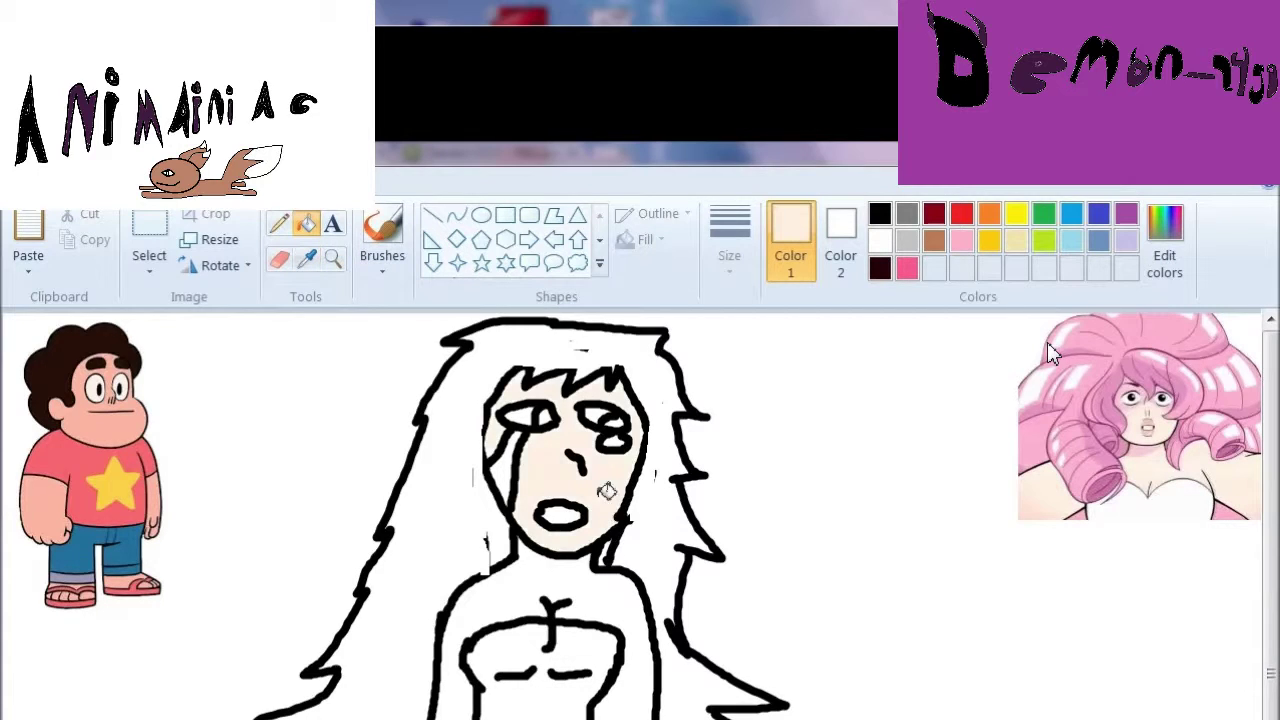
left_click(482, 615)
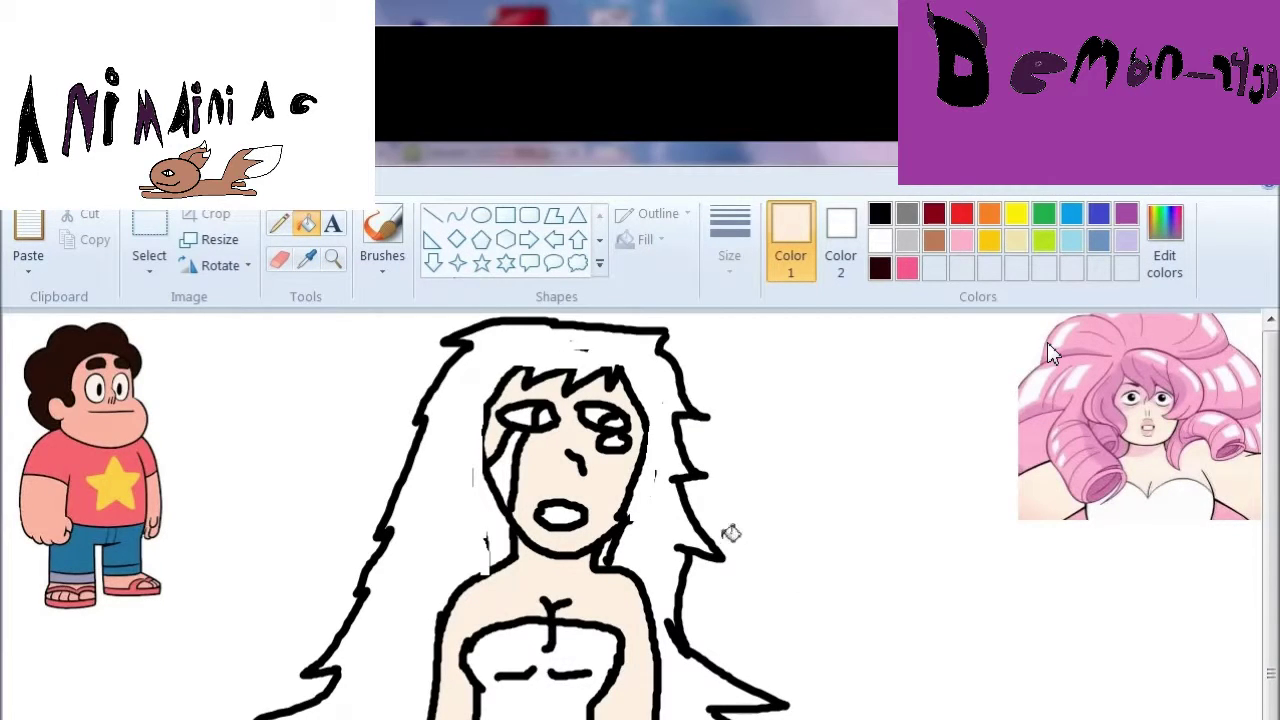
left_click(306, 258)
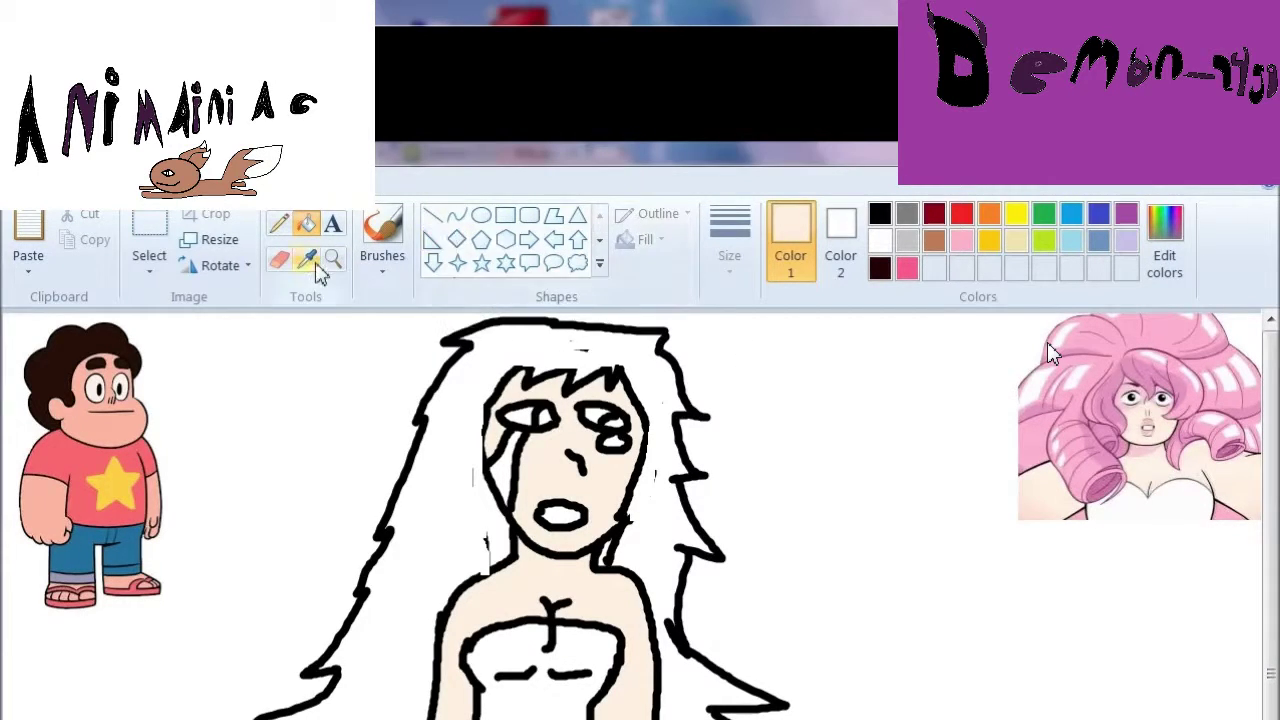
left_click(1080, 407)
left_click(668, 473)
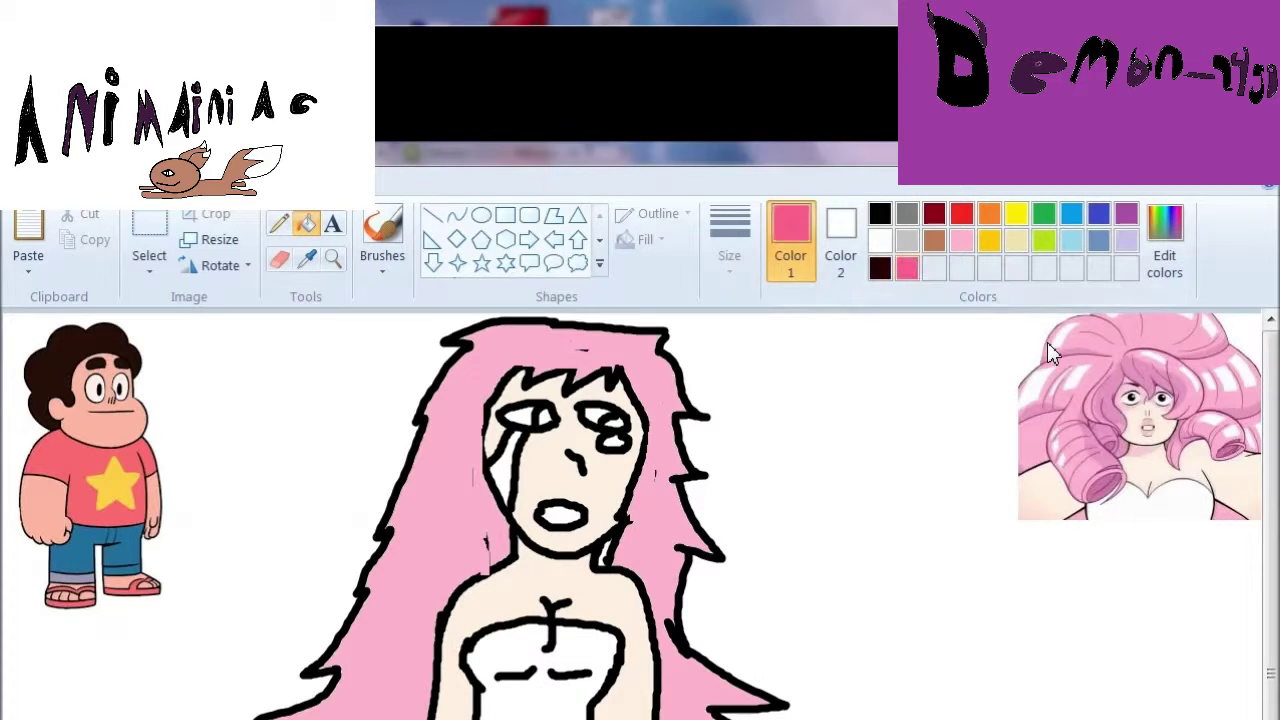
left_click(1071, 240)
left_click(505, 470)
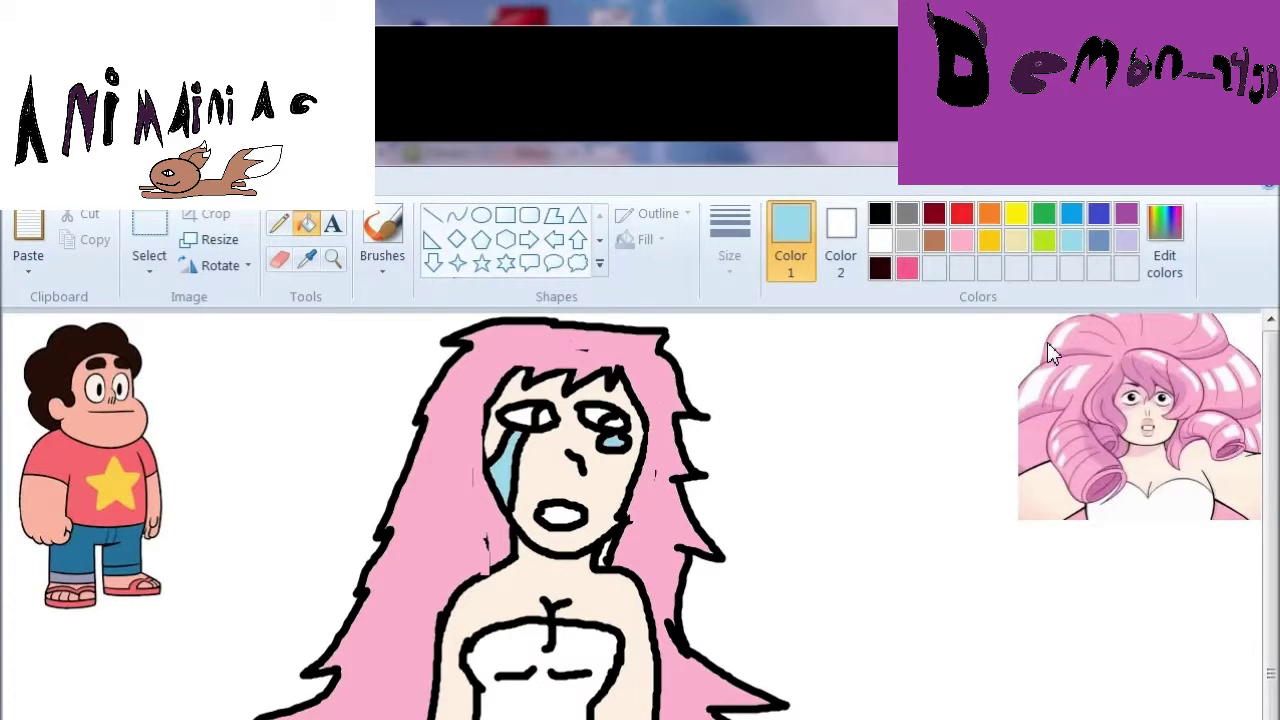
Sample peach, yellow, dark blue and red-pink colours from the Steven picture
left_click(306, 258)
left_click(138, 425)
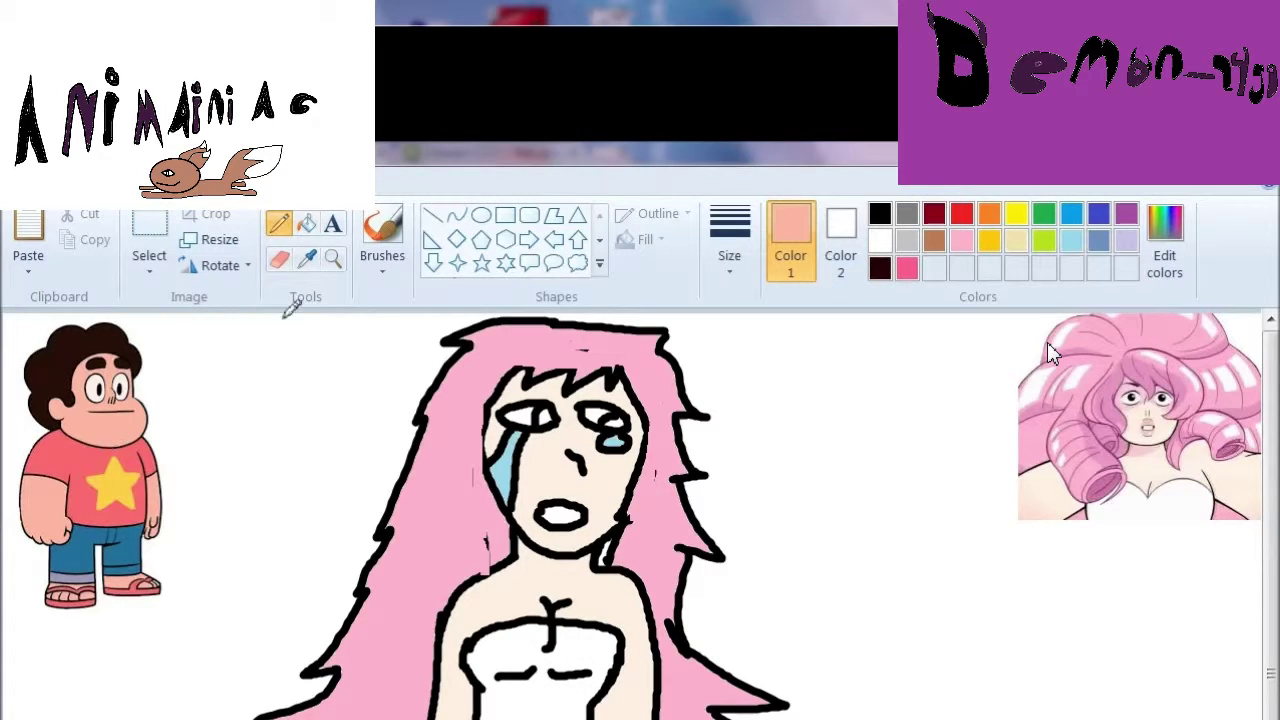
left_click(306, 258)
left_click(121, 490)
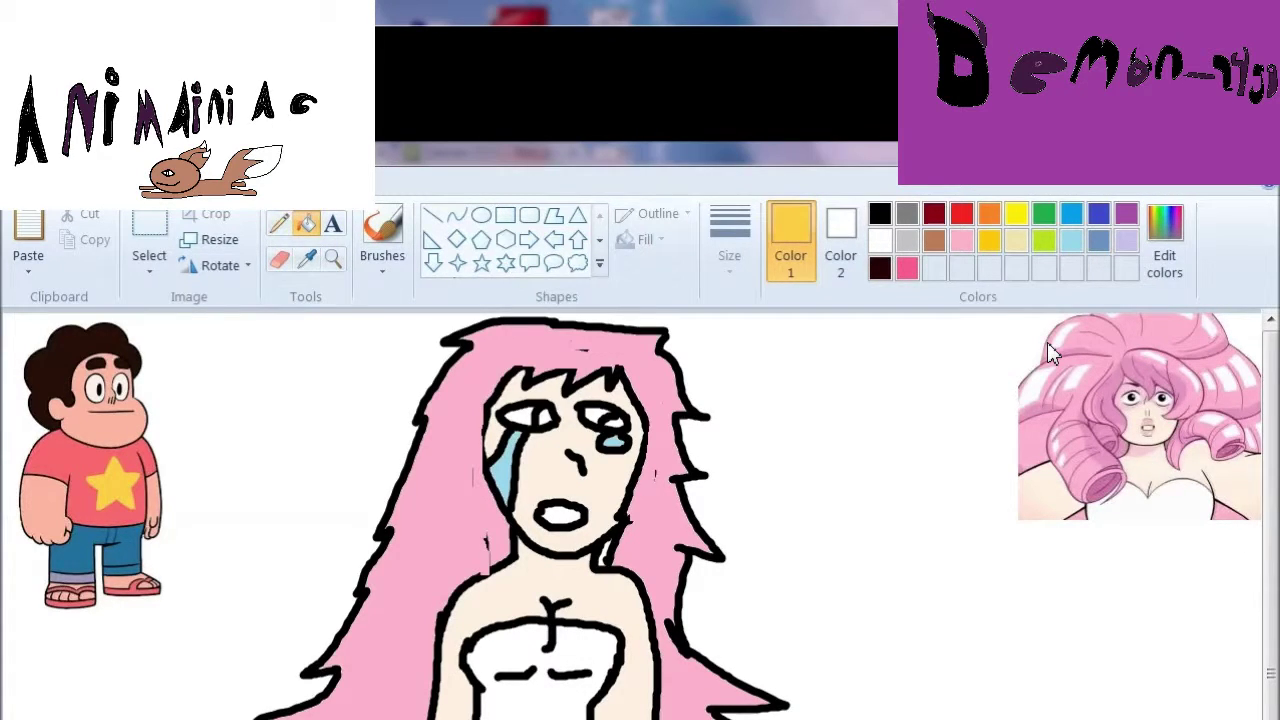
left_click(306, 258)
left_click(137, 550)
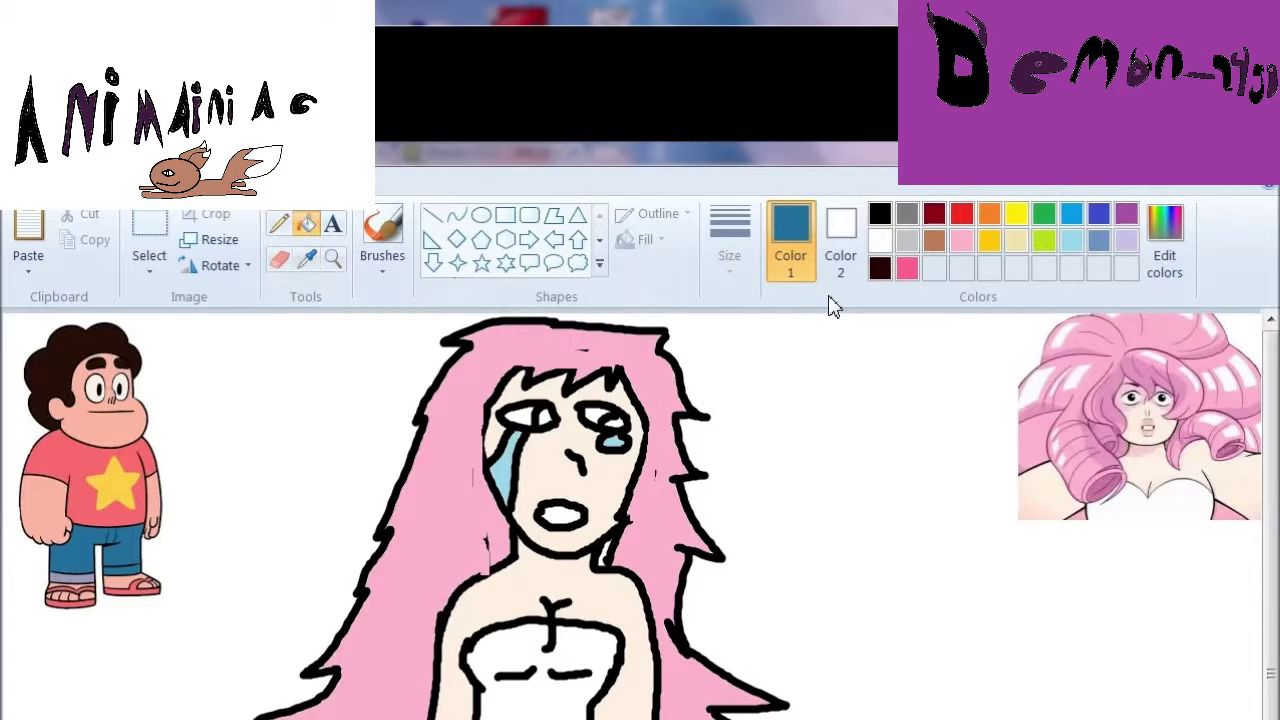
left_click(306, 258)
left_click(65, 480)
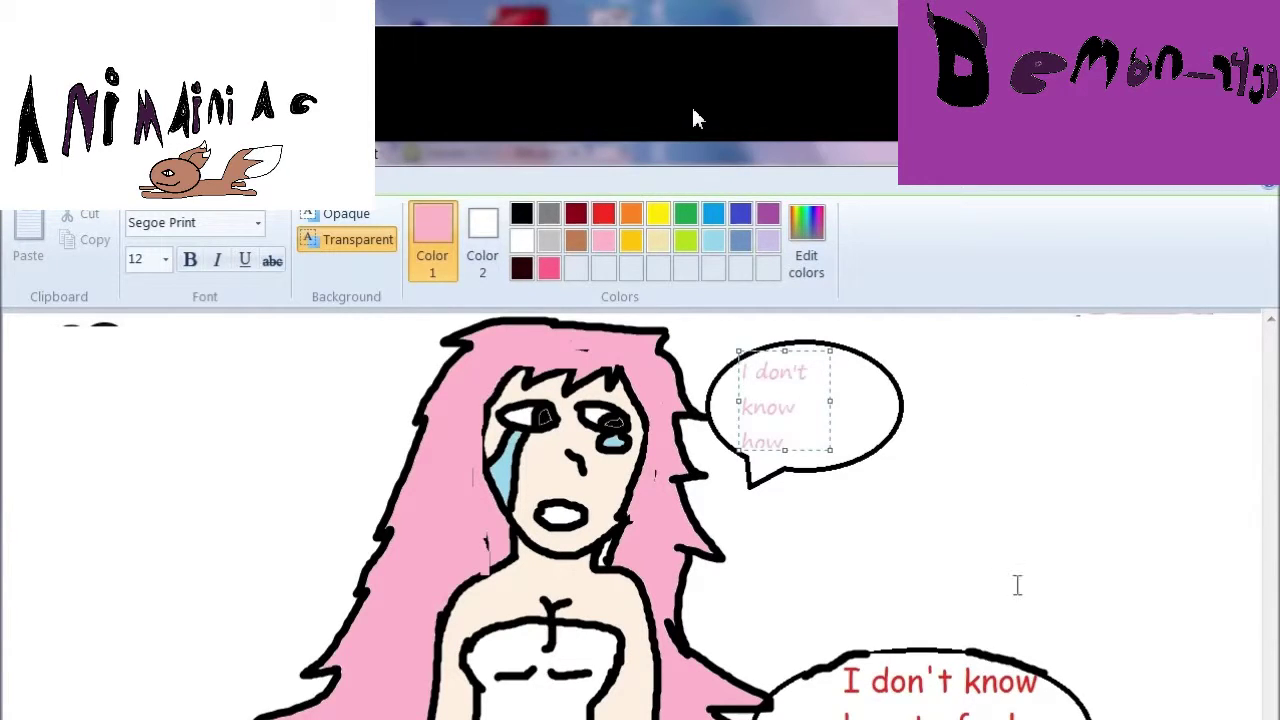
Finish the text with 'to feel about you', resize it, and place it in the upper bubble
type("to feel about ")
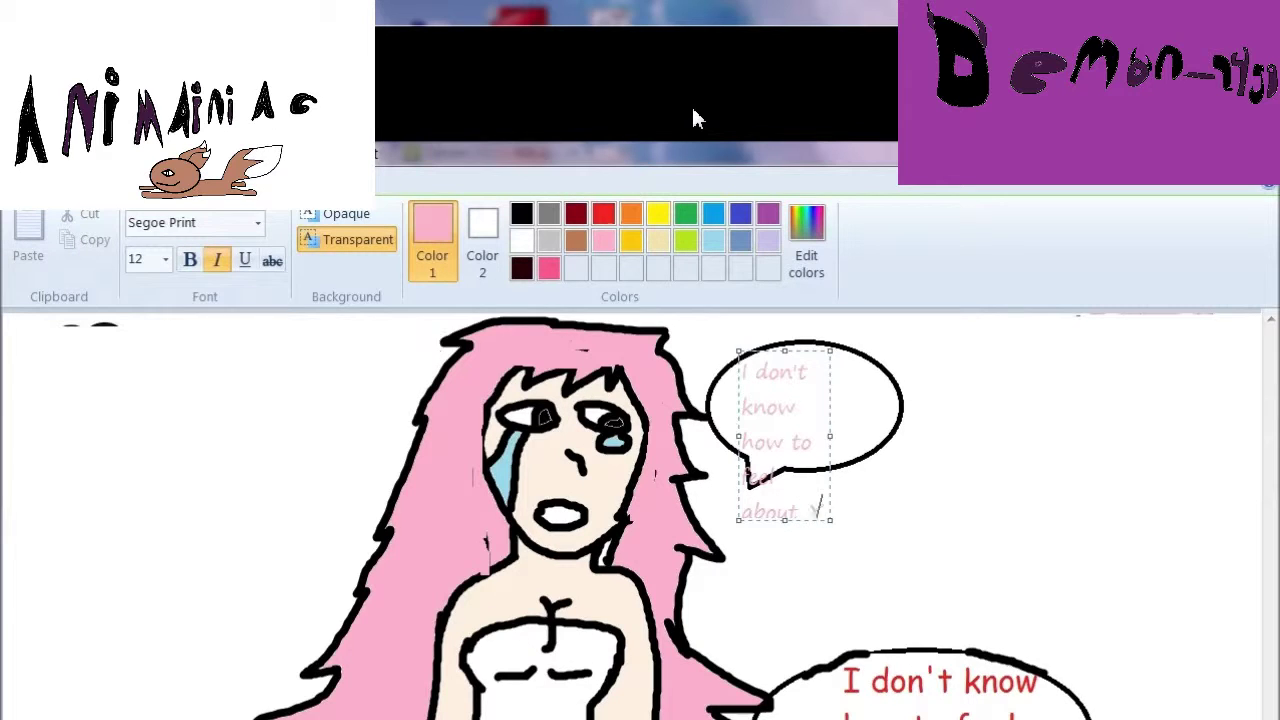
type("you")
left_click_drag(820, 351, 1100, 356)
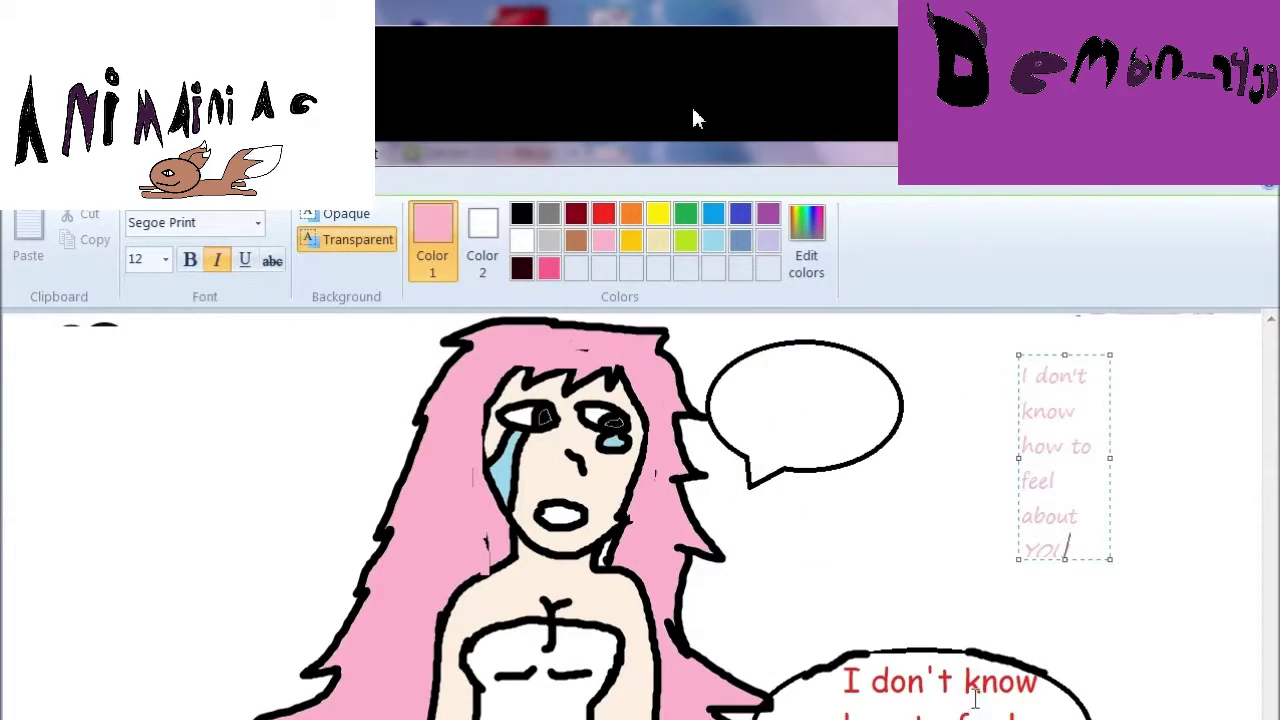
left_click_drag(1110, 559, 1172, 405)
left_click_drag(1018, 388, 1082, 414)
left_click_drag(1131, 360, 862, 367)
left_click(1046, 375)
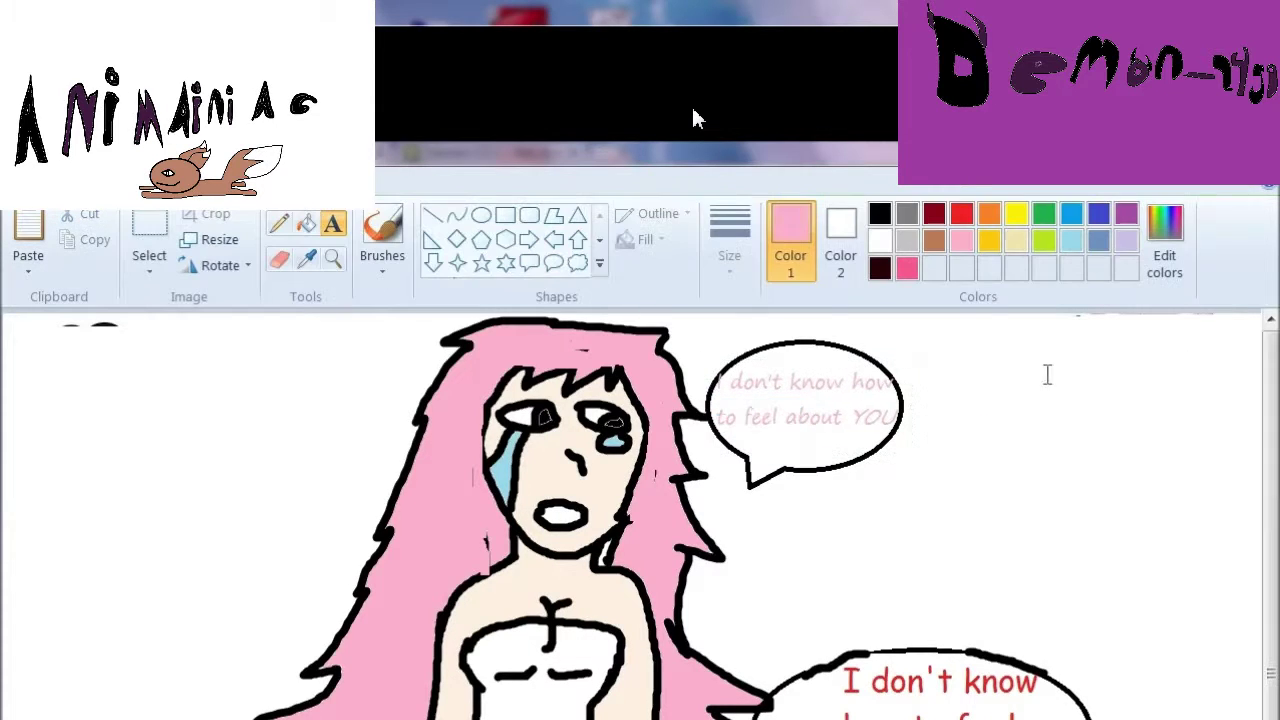
Fill the white background black
left_click(879, 213)
left_click(992, 385)
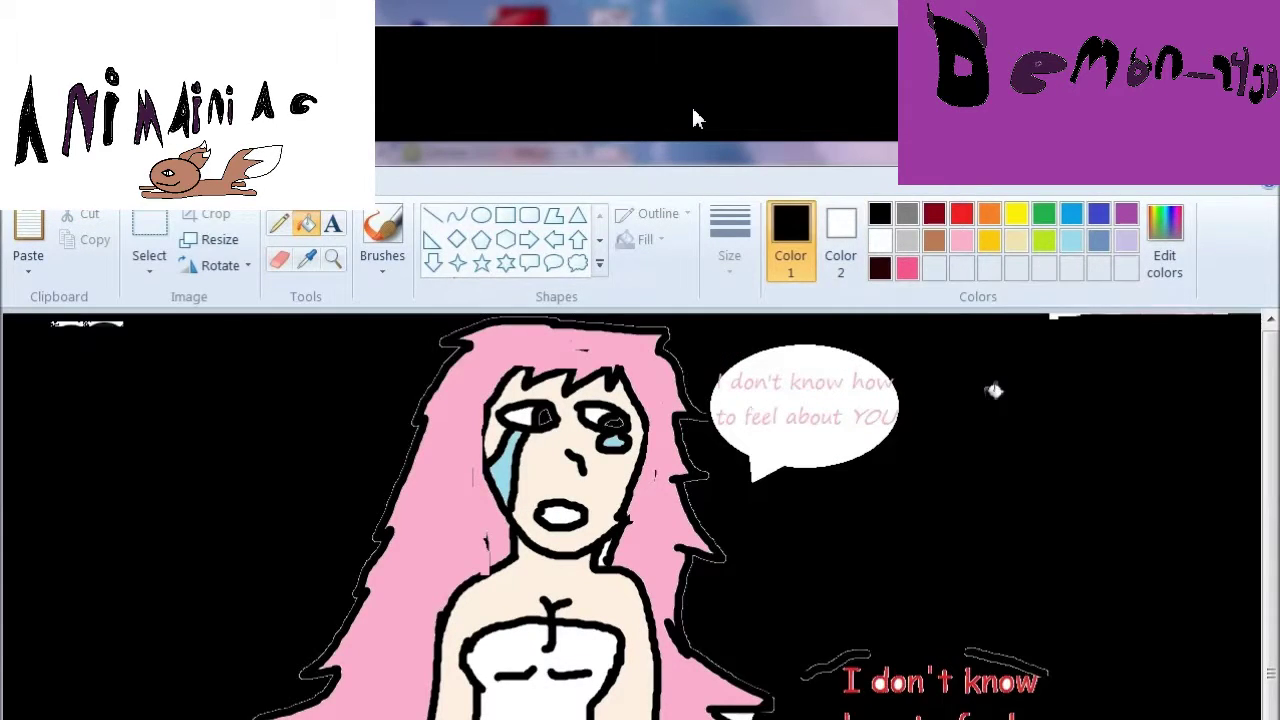
key("ctrl+z")
left_click(382, 235)
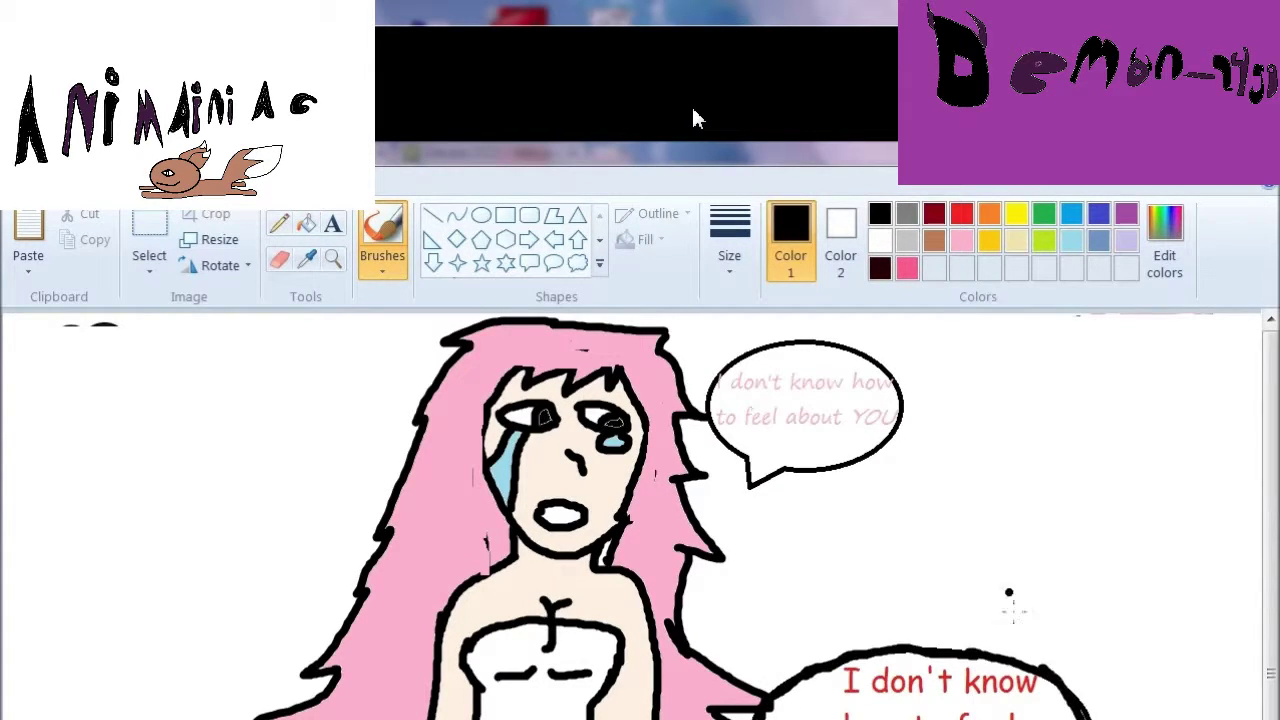
left_click(306, 222)
left_click(314, 380)
Add a hot pink band across the top of the hair, then close the video player
left_click(906, 268)
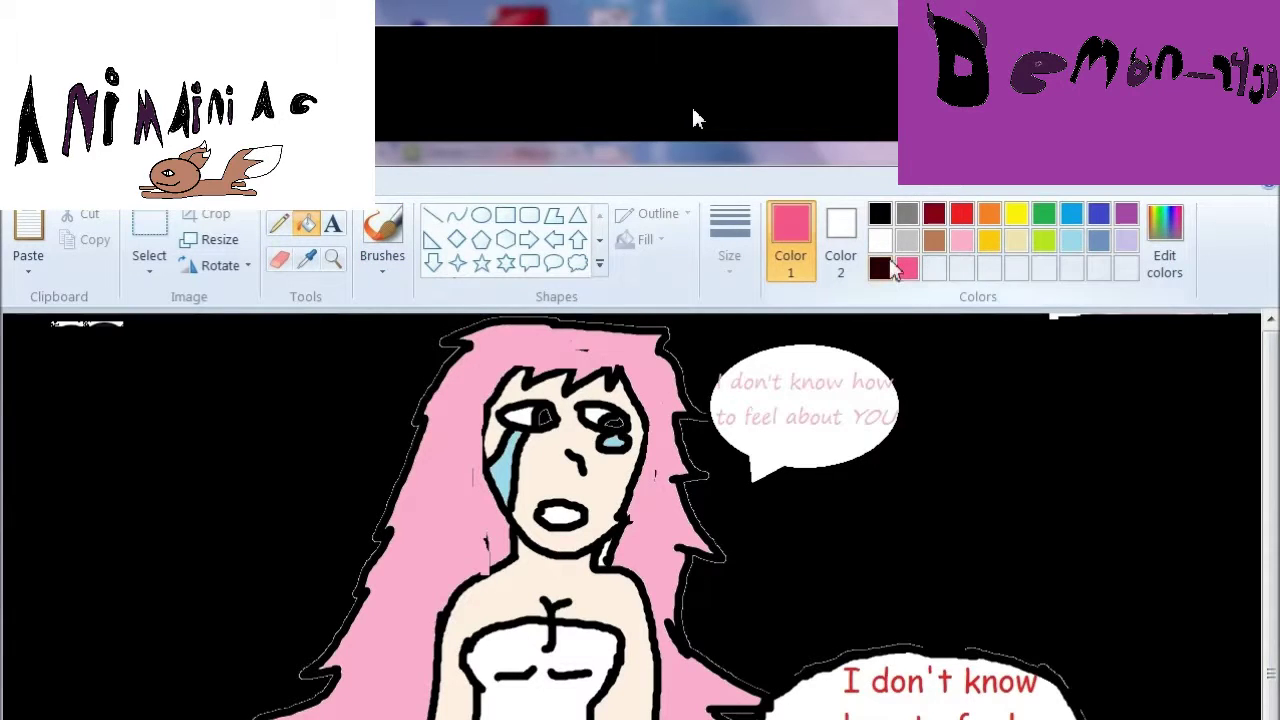
left_click(456, 216)
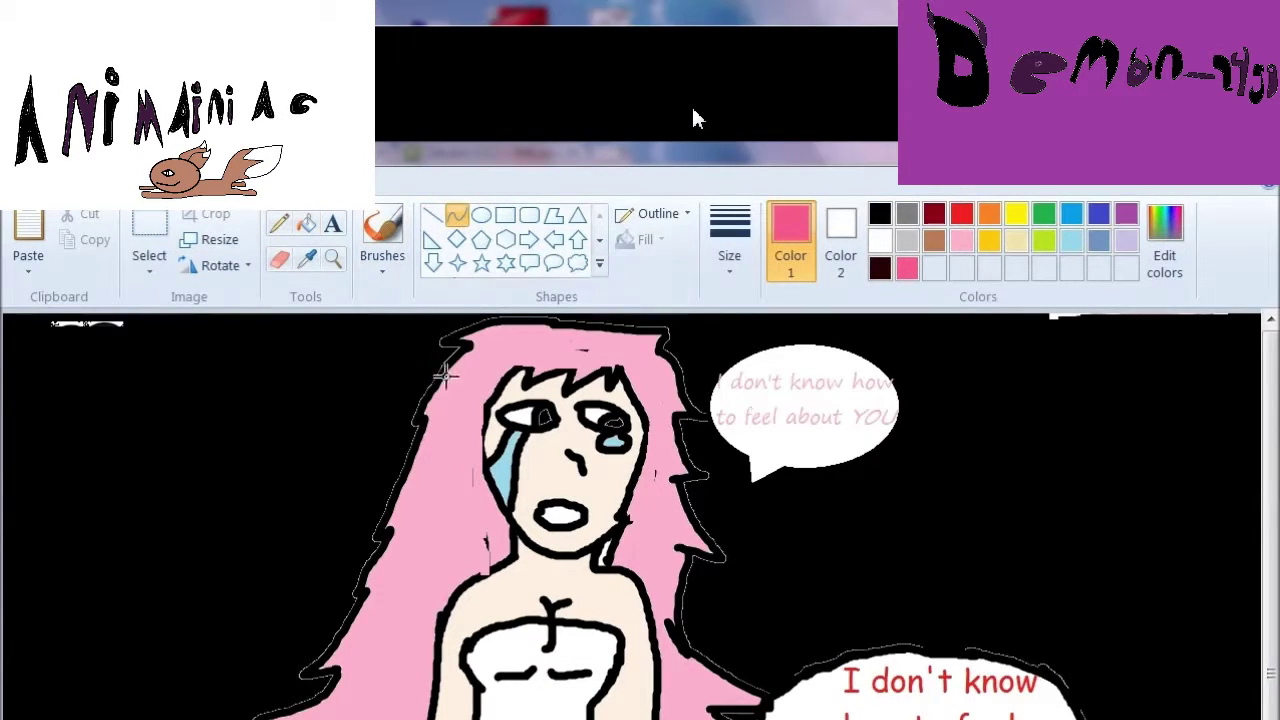
left_click_drag(442, 375, 688, 403)
left_click(306, 222)
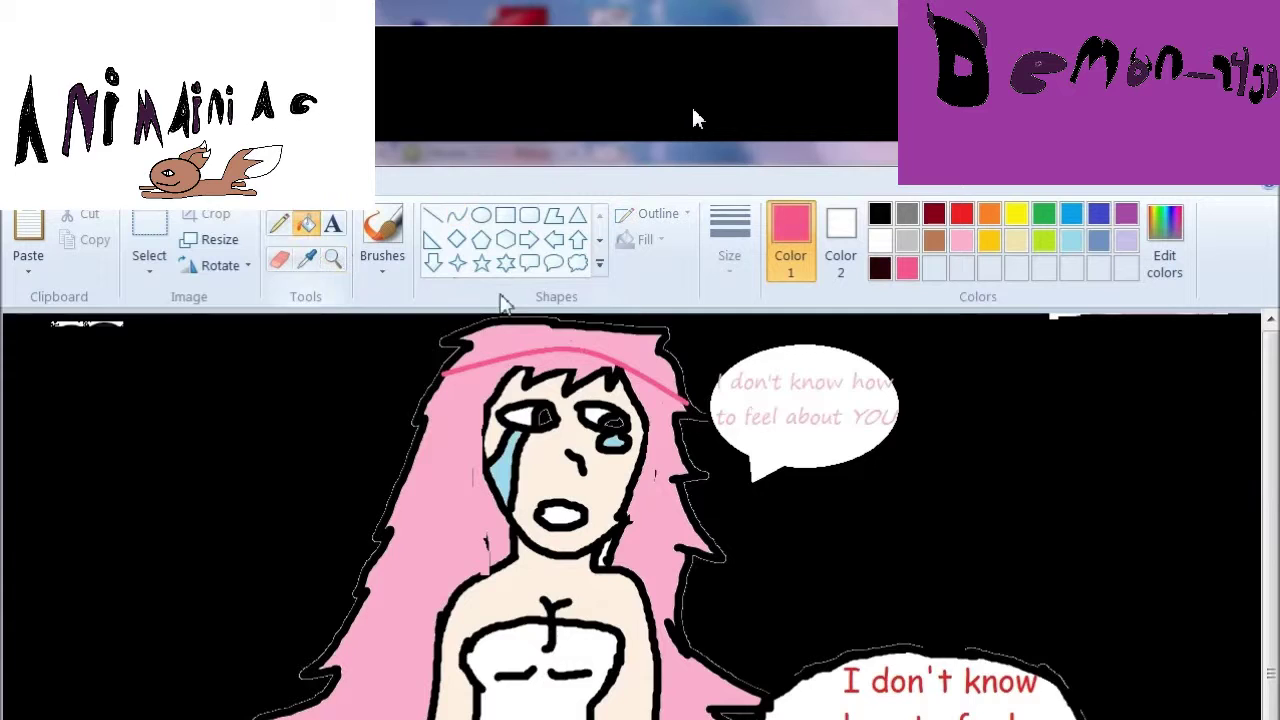
left_click(560, 350)
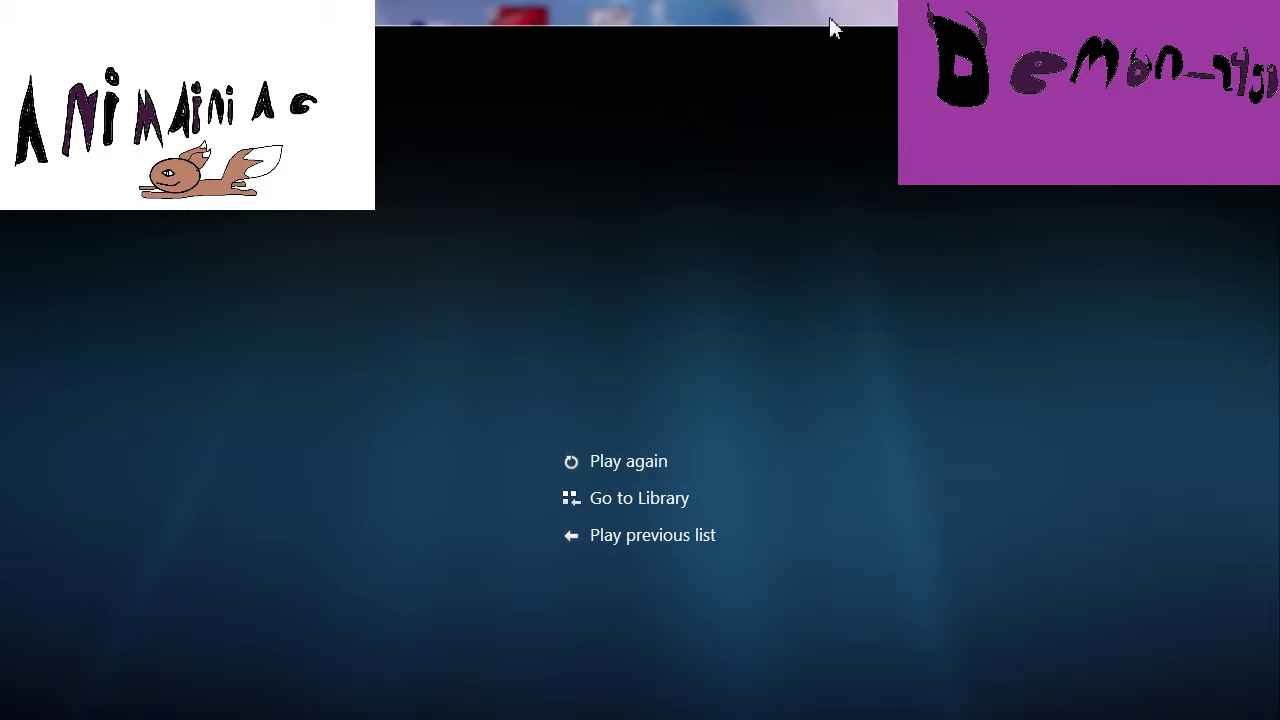
left_click(1262, 12)
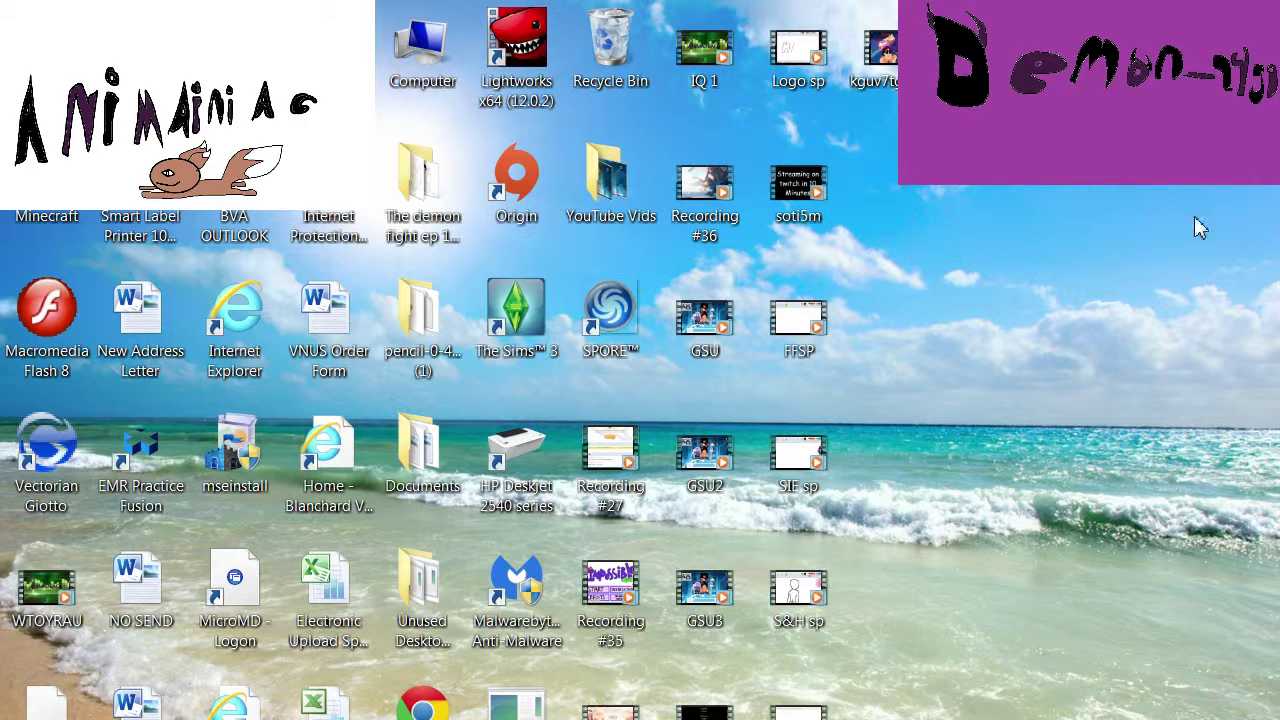